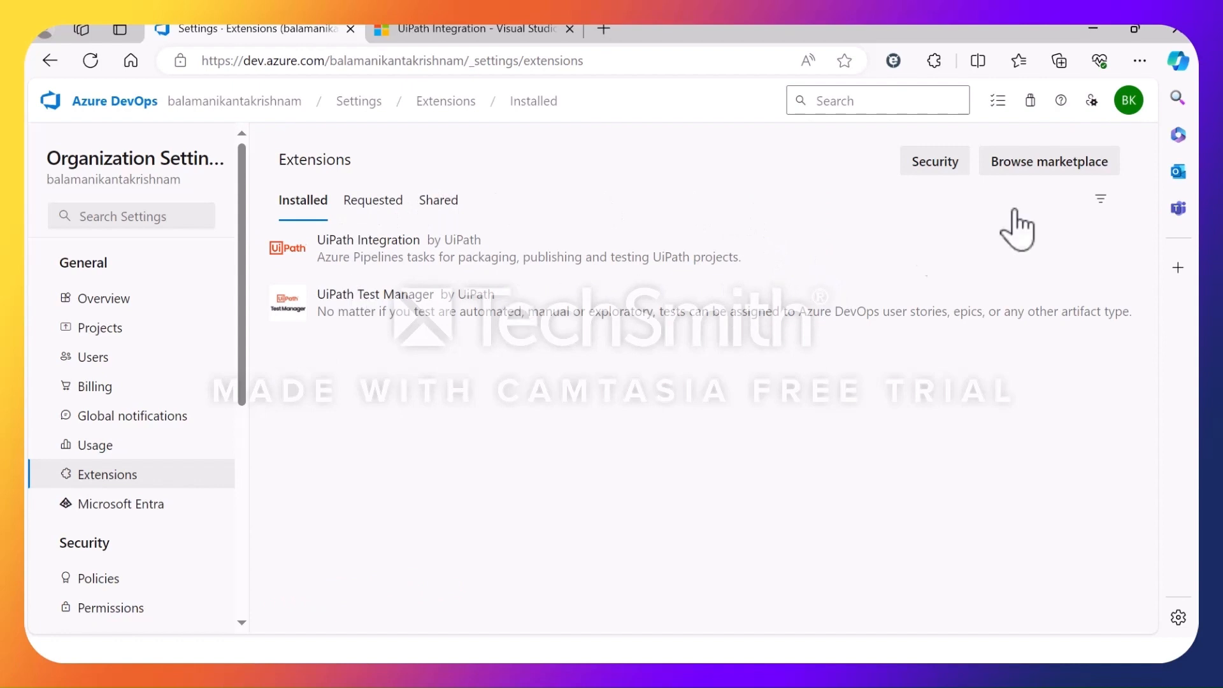
# Search the Azure DevOps extension marketplace for Uipath and open the UiPath Integration extension's page.
pyautogui.click(1062, 173)
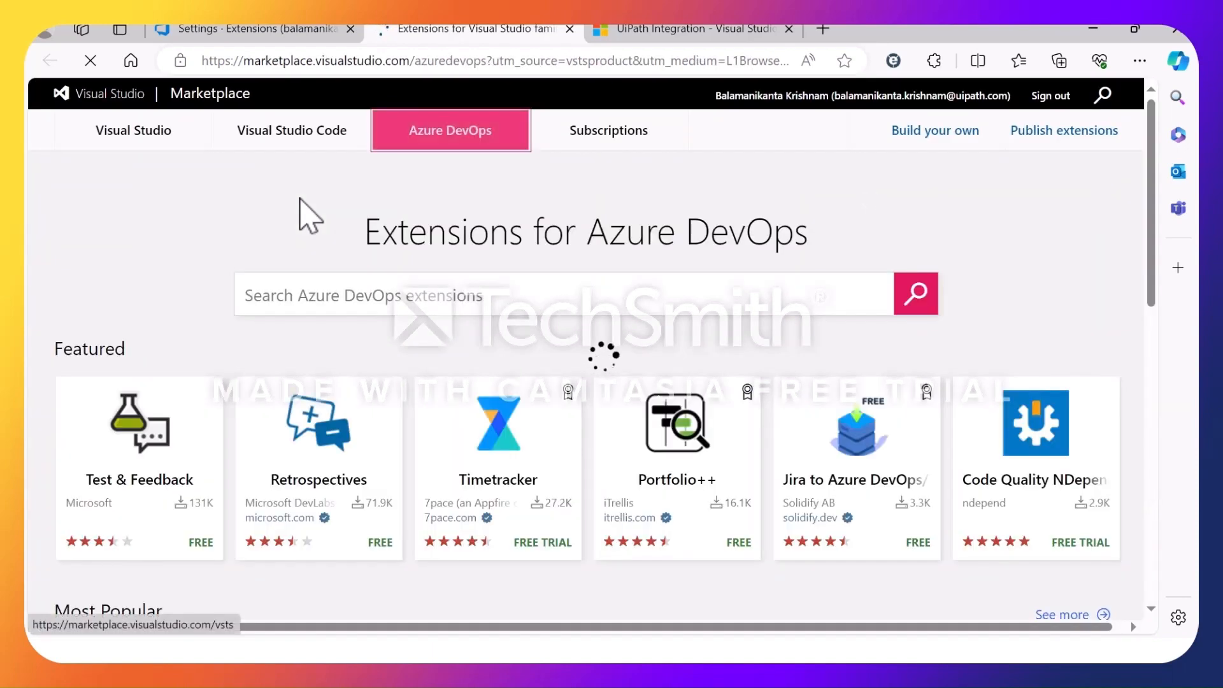
pyautogui.click(437, 293)
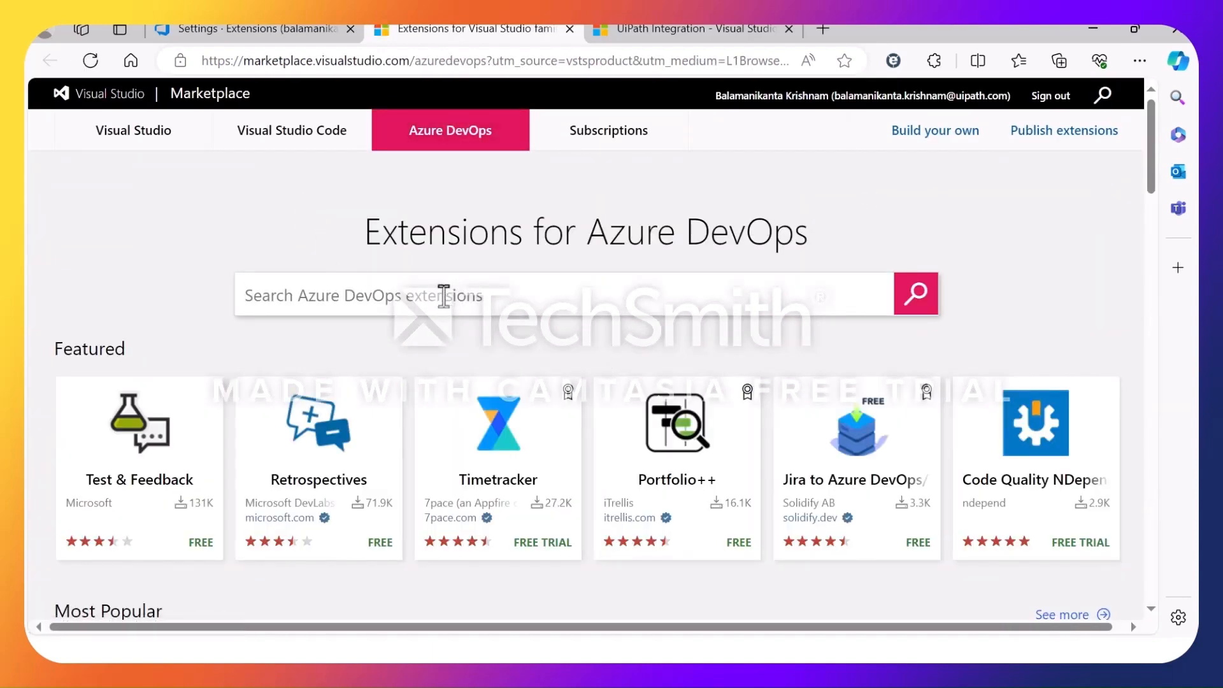
pyautogui.write('Uipath')
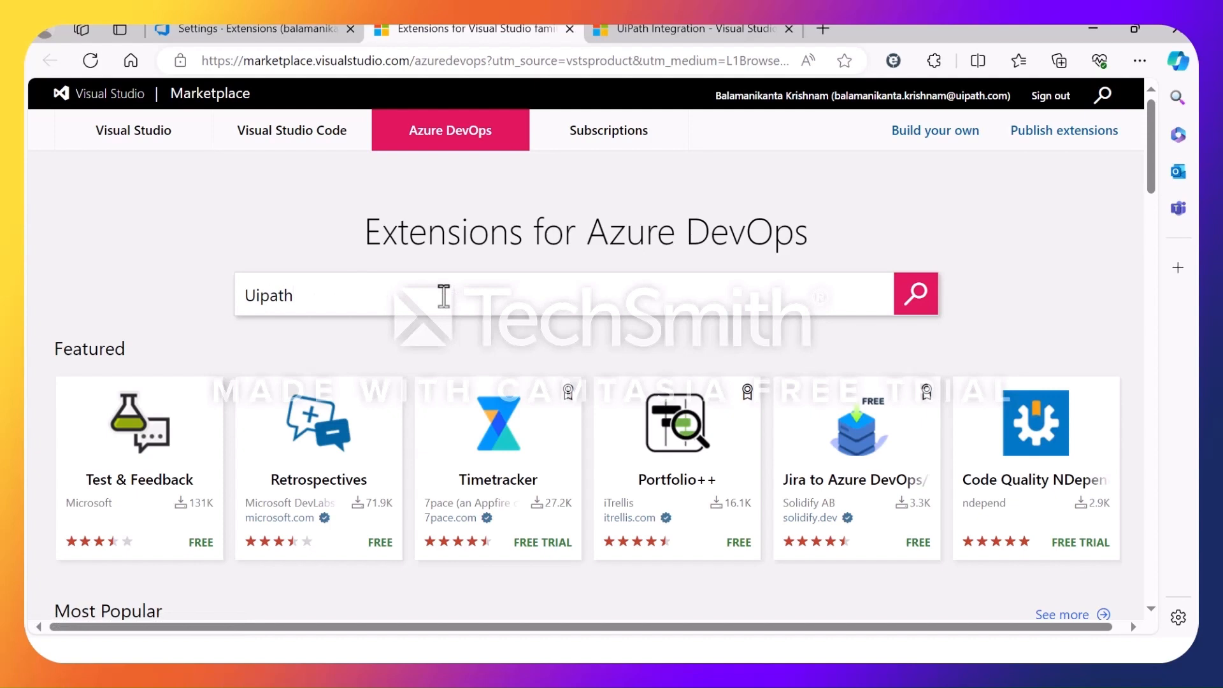
pyautogui.click(917, 304)
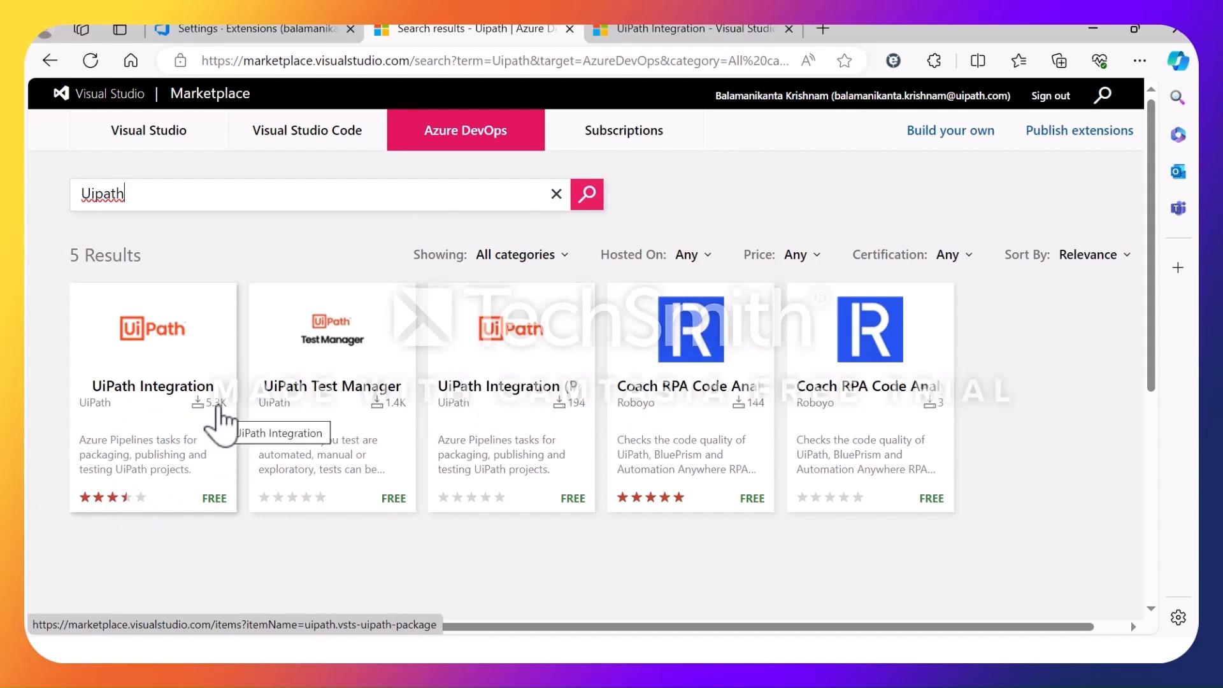
pyautogui.click(162, 392)
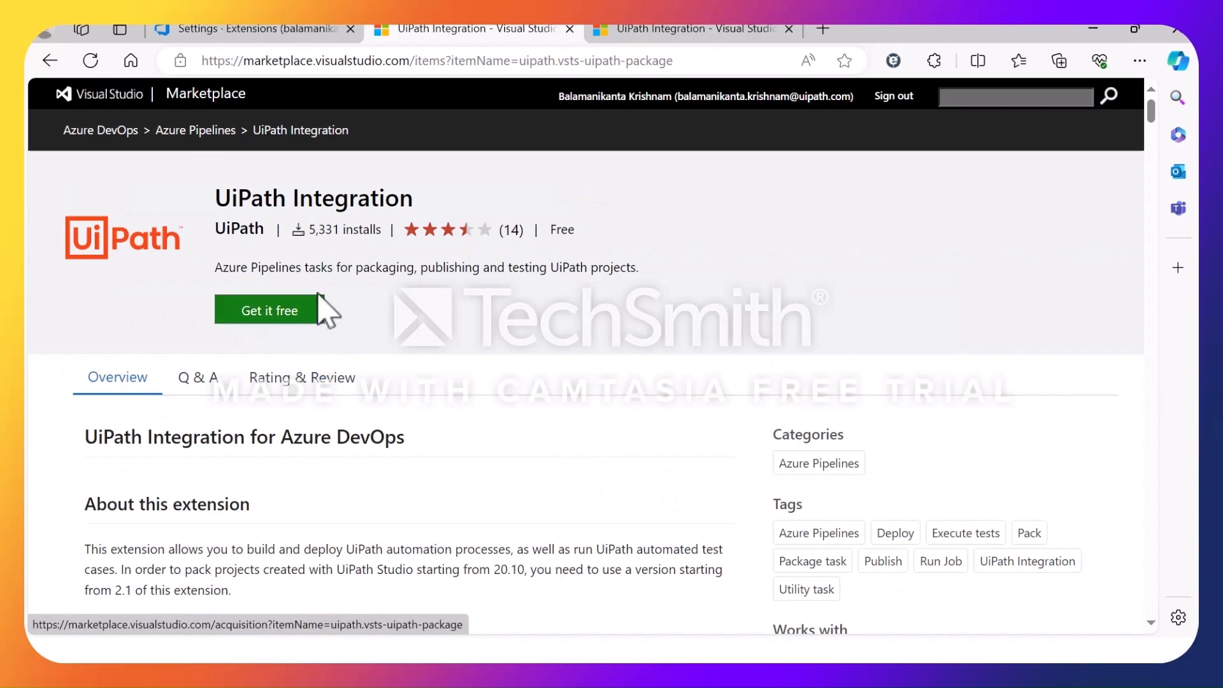
# Return to Azure DevOps in Edge and create a private project named CICD_FirstRelease.
pyautogui.click(310, 31)
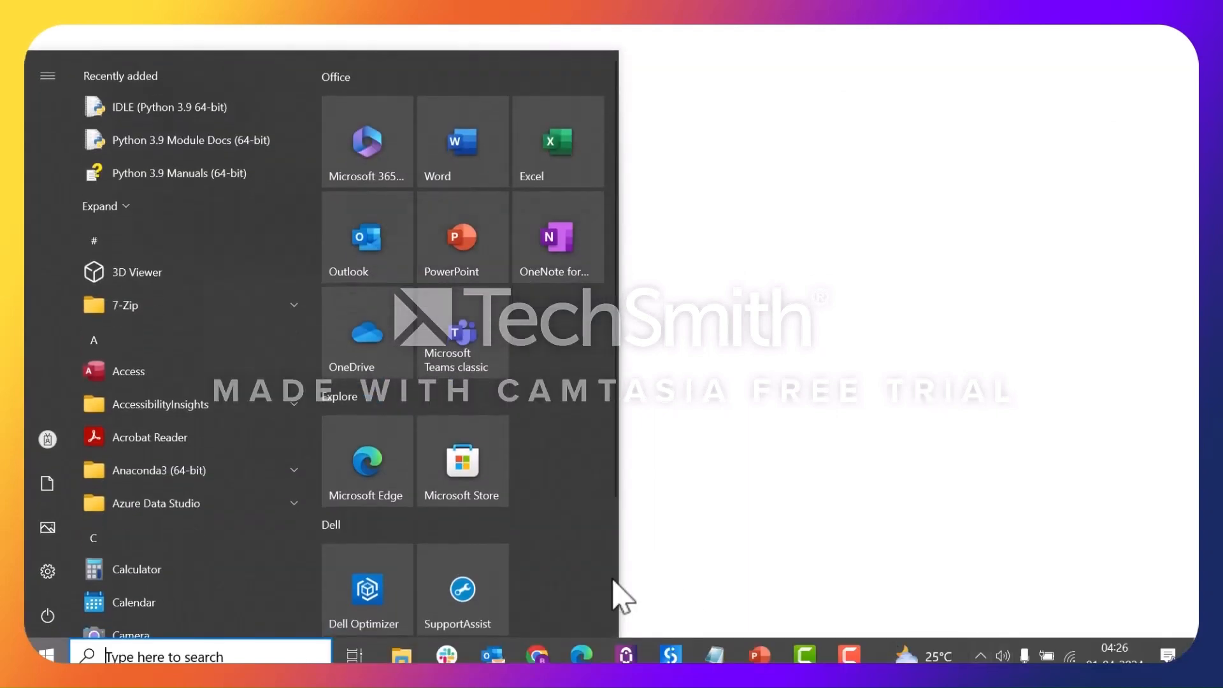
pyautogui.click(580, 655)
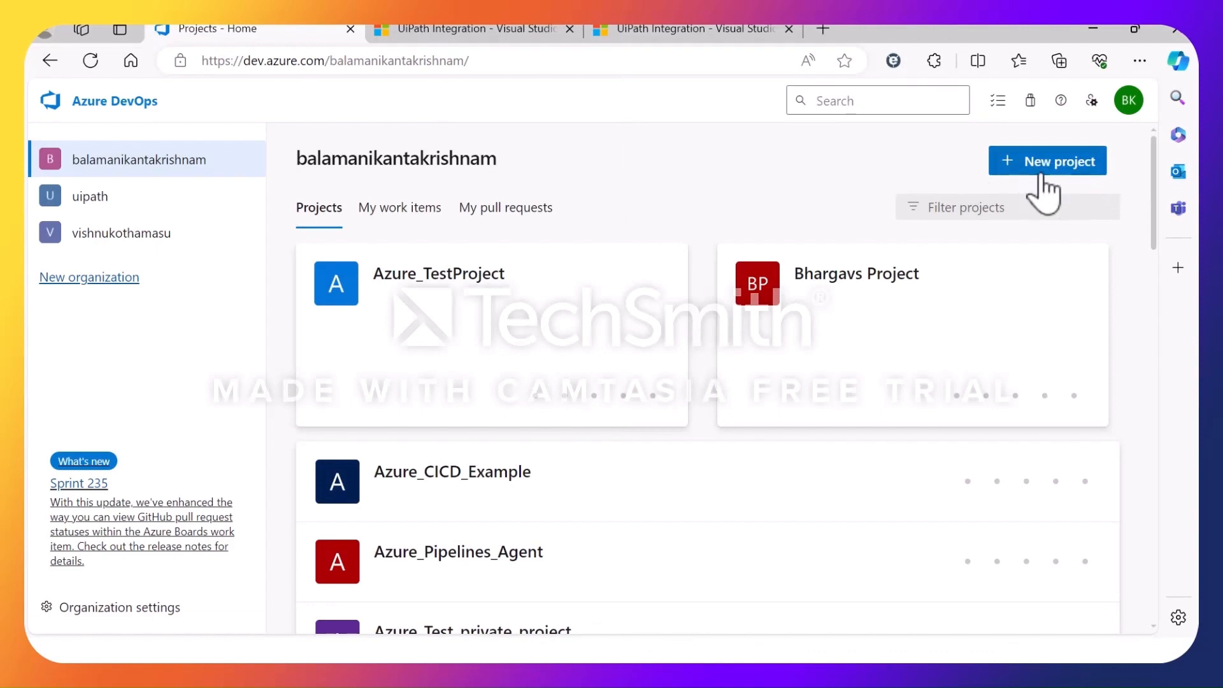
pyautogui.click(1066, 178)
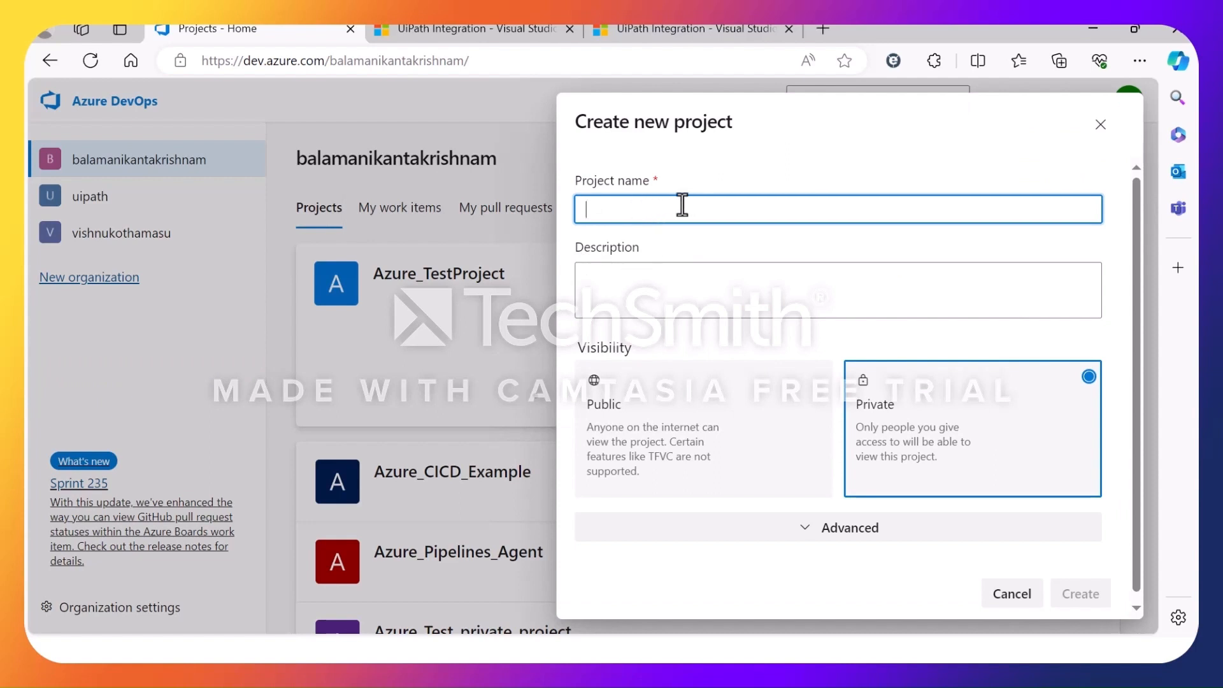
pyautogui.write('CICD_FirstRelease')
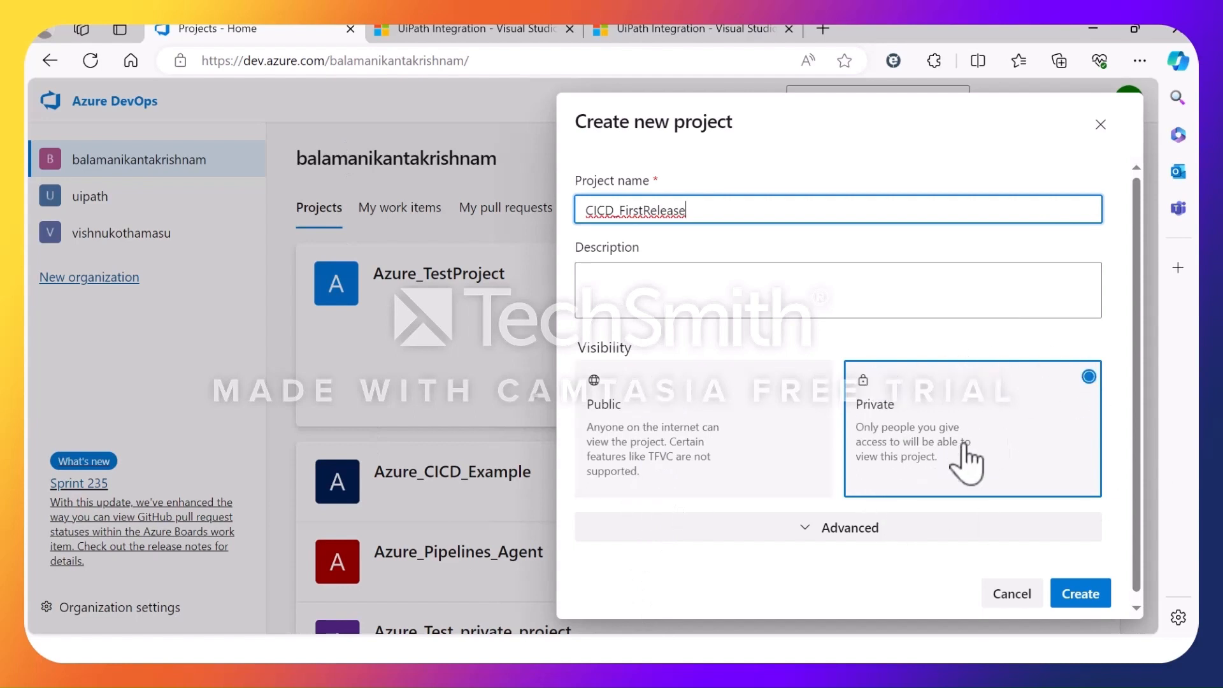
pyautogui.click(1082, 594)
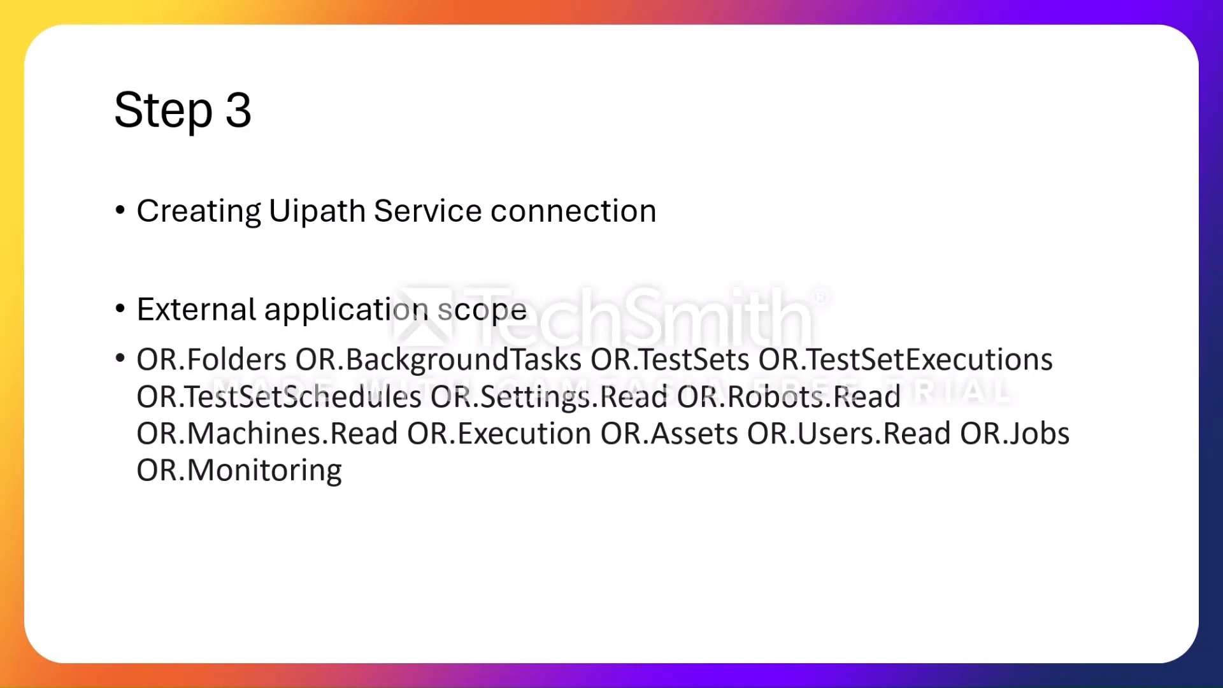
# Switch from the slide show to the browser and open the service connections in the CICD_FirstRelease project settings.
pyautogui.press('super')
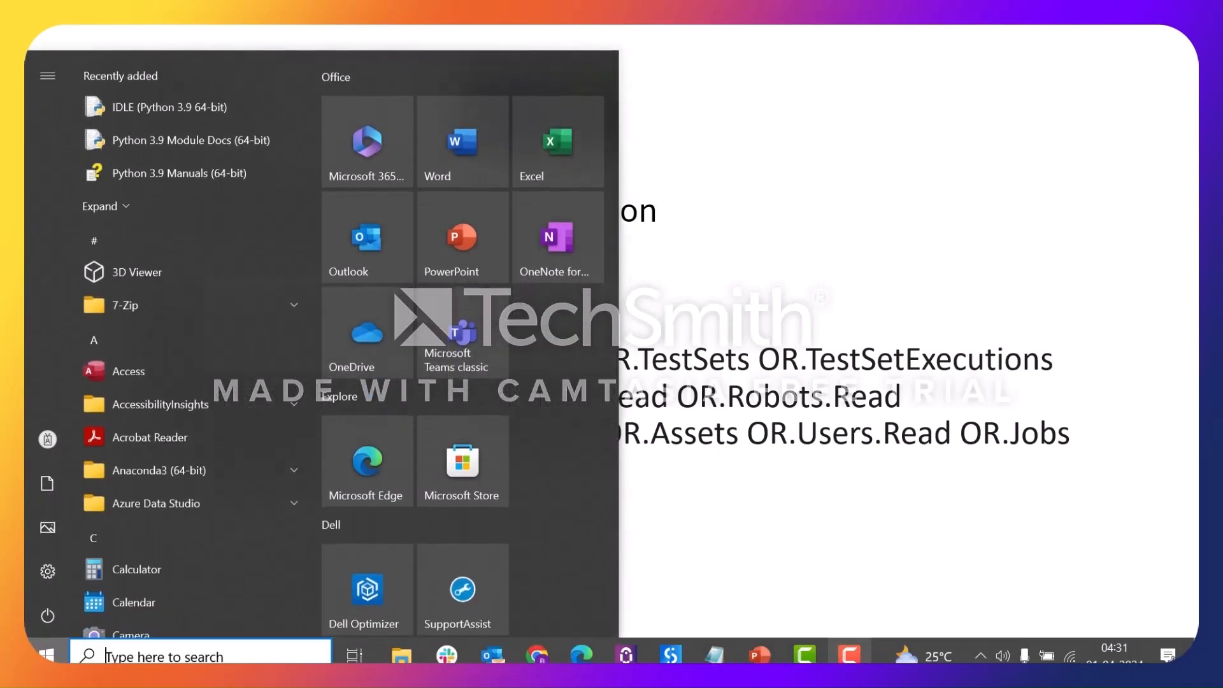
pyautogui.click(567, 656)
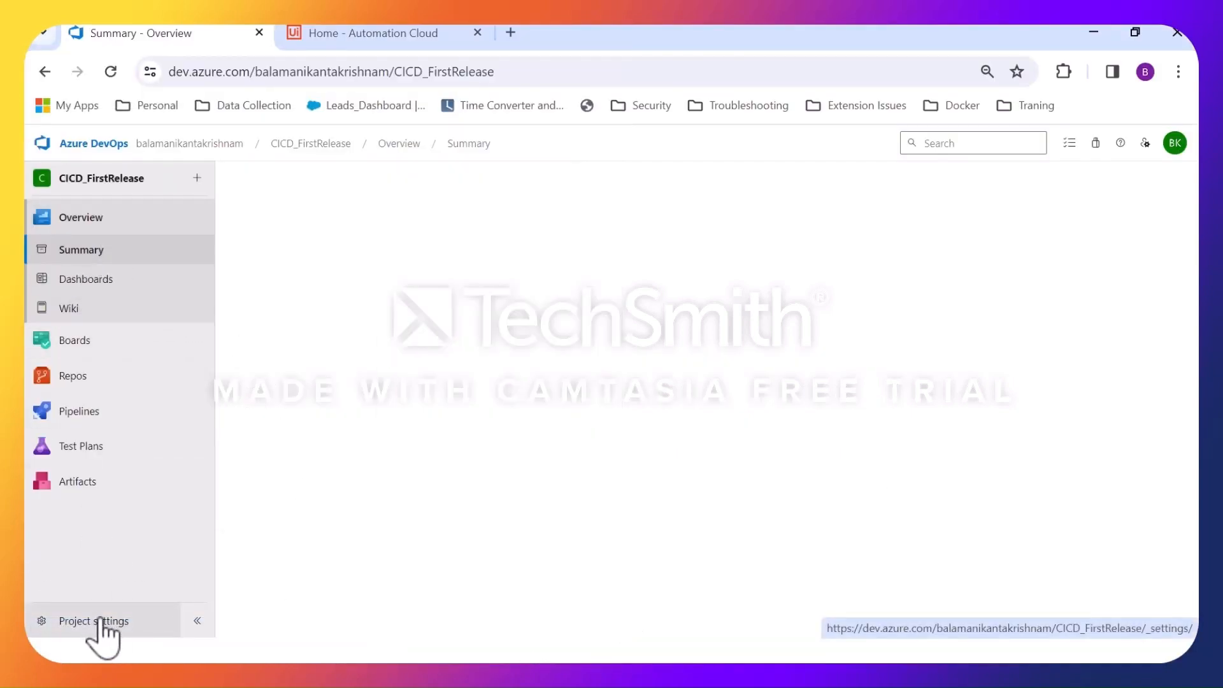
pyautogui.click(94, 624)
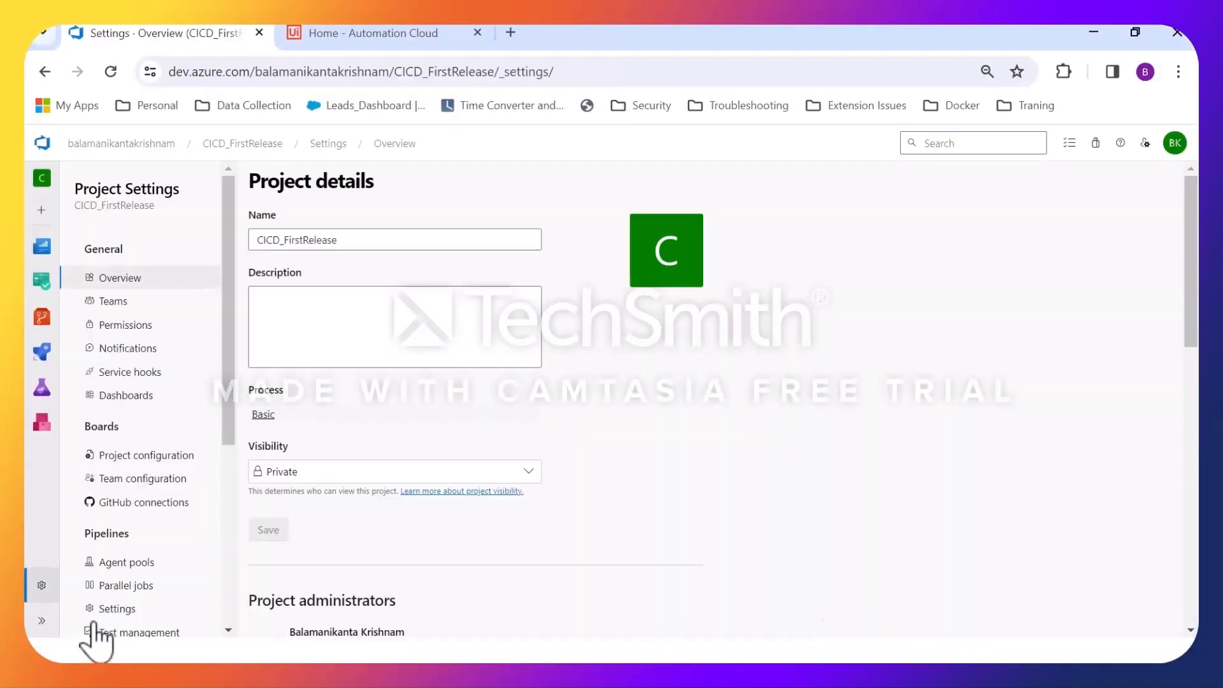
pyautogui.scroll(-1, 112, 503)
pyautogui.scroll(1, 134, 500)
pyautogui.scroll(-5, 143, 497)
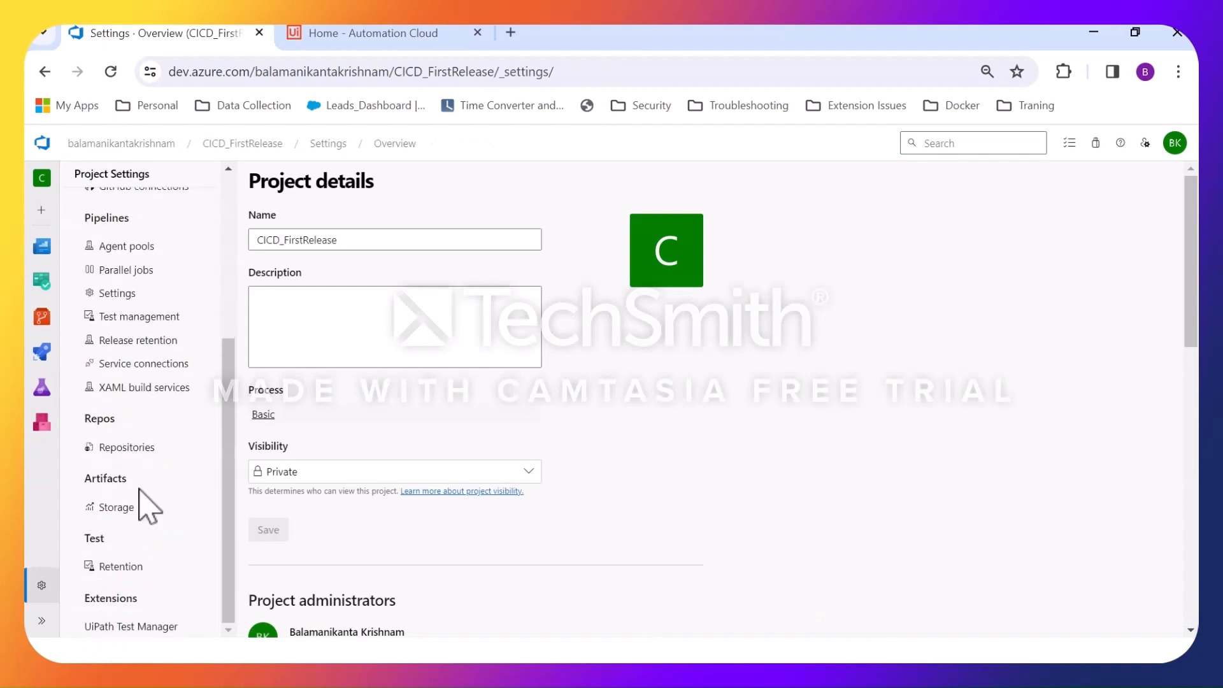
pyautogui.click(145, 364)
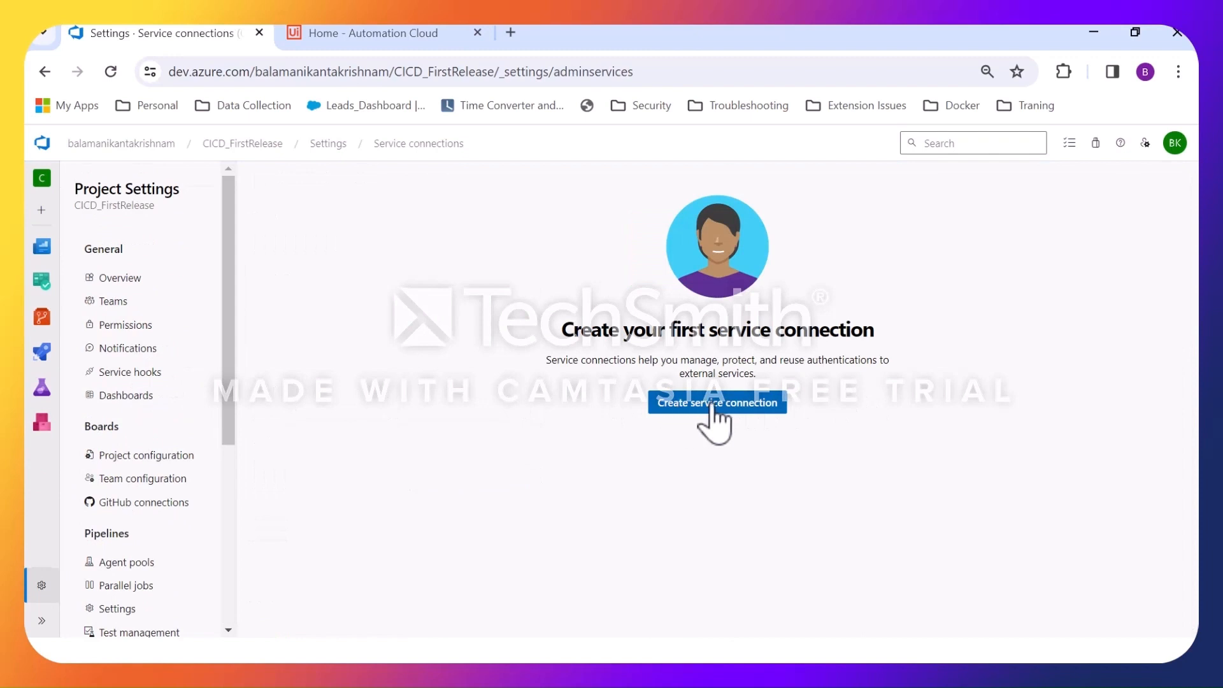
# Start a new service connection of type UiPath Orchestrator Connection, searching the connection types for uipath.
pyautogui.click(713, 408)
pyautogui.click(957, 223)
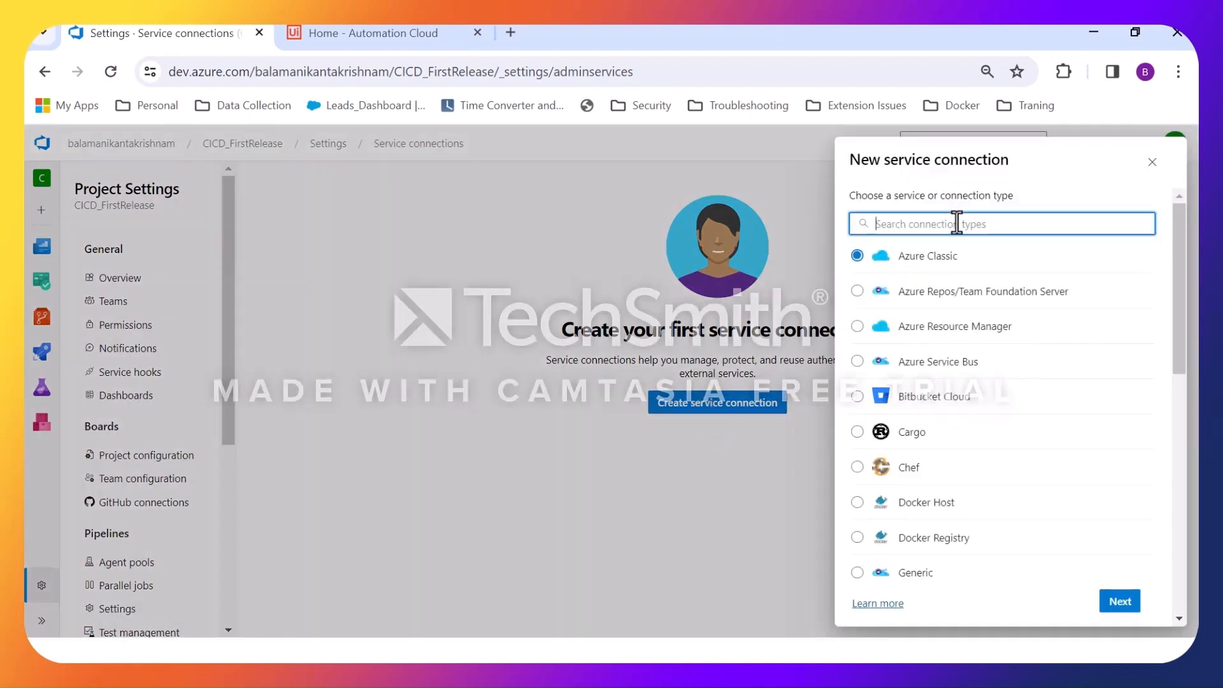
pyautogui.write('uipath')
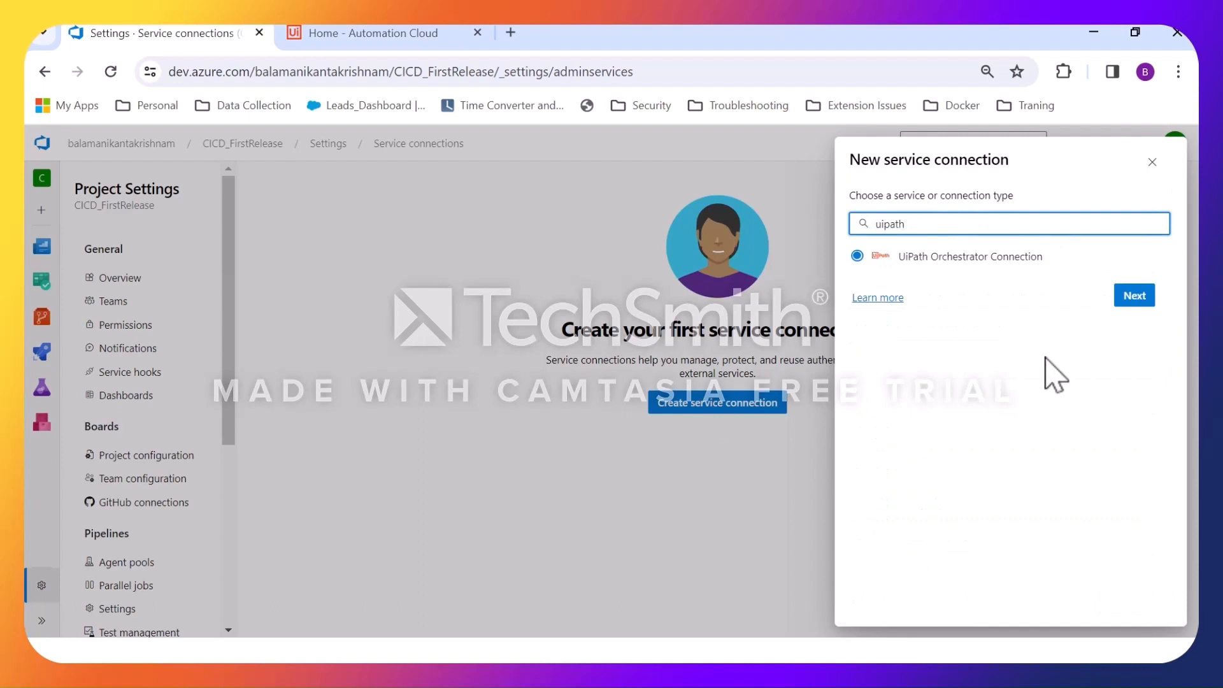
pyautogui.click(1139, 297)
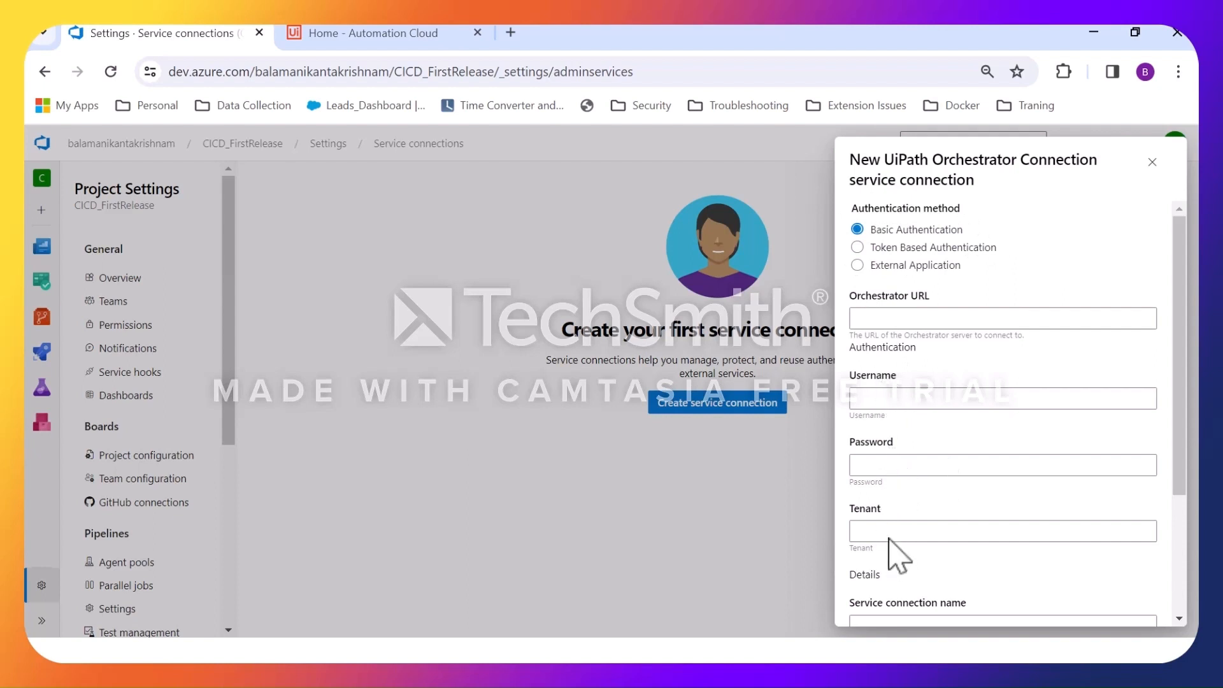
# Look over the Token Based Authentication fields and set the connection's authentication method to External Application.
pyautogui.click(876, 248)
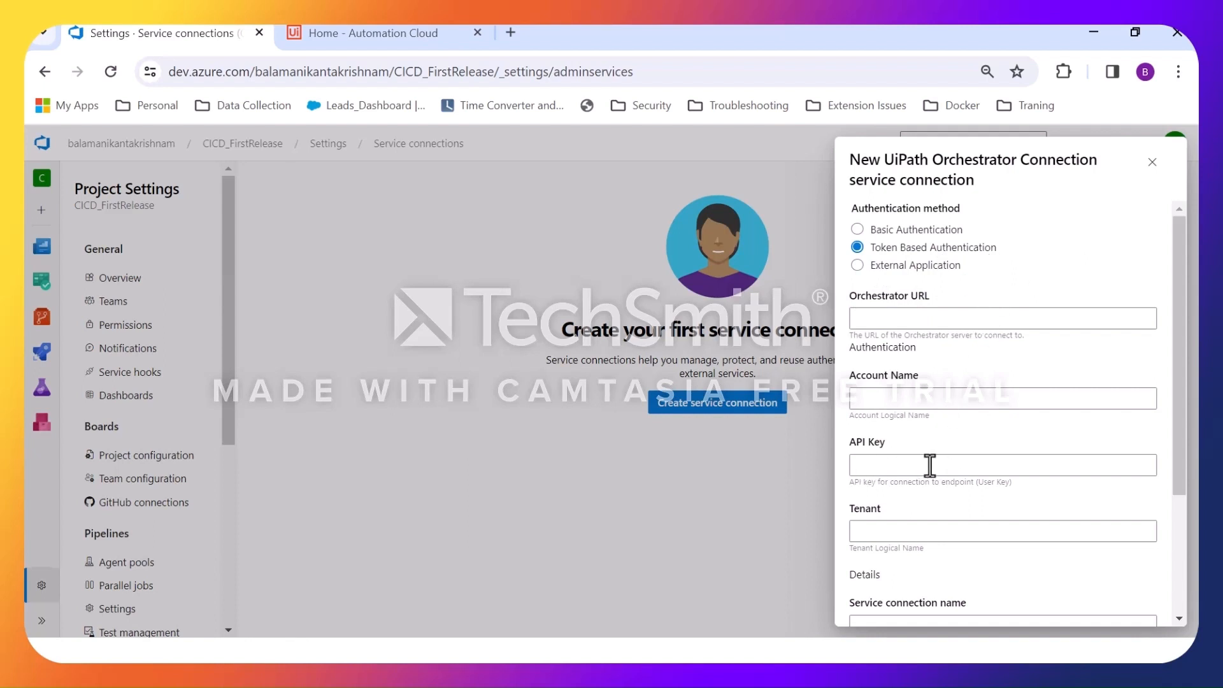
pyautogui.scroll(-2, 898, 471)
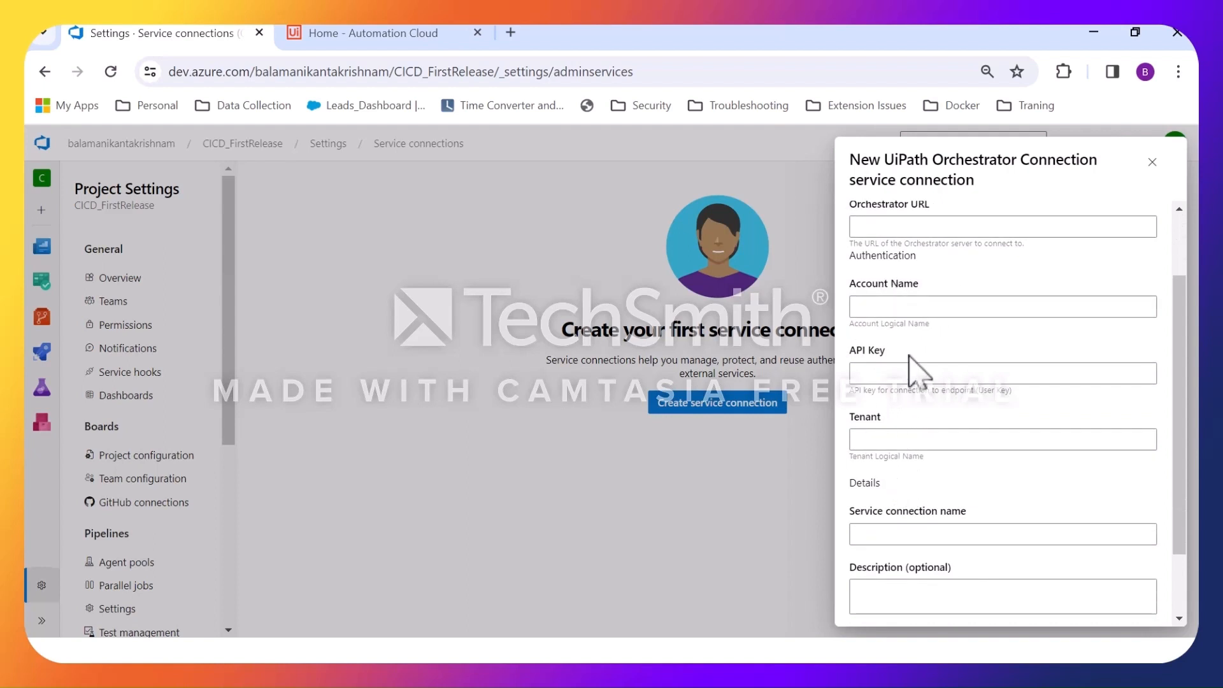
pyautogui.scroll(2, 917, 372)
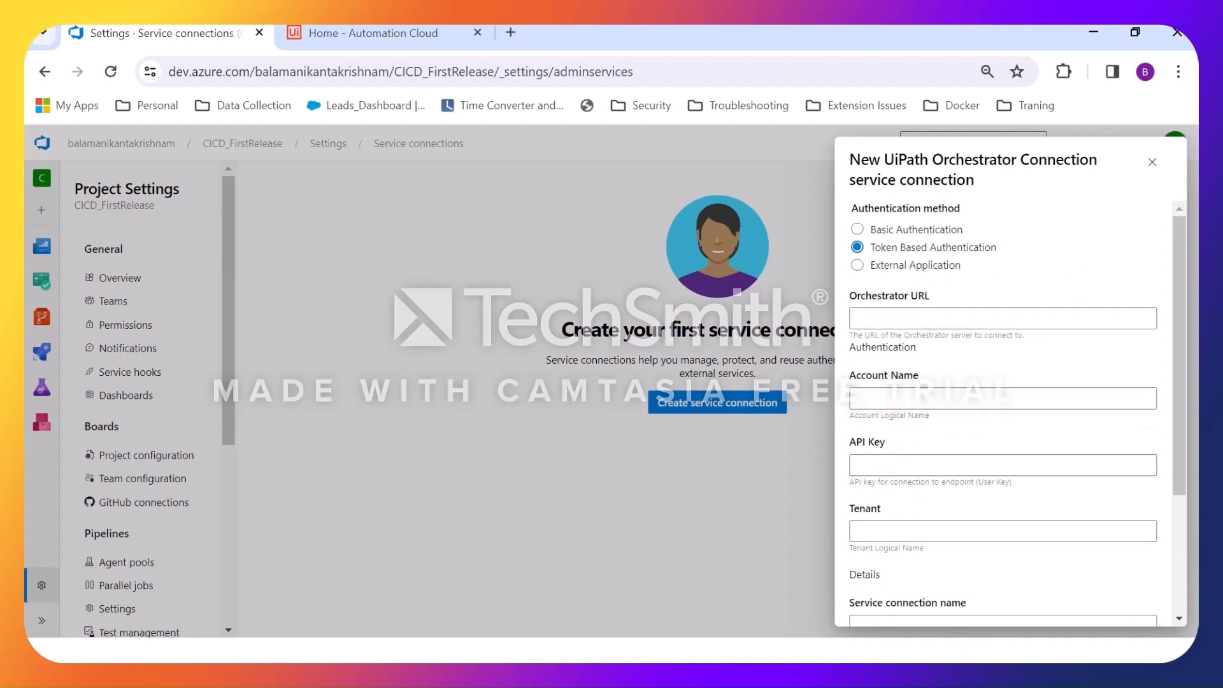
pyautogui.click(883, 267)
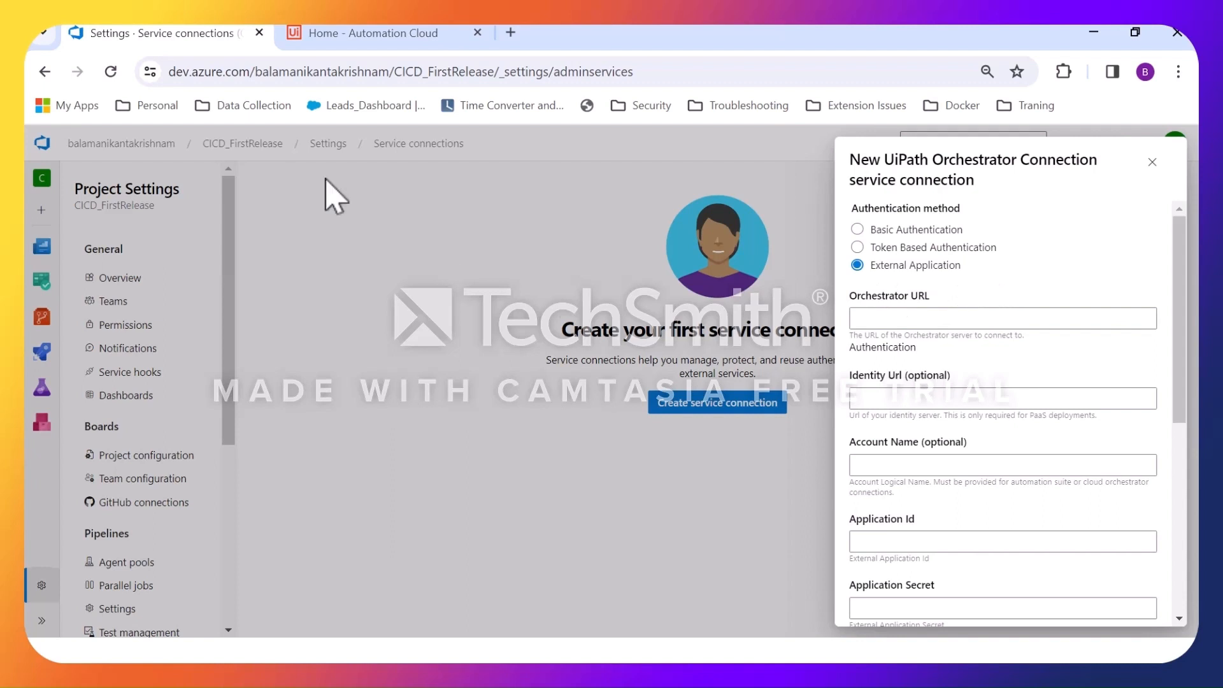
# Switch to UiPath Automation Cloud and open the organization's external applications in its administration area.
pyautogui.moveTo(350, 36)
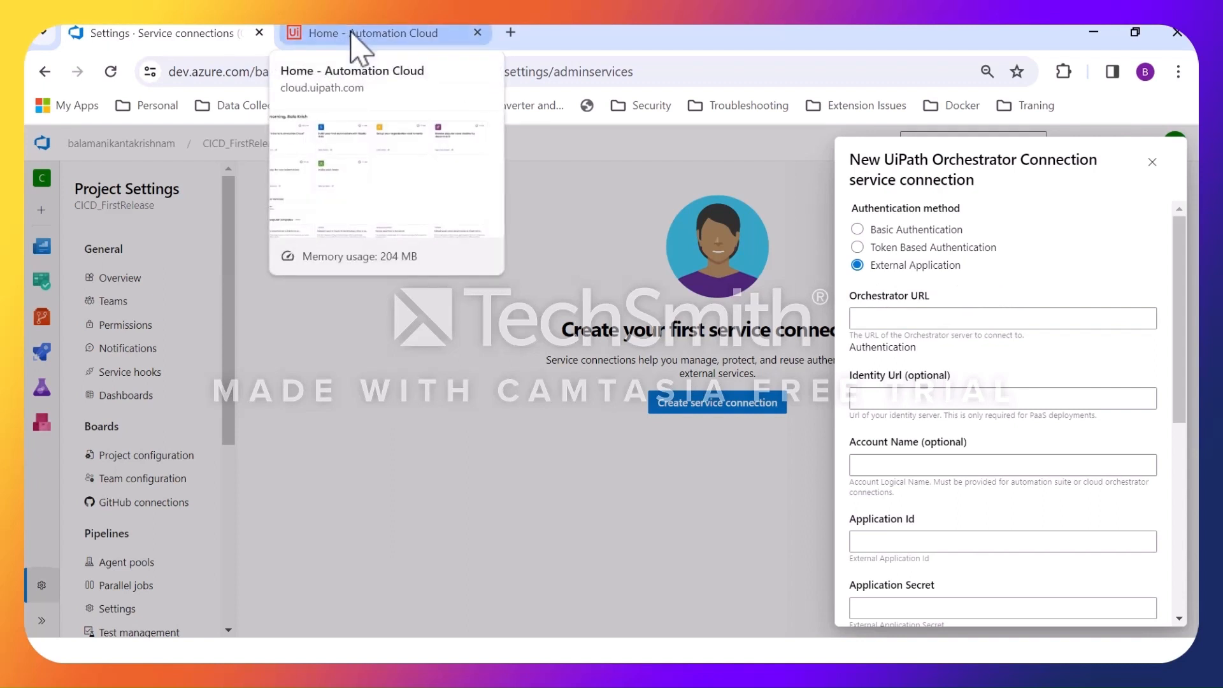
pyautogui.click(351, 34)
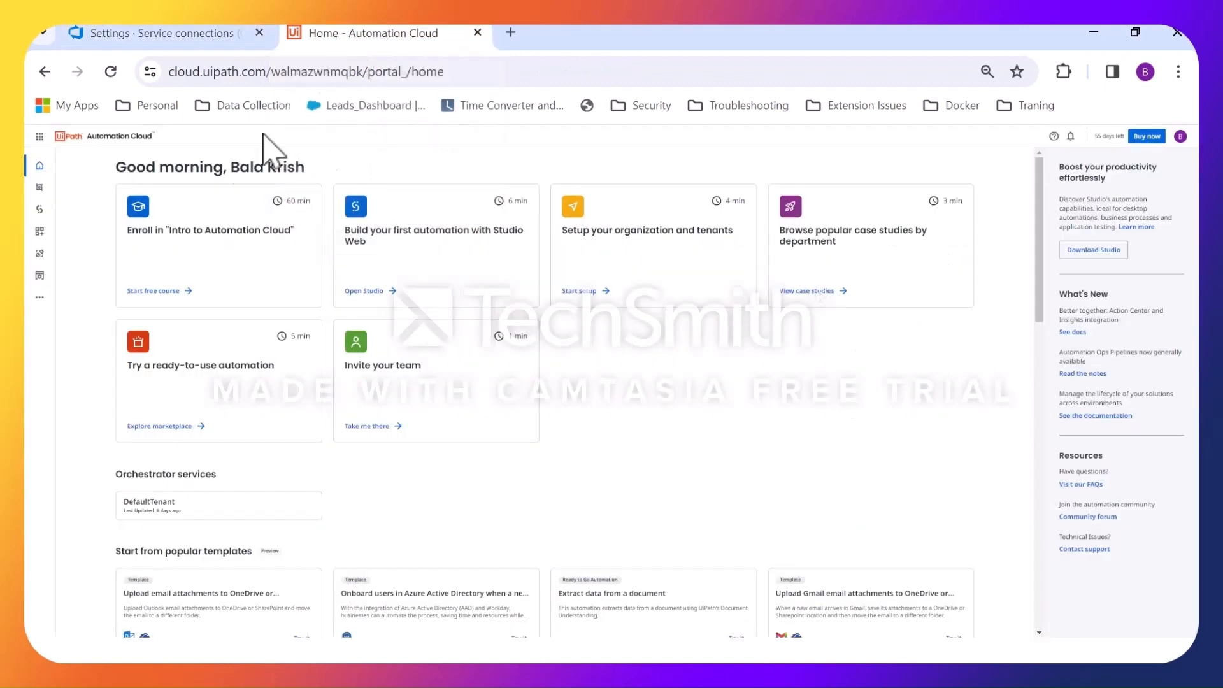
pyautogui.click(39, 276)
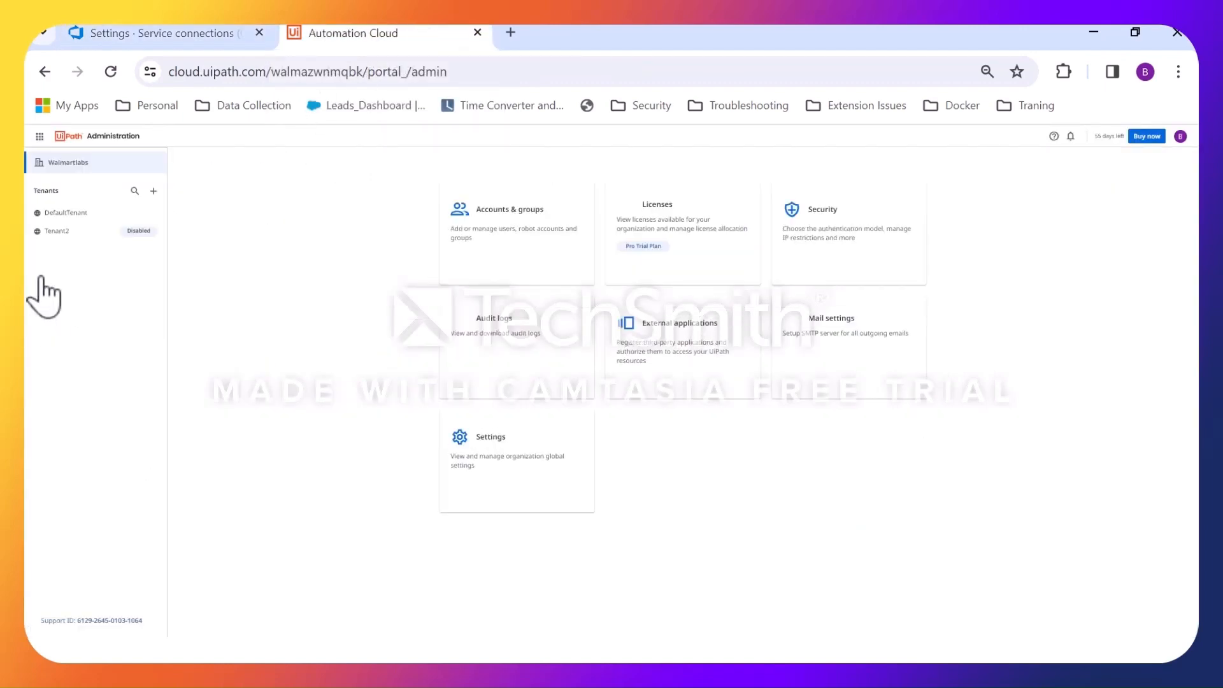
pyautogui.click(712, 353)
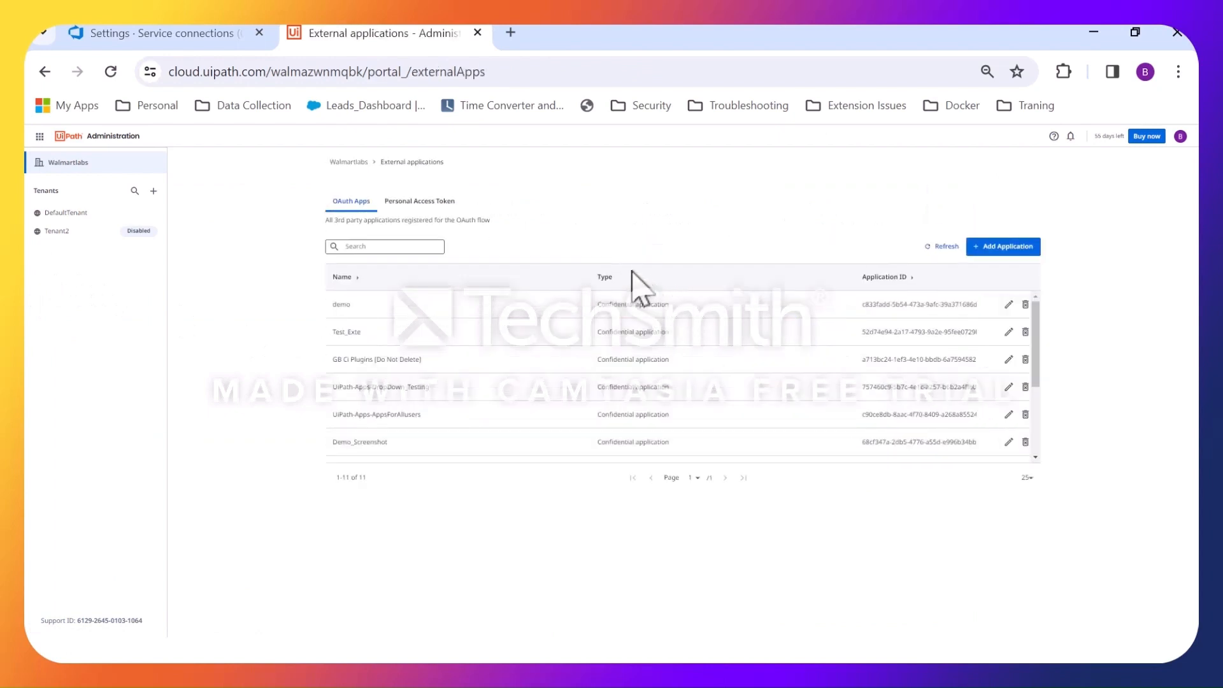
# Start adding an external application and name it Azure_CICD.
pyautogui.click(997, 250)
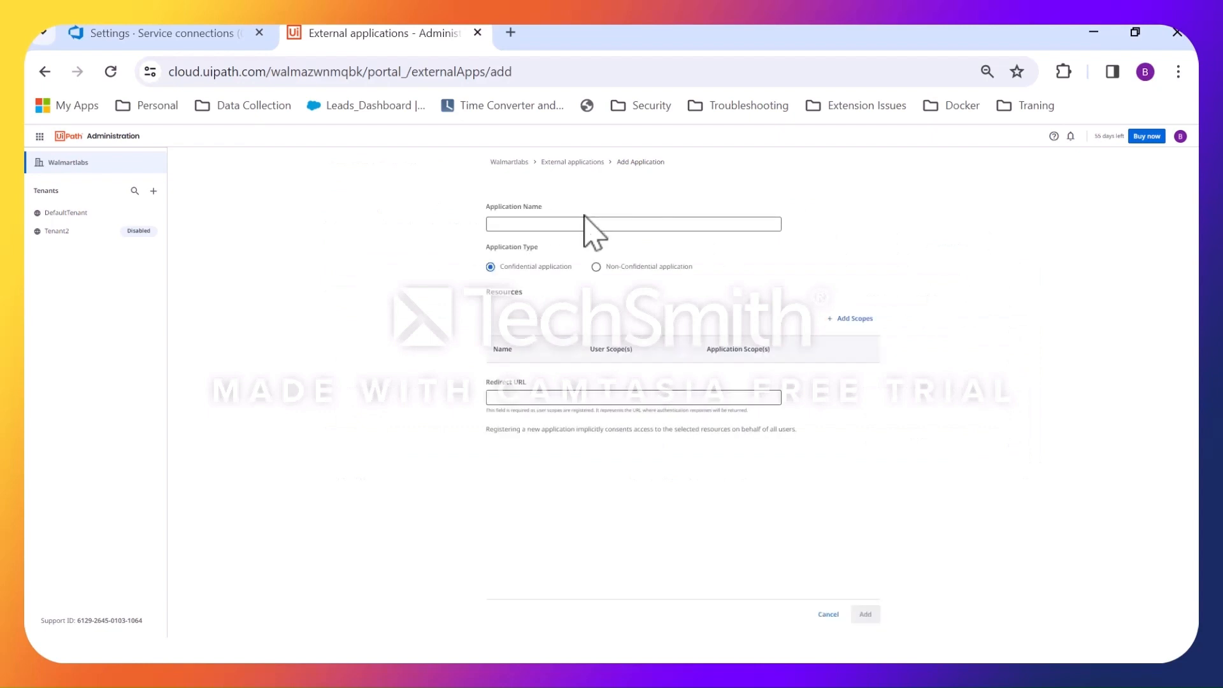
pyautogui.click(585, 223)
pyautogui.write('Azure_CICD')
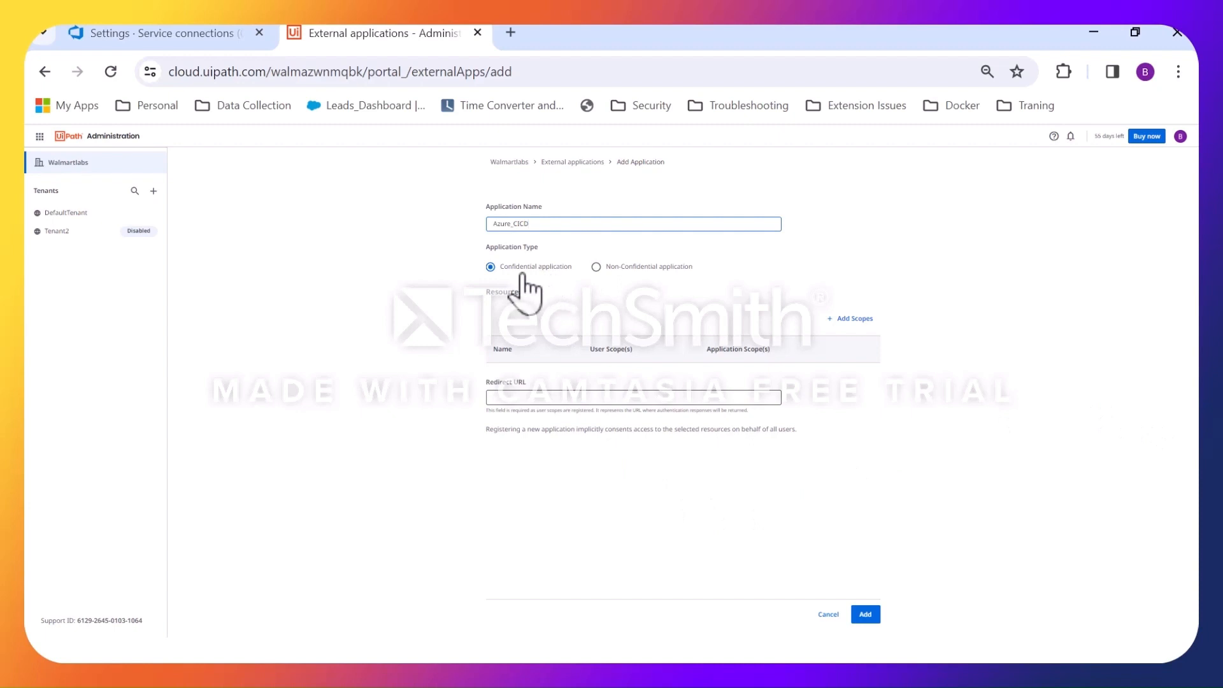
# Start adding scopes to the application, check the scope list on the Step 3 slide, and choose Orchestrator API Access as the resource.
pyautogui.click(850, 322)
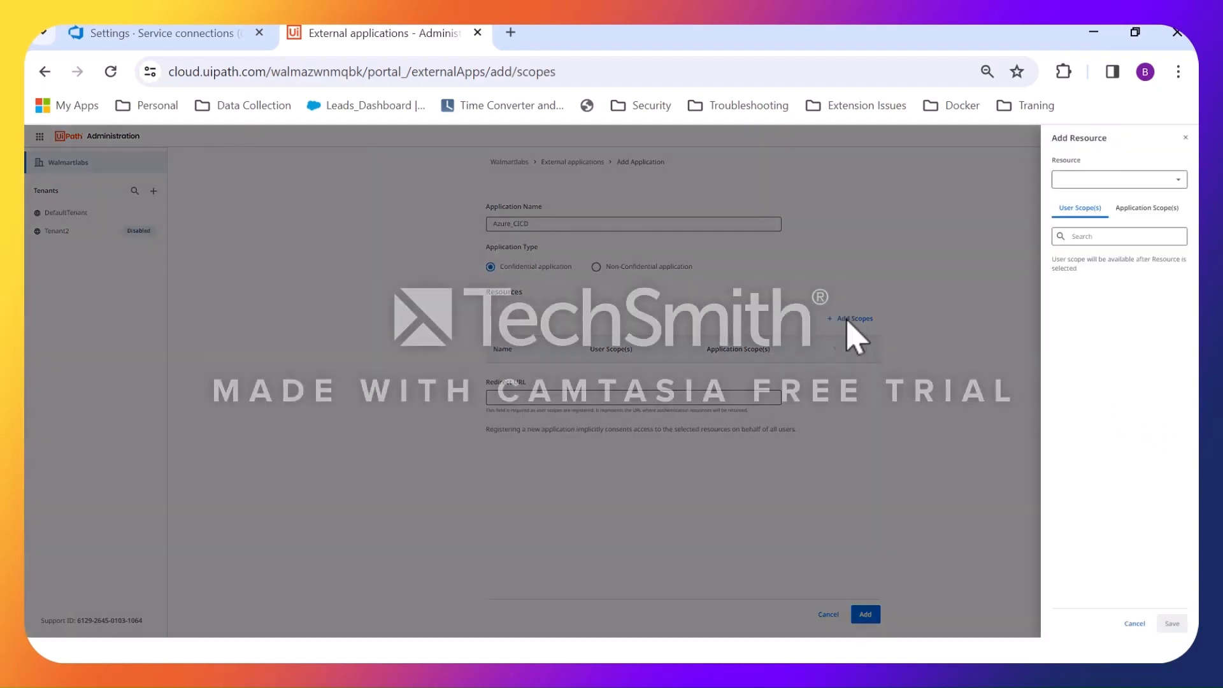
pyautogui.press('super')
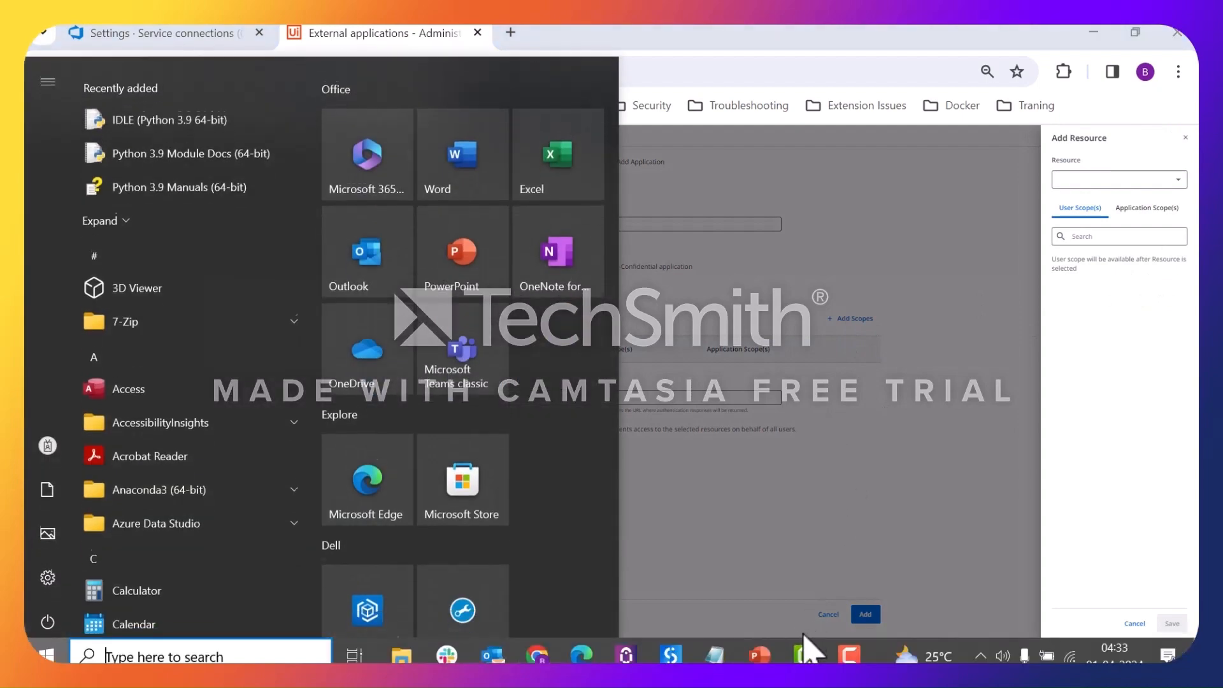
pyautogui.moveTo(766, 658)
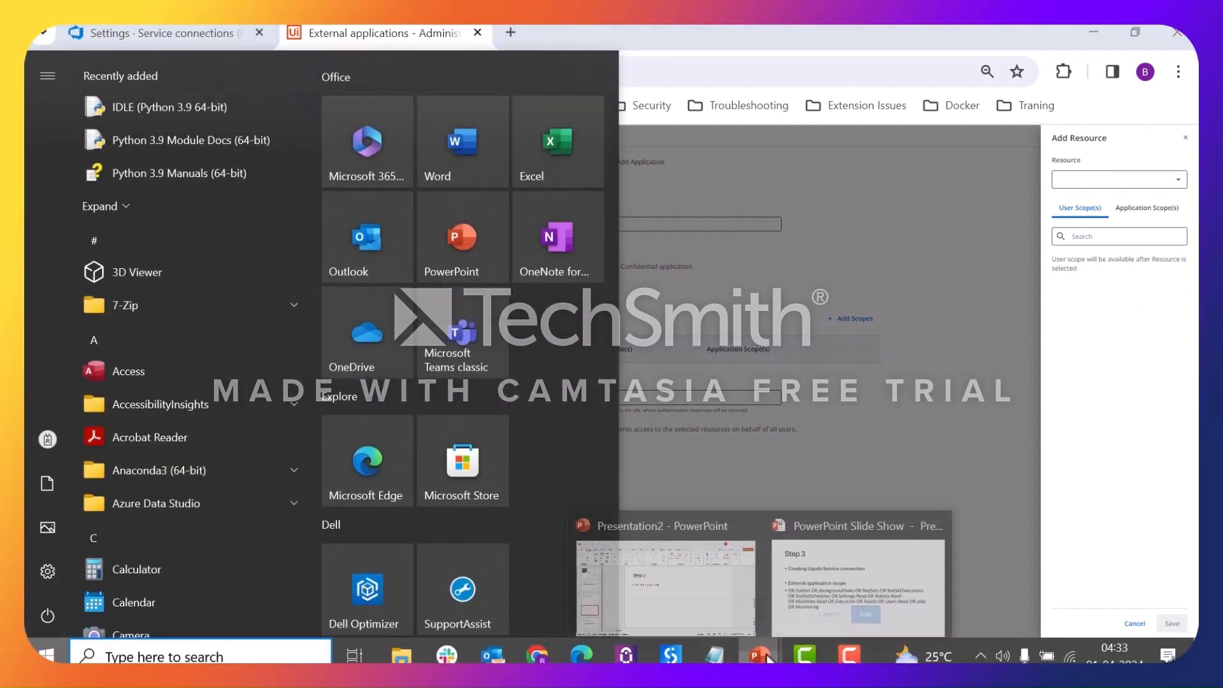
pyautogui.click(900, 582)
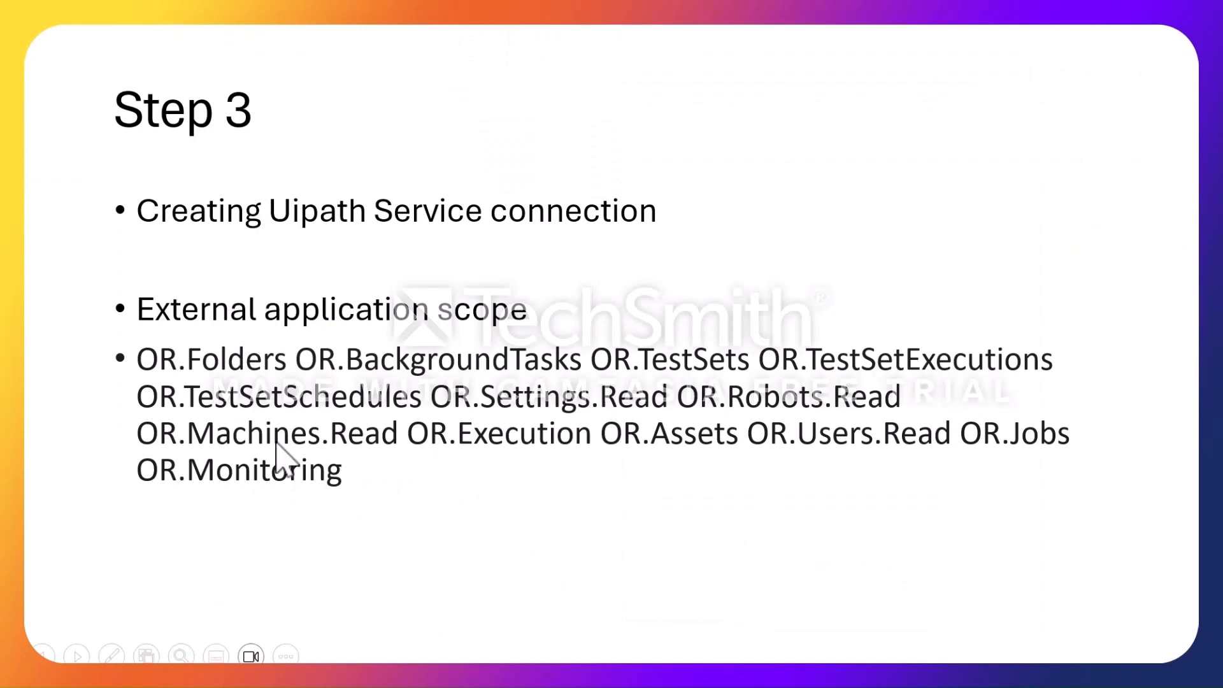
pyautogui.hotkey('alt', 'Tab')
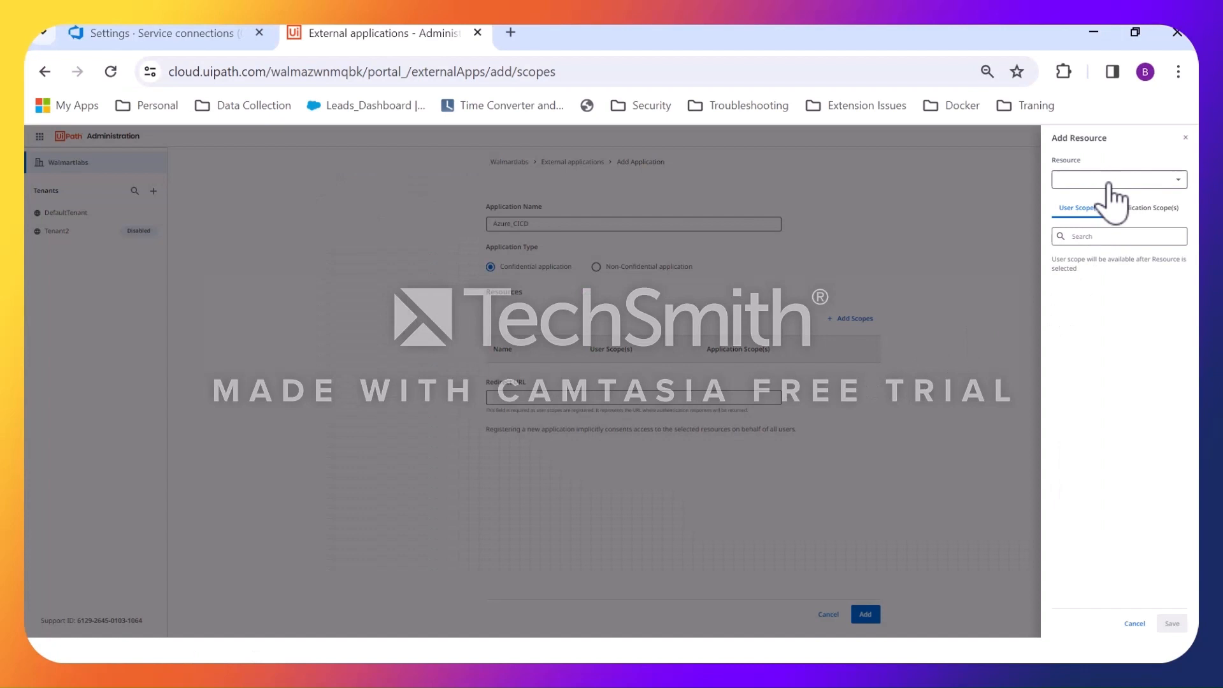
pyautogui.click(1108, 181)
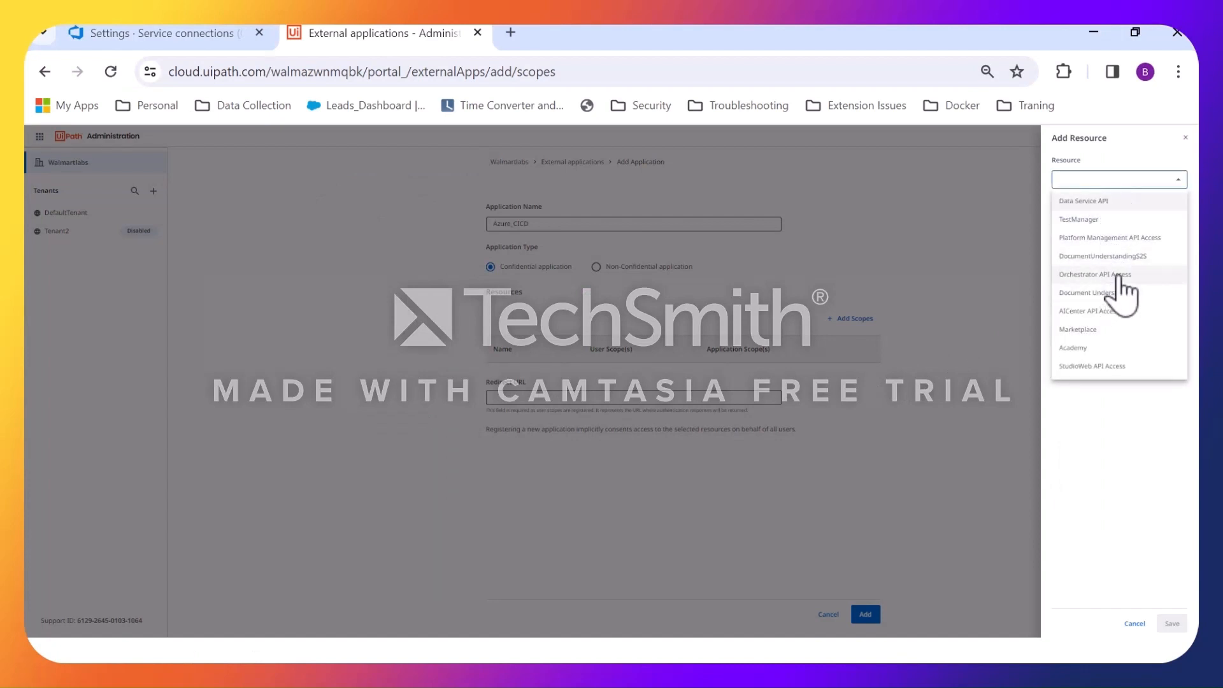
pyautogui.click(1119, 280)
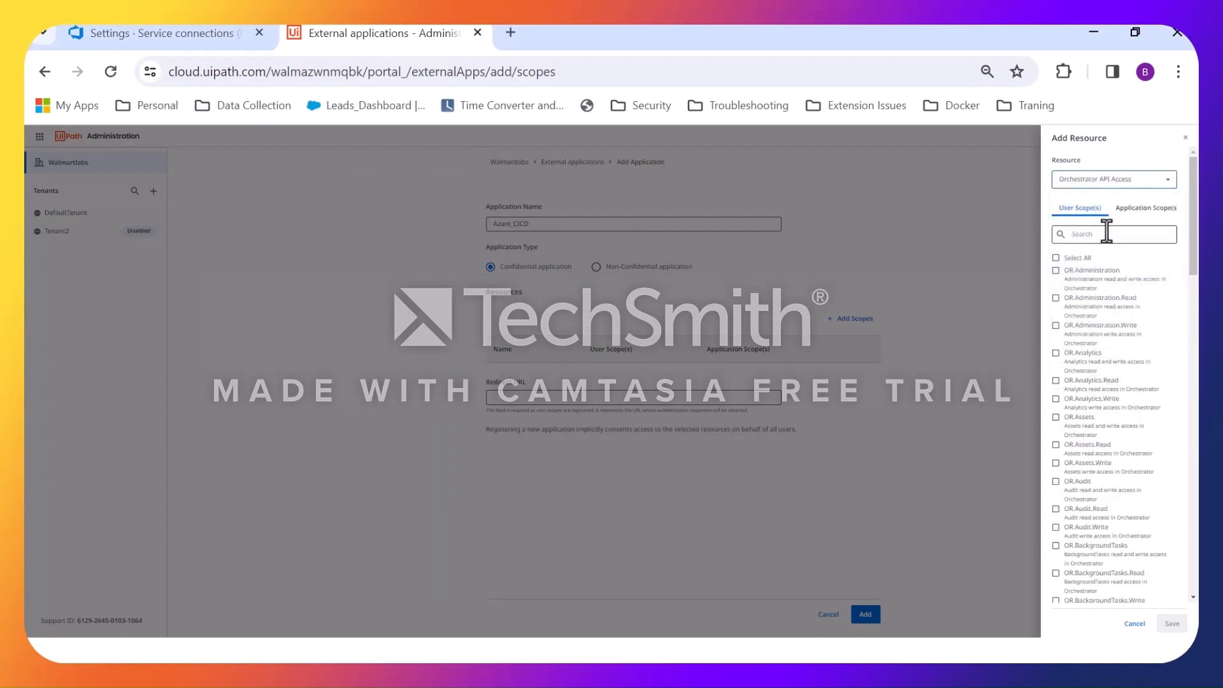
# In the application scopes, find and select OR.Folders and OR.BackgroundTasks.
pyautogui.click(1149, 212)
pyautogui.click(1140, 233)
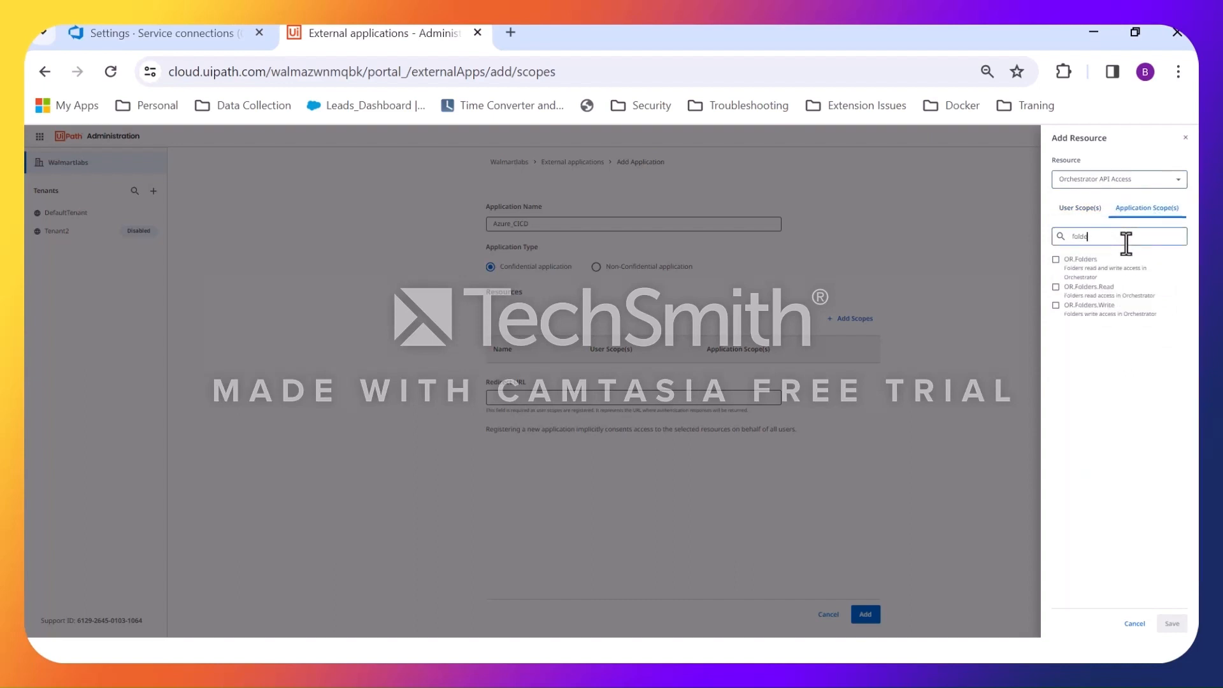
pyautogui.click(1057, 260)
pyautogui.doubleClick(1127, 235)
pyautogui.write('bac')
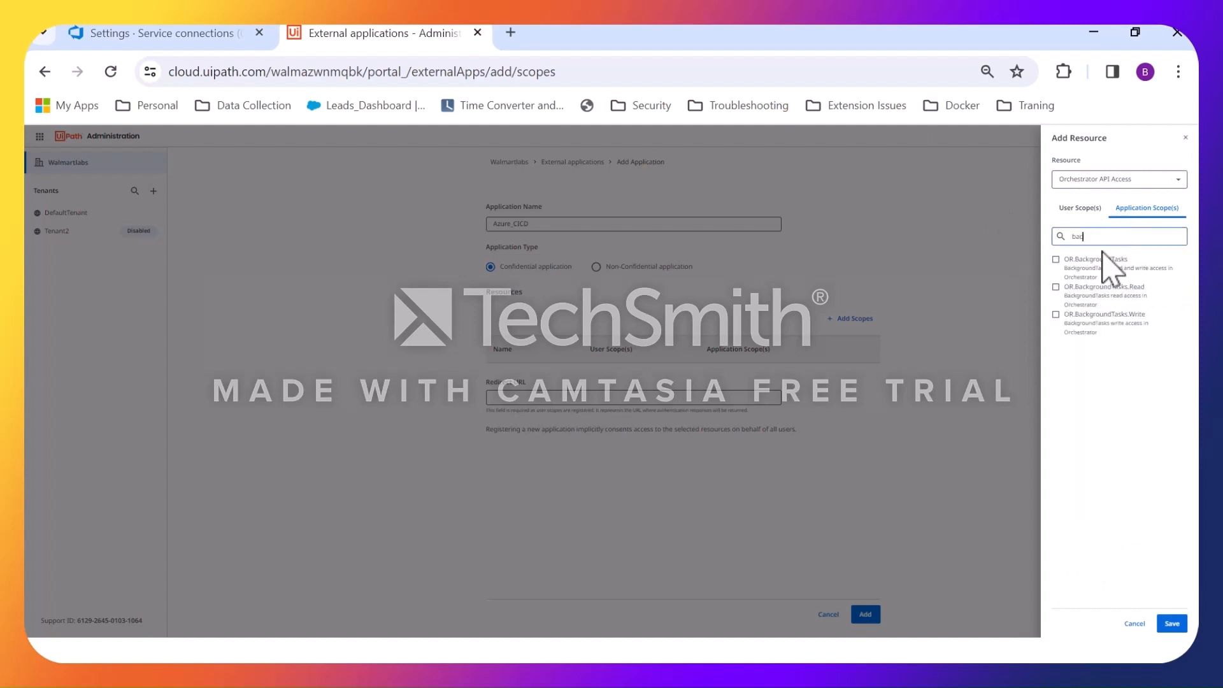
pyautogui.click(1094, 261)
# Select the application scopes OR.TestSets, OR.TestSetExecutions and OR.TestSetSchedules, checking them against the Step 3 slide.
pyautogui.doubleClick(1116, 238)
pyautogui.write('tes')
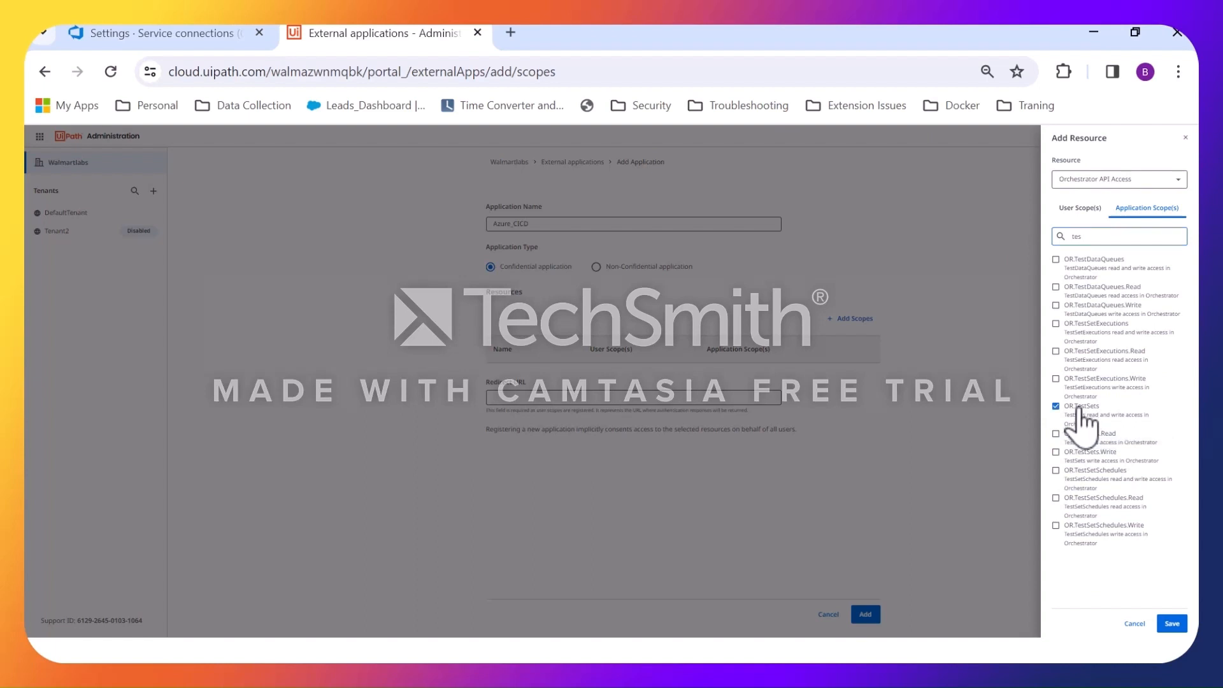
pyautogui.click(1057, 323)
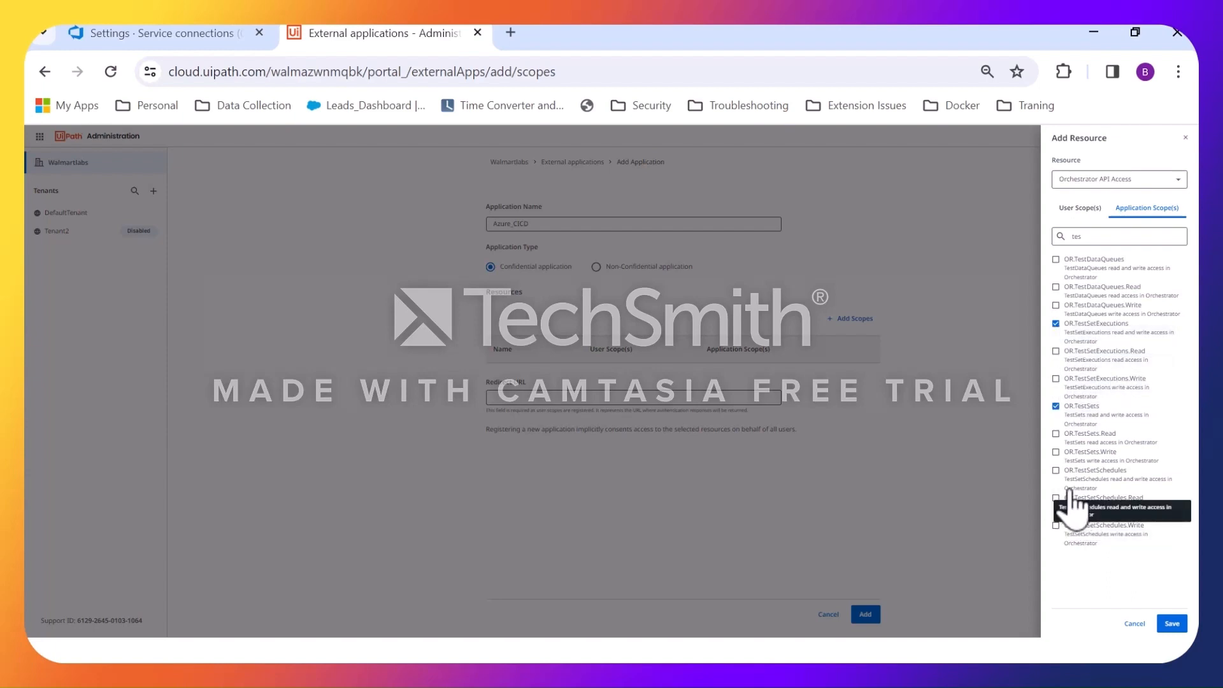
pyautogui.press('super')
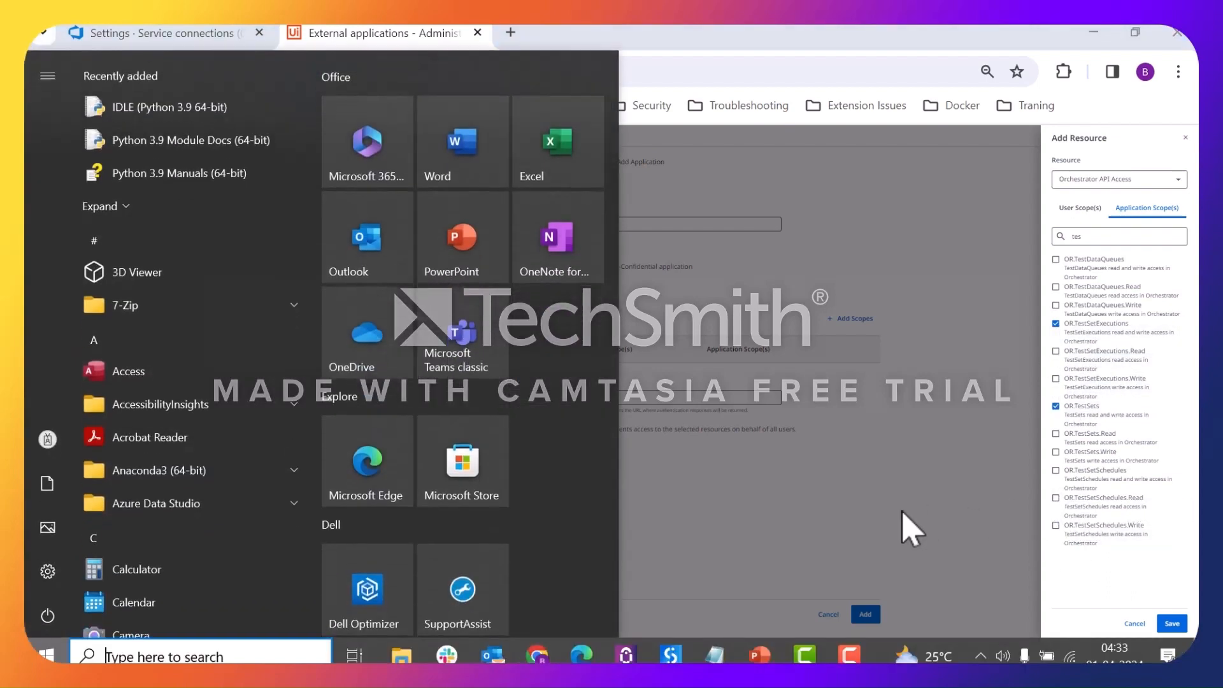
pyautogui.hotkey('alt', 'Tab')
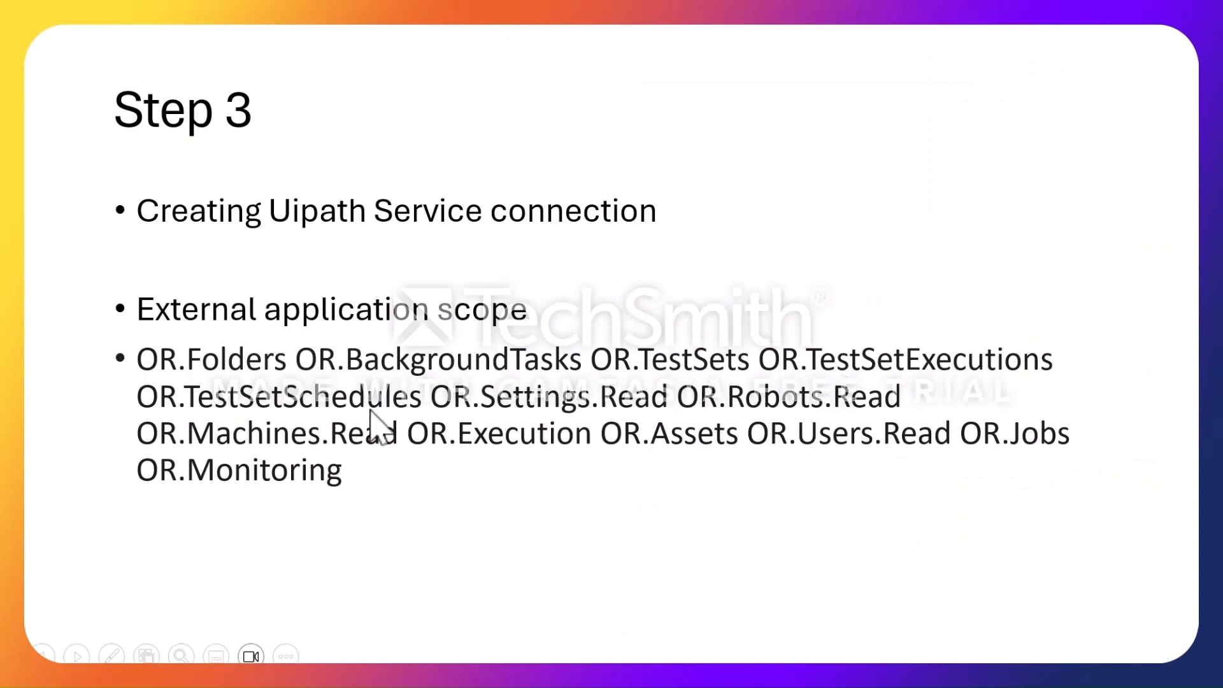
pyautogui.hotkey('alt', 'Tab')
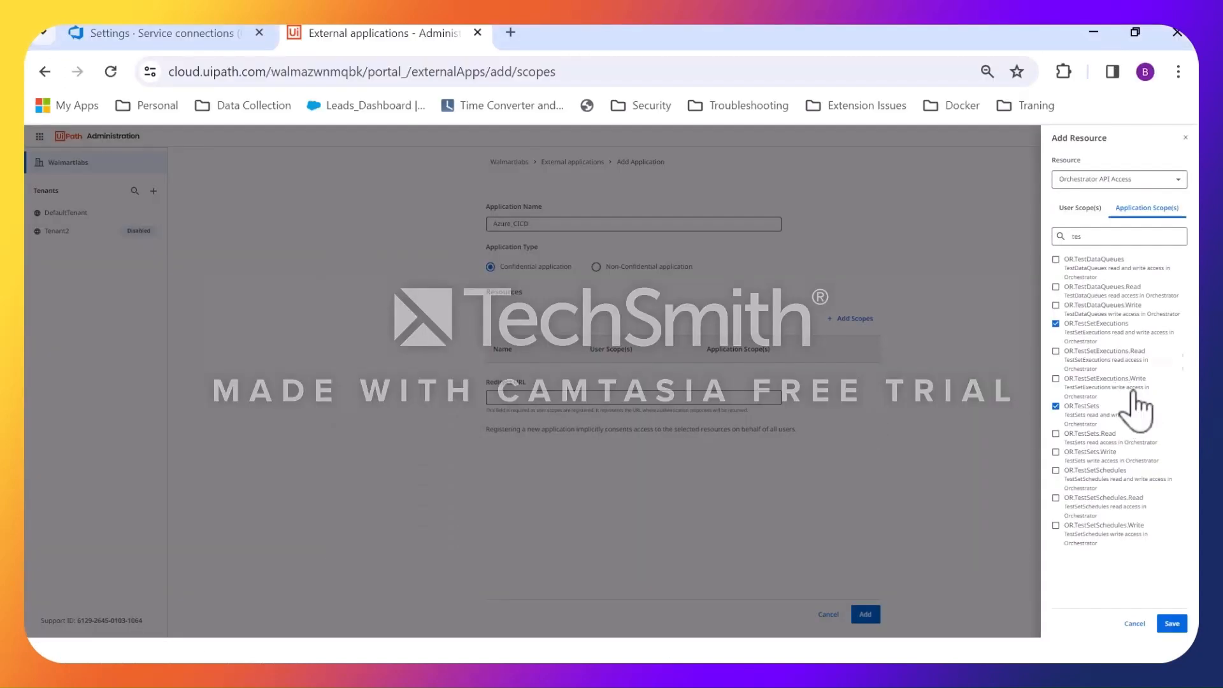
pyautogui.hotkey('alt', 'Tab')
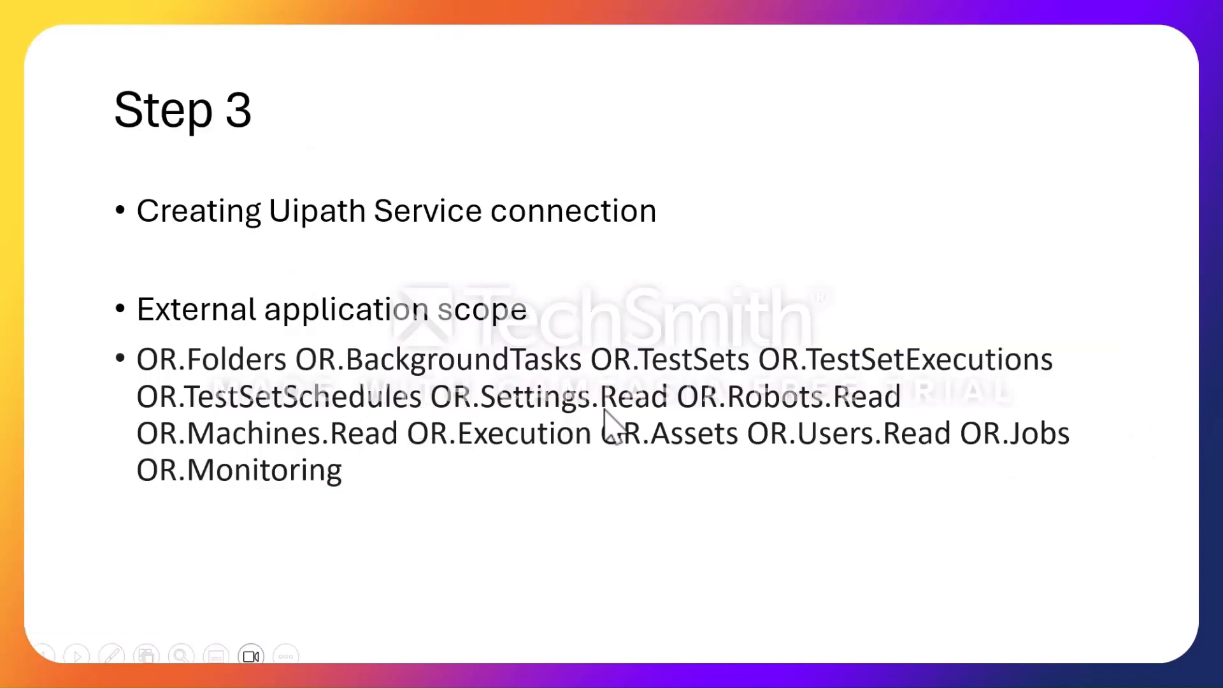
pyautogui.hotkey('alt', 'Tab')
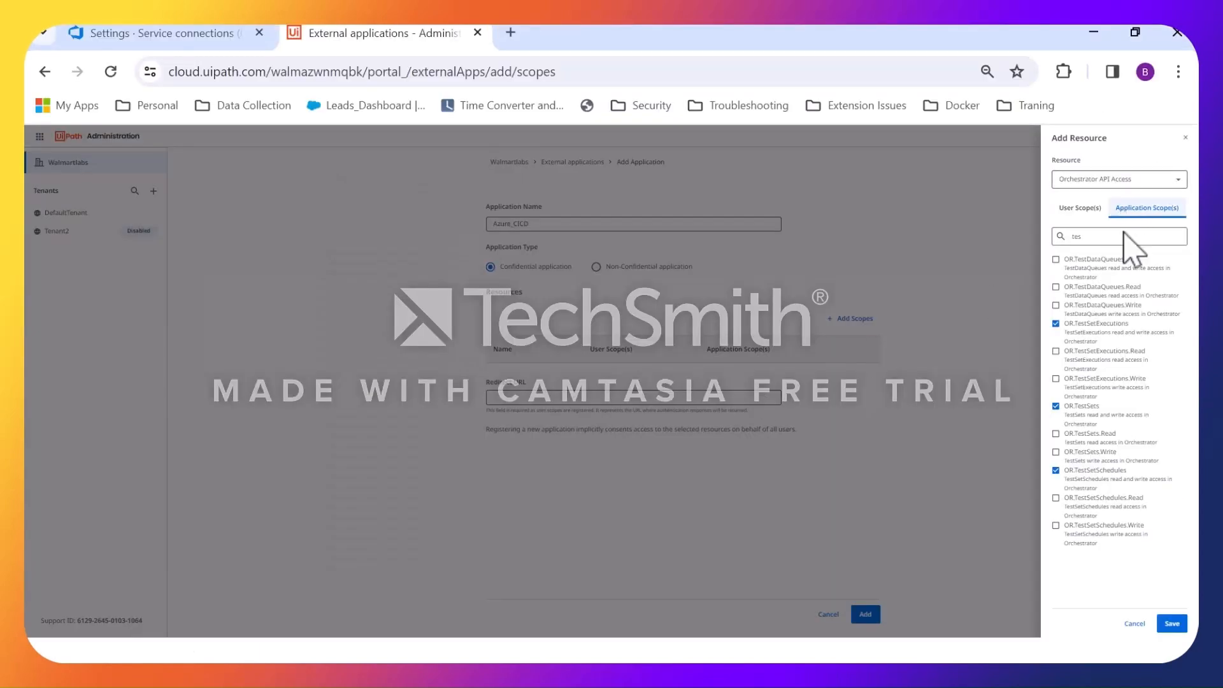
# Find and select the OR.Settings and OR.Robots application scopes, consulting the scope list on the Step 3 slide.
pyautogui.press('BackSpace')
pyautogui.press('BackSpace')
pyautogui.press('BackSpace')
pyautogui.write('sett')
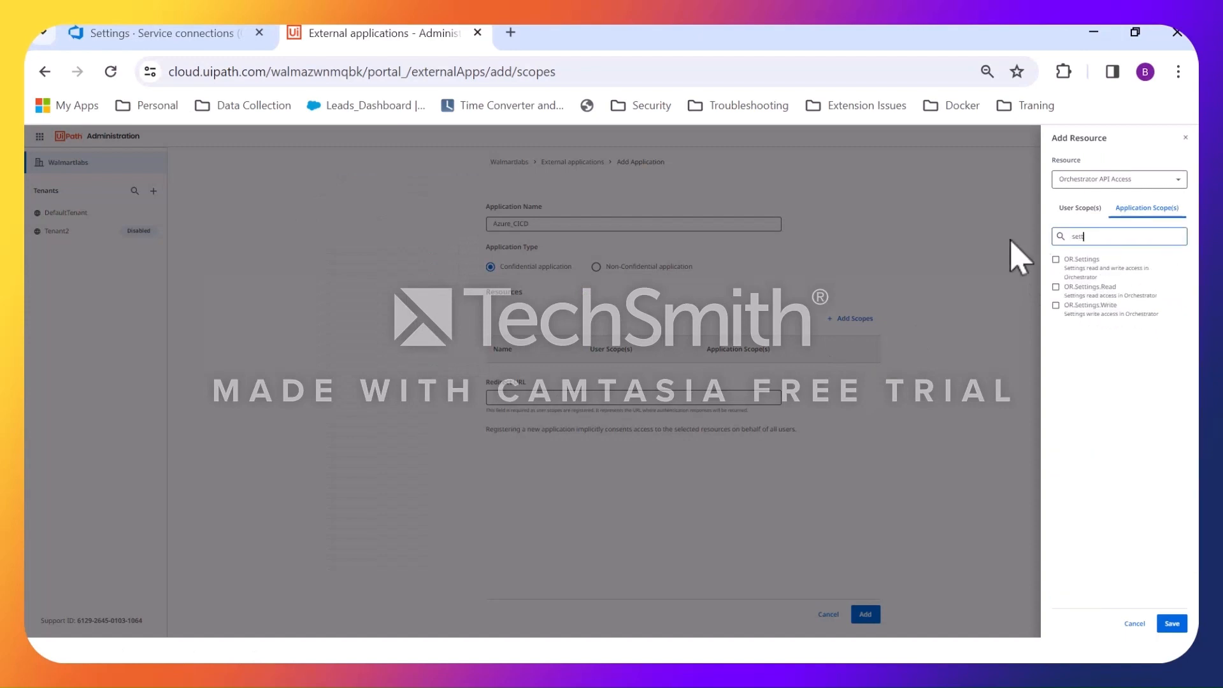
pyautogui.click(1086, 261)
pyautogui.hotkey('alt', 'Tab')
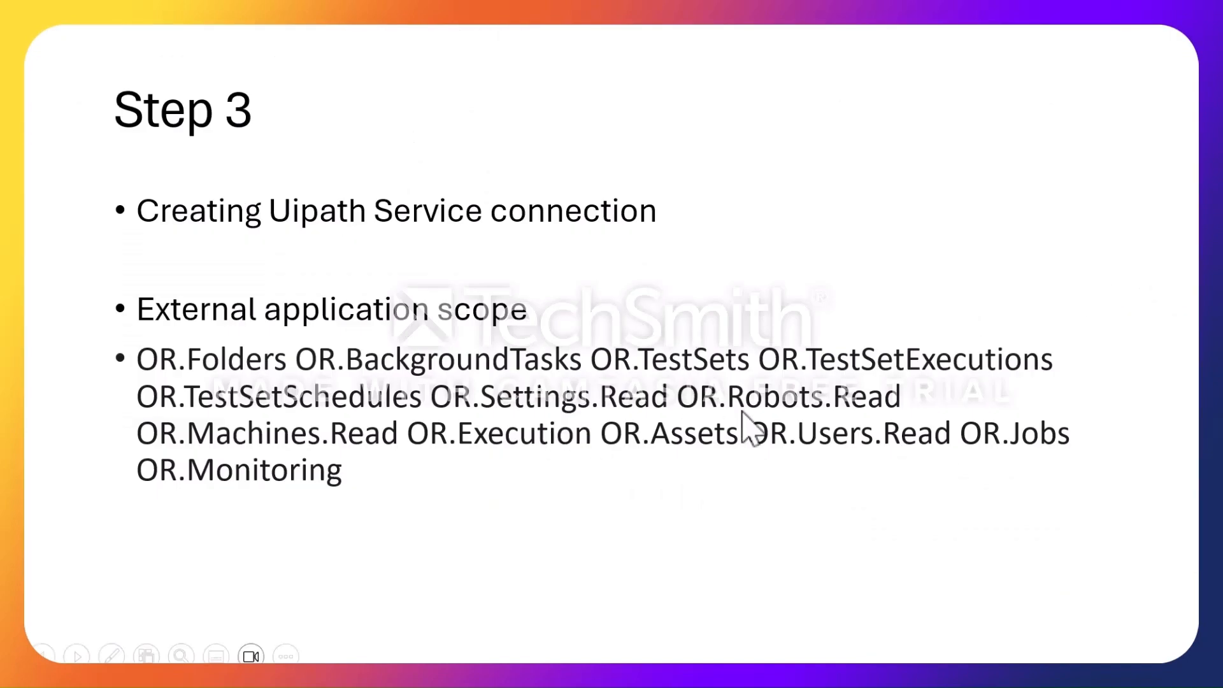
pyautogui.hotkey('alt', 'Tab')
pyautogui.doubleClick(1126, 230)
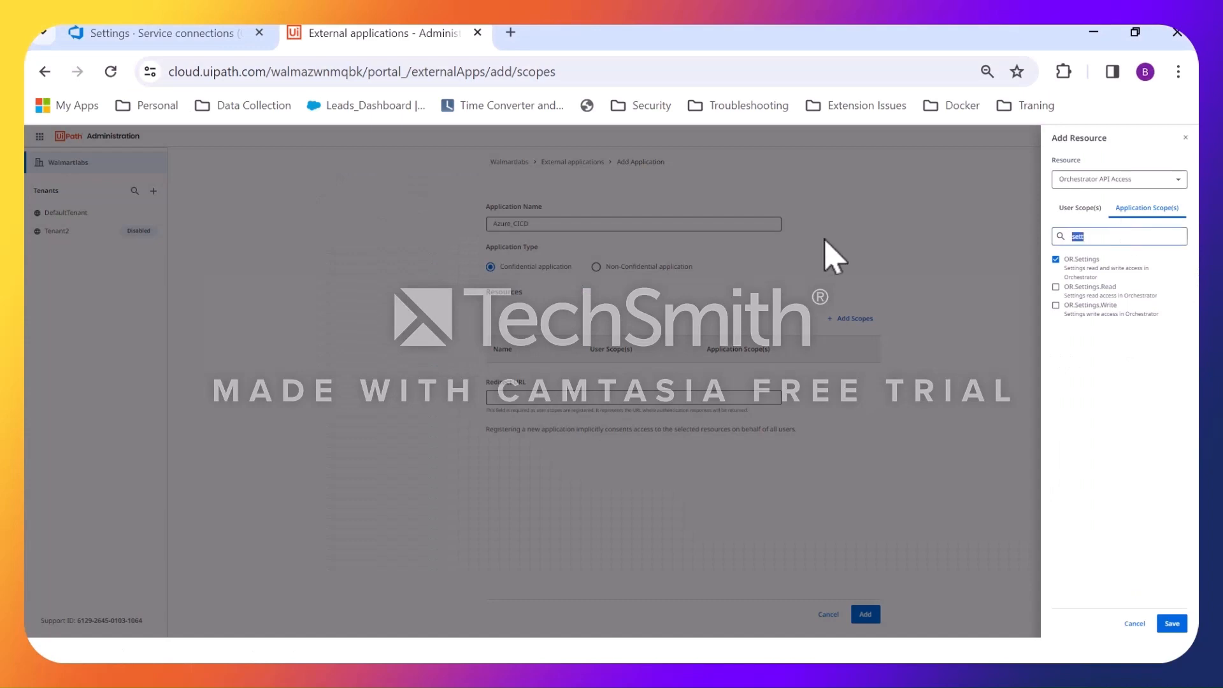
pyautogui.write('ro')
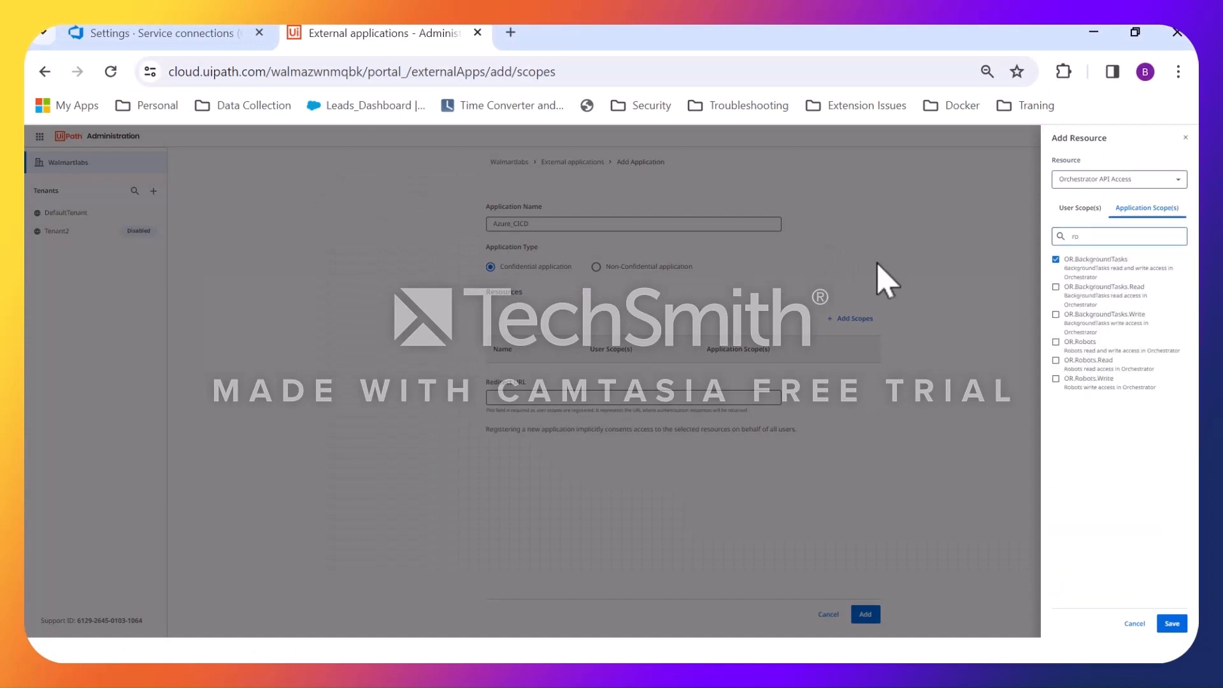
pyautogui.click(1057, 343)
# Check the Step 3 slide for the next scopes, and select OR.Machines and OR.Execution.
pyautogui.hotkey('alt', 'Tab')
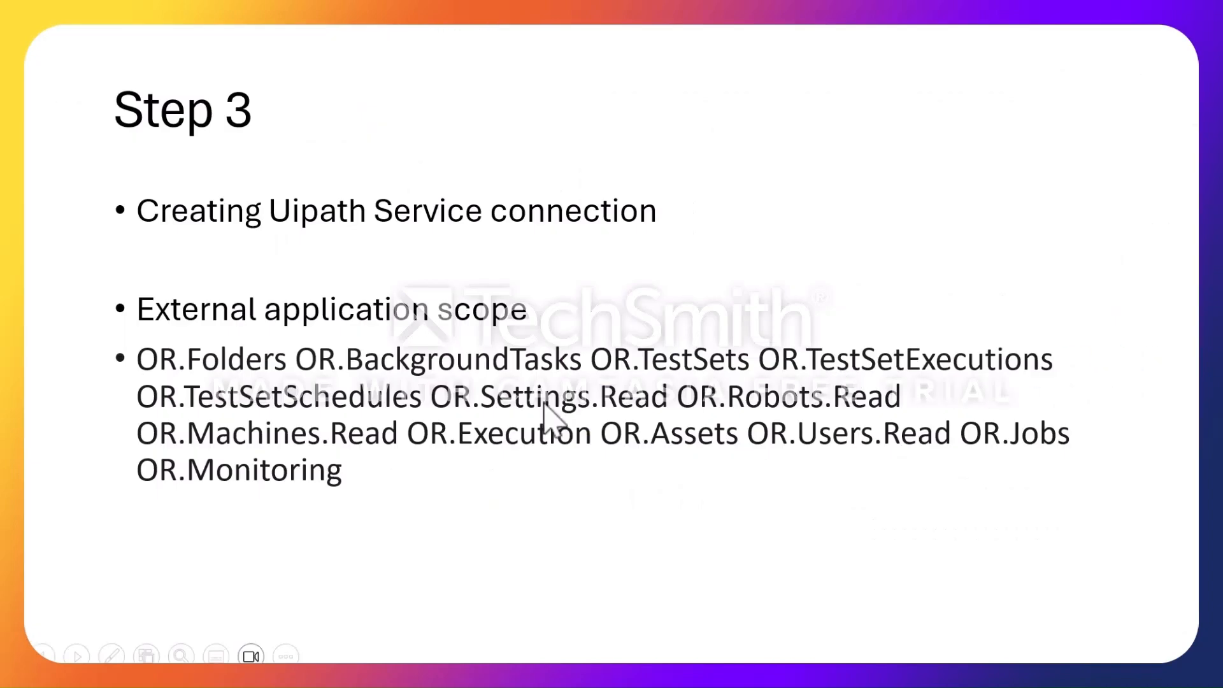
pyautogui.hotkey('alt', 'Tab')
pyautogui.hotkey('ctrl', 'a')
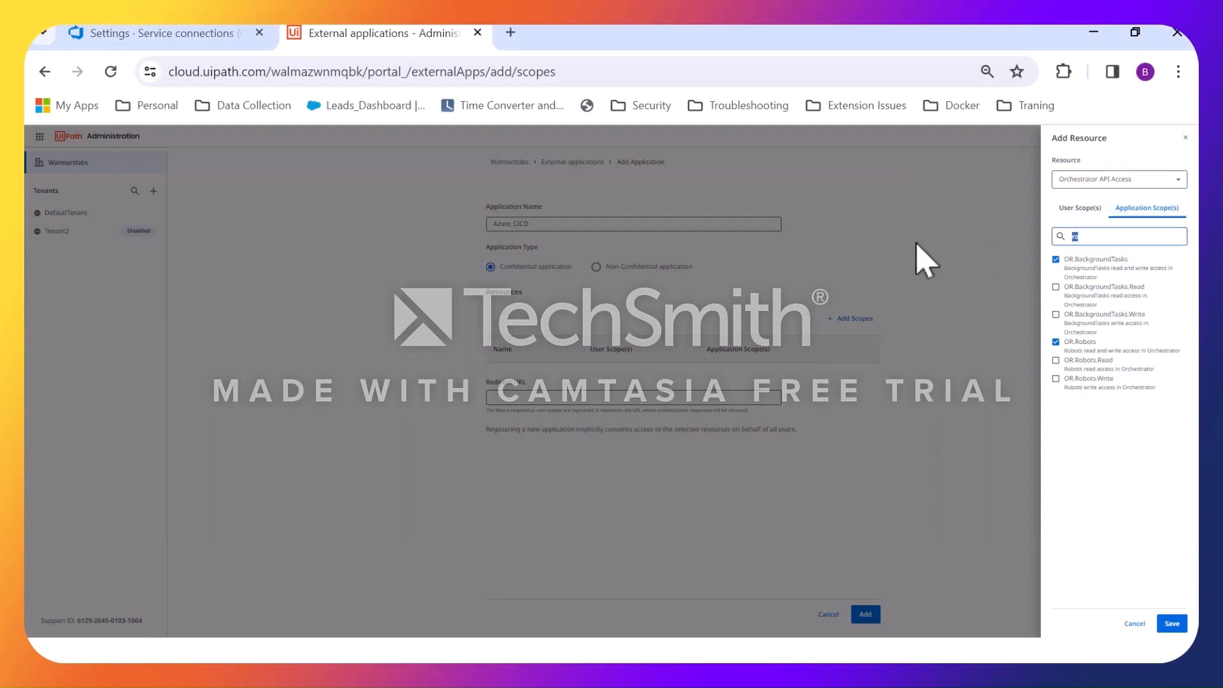
pyautogui.write('mach')
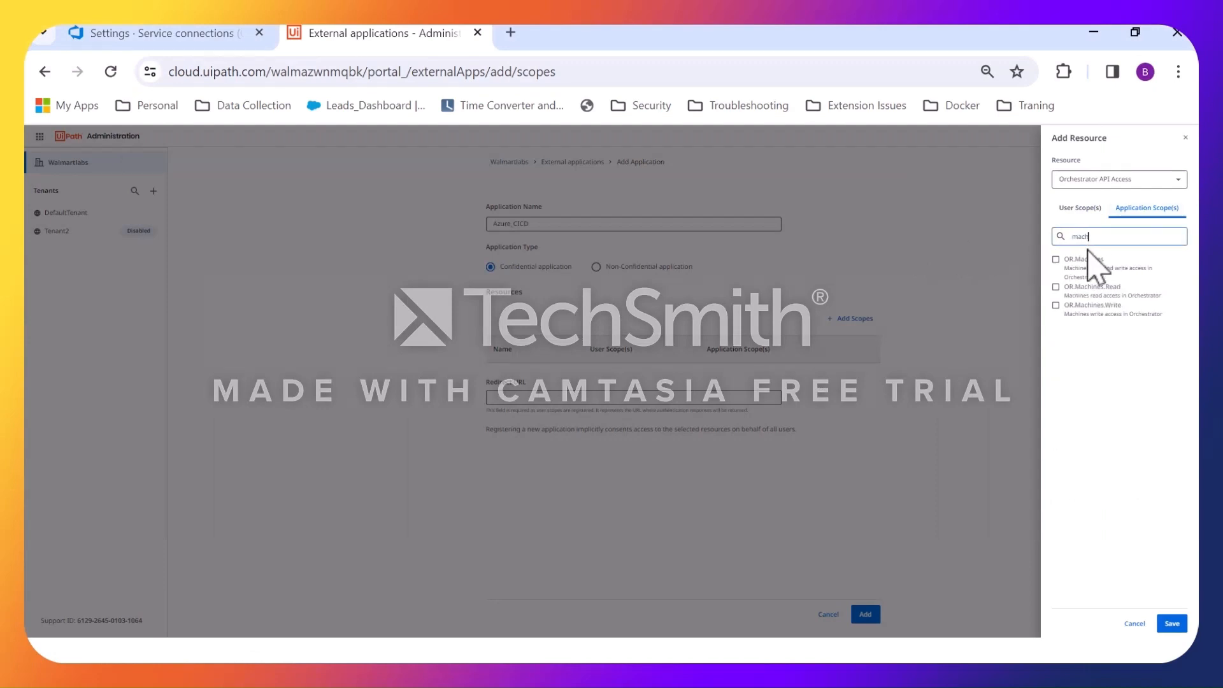
pyautogui.click(1083, 260)
pyautogui.hotkey('alt', 'Tab')
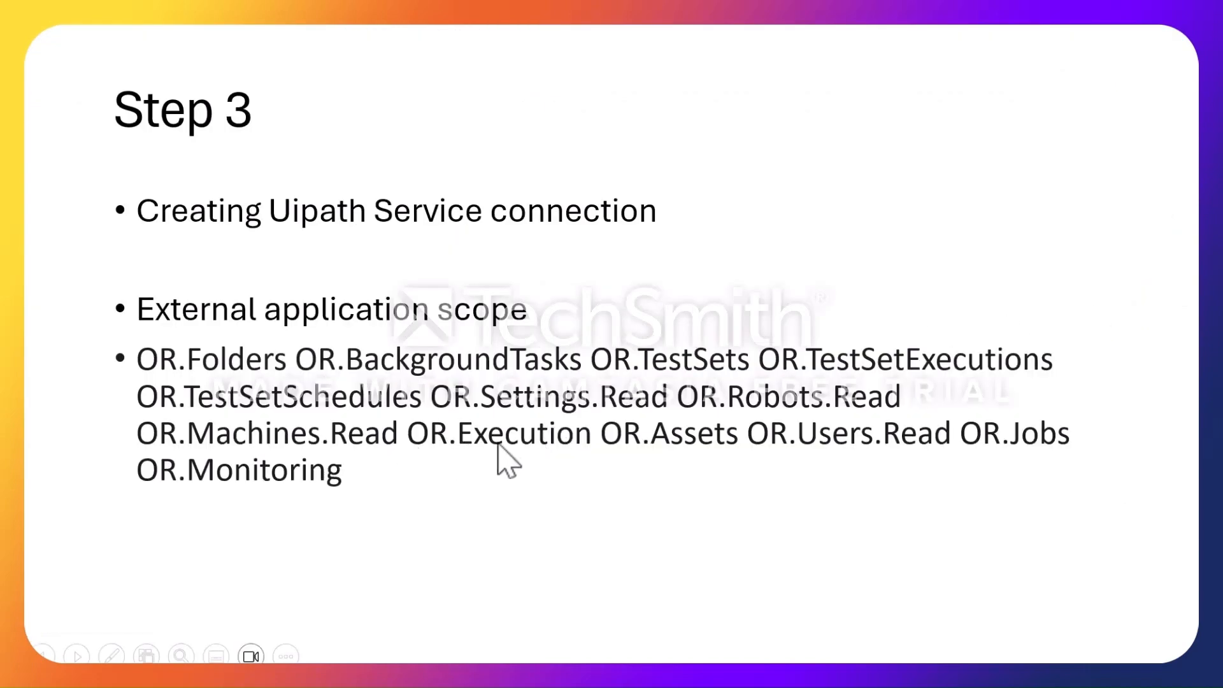
pyautogui.hotkey('alt', 'Tab')
pyautogui.moveTo(1128, 237); pyautogui.dragTo(773, 246)
pyautogui.write('exe')
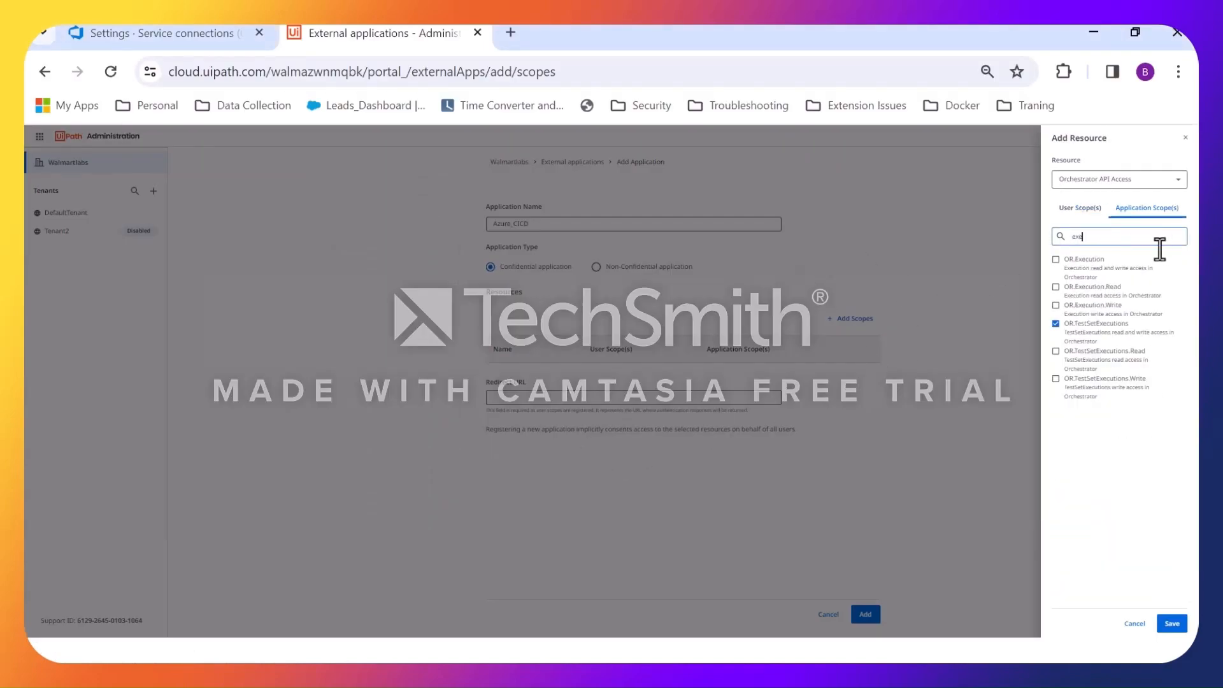
pyautogui.click(1092, 268)
# Check the slide's scope list again, and select the OR.Assets and OR.Users application scopes.
pyautogui.hotkey('alt', 'Tab')
pyautogui.hotkey('alt', 'Tab')
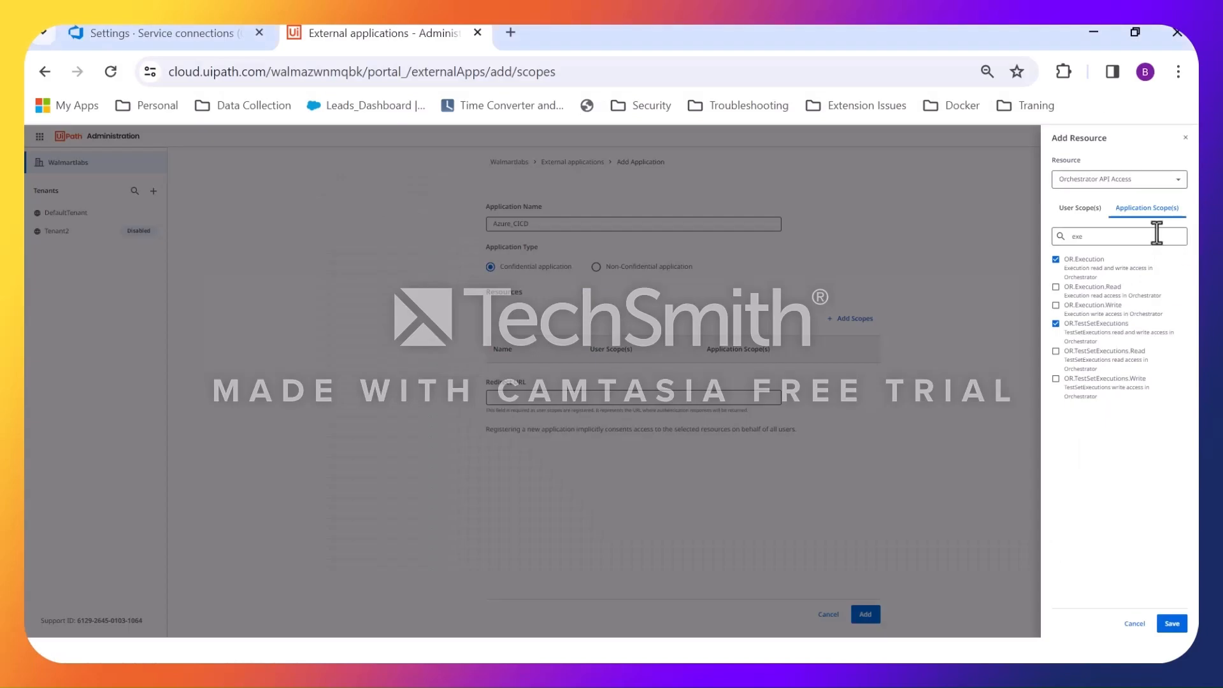
pyautogui.moveTo(1151, 234); pyautogui.dragTo(825, 259)
pyautogui.write('ass')
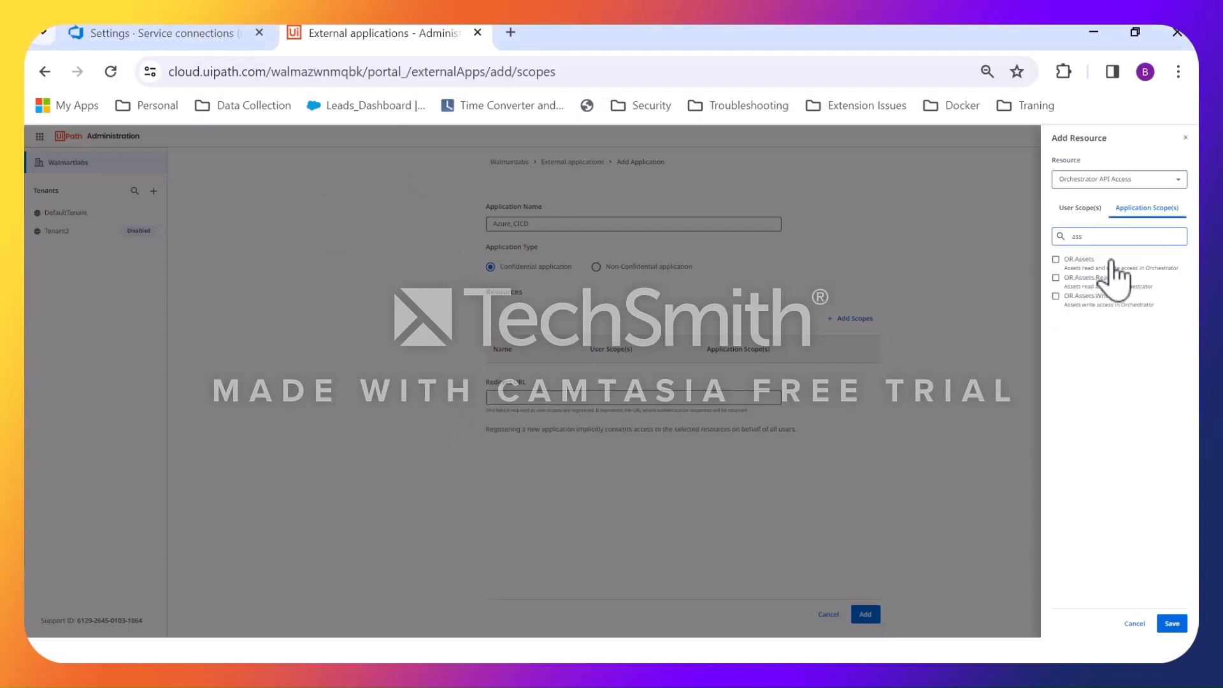
pyautogui.click(1083, 261)
pyautogui.doubleClick(1076, 237)
pyautogui.write('use')
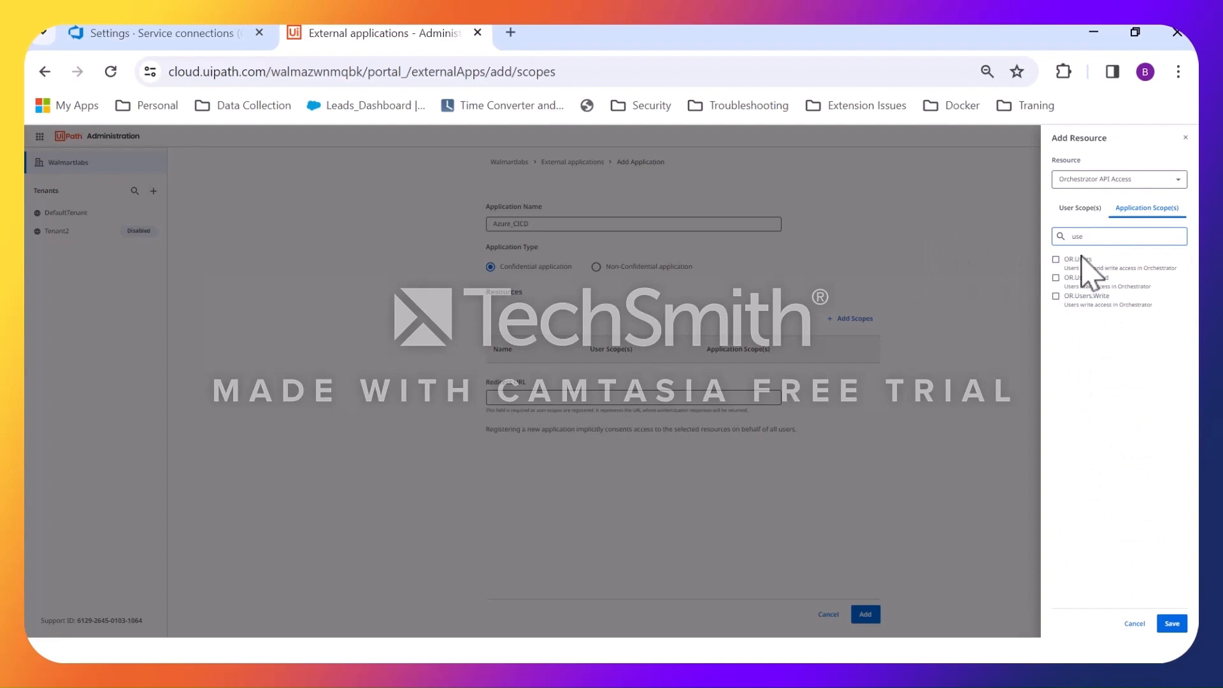
pyautogui.click(1085, 261)
# Select the remaining OR.Jobs and OR.Monitoring application scopes from the slide and save the resource's scope selection.
pyautogui.hotkey('alt', 'Tab')
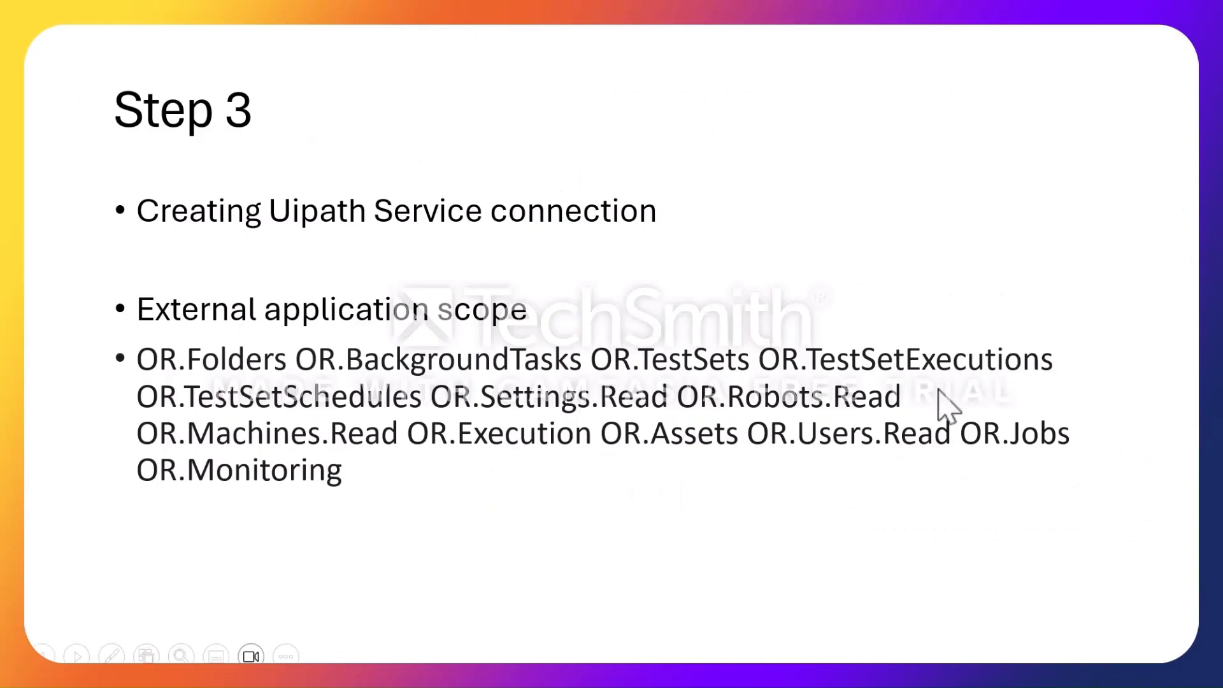
pyautogui.hotkey('alt', 'Tab')
pyautogui.moveTo(1116, 241); pyautogui.dragTo(675, 235)
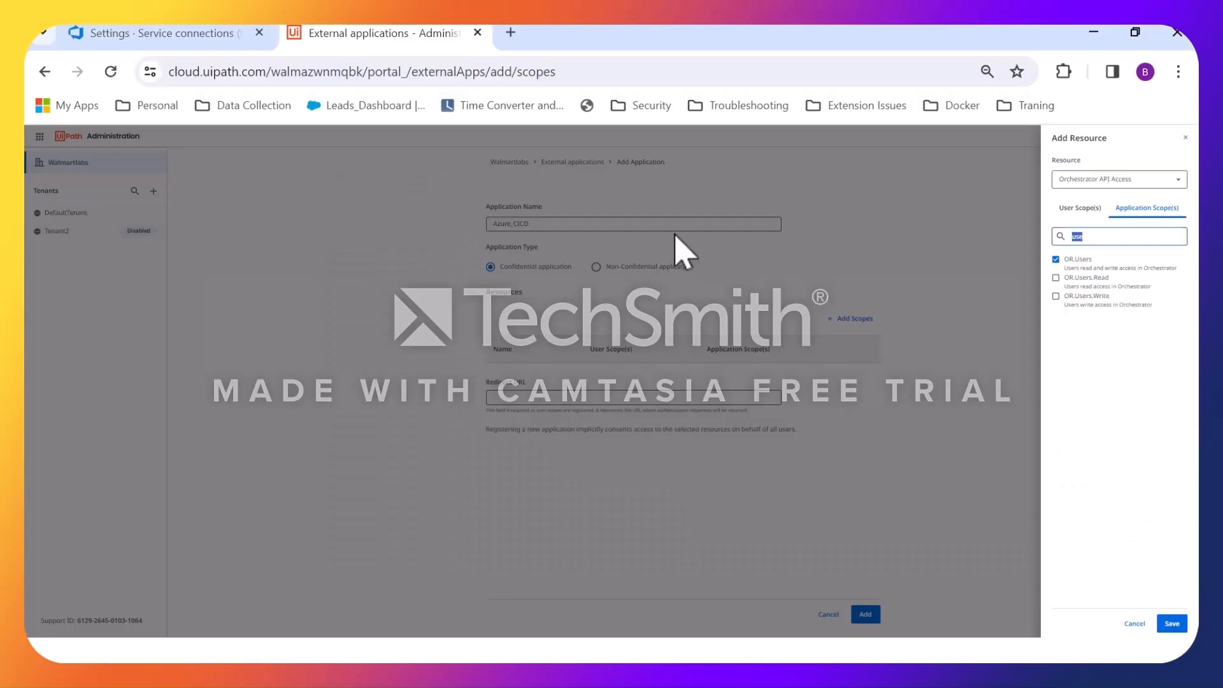
pyautogui.write('jobs')
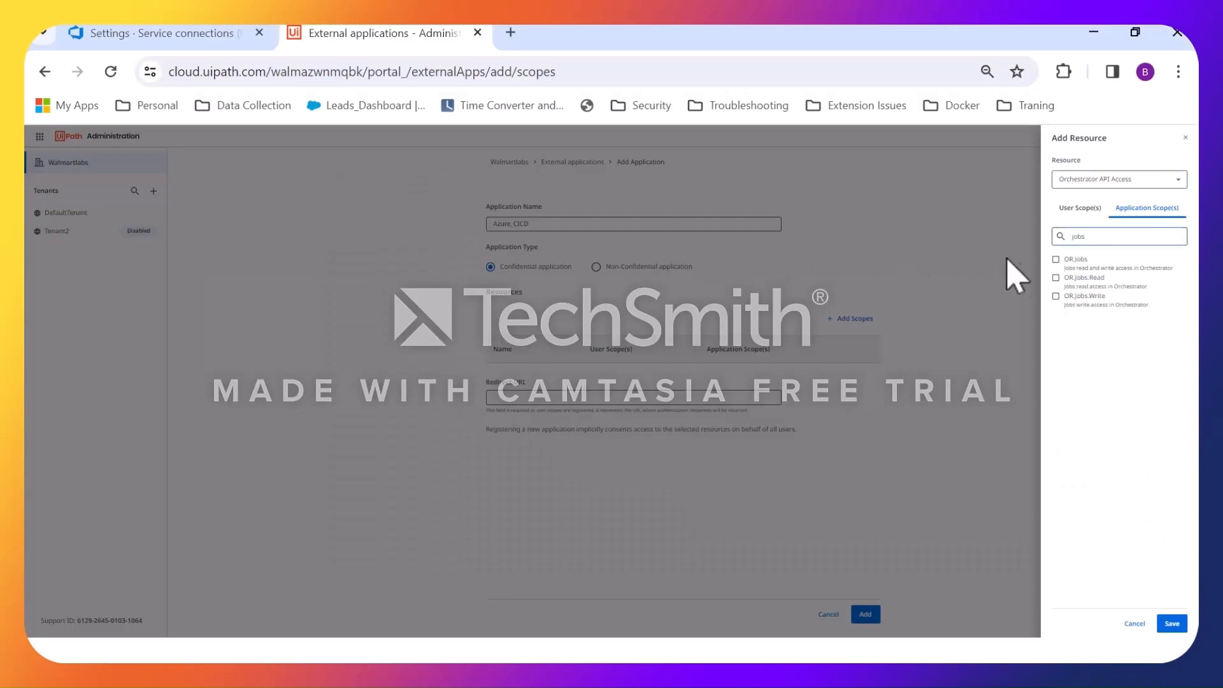
pyautogui.click(1056, 259)
pyautogui.moveTo(1085, 237); pyautogui.dragTo(938, 245)
pyautogui.write('mo')
pyautogui.click(1110, 261)
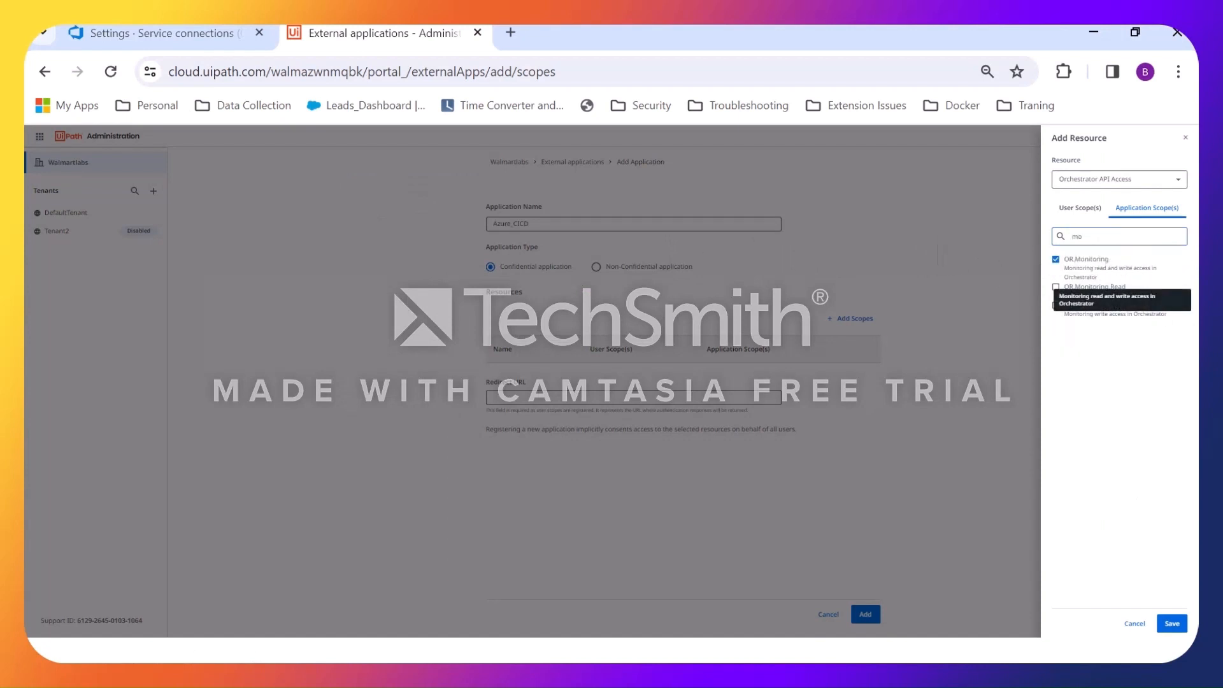
pyautogui.click(1172, 624)
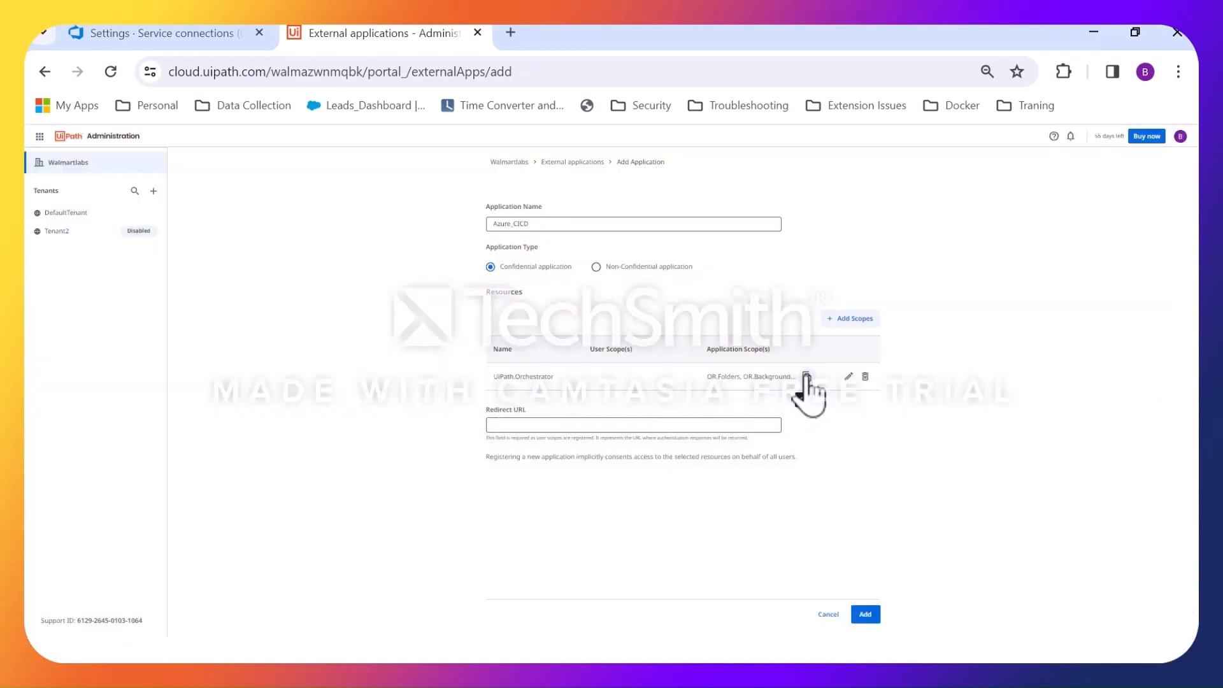
# Register the Azure_CICD application and copy its App ID and App Secret into a new Notepad document, then minimize Notepad.
pyautogui.click(865, 615)
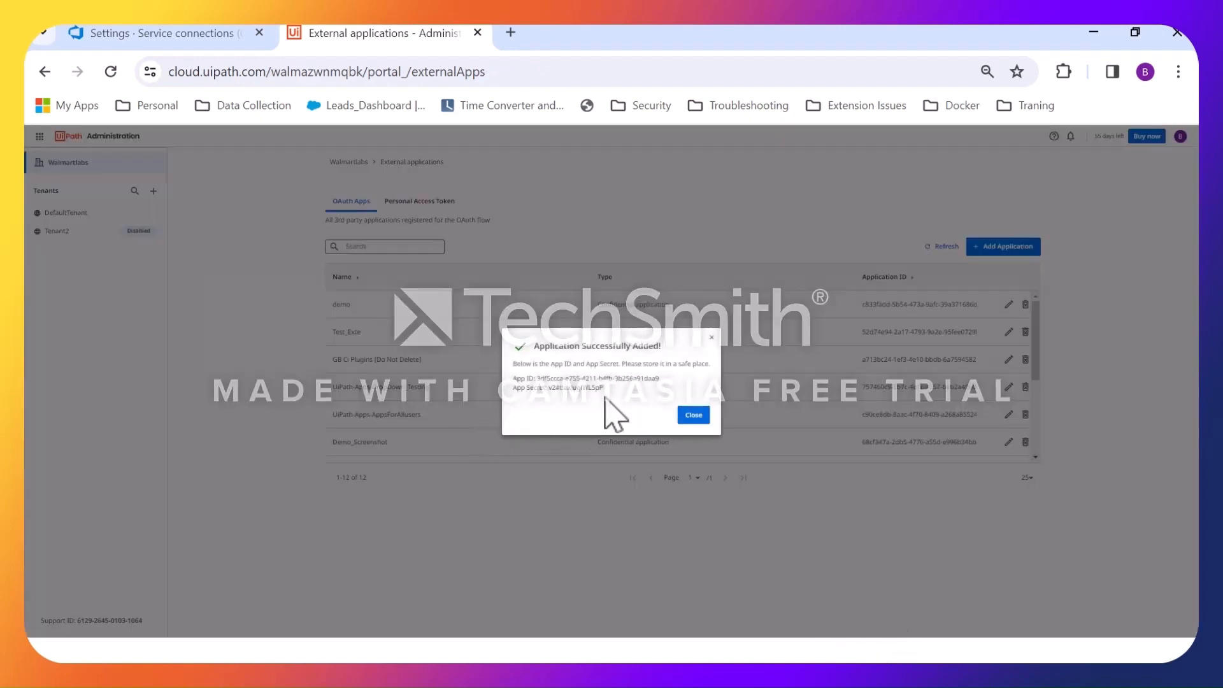
pyautogui.moveTo(608, 388); pyautogui.dragTo(507, 381)
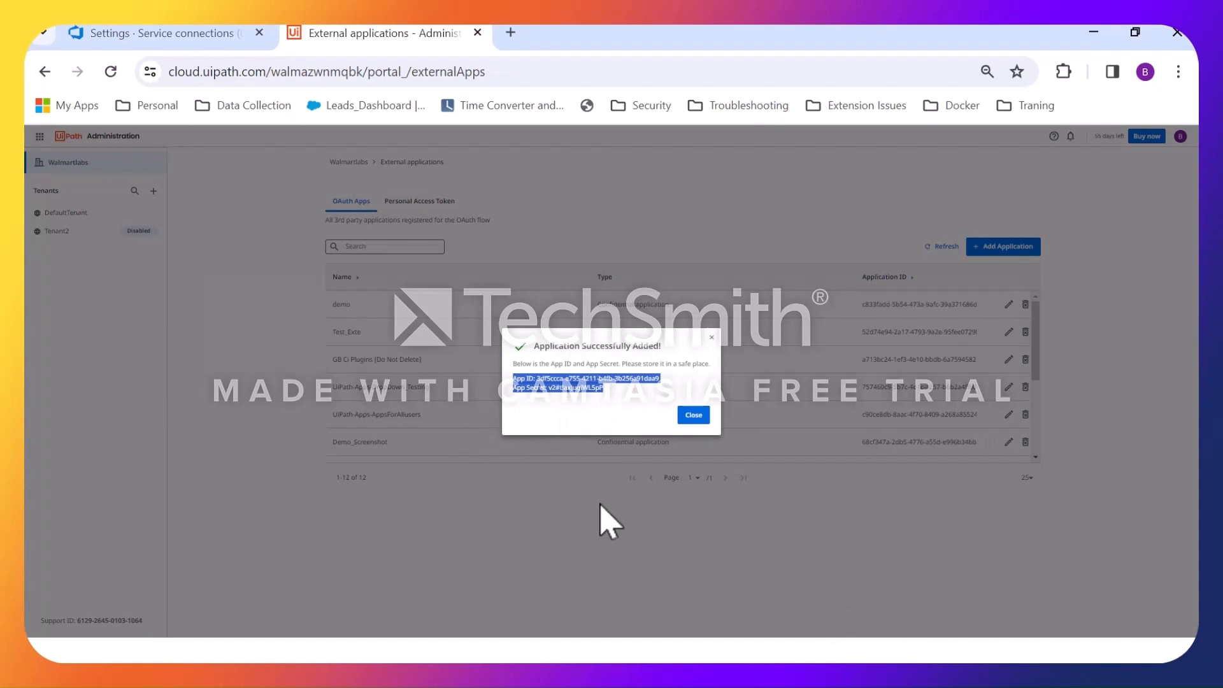
pyautogui.press('super')
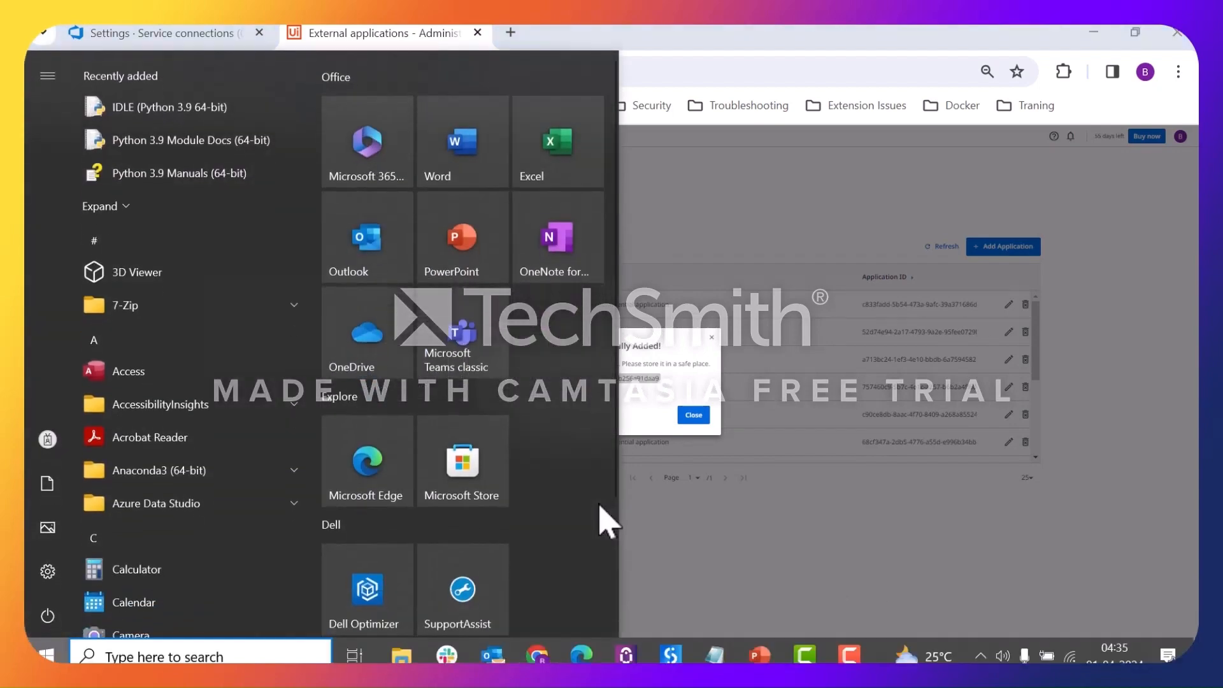
pyautogui.write('note')
pyautogui.press('Return')
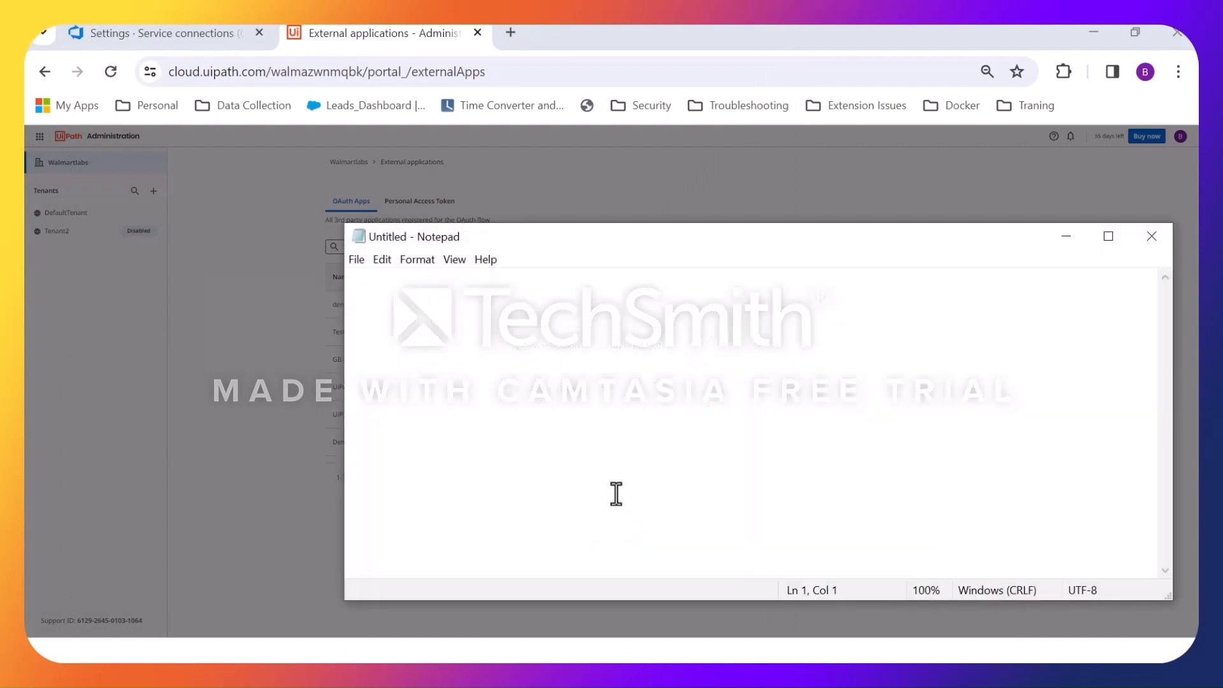
pyautogui.hotkey('ctrl', 'v')
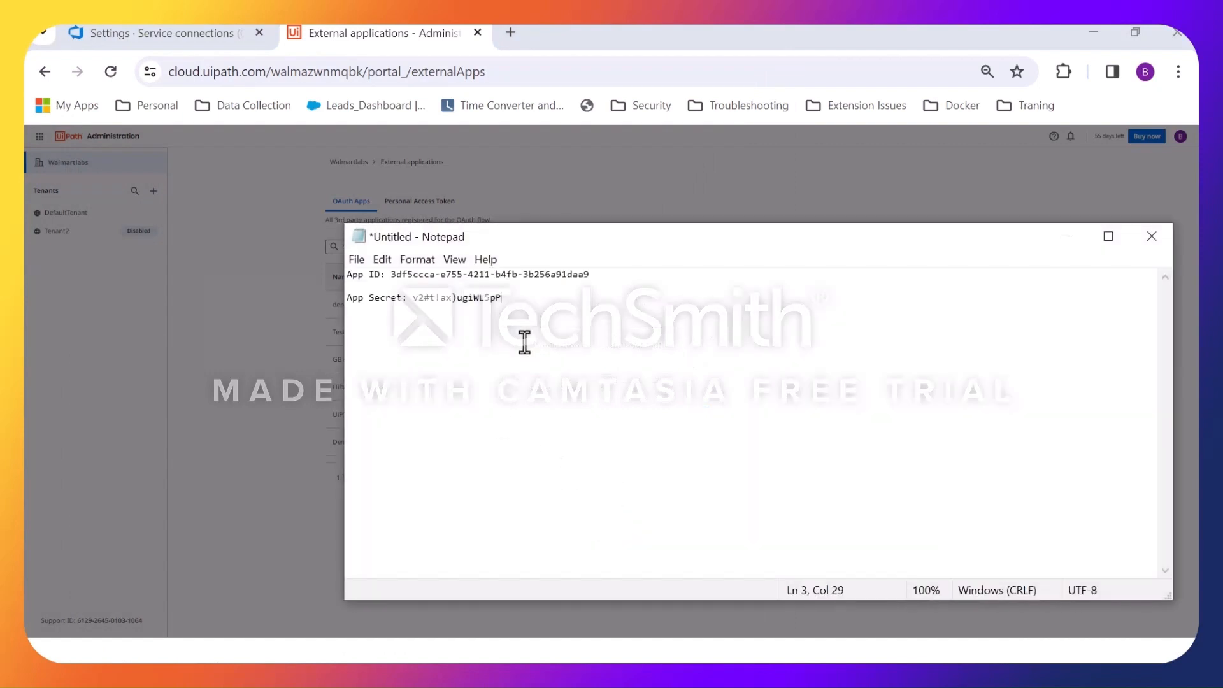
pyautogui.click(1066, 236)
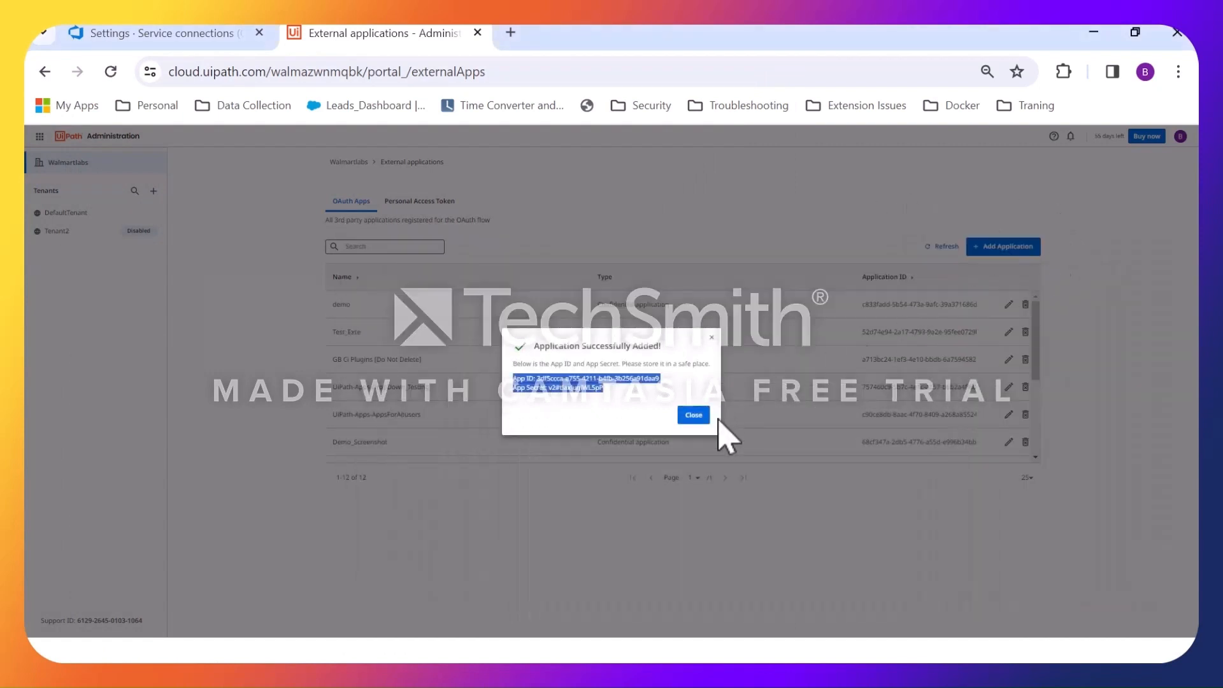
# Close the application credentials dialog, search the external applications for azure, and open Azure_CICD for editing.
pyautogui.click(686, 416)
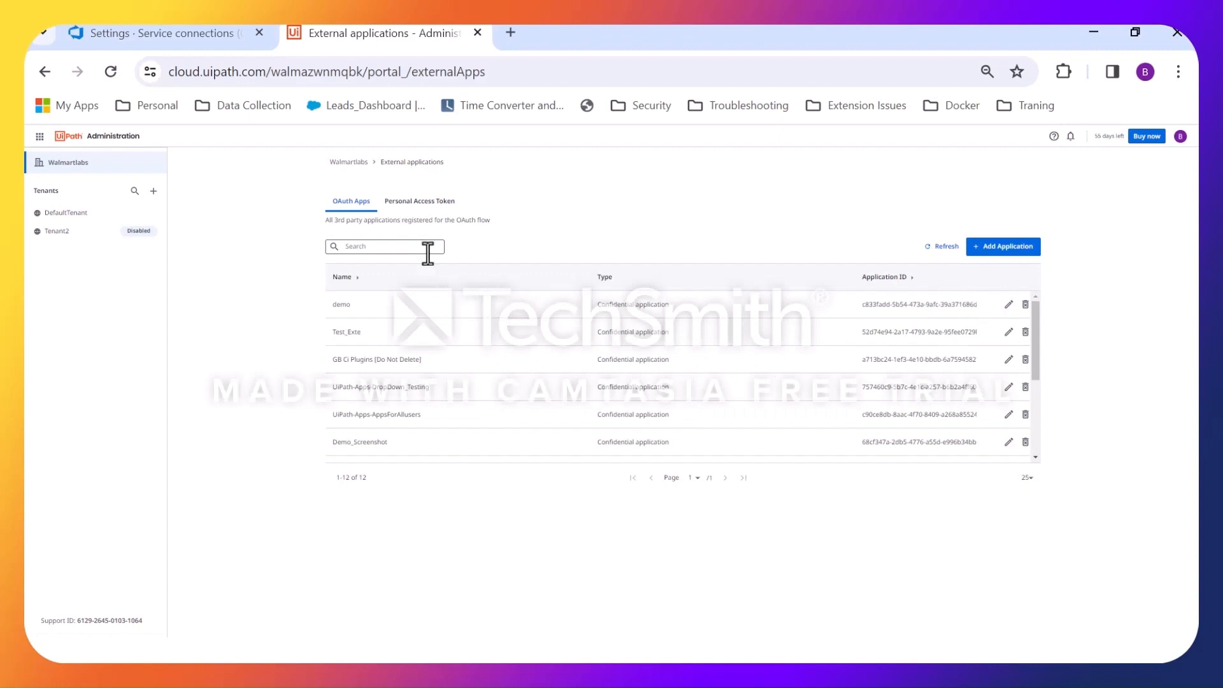
pyautogui.write('azure')
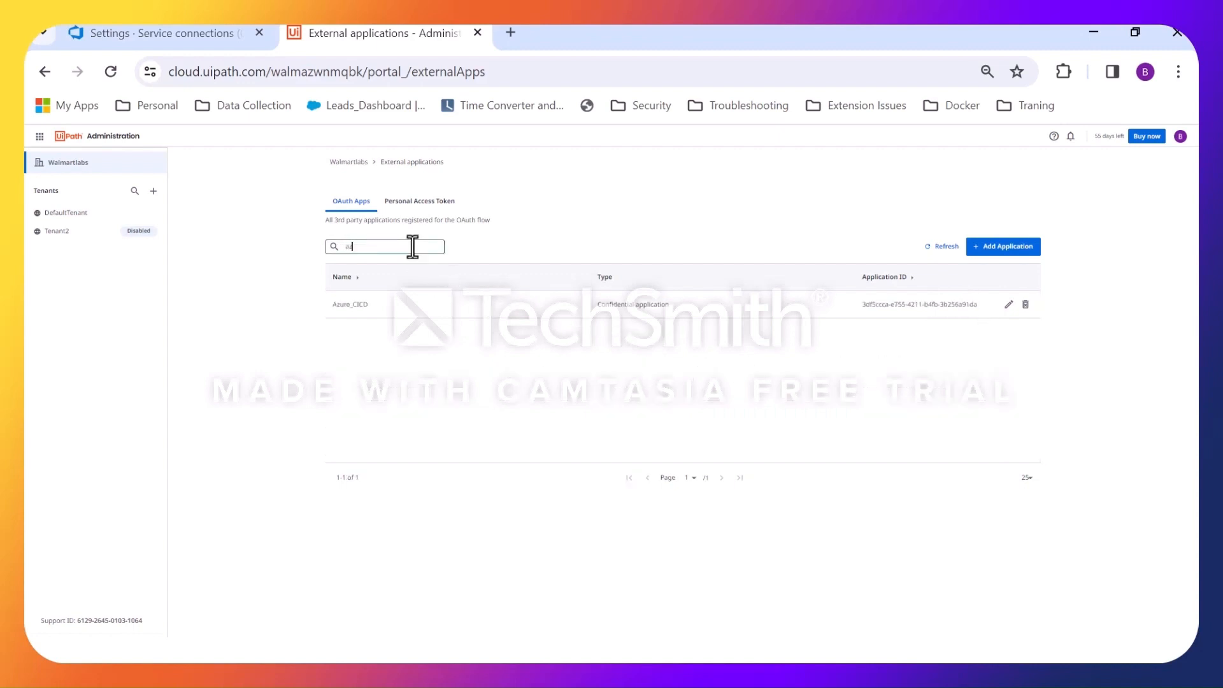
pyautogui.click(1008, 305)
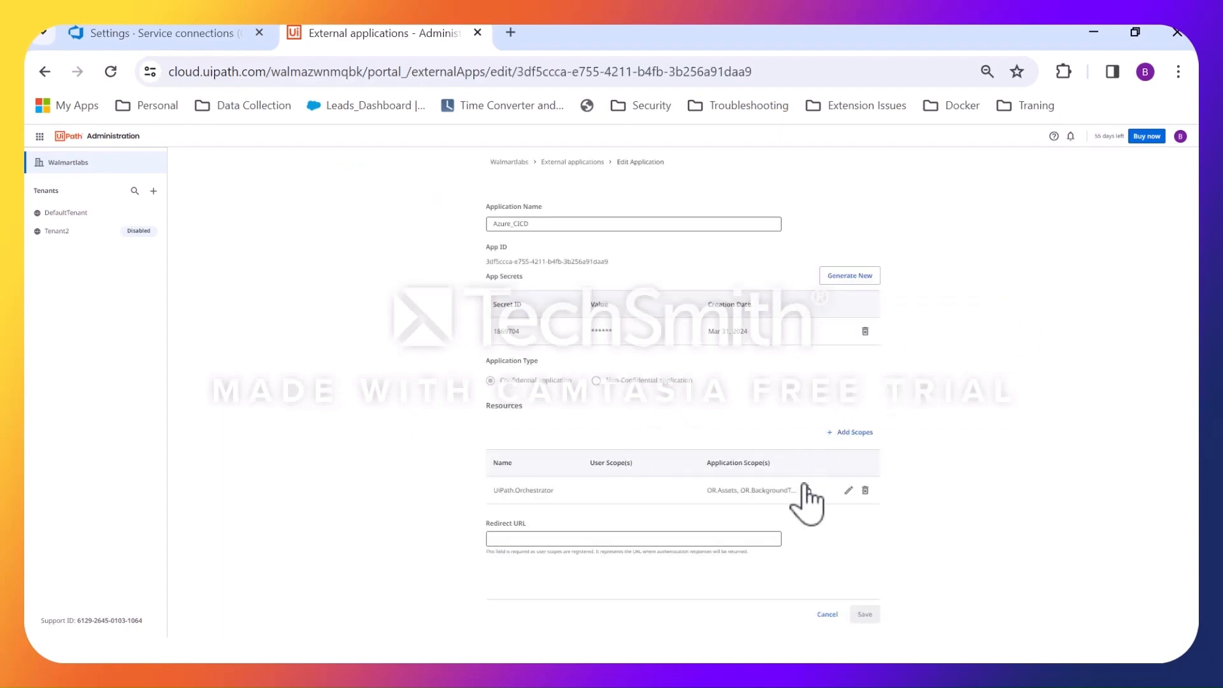
# Copy the UiPath.Orchestrator resource's application scopes and paste them below the App Secret in the Notepad document.
pyautogui.press('super')
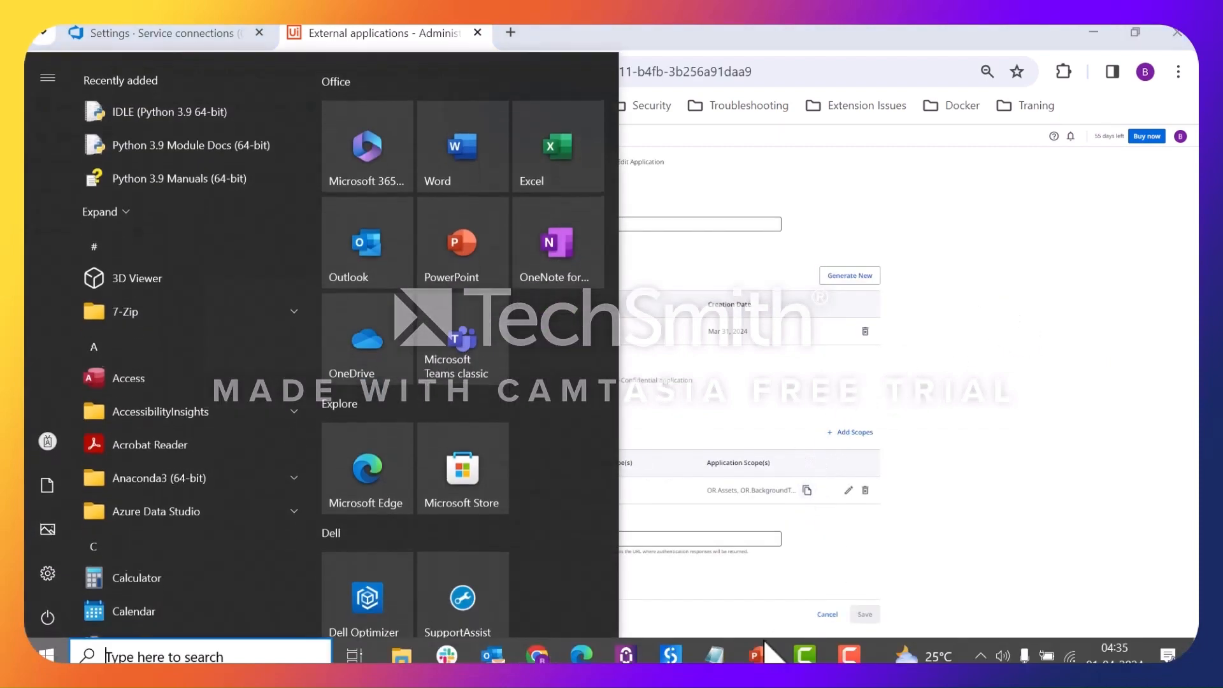
pyautogui.moveTo(710, 661)
pyautogui.click(974, 581)
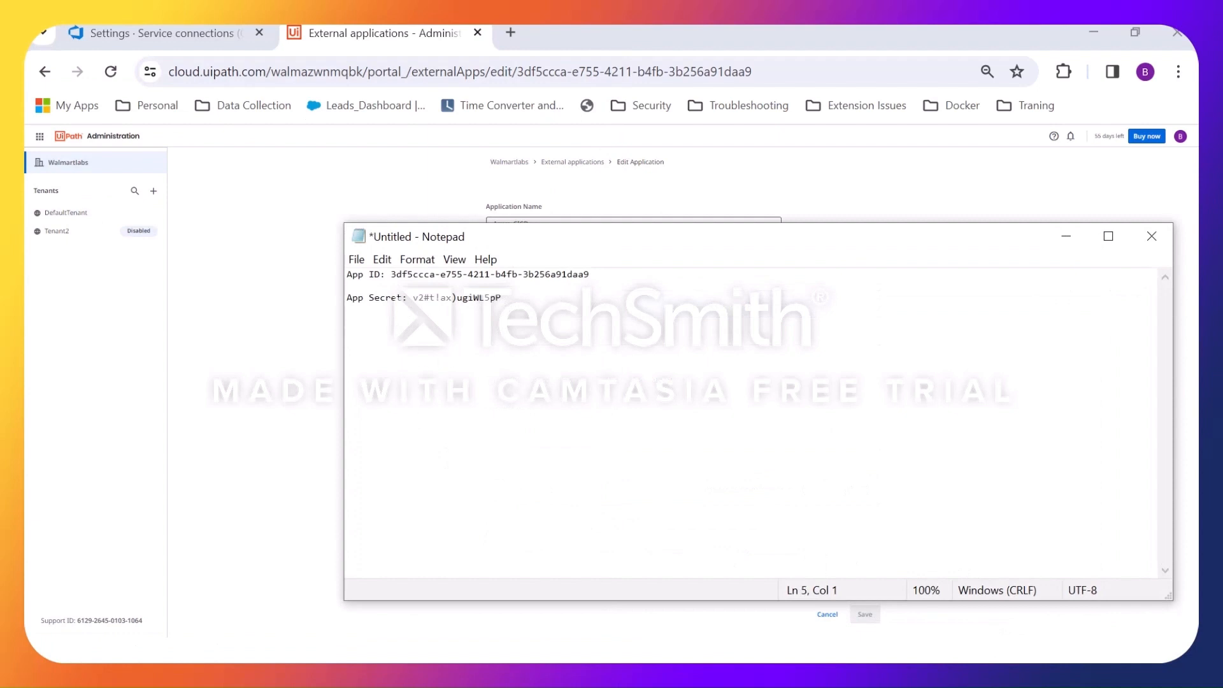
pyautogui.write('OR.Assets OR.BackgroundTasks OR.Execution OR.Folders OR.Jobs OR.Machines OR.Monitoring OR.Robots OR.Settings OR.TestSetExecutions OR.TestSets OR.TestSetSchedules OR.Users')
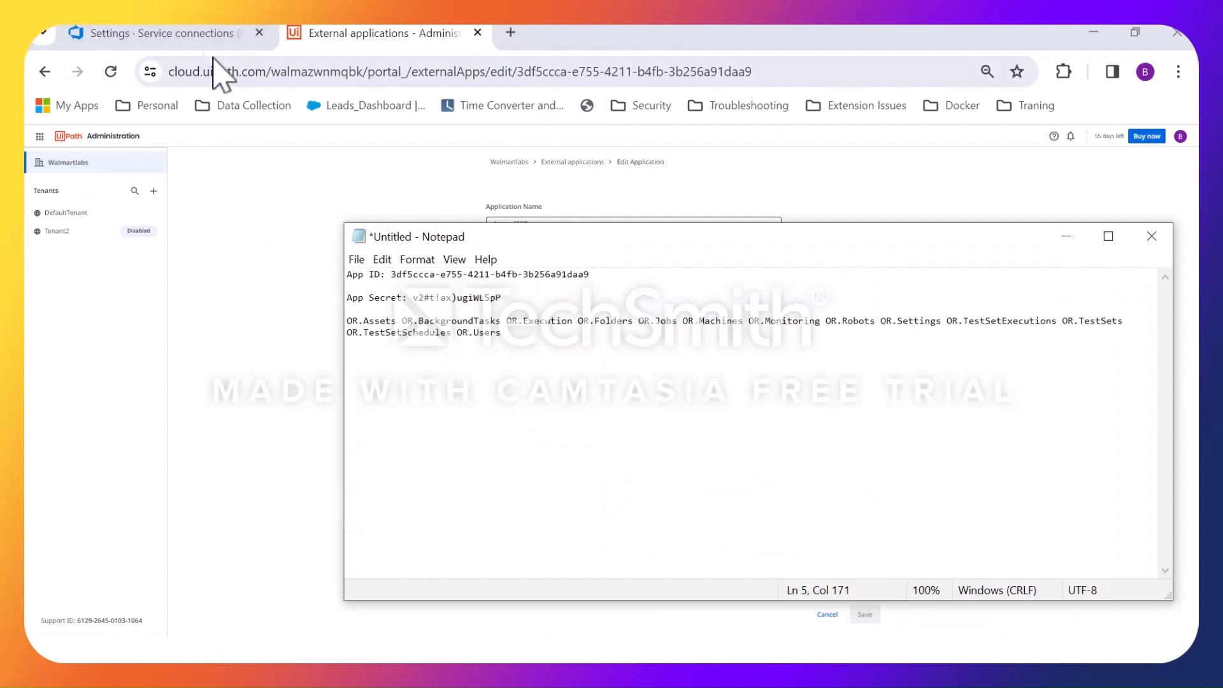
pyautogui.moveTo(265, 72); pyautogui.dragTo(156, 100)
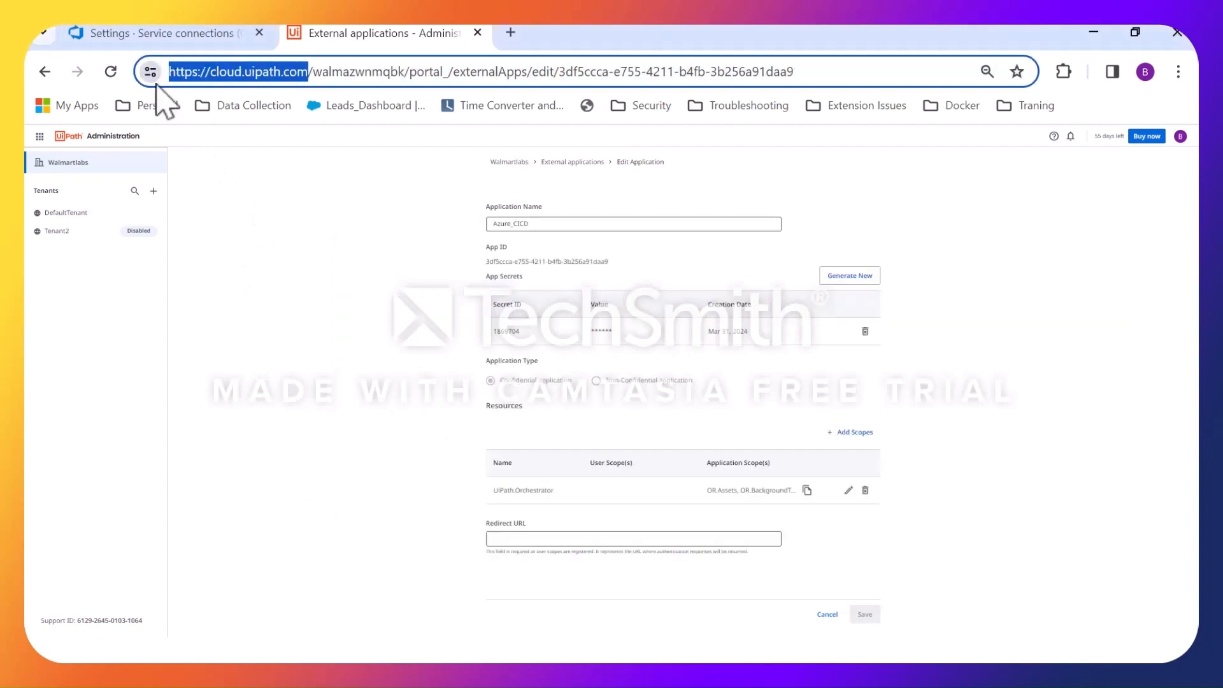
pyautogui.click(170, 38)
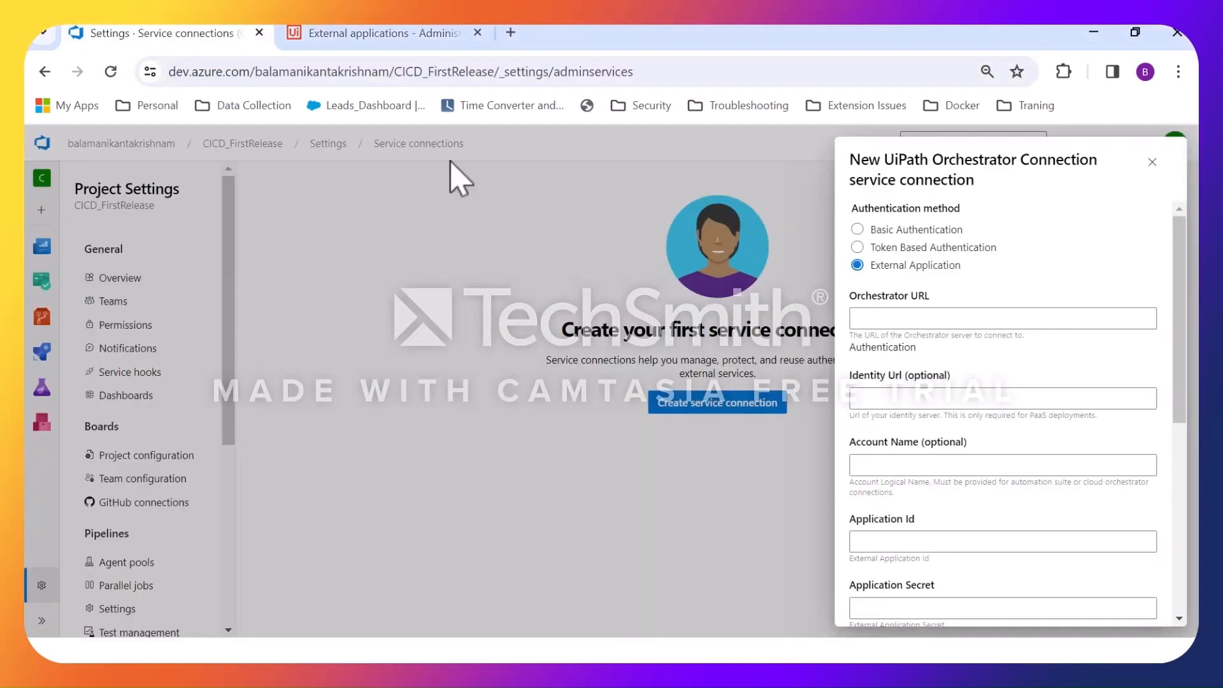
pyautogui.click(935, 317)
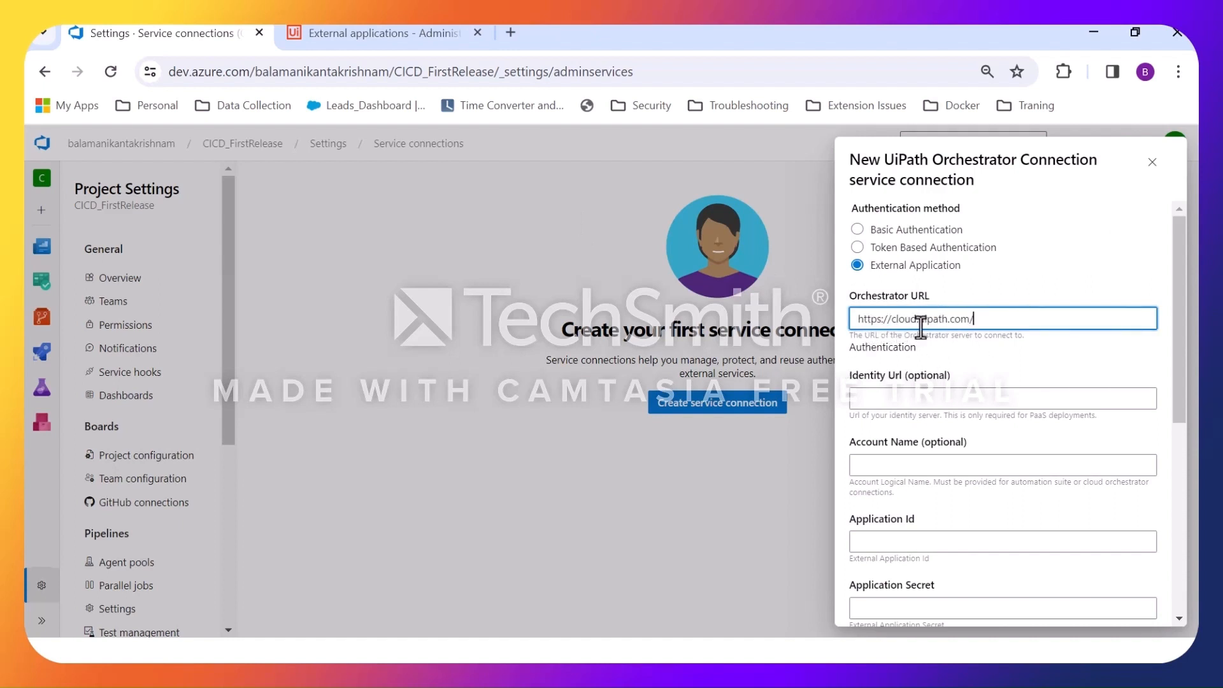
# Fill in the service connection's Account Name with the organization's logical name copied from the UiPath page address.
pyautogui.click(895, 471)
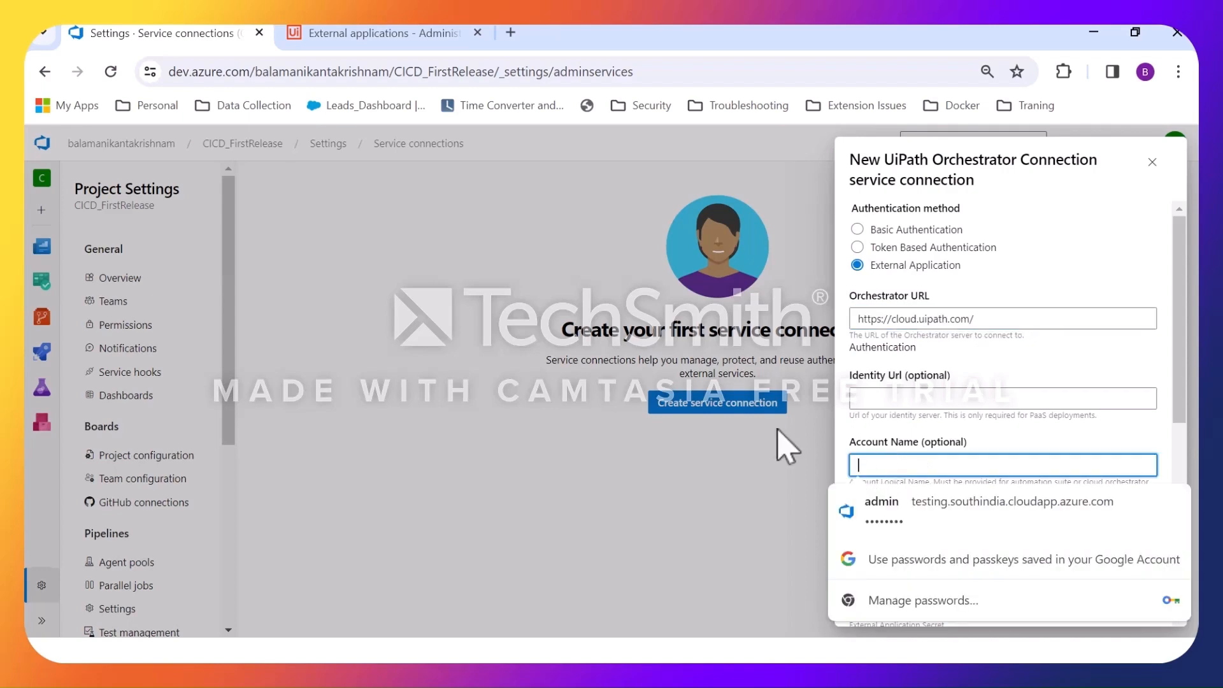
pyautogui.click(383, 39)
pyautogui.moveTo(314, 73); pyautogui.dragTo(401, 75)
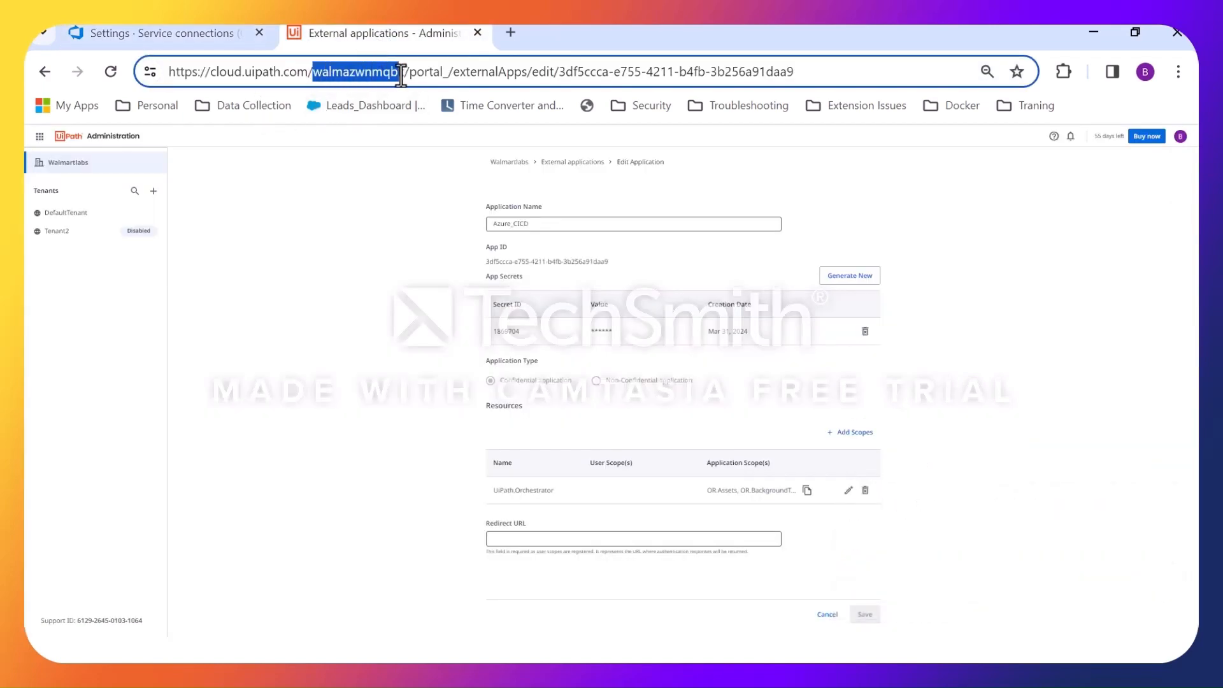
pyautogui.click(218, 38)
pyautogui.click(922, 470)
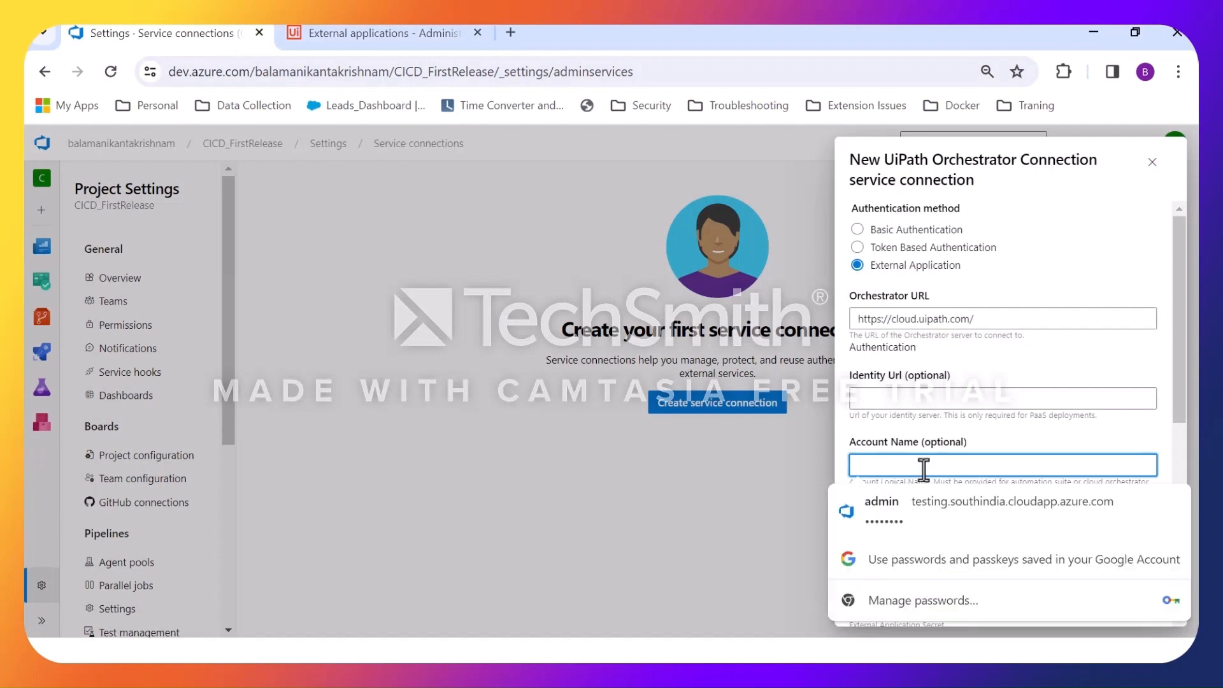
pyautogui.write('walmazwnmqbk')
# Copy the App ID from the Notepad document and enter it as the service connection's Application Id.
pyautogui.press('super')
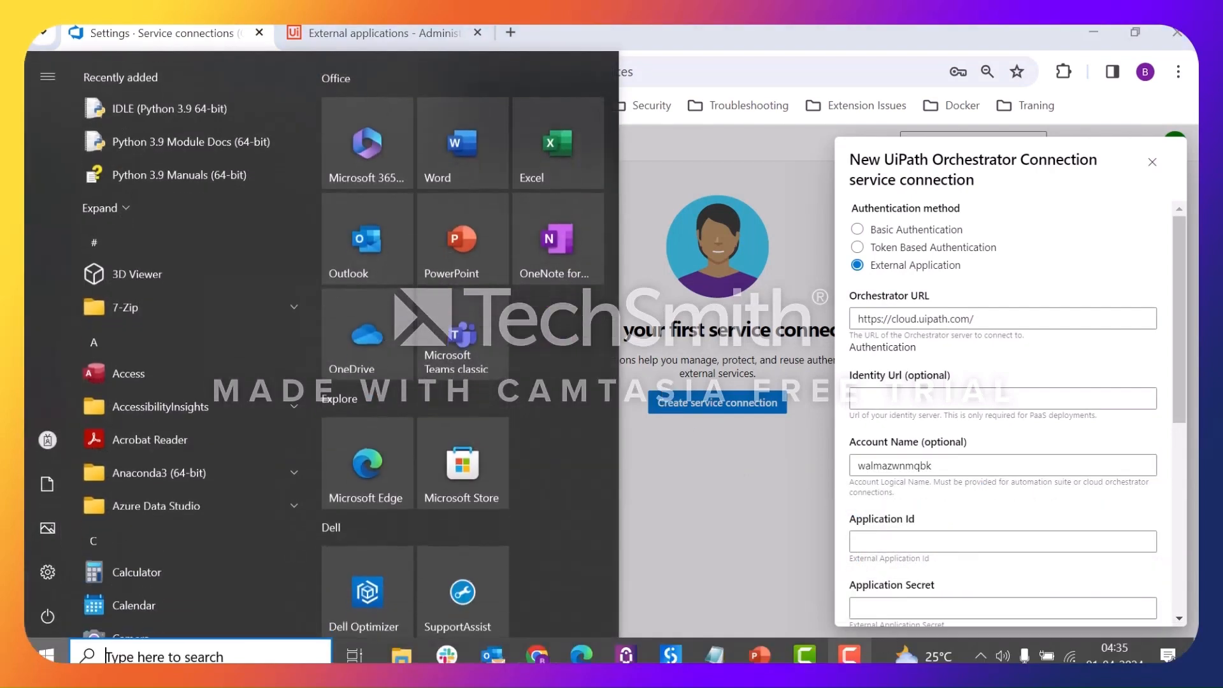
pyautogui.moveTo(705, 655)
pyautogui.click(854, 602)
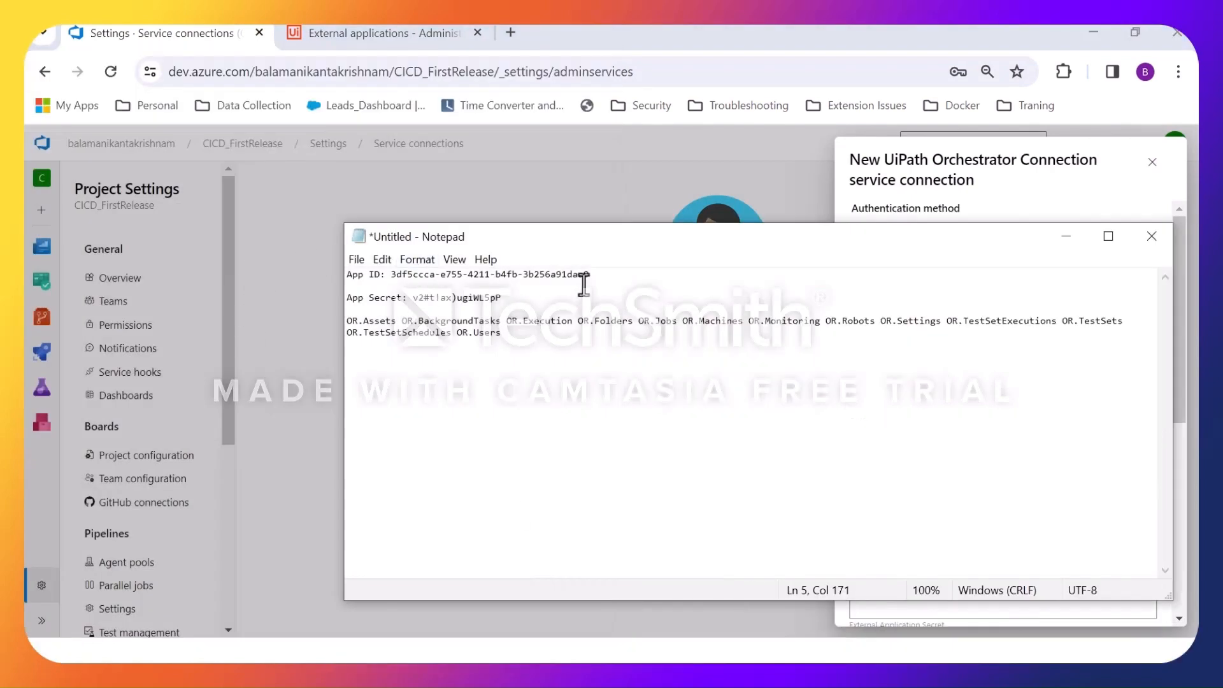
pyautogui.moveTo(590, 274); pyautogui.dragTo(394, 277)
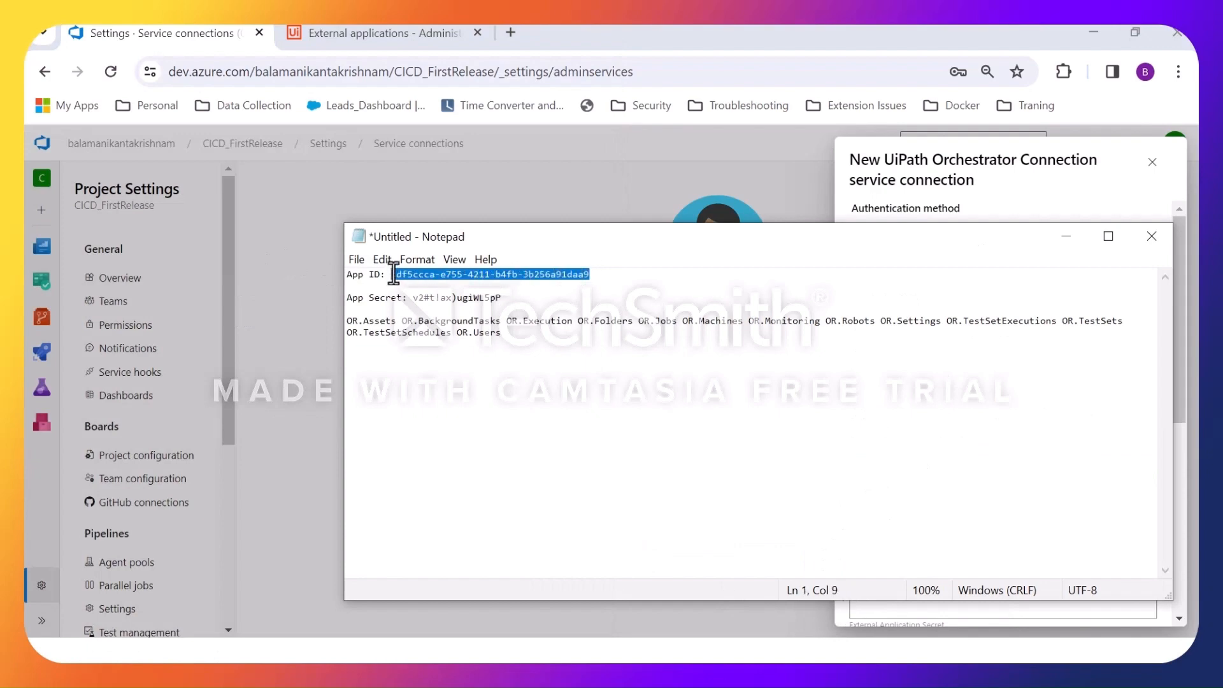
pyautogui.click(1066, 237)
pyautogui.click(914, 540)
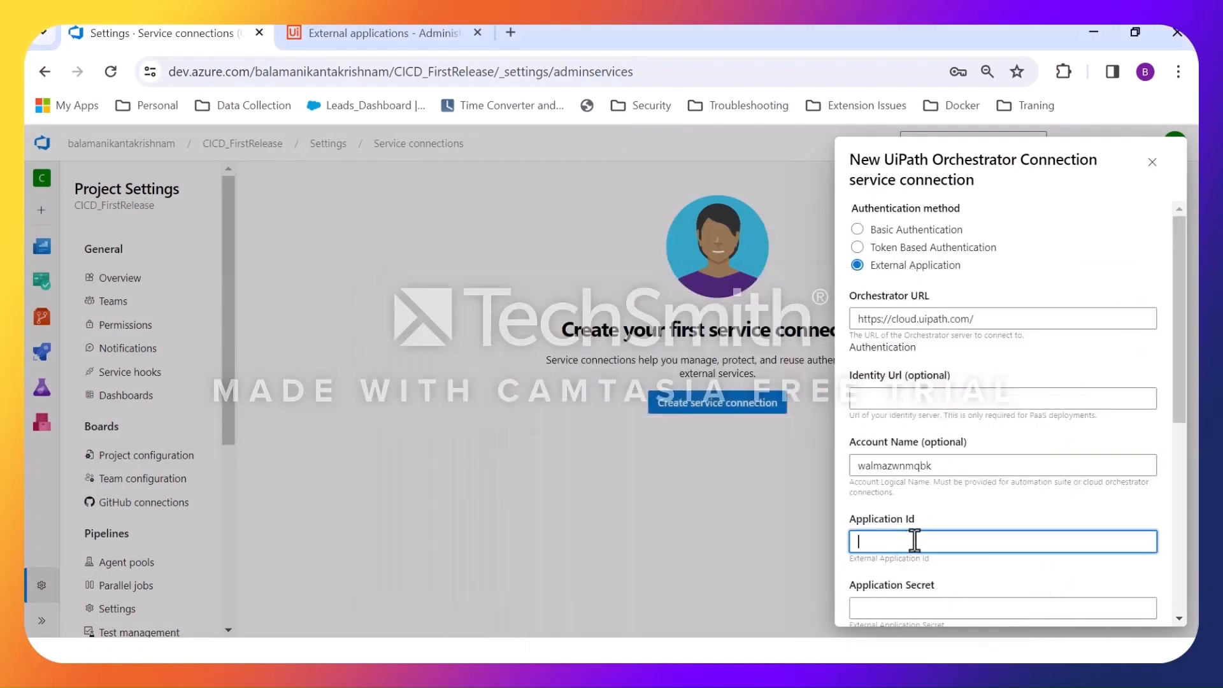
pyautogui.write('3df5ccca-e755-4211-b4fb-3b256a91daa9')
# Copy the App Secret from the Notepad document and enter it as the service connection's Application Secret.
pyautogui.scroll(-3, 955, 471)
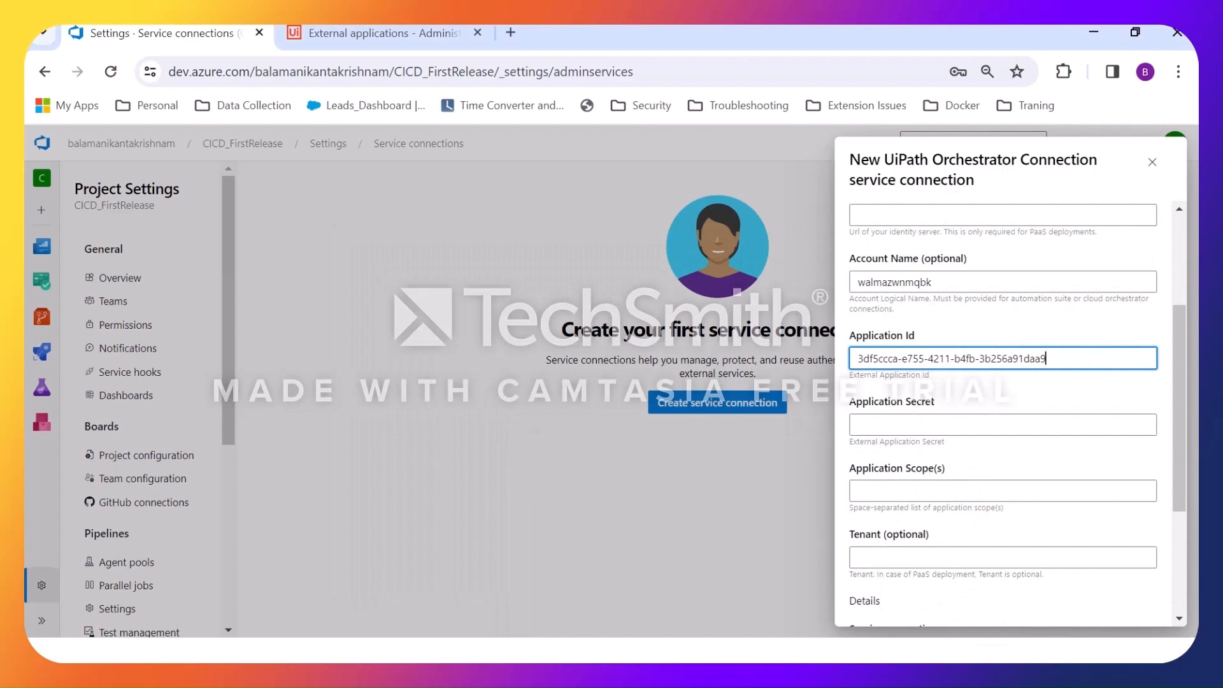
pyautogui.press('super')
pyautogui.moveTo(718, 655)
pyautogui.click(868, 614)
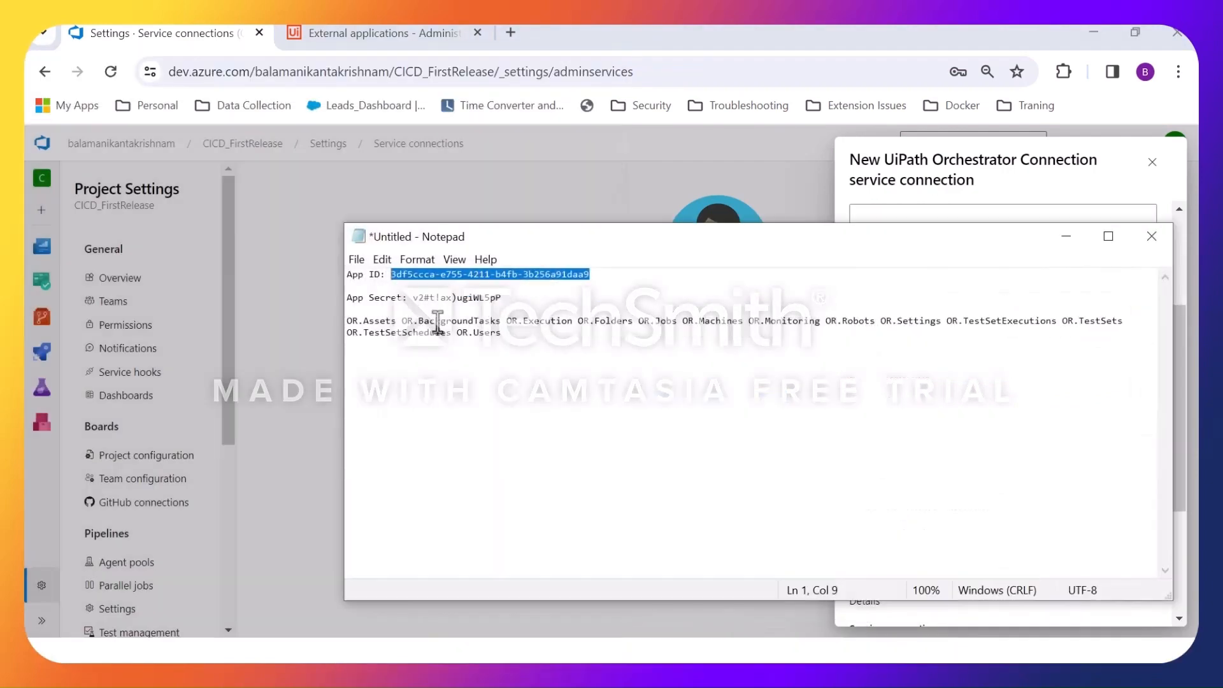
pyautogui.moveTo(412, 296); pyautogui.dragTo(481, 298)
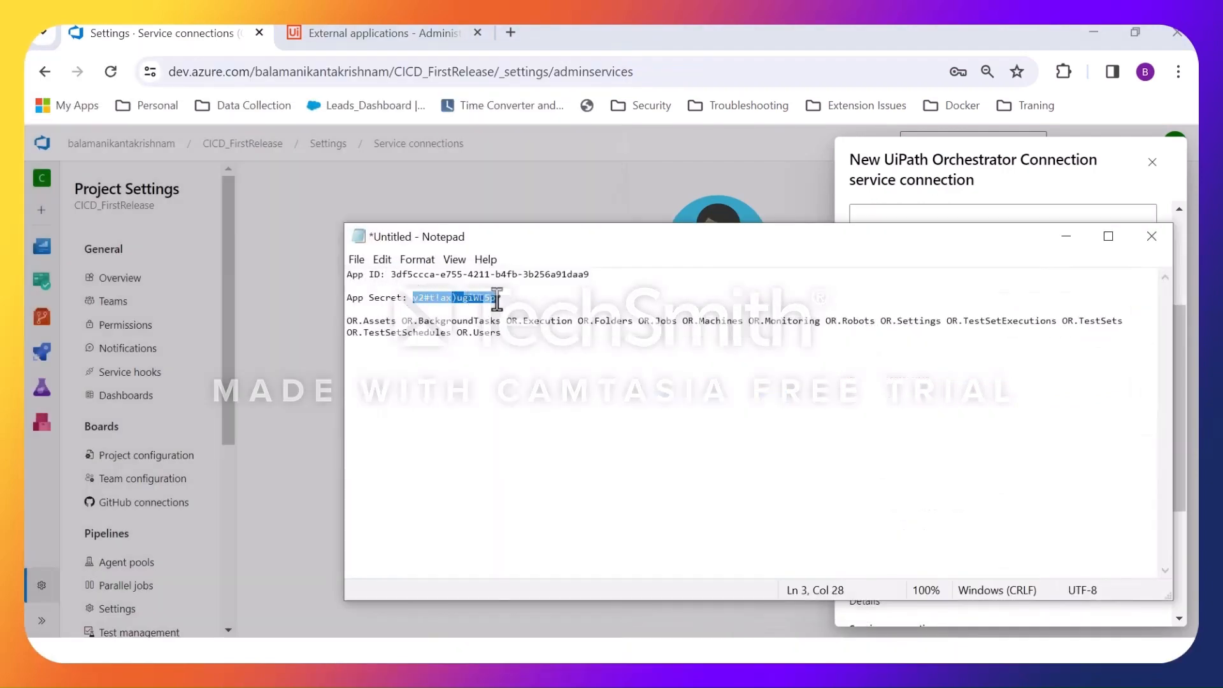
pyautogui.click(1065, 236)
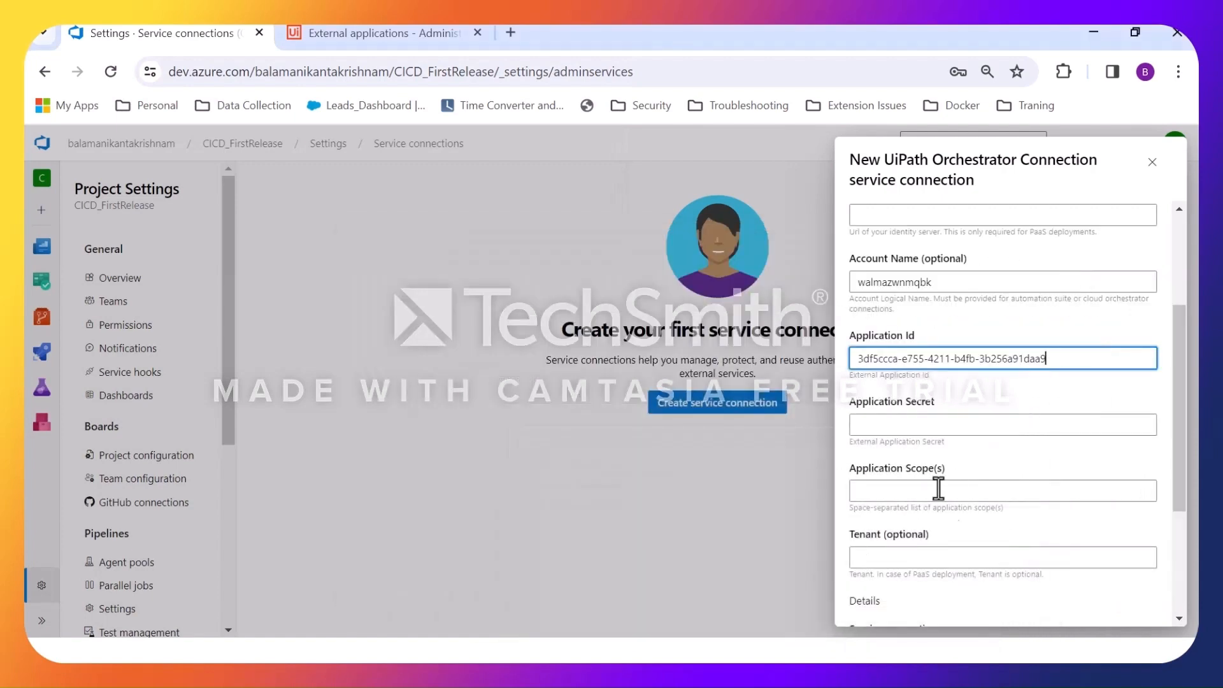
pyautogui.click(923, 425)
pyautogui.hotkey('ctrl', 'v')
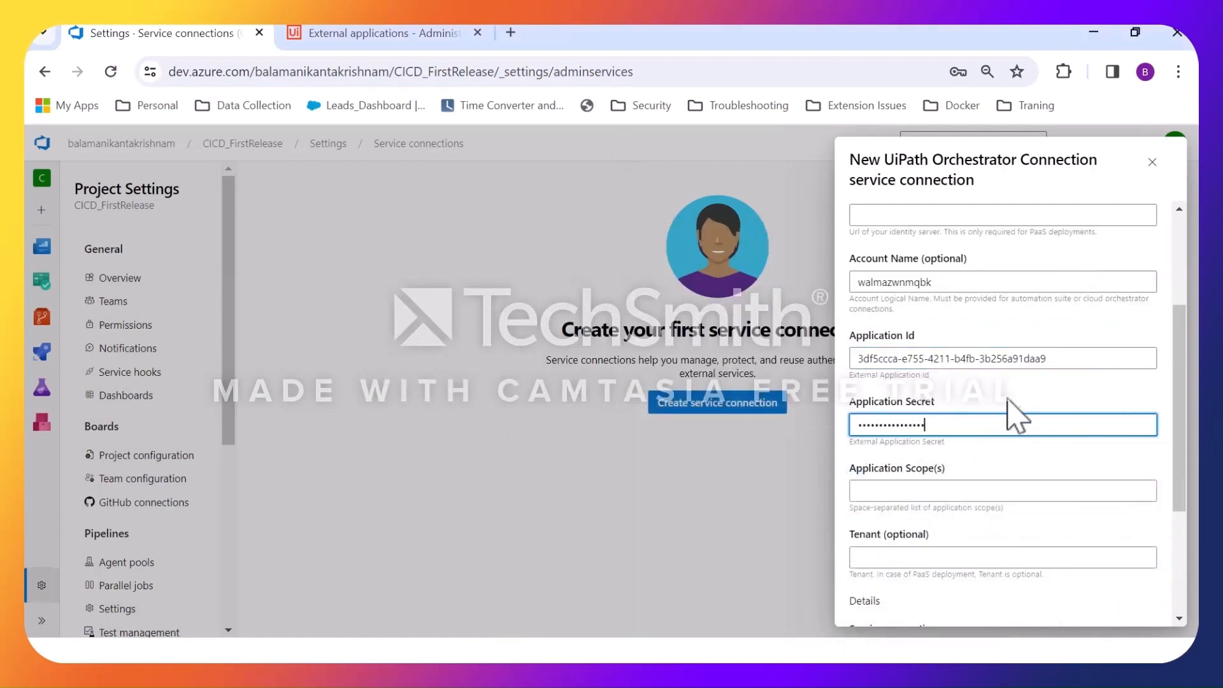
# Copy the full list of OR scopes from the Notepad document into the service connection's Application Scope(s).
pyautogui.press('super')
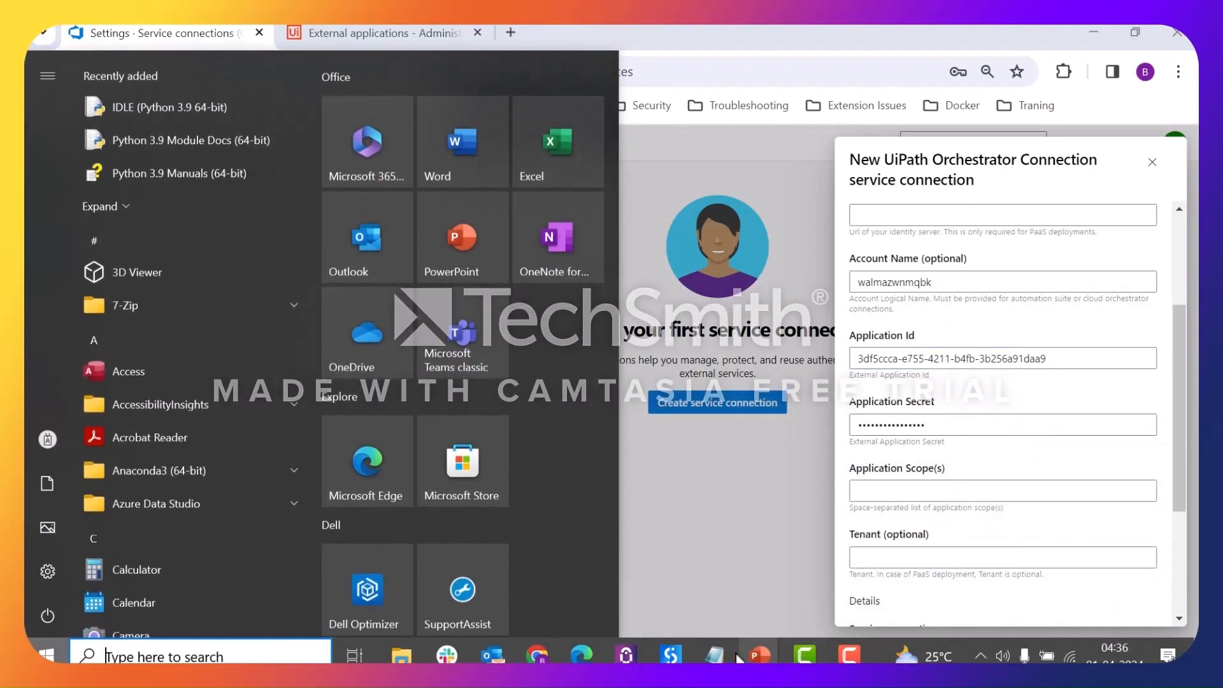
pyautogui.click(902, 572)
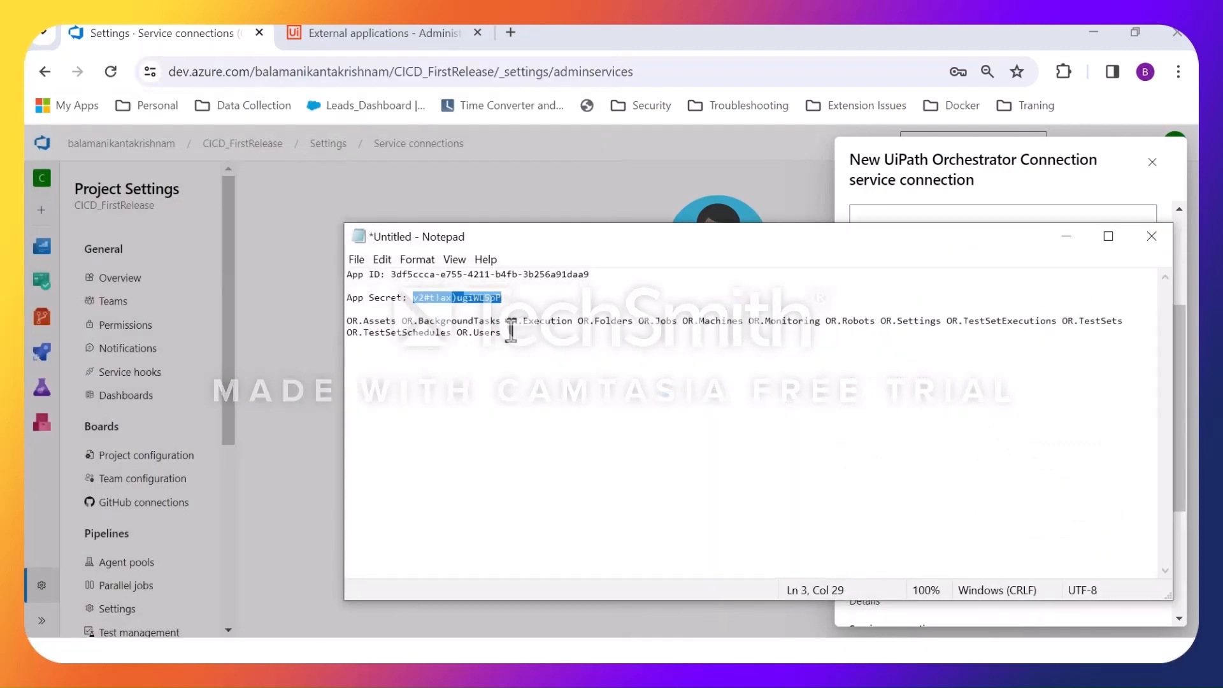
pyautogui.moveTo(511, 332); pyautogui.dragTo(347, 326)
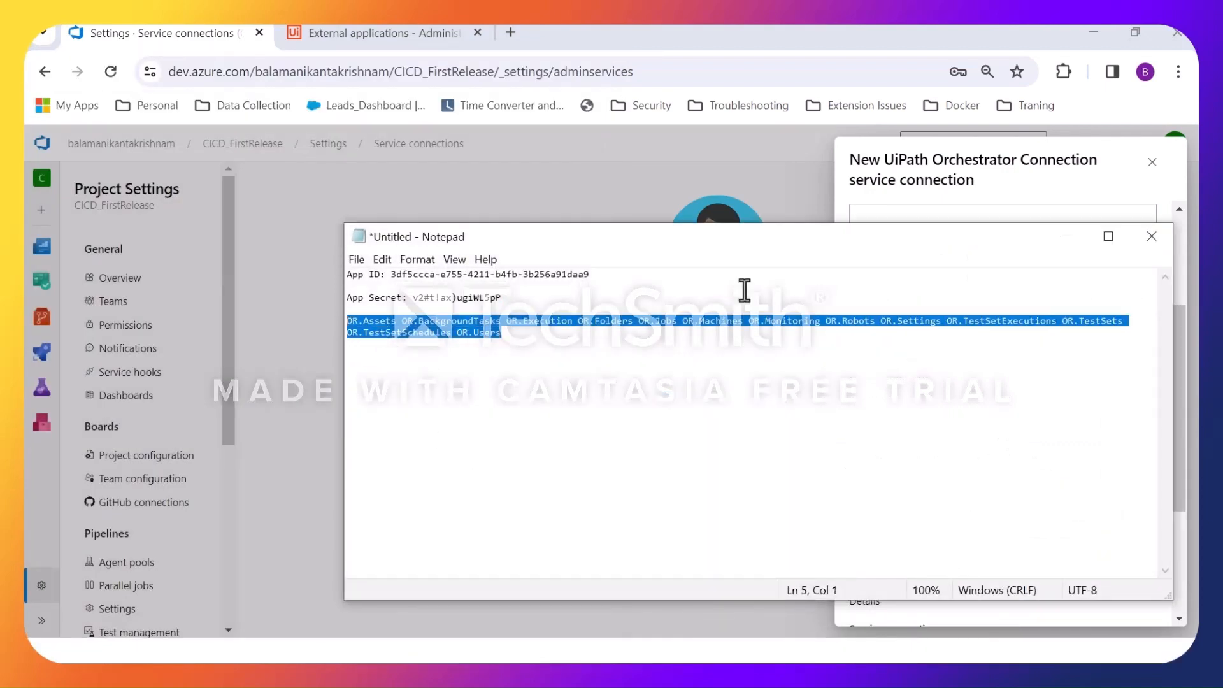
pyautogui.click(1077, 239)
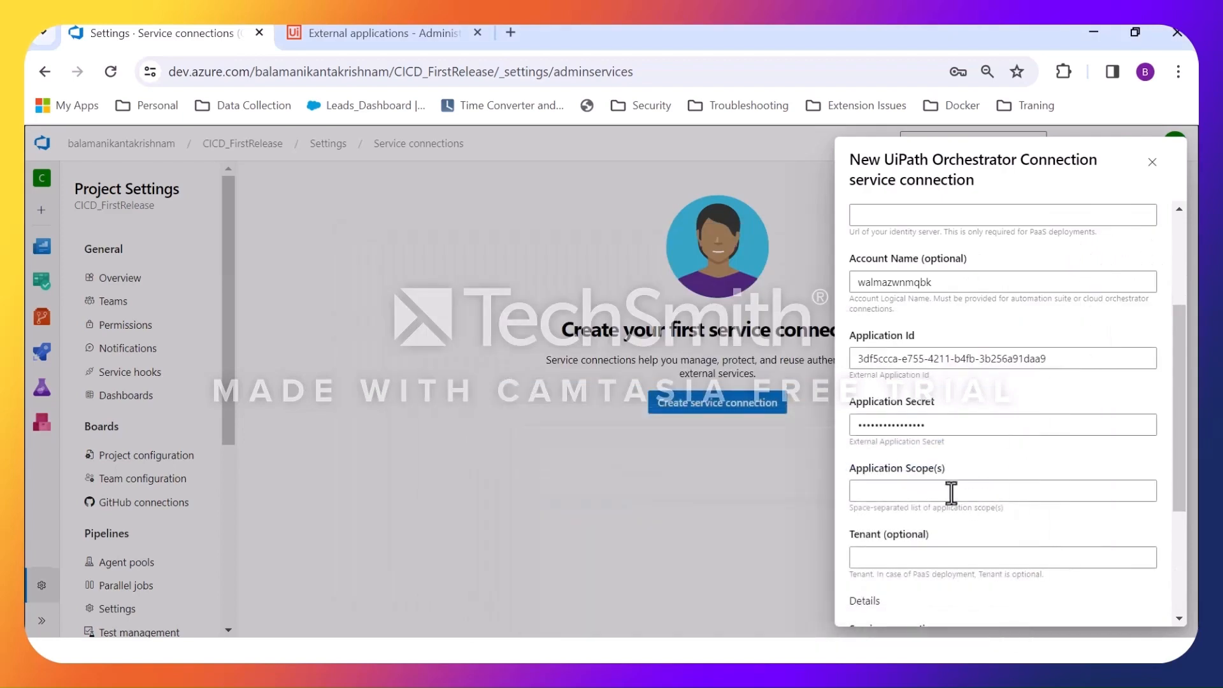
pyautogui.click(949, 491)
pyautogui.hotkey('ctrl', 'v')
# Open the tenant's Orchestrator from the UiPath home page, copy DefaultTenant from its address, and enter it as the service connection's Tenant.
pyautogui.scroll(-3, 972, 429)
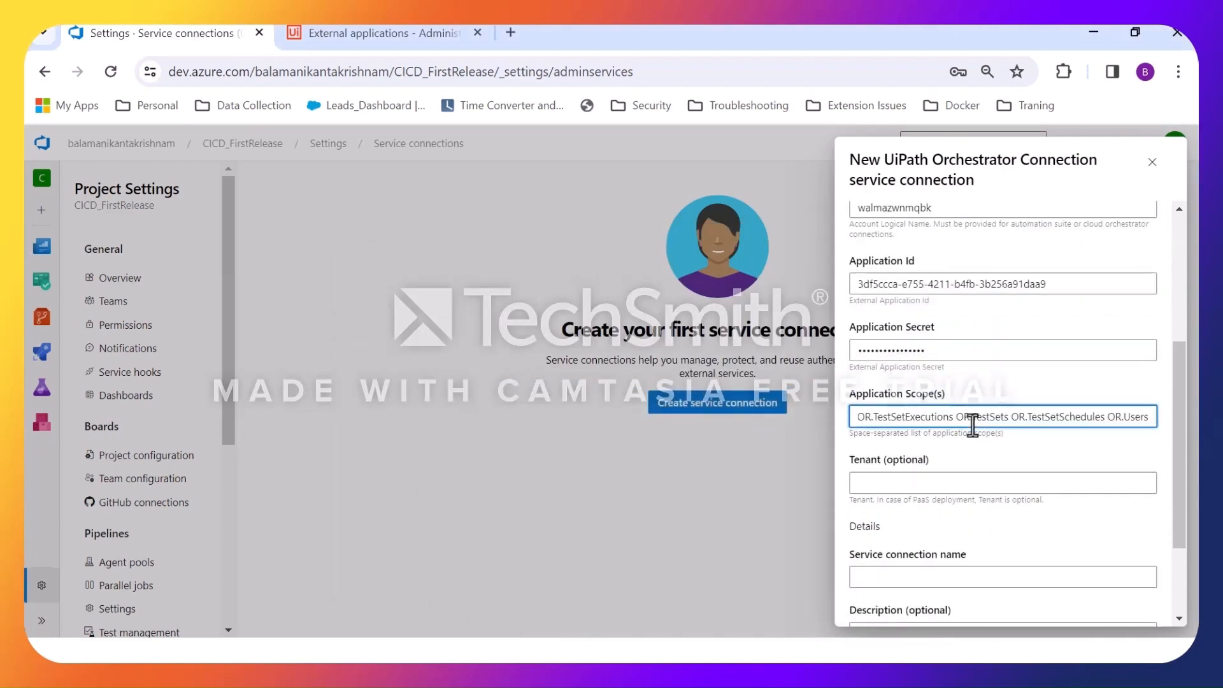
pyautogui.click(370, 33)
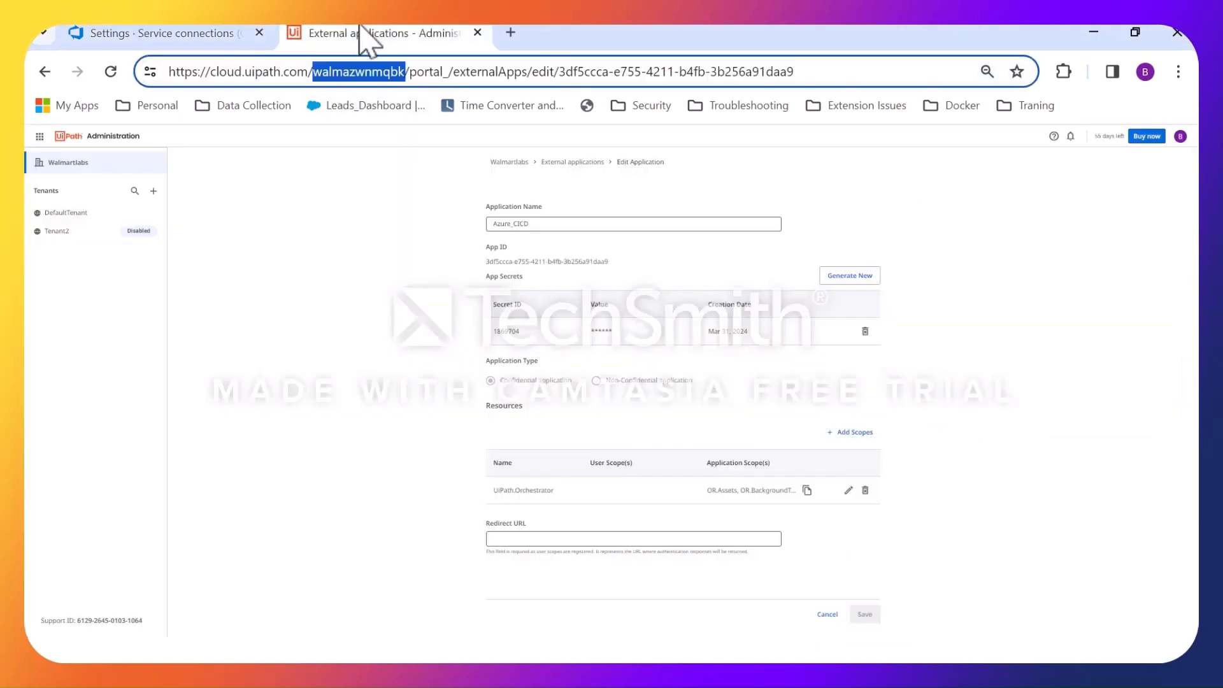
pyautogui.click(41, 136)
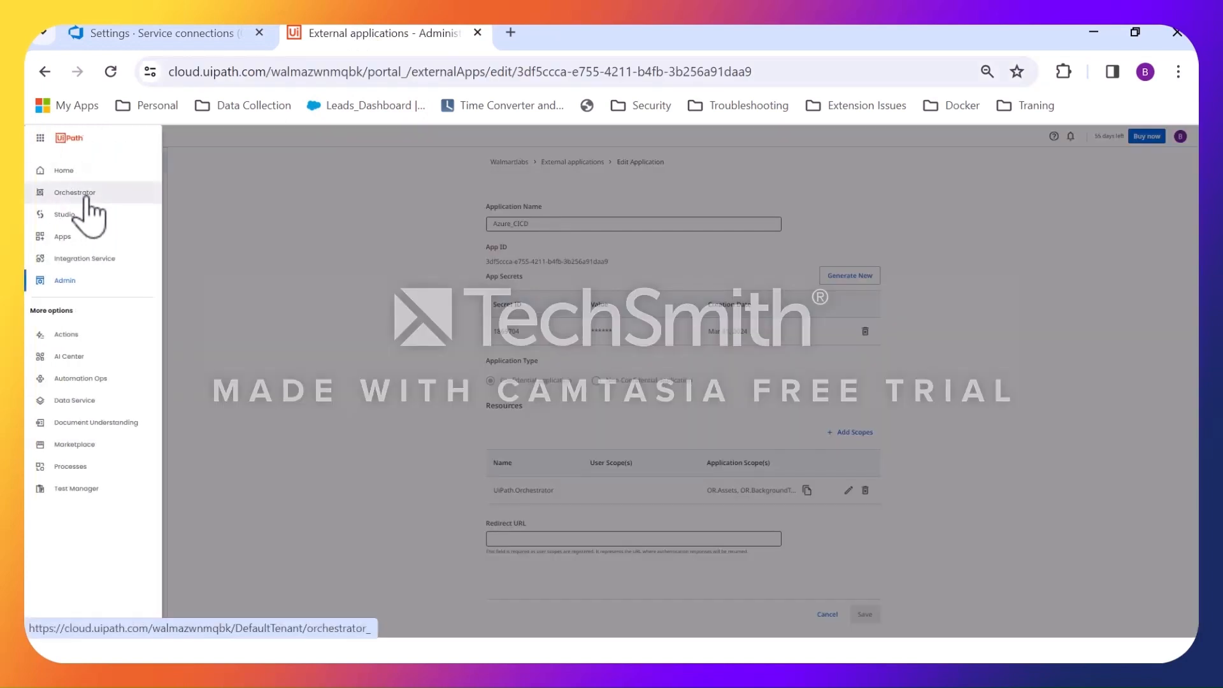
pyautogui.click(65, 171)
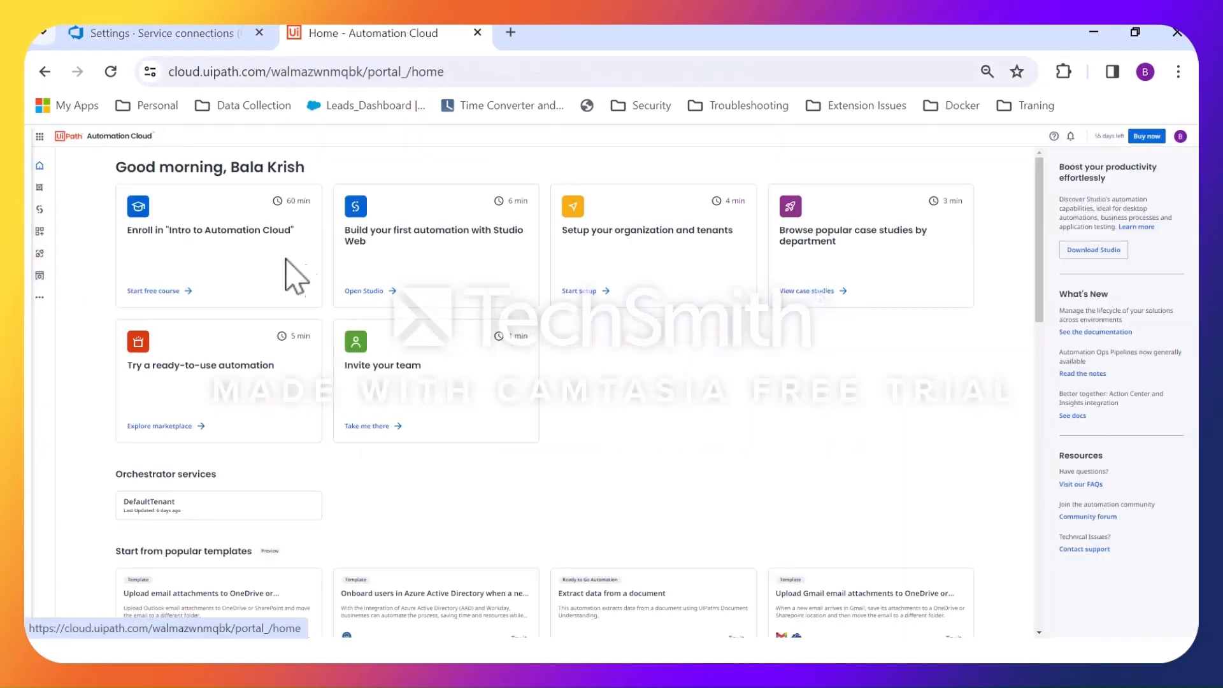
pyautogui.click(214, 513)
pyautogui.moveTo(448, 71); pyautogui.dragTo(371, 77)
pyautogui.hotkey('ctrl', 'c')
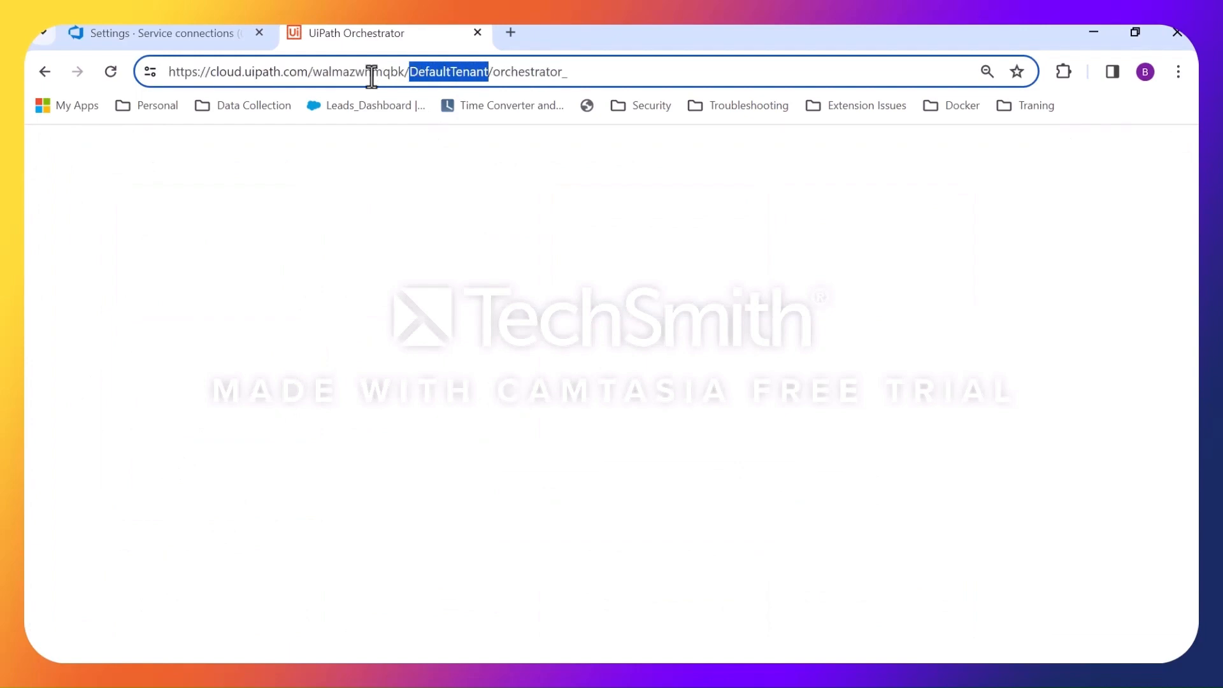
pyautogui.click(246, 37)
pyautogui.click(896, 374)
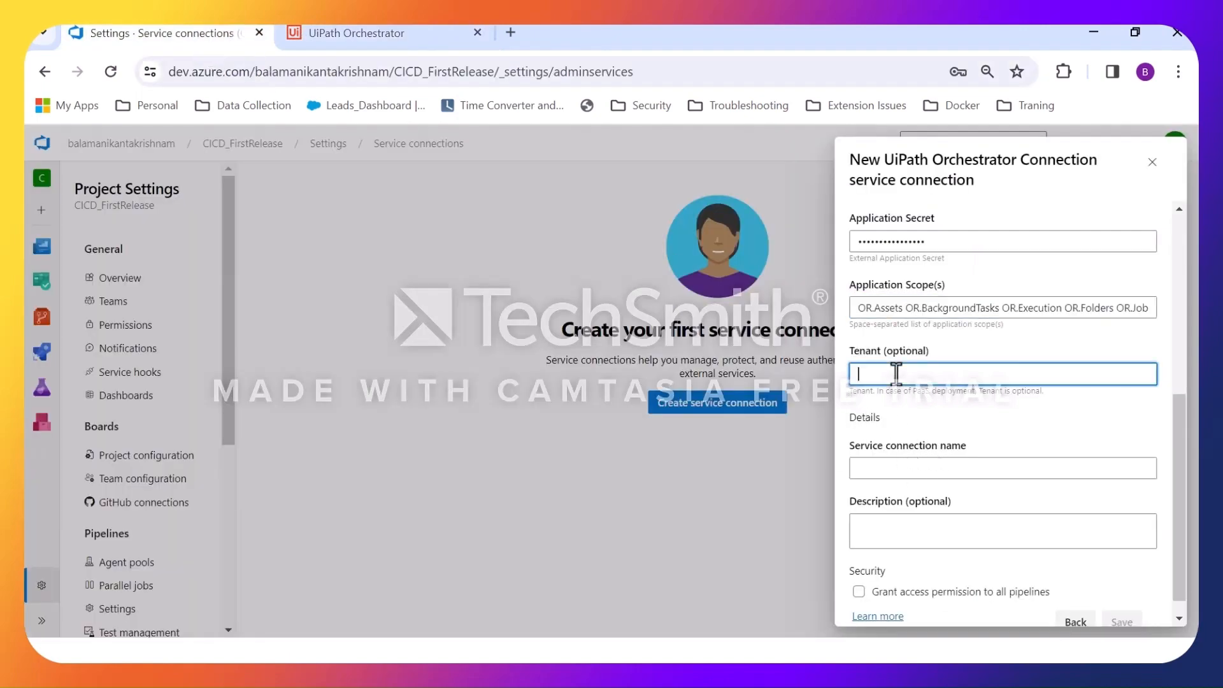
pyautogui.hotkey('ctrl', 'v')
# Name the service connection Uipath Orch, grant access permission to all pipelines, and save it.
pyautogui.click(959, 468)
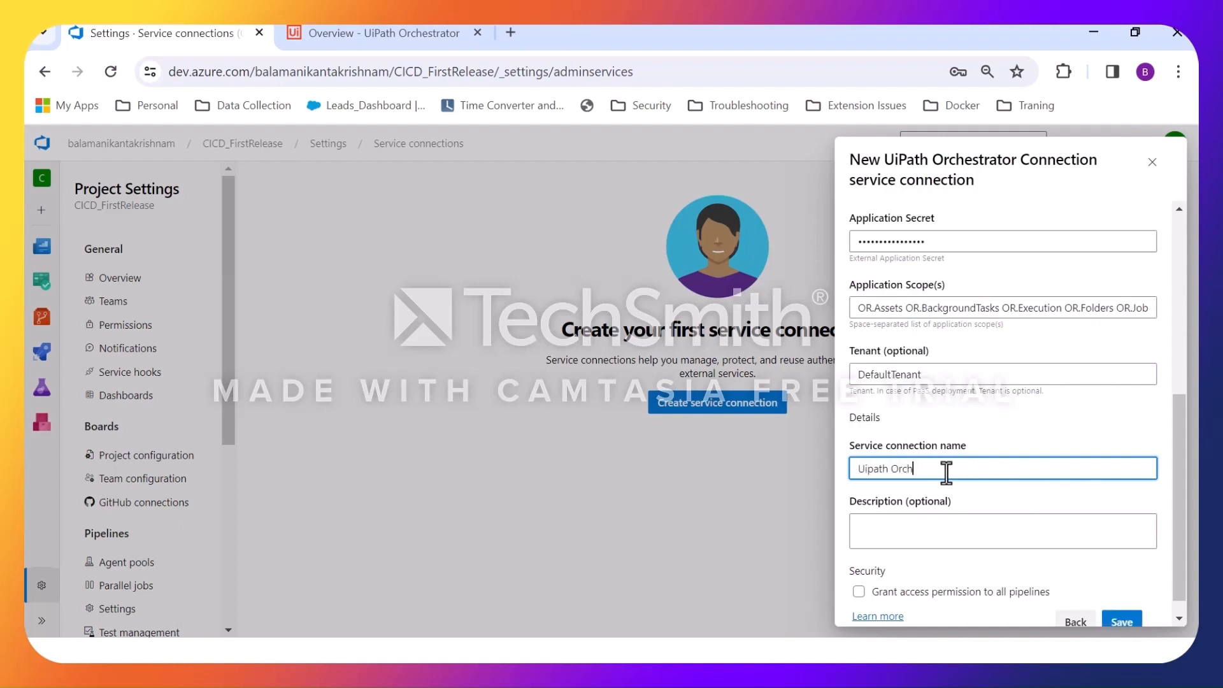
pyautogui.click(887, 592)
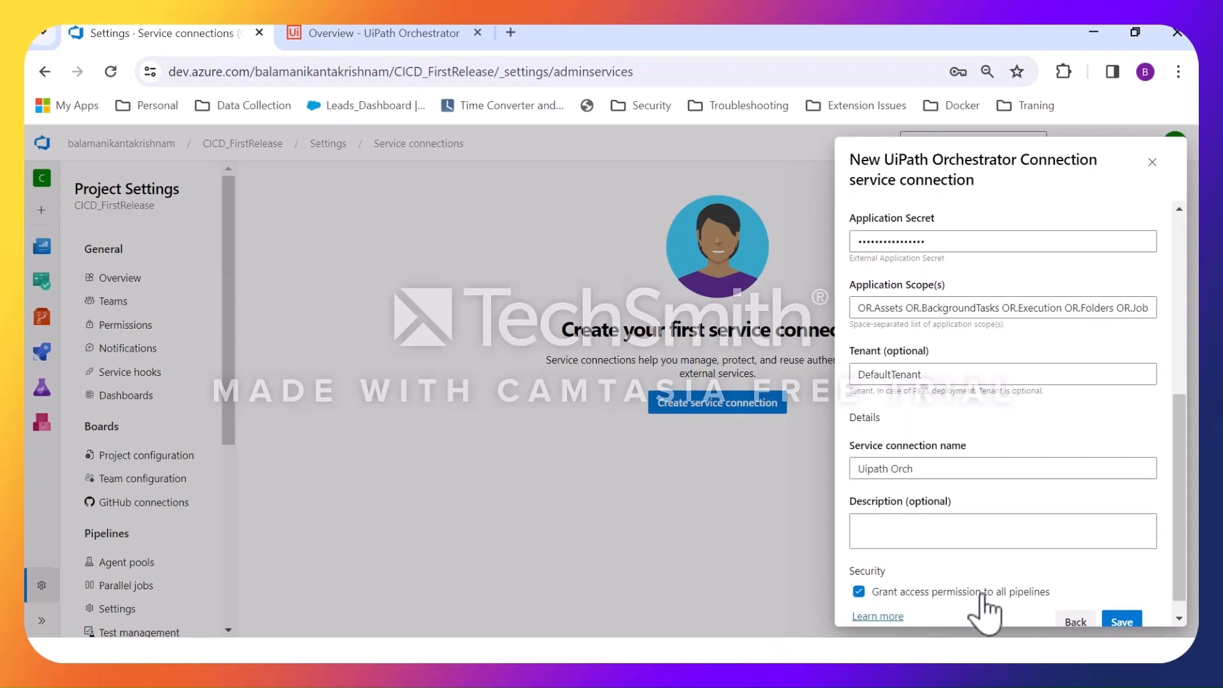
pyautogui.click(1122, 623)
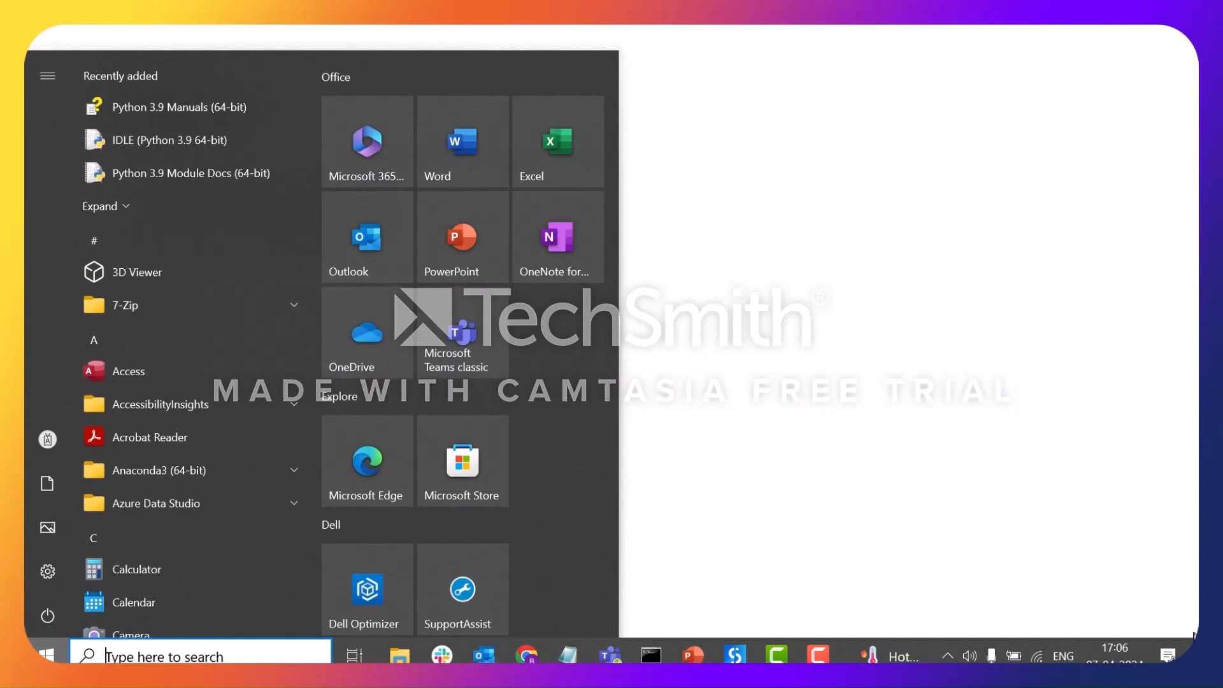
# Switch to the Azure DevOps page in Chrome and open the CICD_FirstRelease project's settings from its summary page.
pyautogui.click(527, 656)
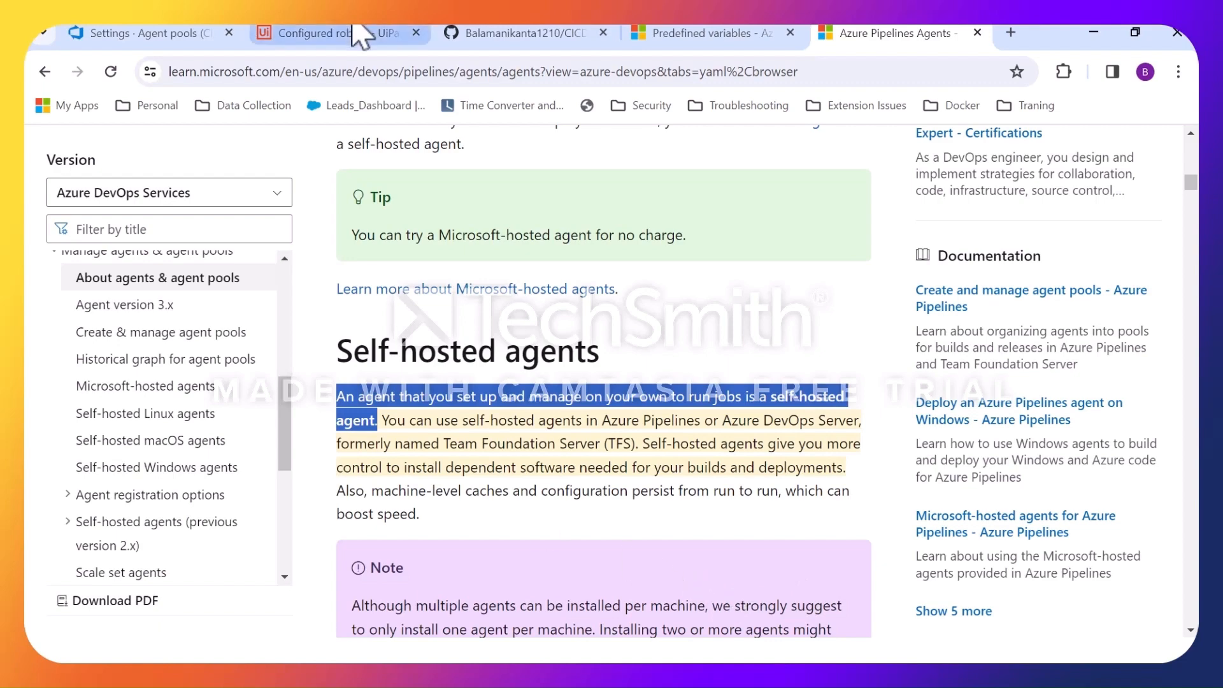
pyautogui.click(136, 33)
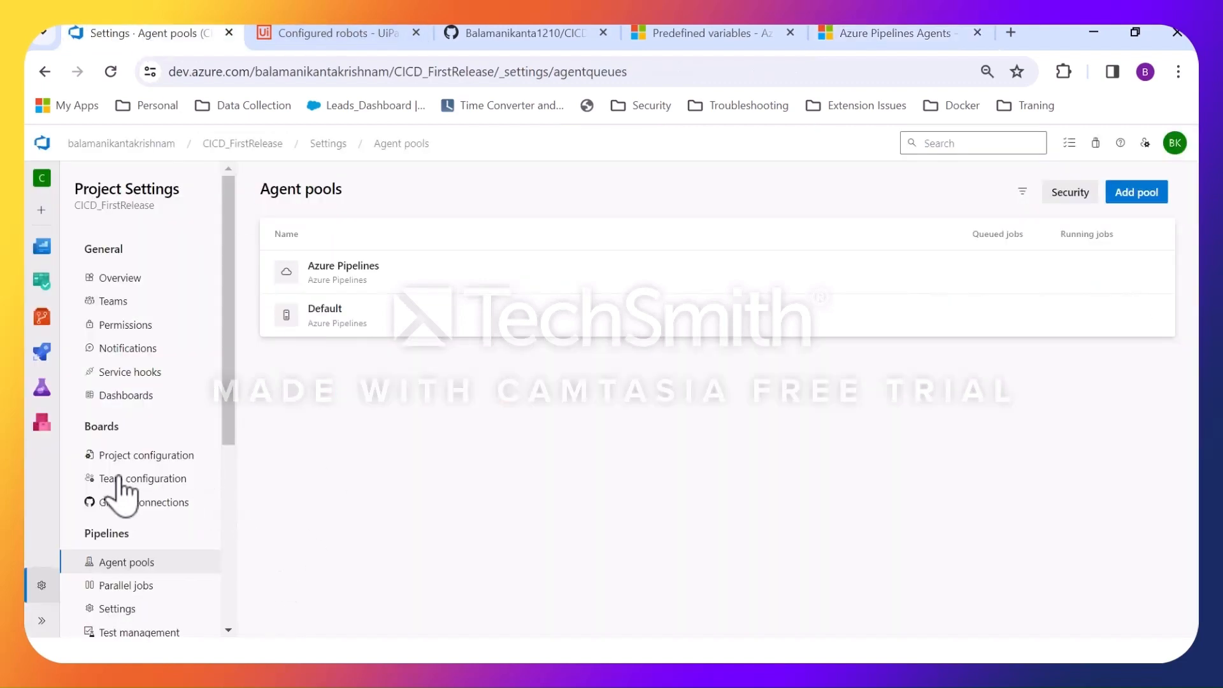
pyautogui.click(276, 144)
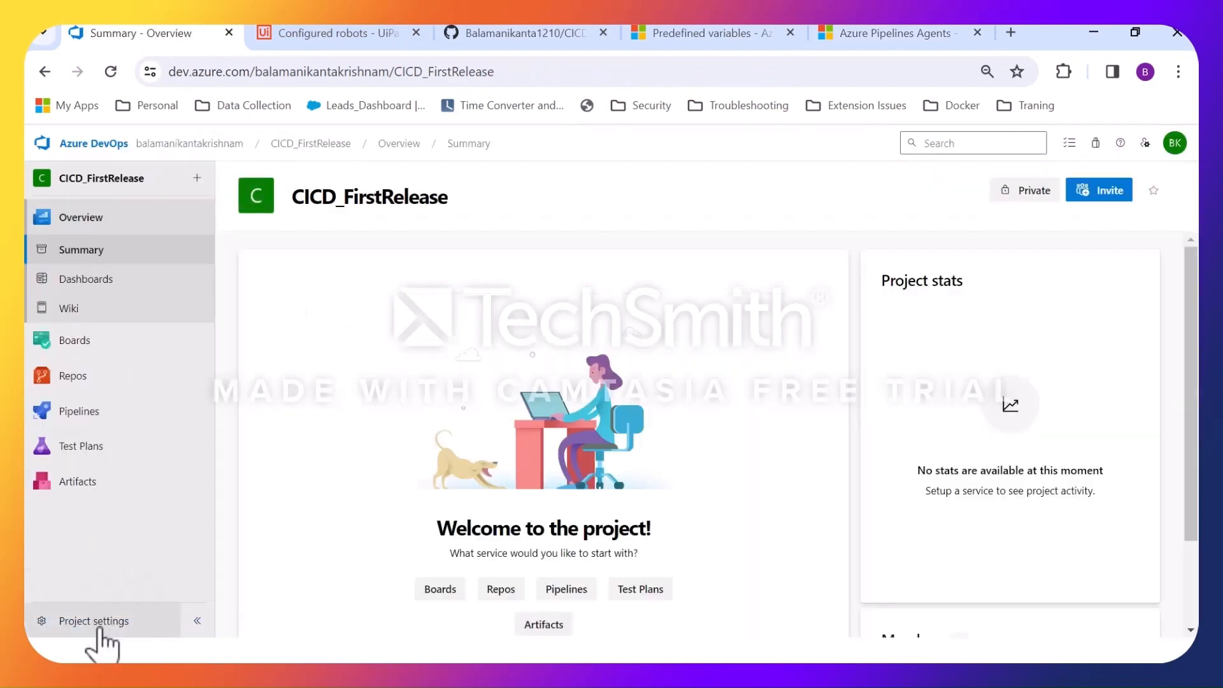
pyautogui.click(95, 621)
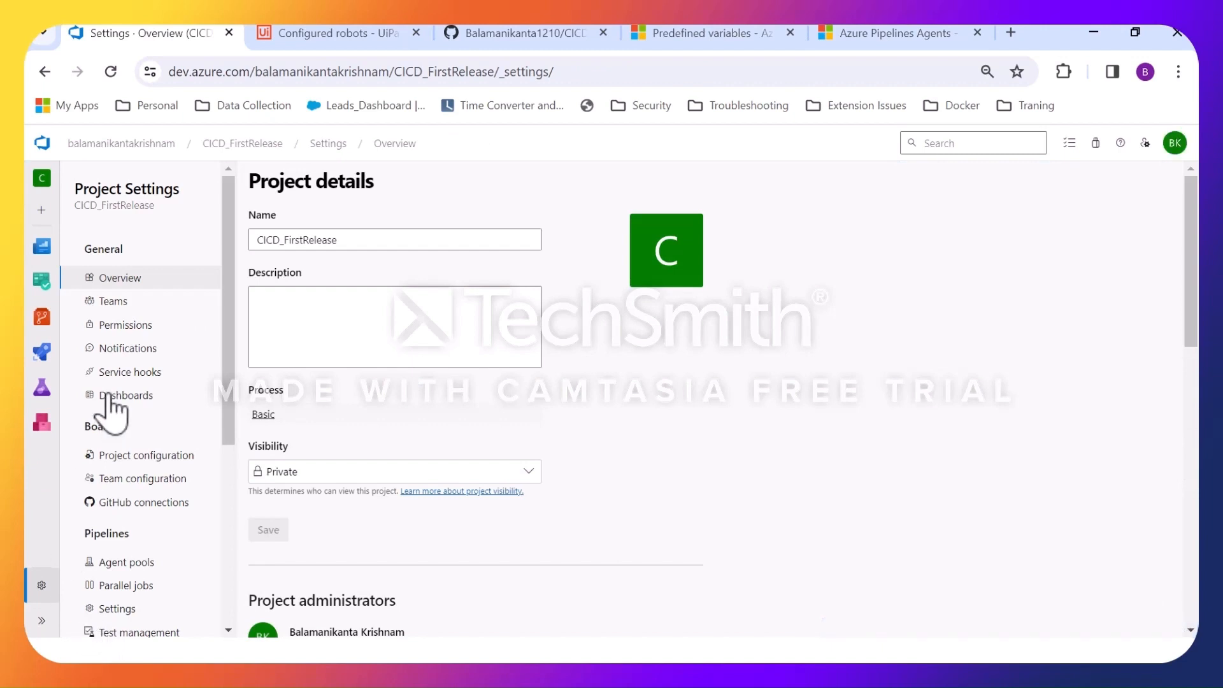
# Open the project's Default agent pool and read the Windows x64 instructions for getting a new agent.
pyautogui.click(127, 563)
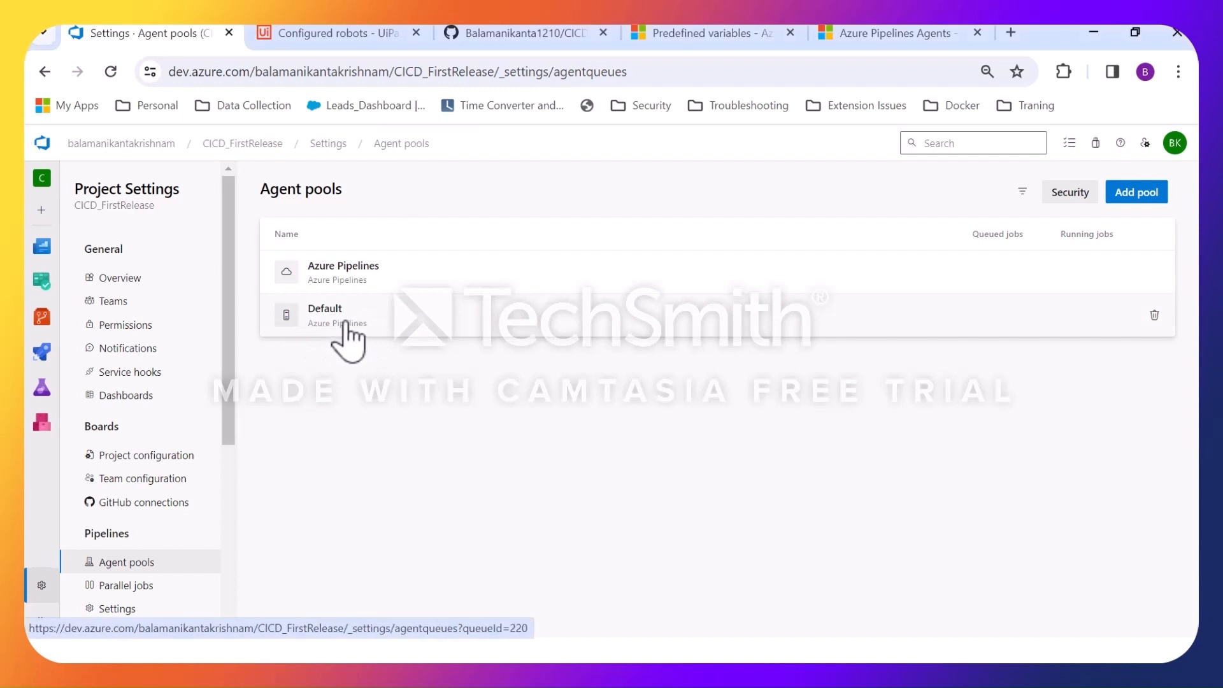
pyautogui.click(347, 336)
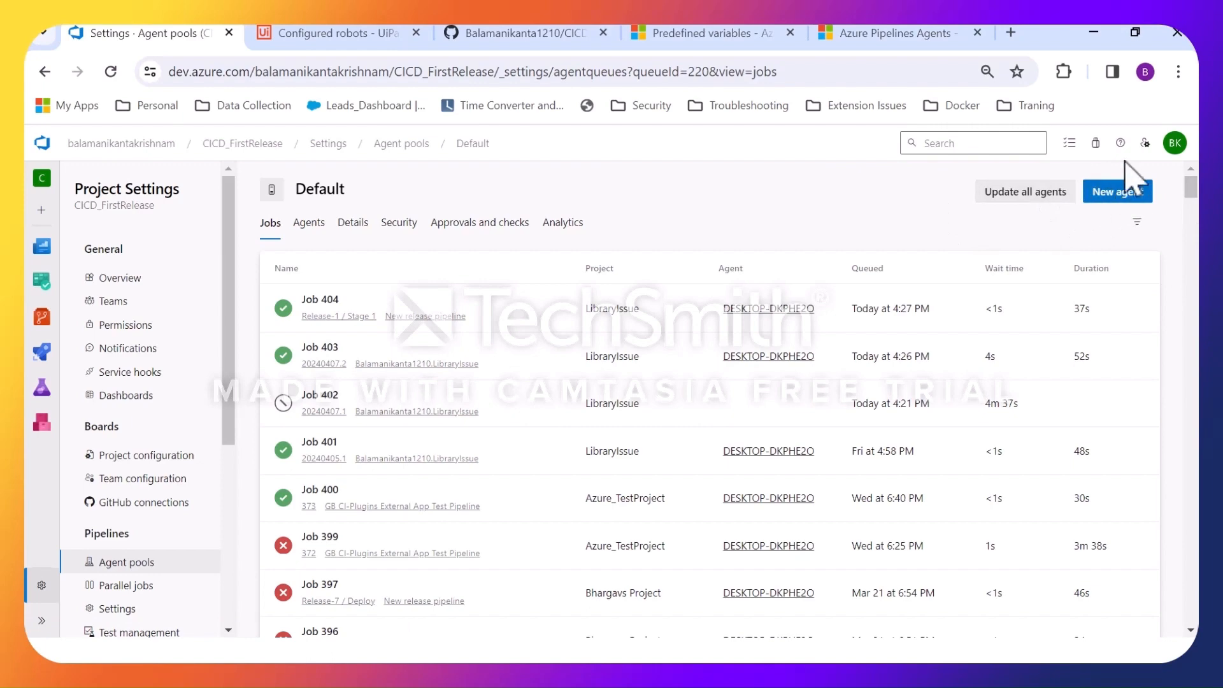
pyautogui.click(1127, 197)
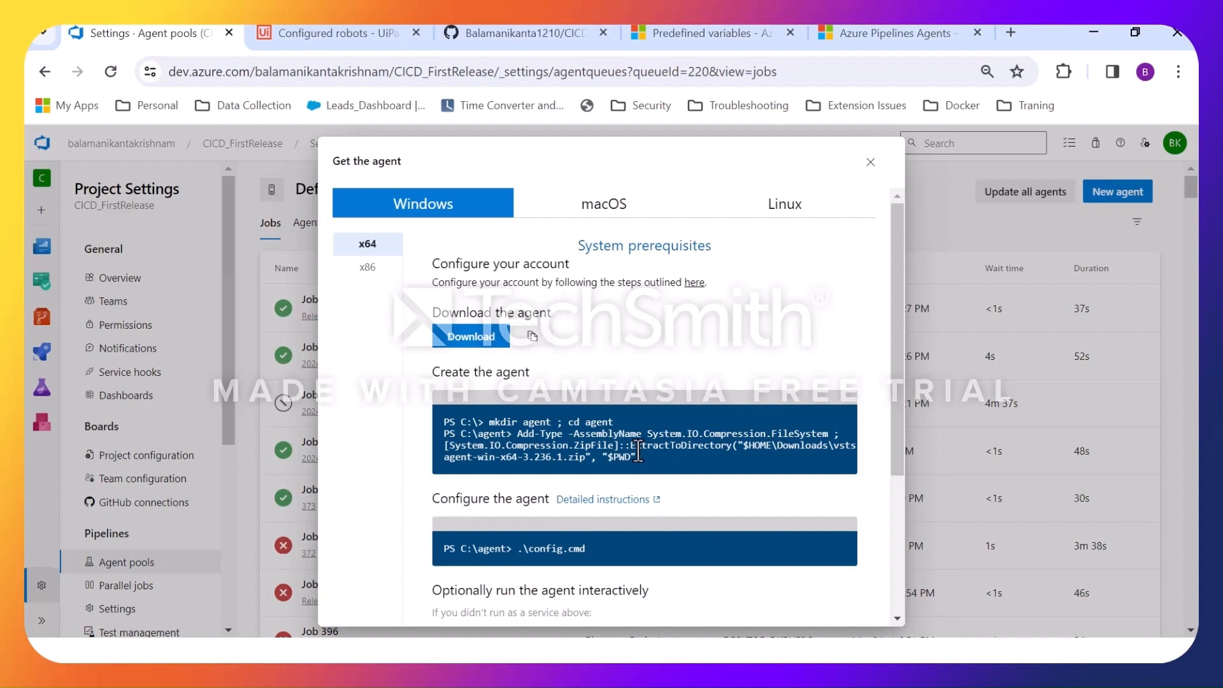
pyautogui.scroll(-1, 639, 454)
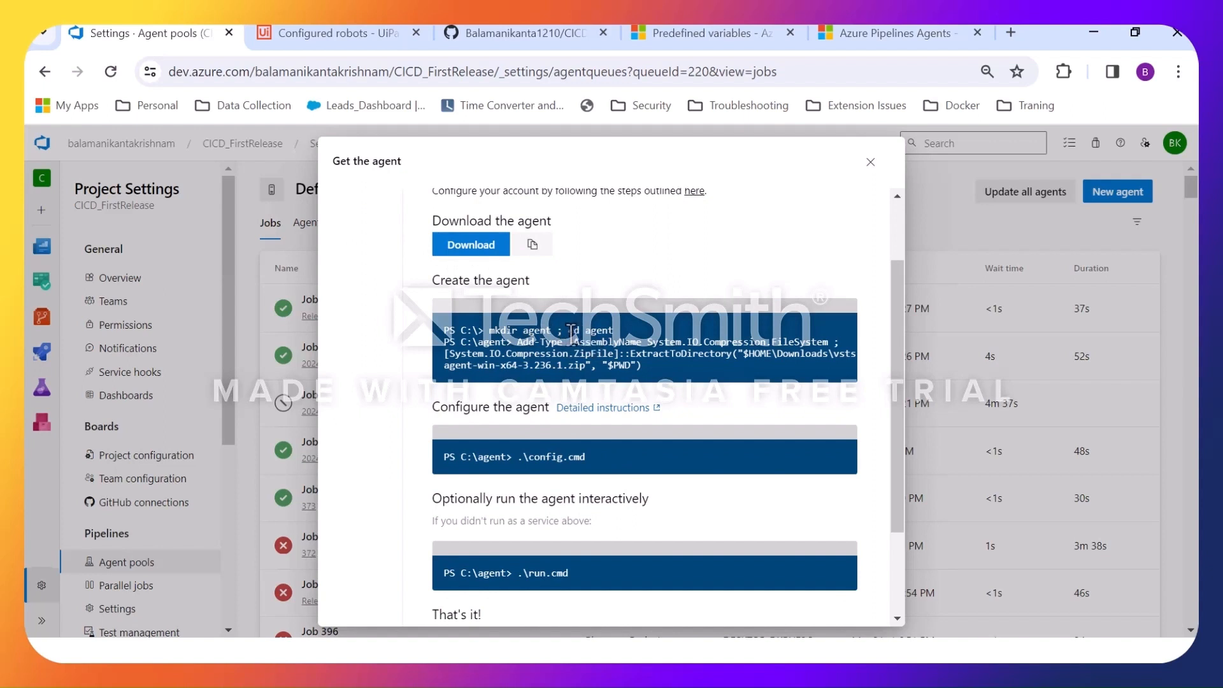
pyautogui.scroll(-1, 580, 367)
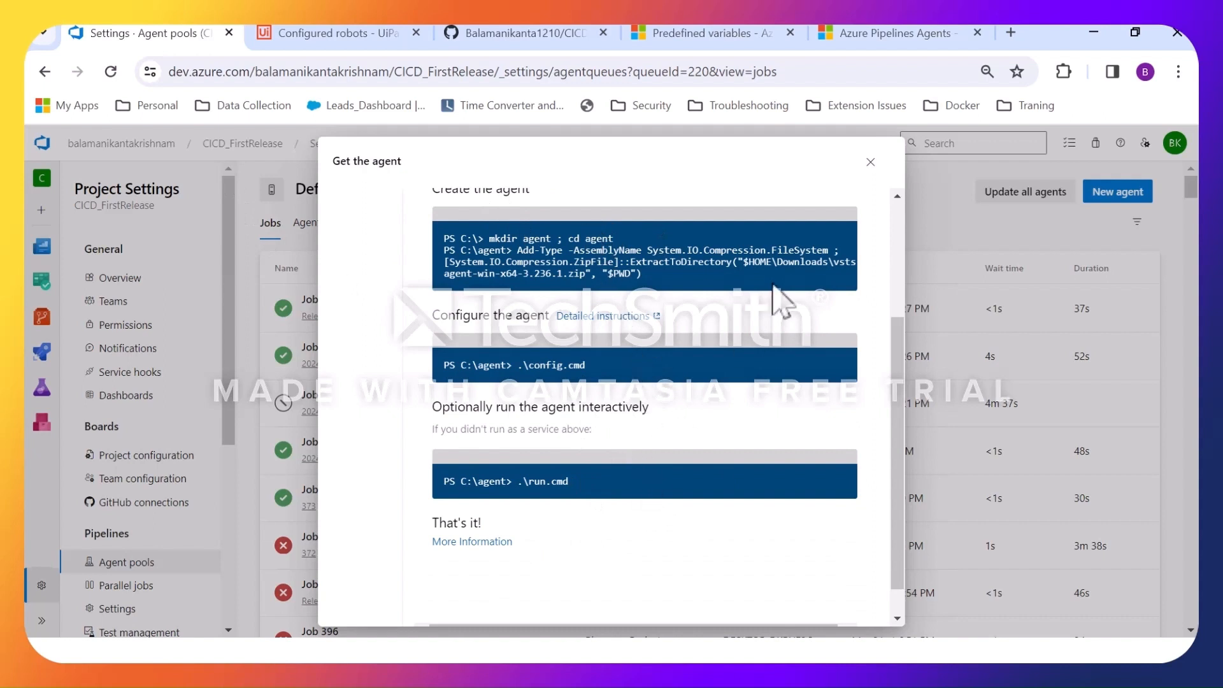
pyautogui.click(869, 162)
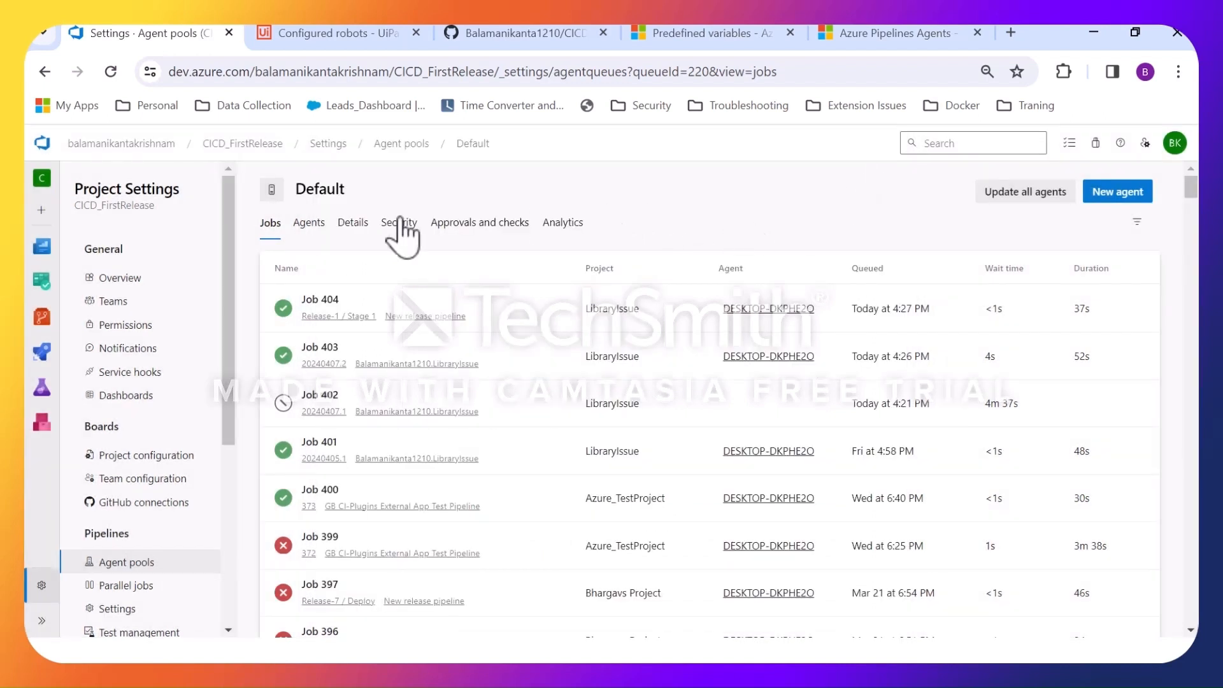
# View the agents registered in the Default pool and review the new agent's create, configure and run commands.
pyautogui.click(309, 224)
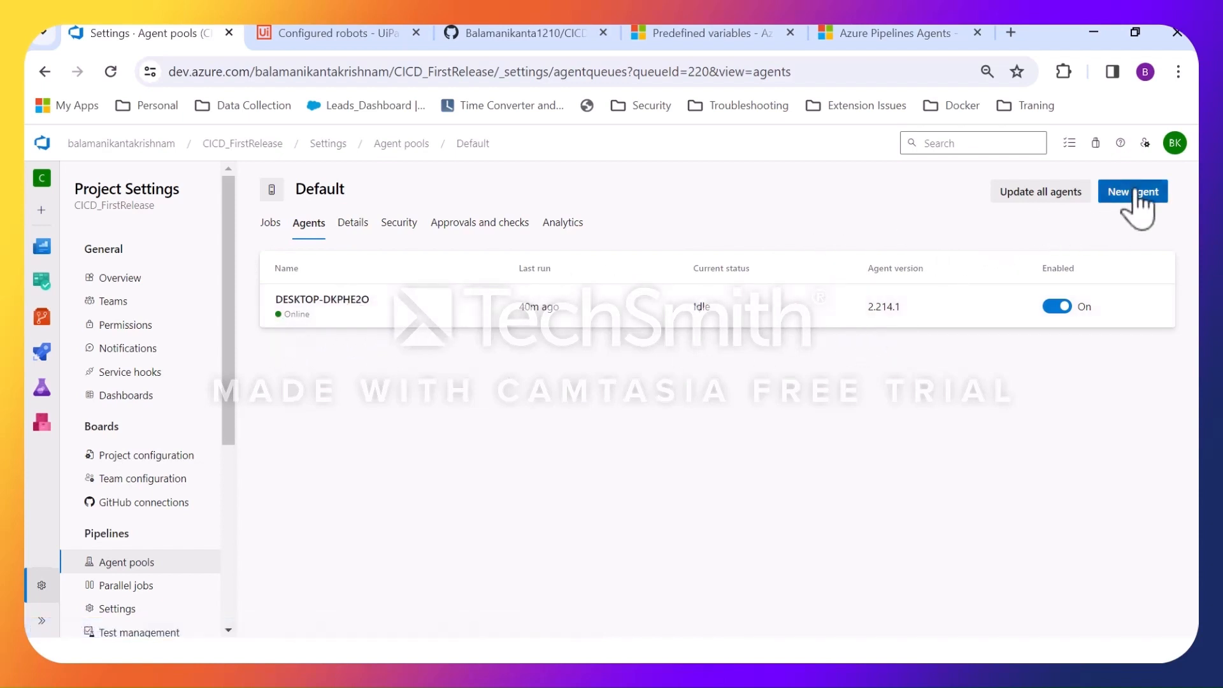
pyautogui.click(1134, 202)
pyautogui.scroll(-3, 820, 334)
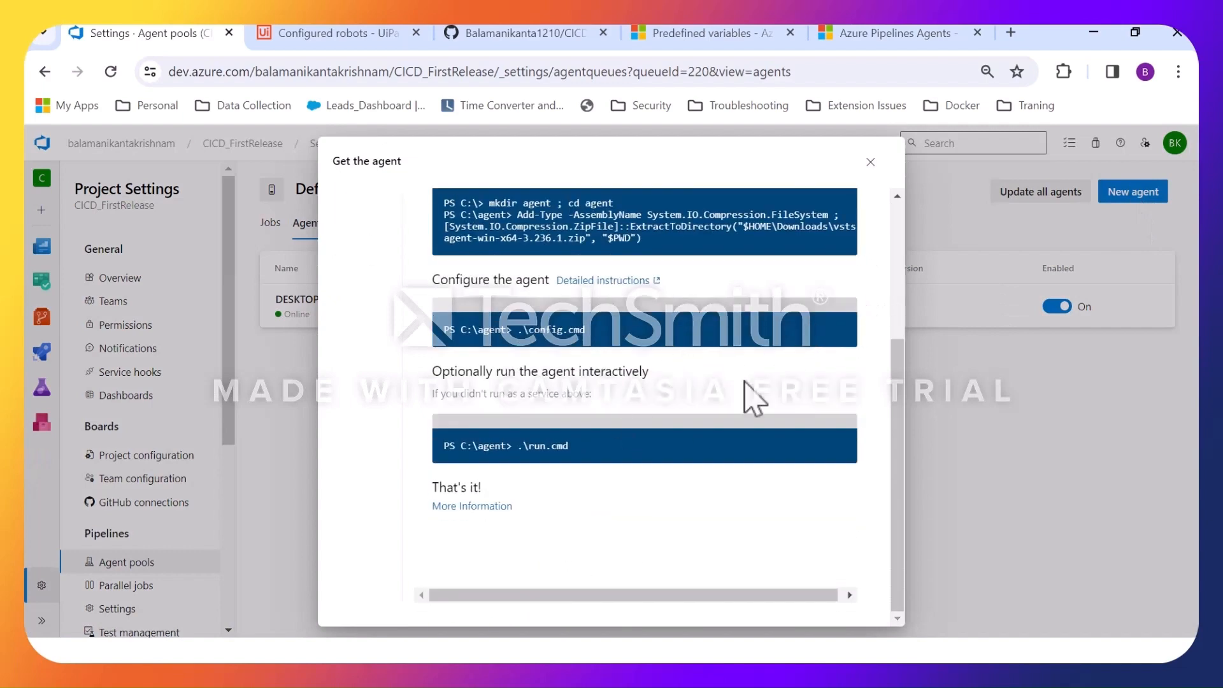
pyautogui.click(870, 163)
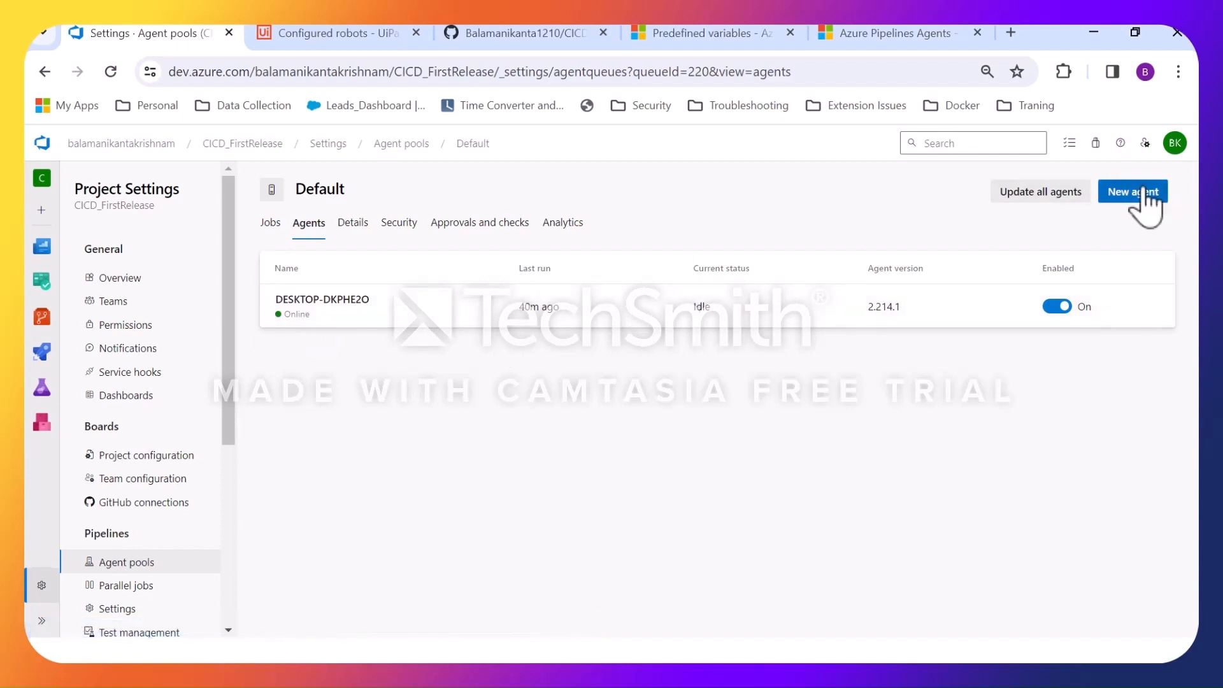
pyautogui.click(1137, 192)
pyautogui.scroll(-1, 634, 370)
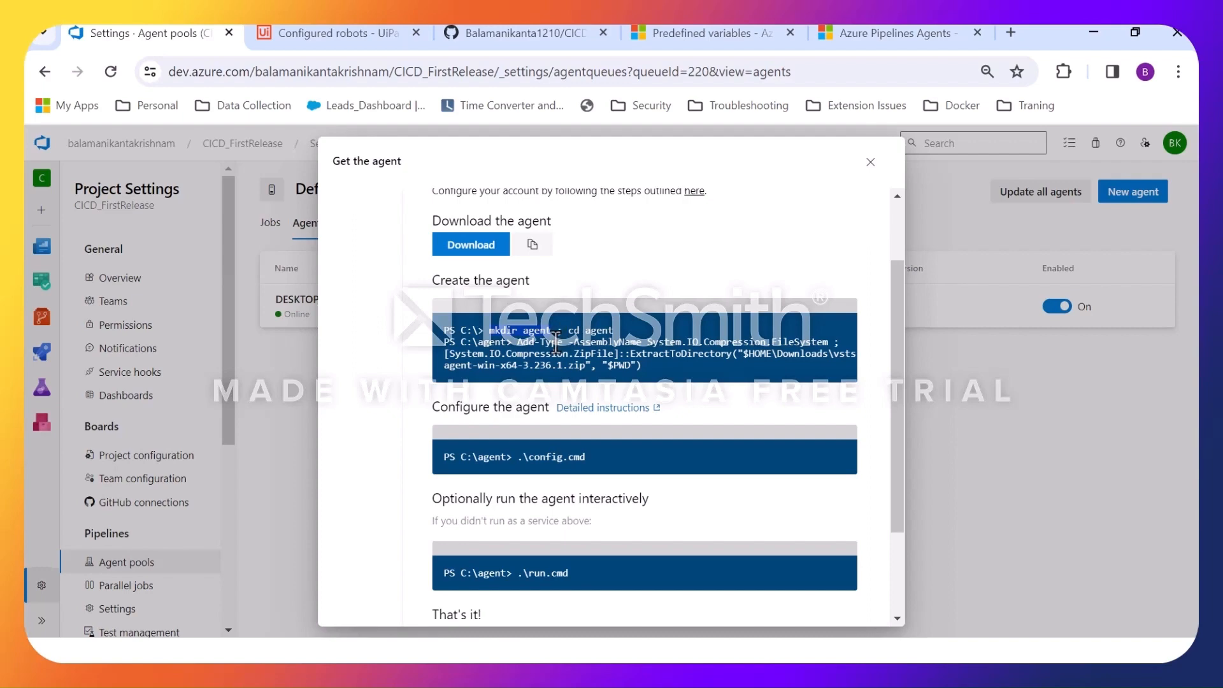
# Switch to File Explorer and examine the _work folder inside C:\agent1.
pyautogui.press('super')
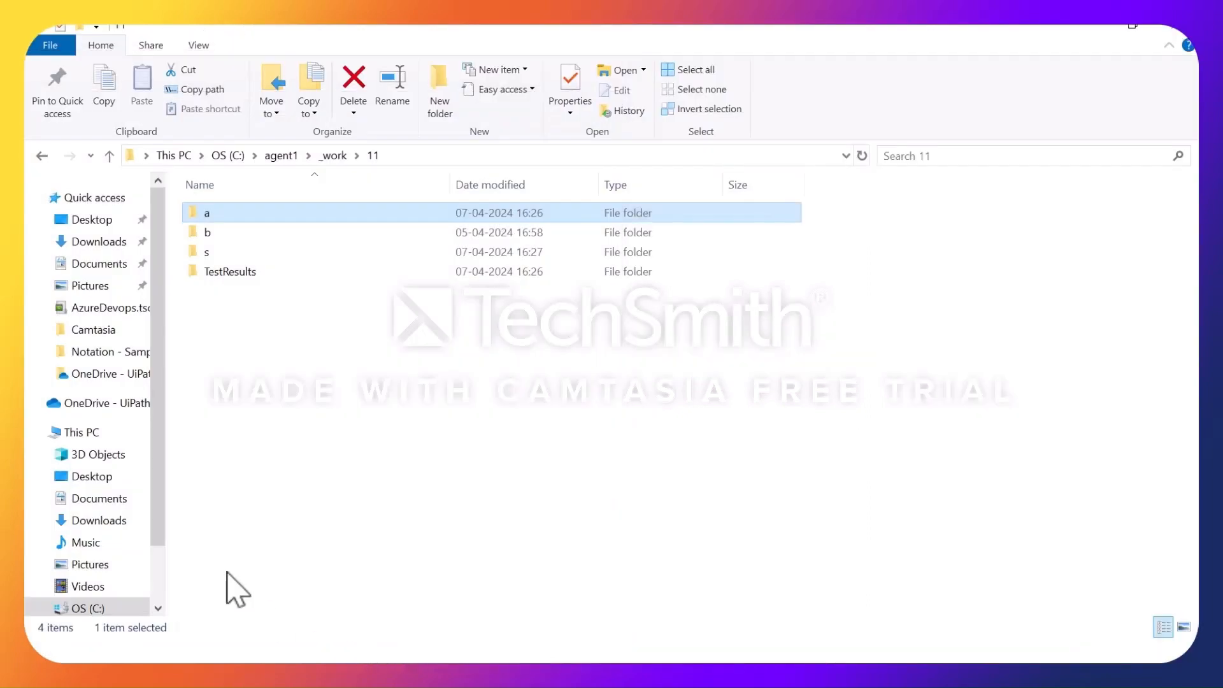
pyautogui.click(281, 156)
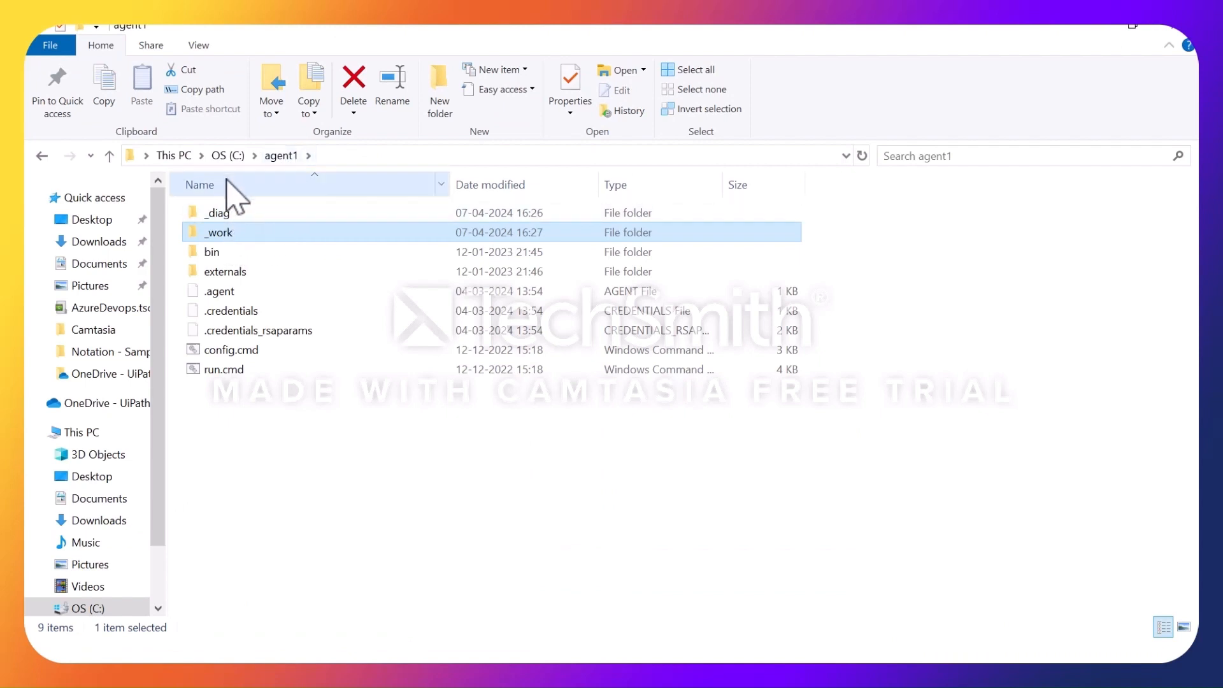
pyautogui.doubleClick(231, 234)
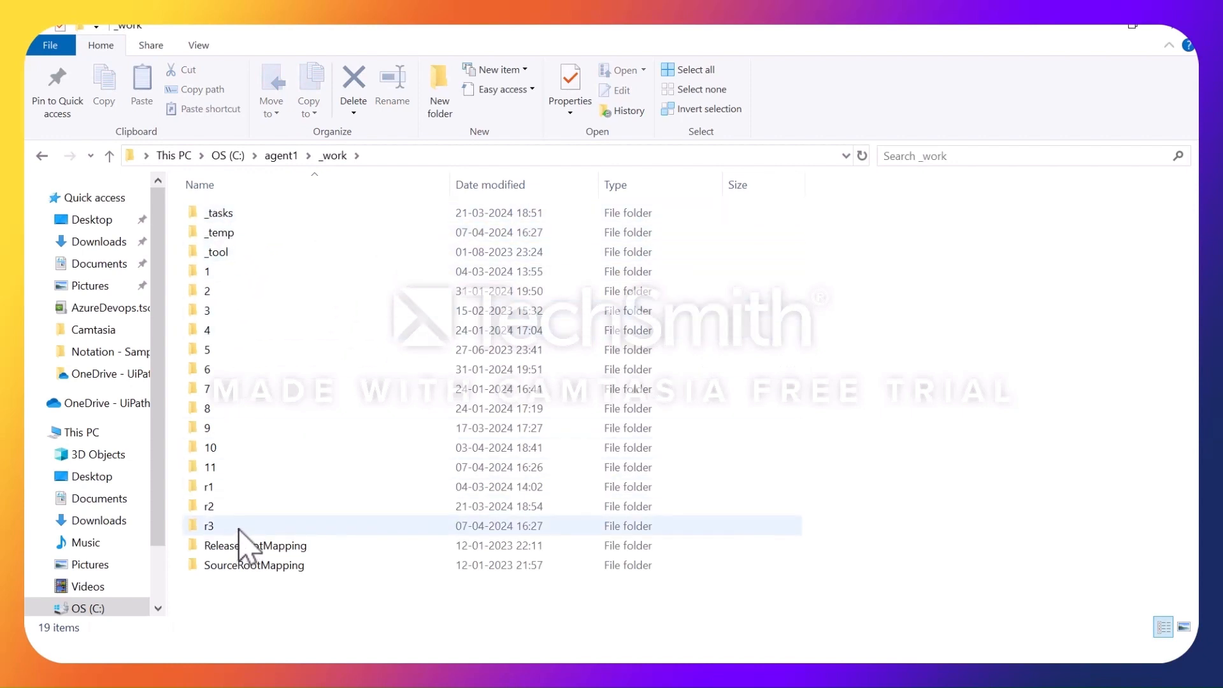
pyautogui.moveTo(228, 439)
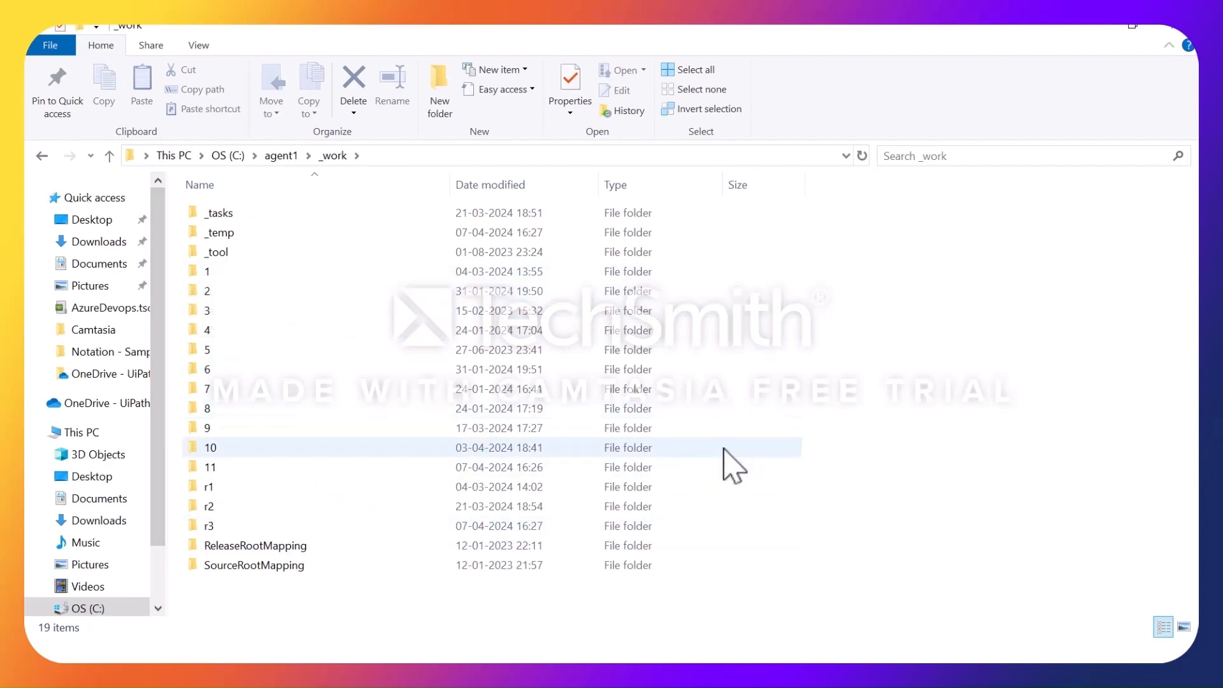
# Return to Azure DevOps in Chrome, close the agent instructions, and open the CICD_FirstRelease project summary.
pyautogui.press('super')
pyautogui.click(533, 654)
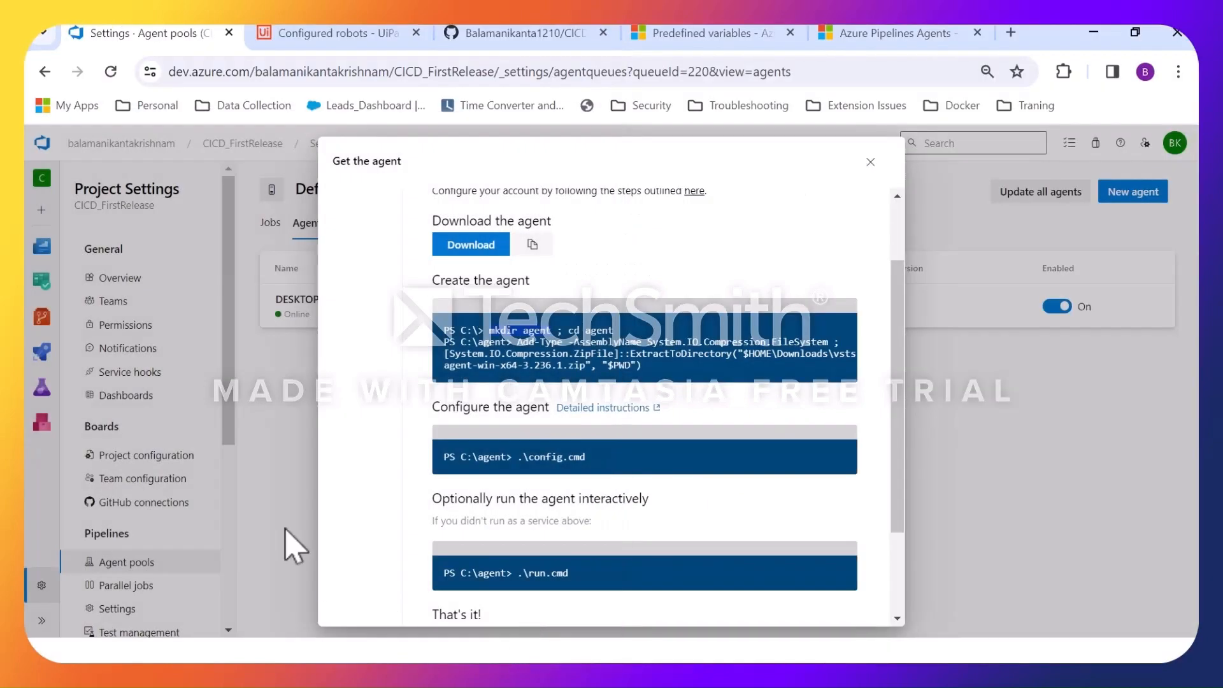
pyautogui.click(870, 162)
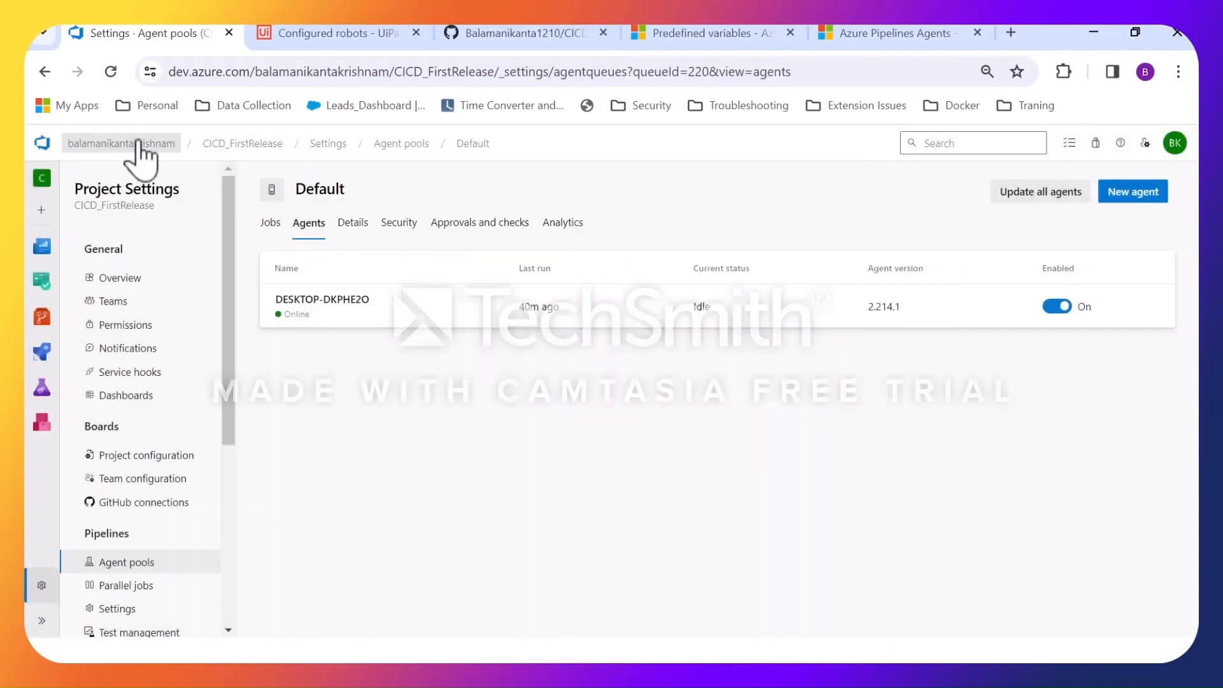
pyautogui.click(247, 147)
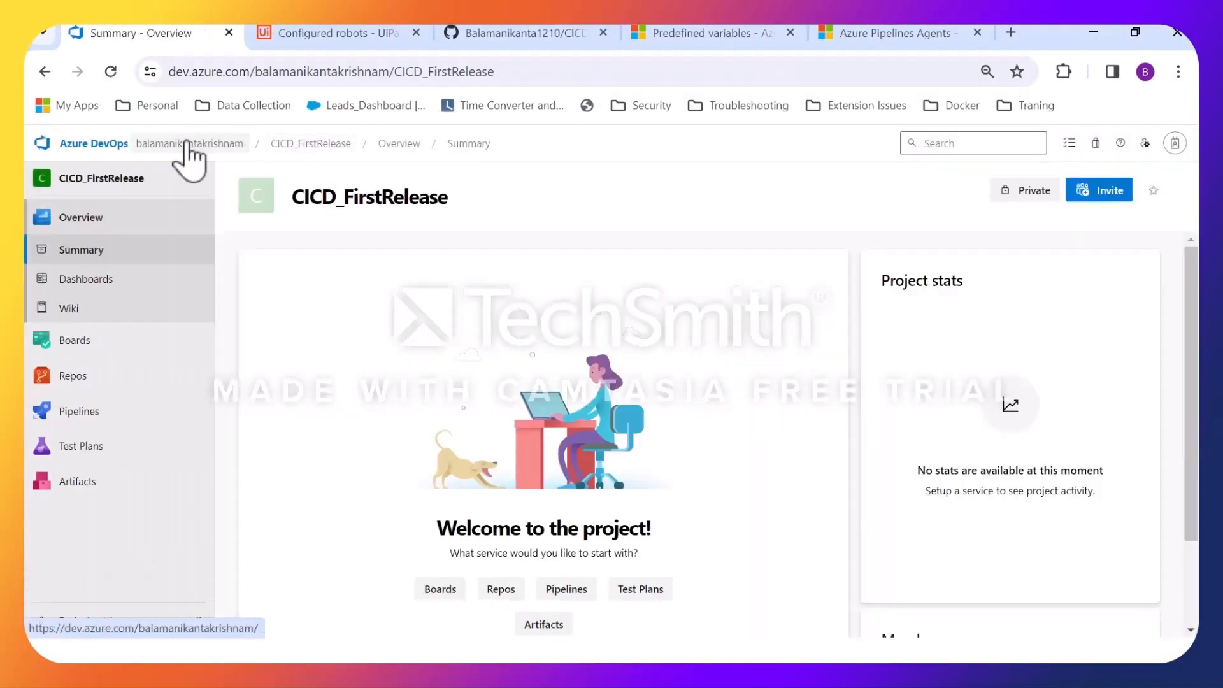
# Inspect agent1\_work\11 in File Explorer and compare its a folder with Build.ArtifactStagingDirectory on the Predefined variables page in Chrome.
pyautogui.click(1094, 32)
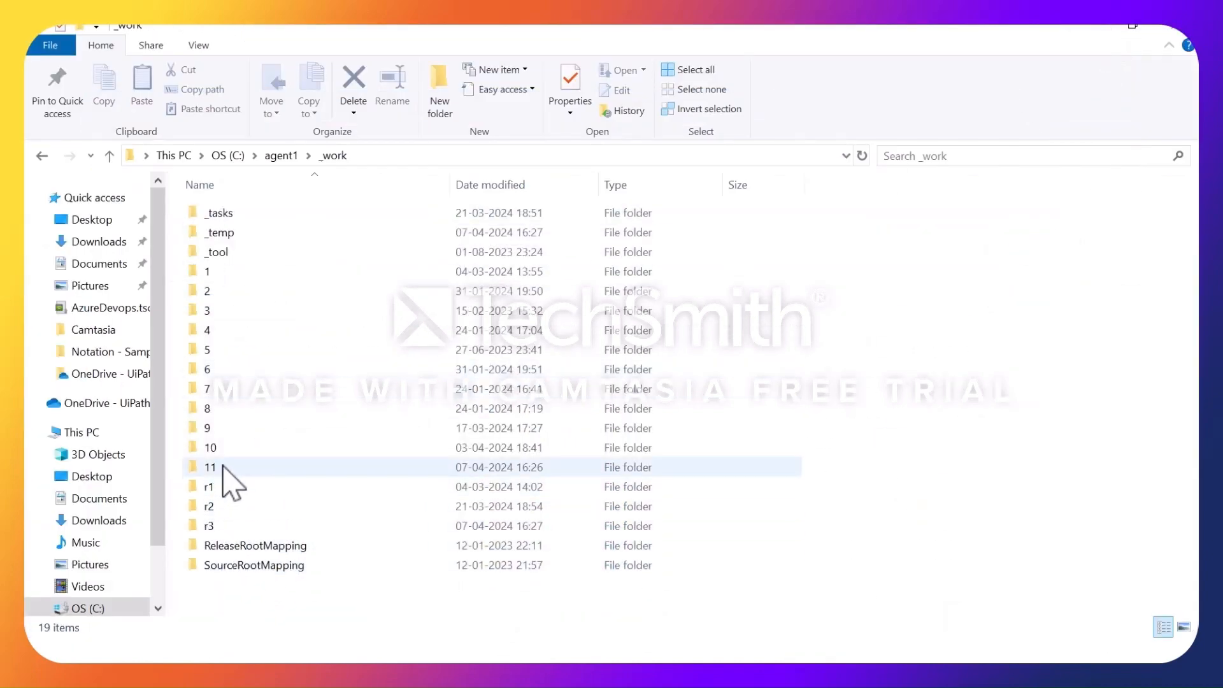
pyautogui.doubleClick(223, 466)
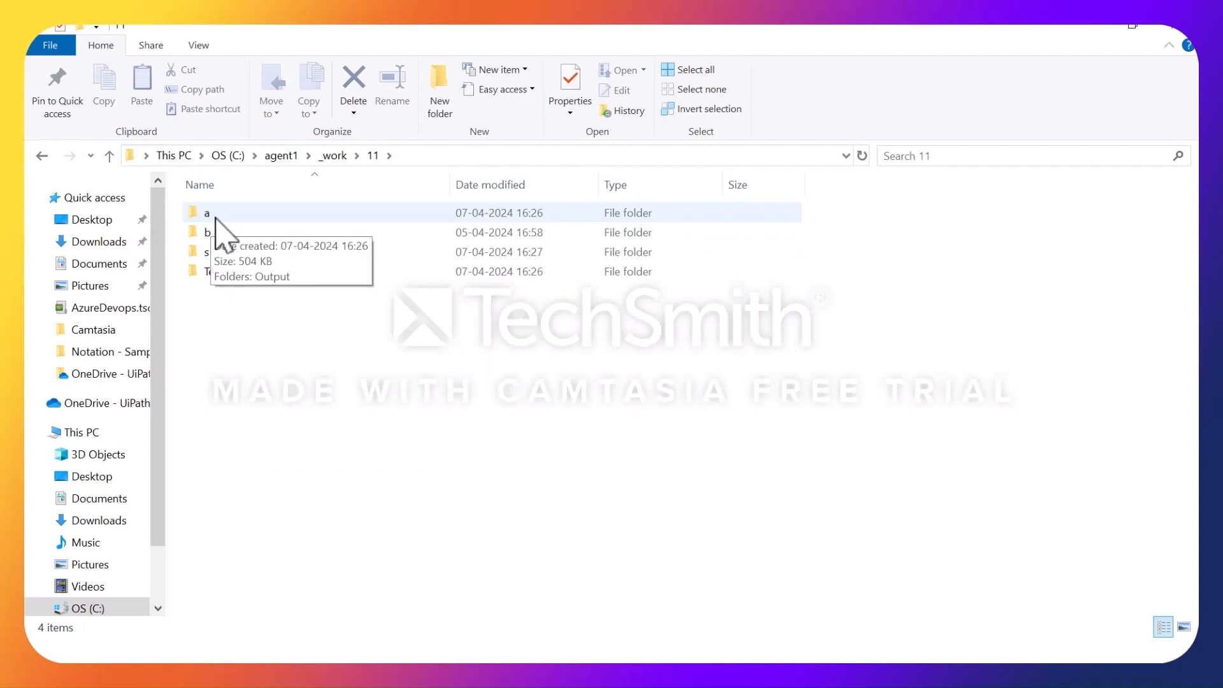
pyautogui.hotkey('alt', 'Tab')
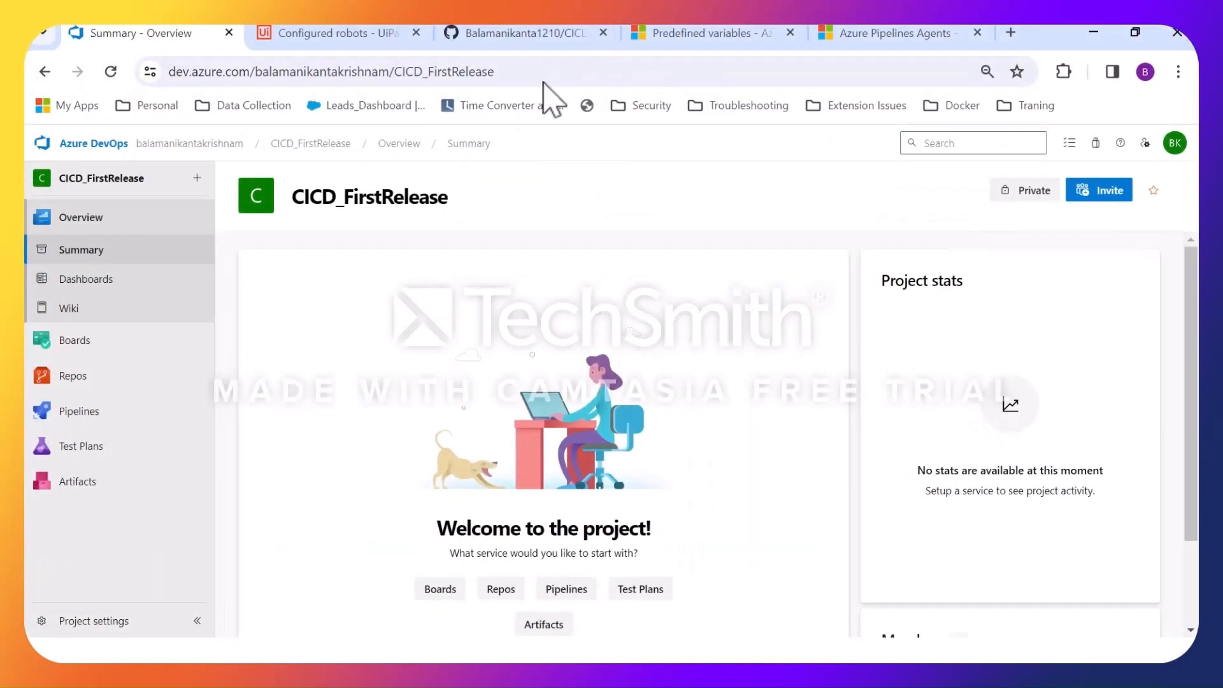
pyautogui.click(713, 34)
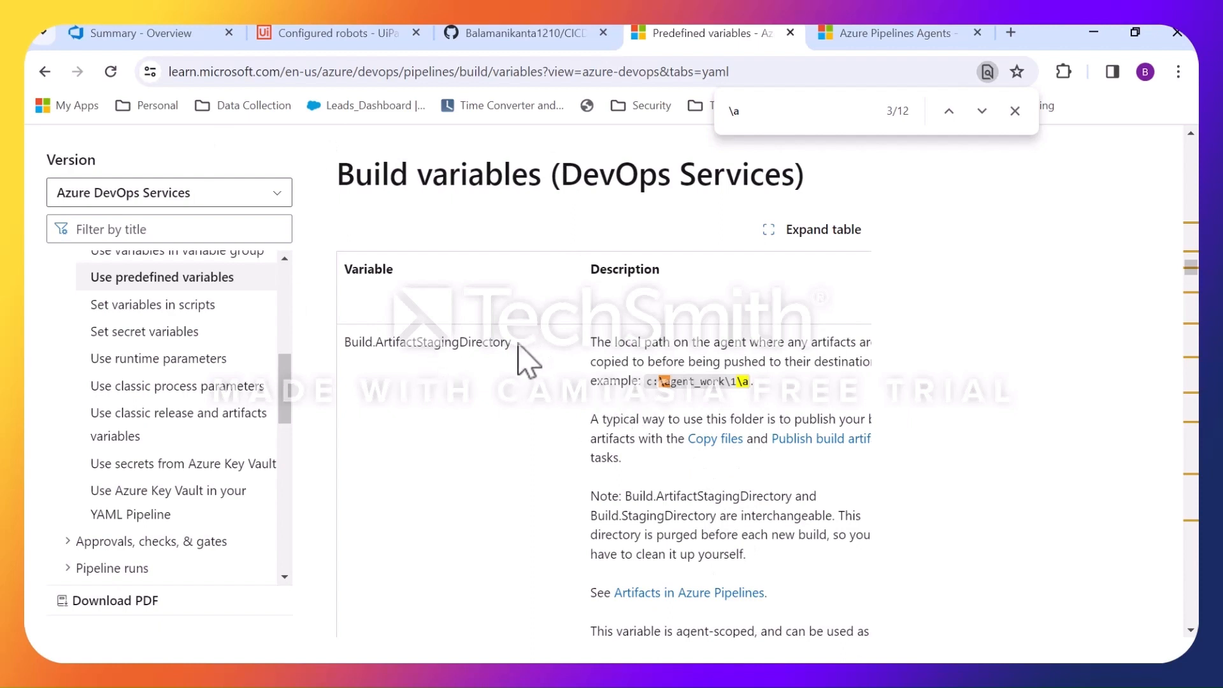
pyautogui.moveTo(517, 347); pyautogui.dragTo(379, 349)
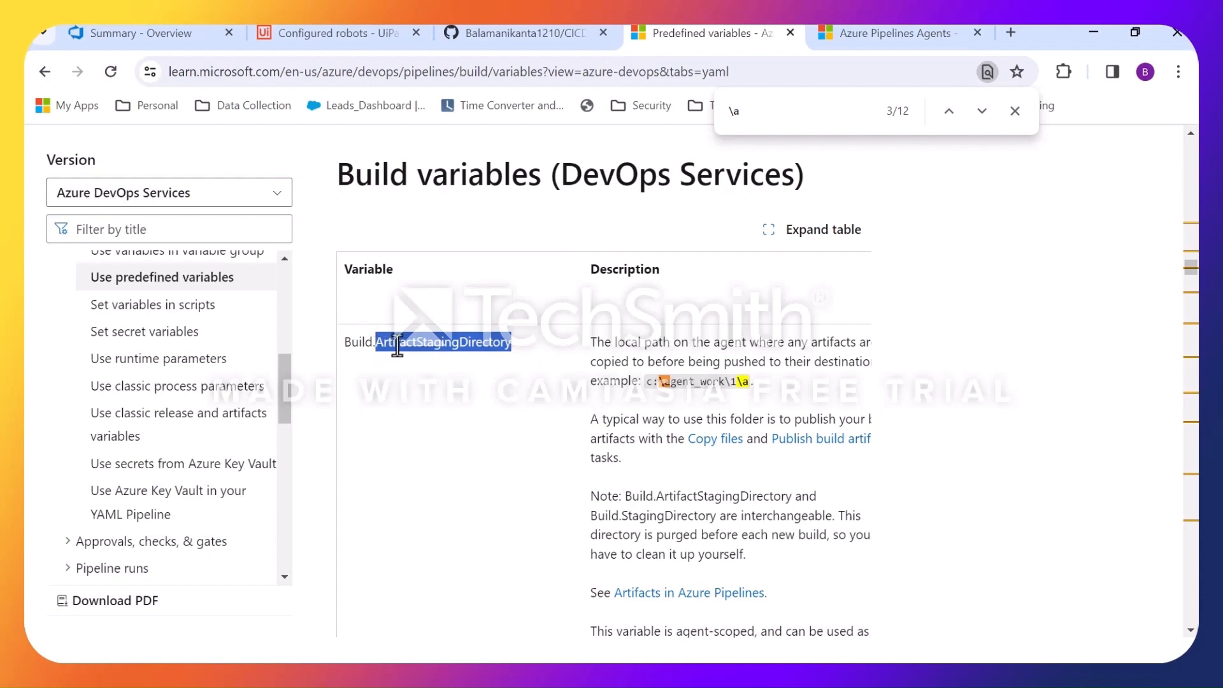
# Check the b folder of _work\11 in File Explorer, and search the Predefined variables page in Chrome for \b.
pyautogui.hotkey('alt', 'Tab')
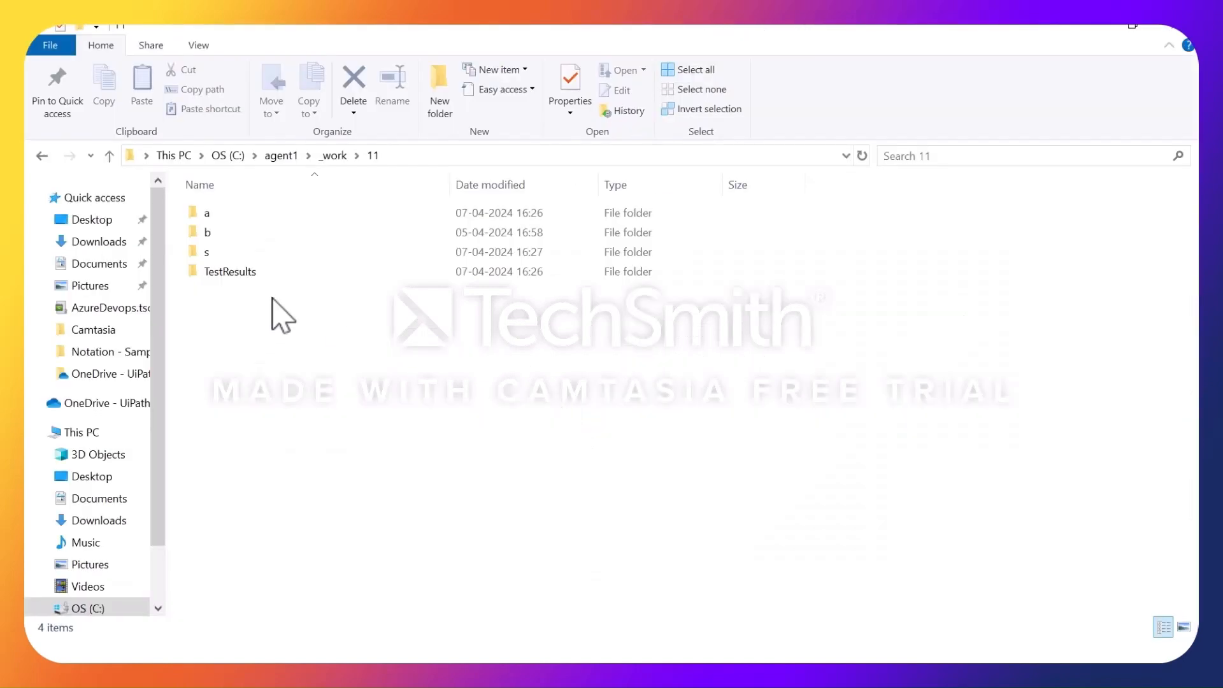
pyautogui.doubleClick(210, 233)
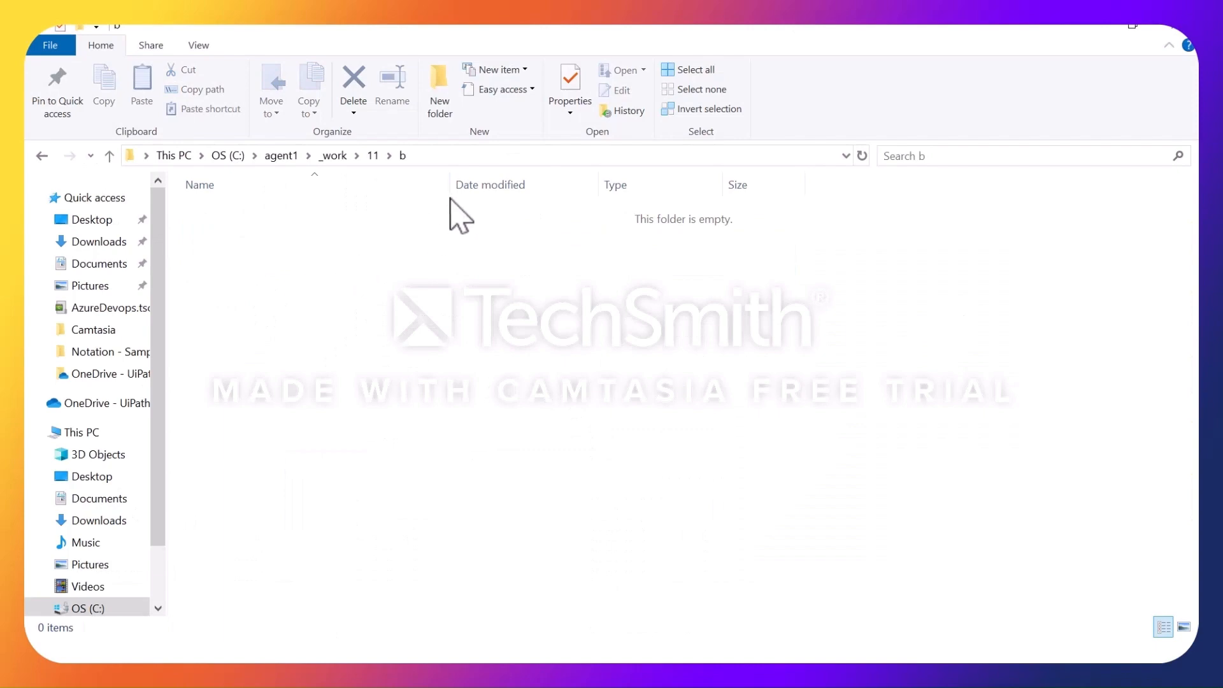
pyautogui.click(372, 155)
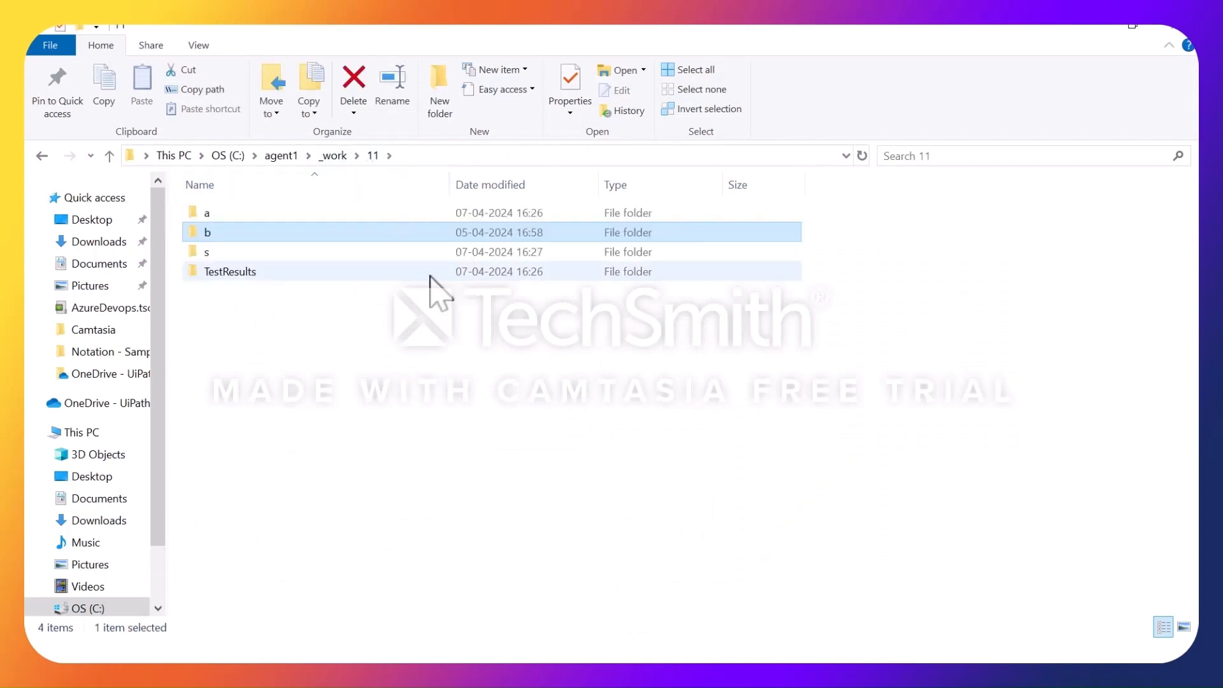
pyautogui.hotkey('alt', 'Tab')
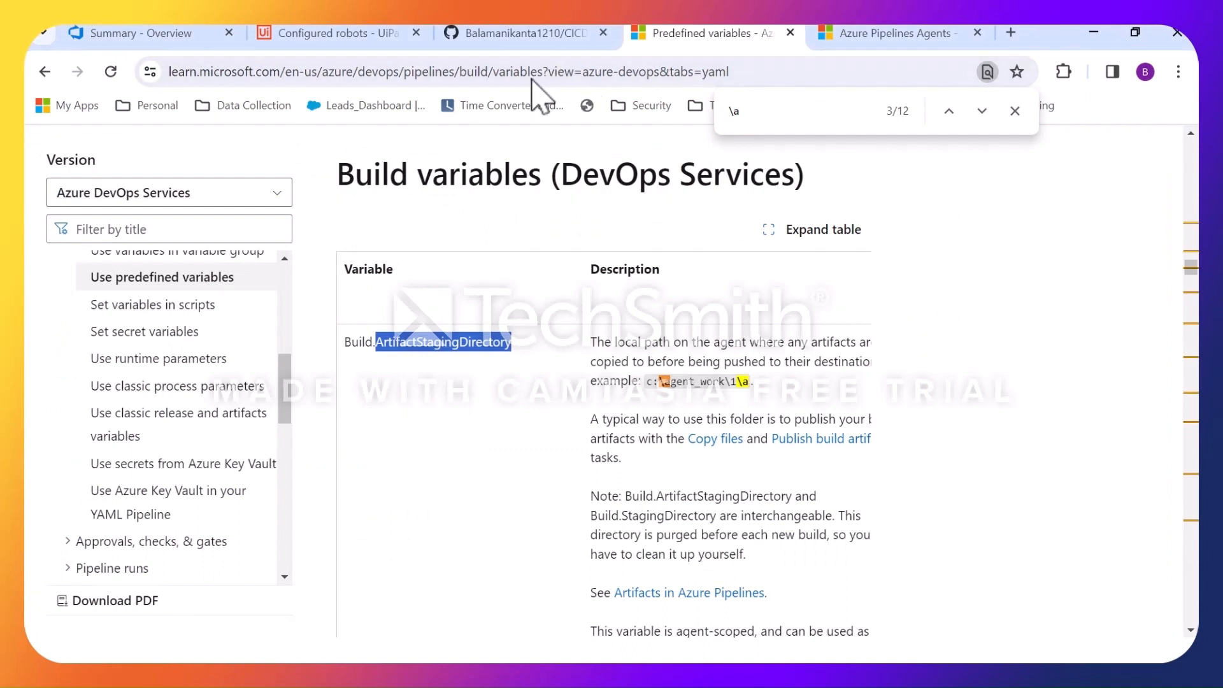
pyautogui.hotkey('alt', 'Tab')
pyautogui.click(771, 121)
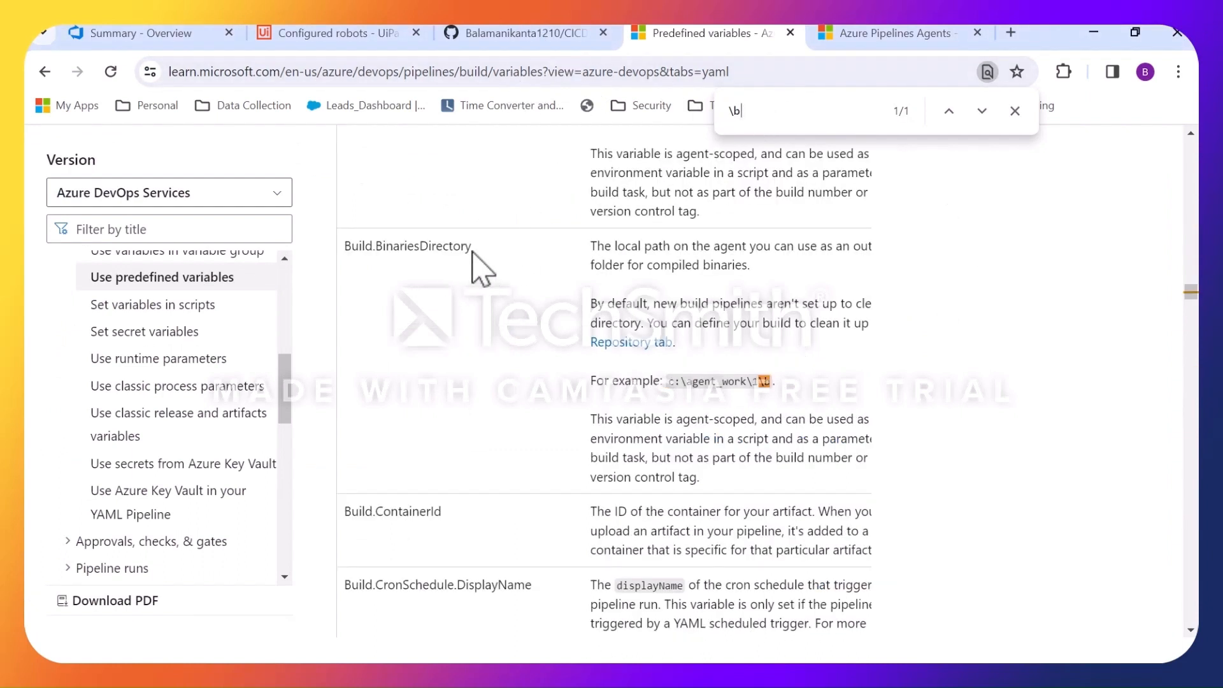
# Switch to File Explorer, examine the contents of the s folder in _work\11, and go back to folder 11.
pyautogui.hotkey('alt', 'Tab')
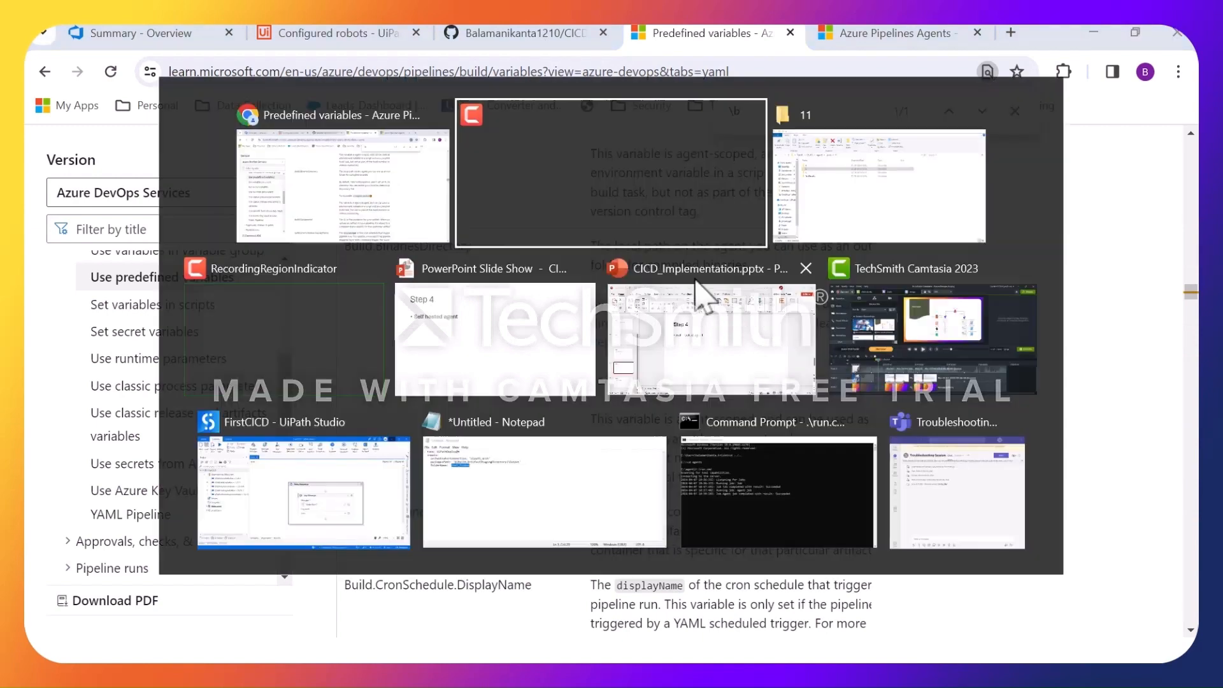
pyautogui.hotkey('alt', 'Tab')
pyautogui.press('Tab')
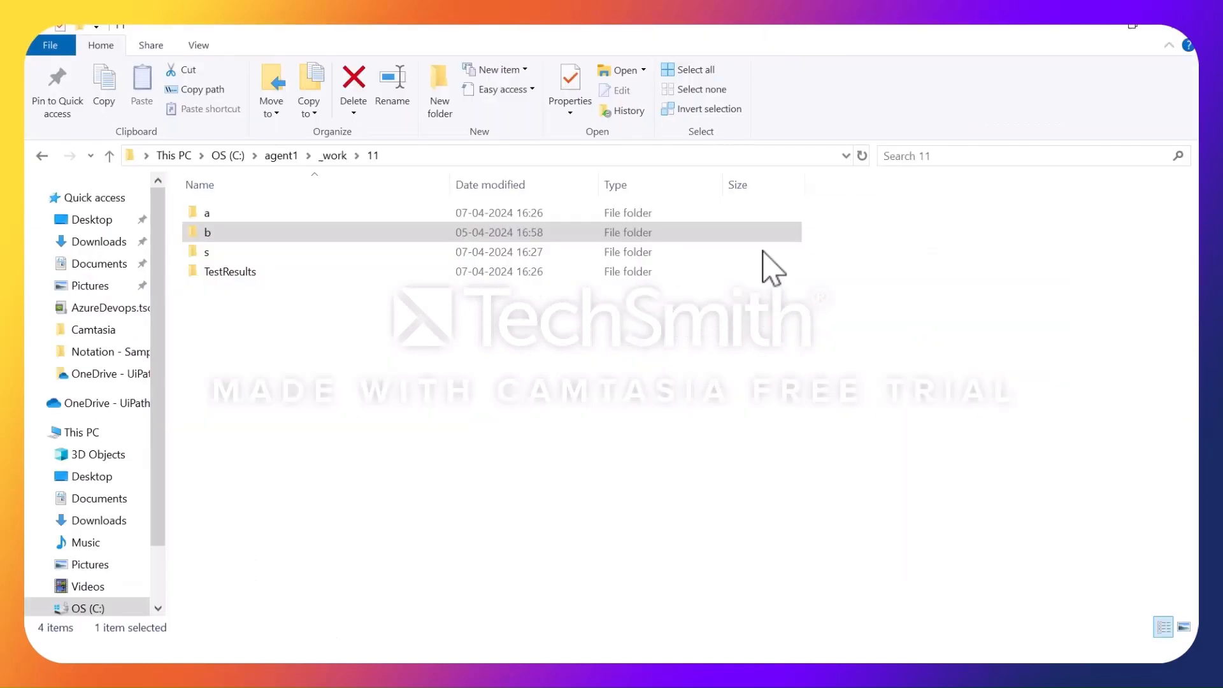
pyautogui.doubleClick(310, 254)
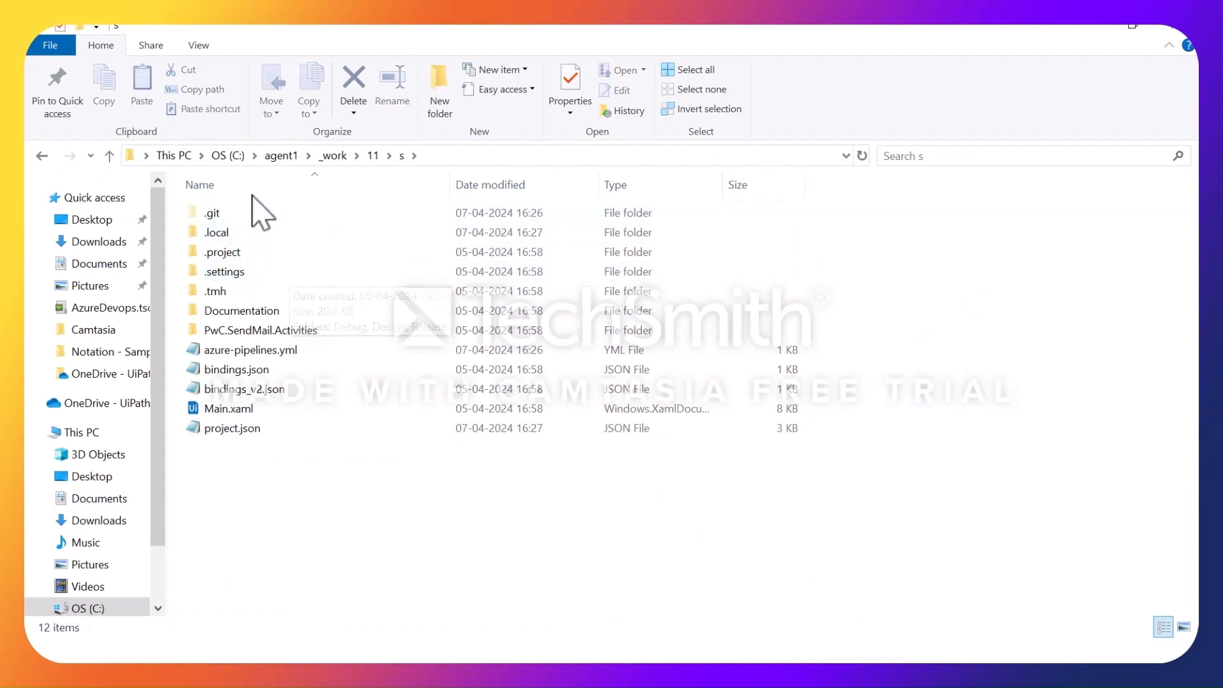
pyautogui.click(373, 155)
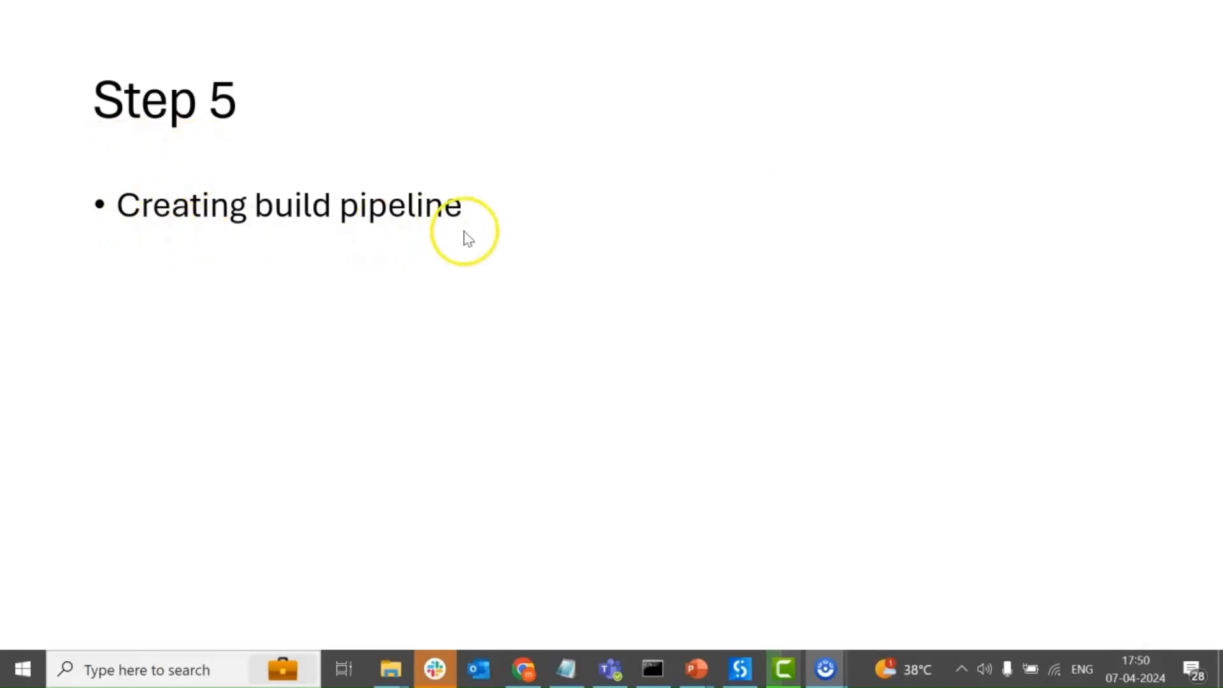
# Switch to Chrome, review the CICDFirstRelase repository's files on GitHub, and choose GitHub as the new Azure DevOps pipeline's code source.
pyautogui.click(521, 669)
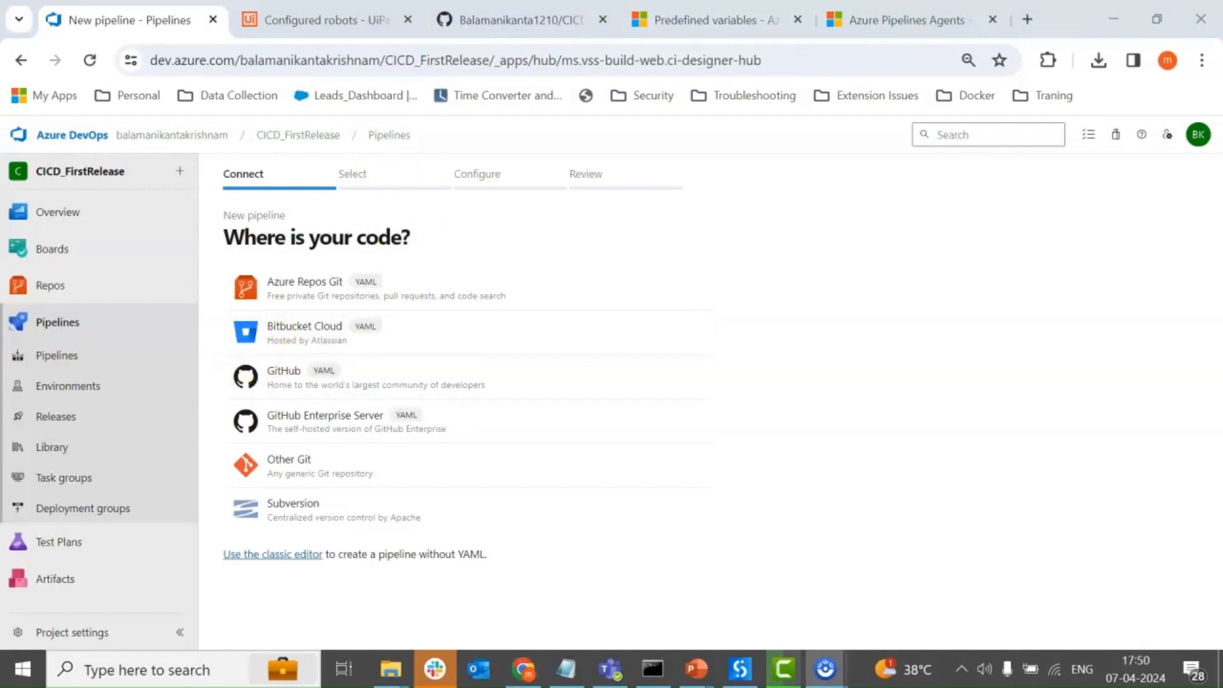
pyautogui.click(511, 38)
pyautogui.scroll(-2, 299, 543)
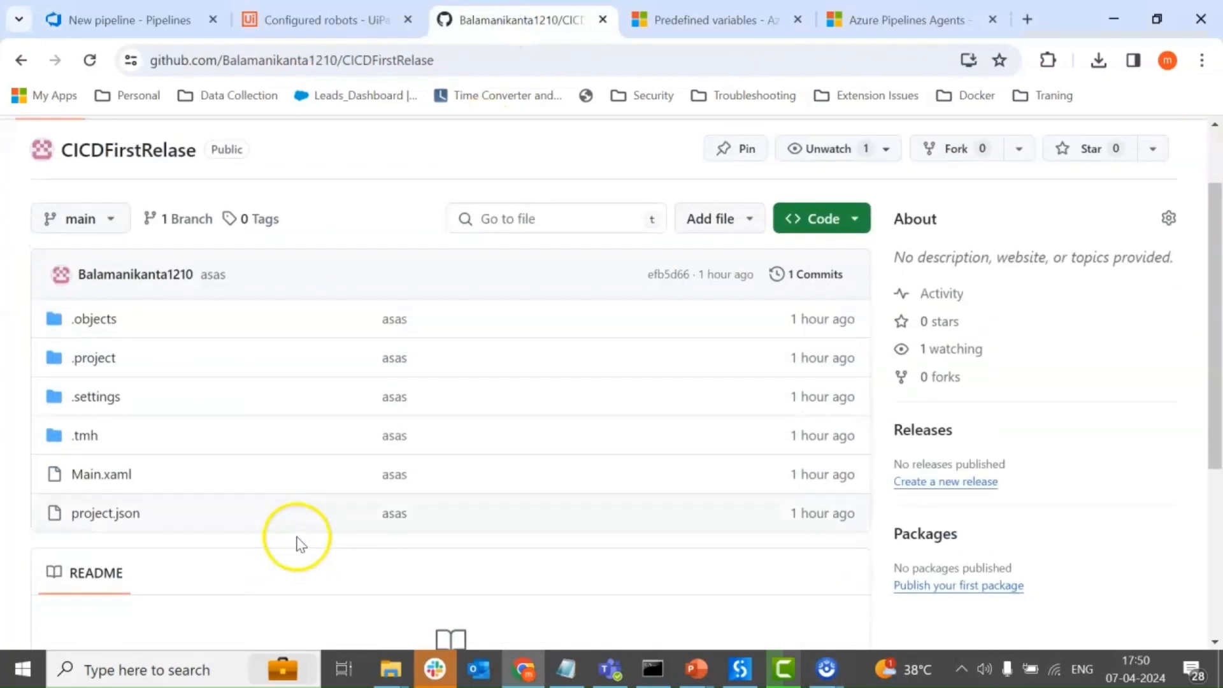
pyautogui.scroll(-1, 306, 528)
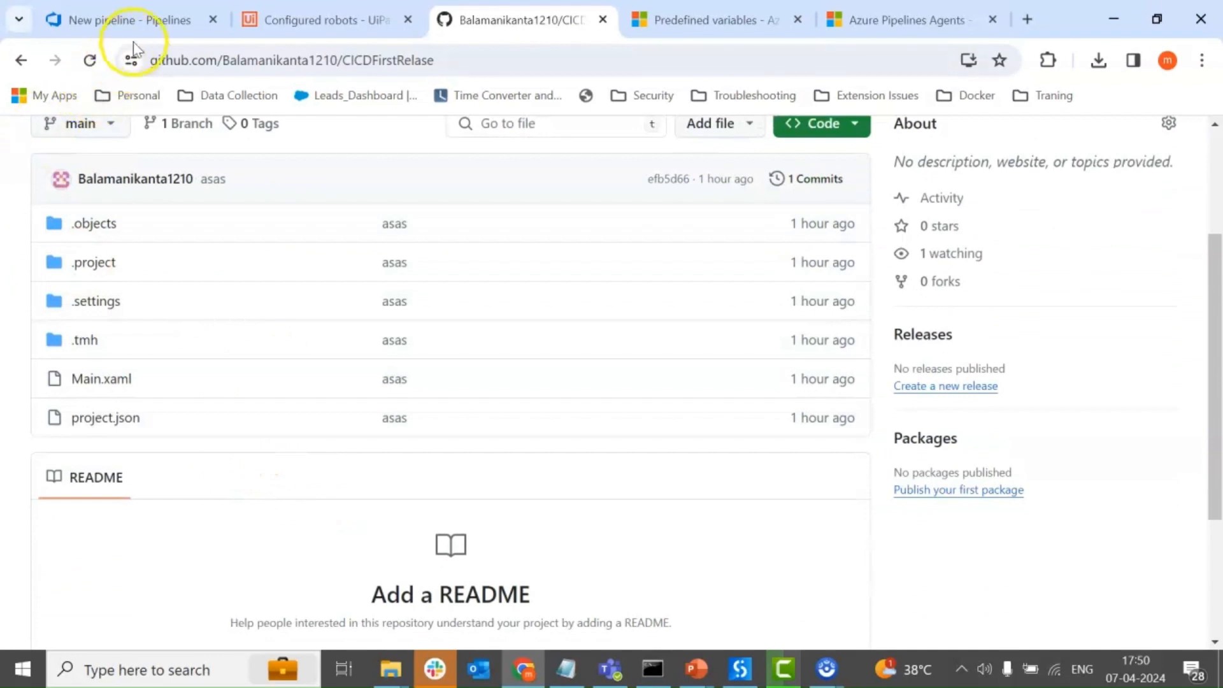
pyautogui.click(143, 20)
pyautogui.click(284, 376)
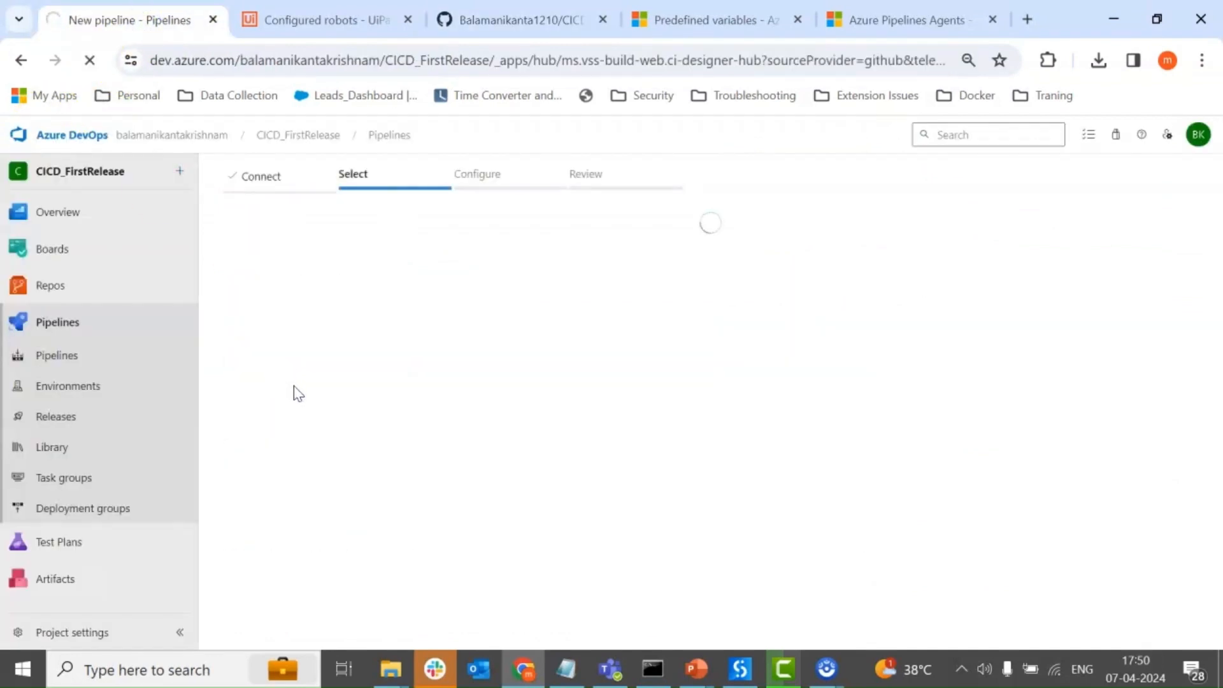
# Confirm the repository name on GitHub, select the CICDFirstRelase repository for the new Azure DevOps pipeline, and configure it as a Starter pipeline.
pyautogui.click(538, 19)
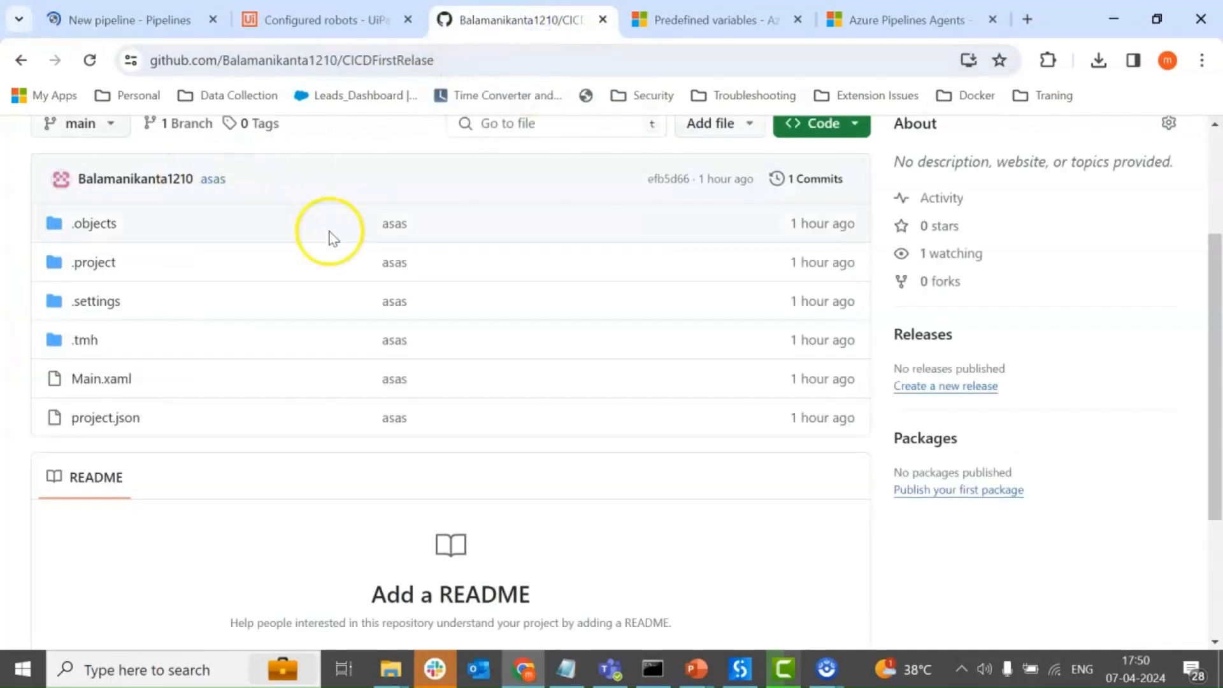
pyautogui.scroll(3, 329, 239)
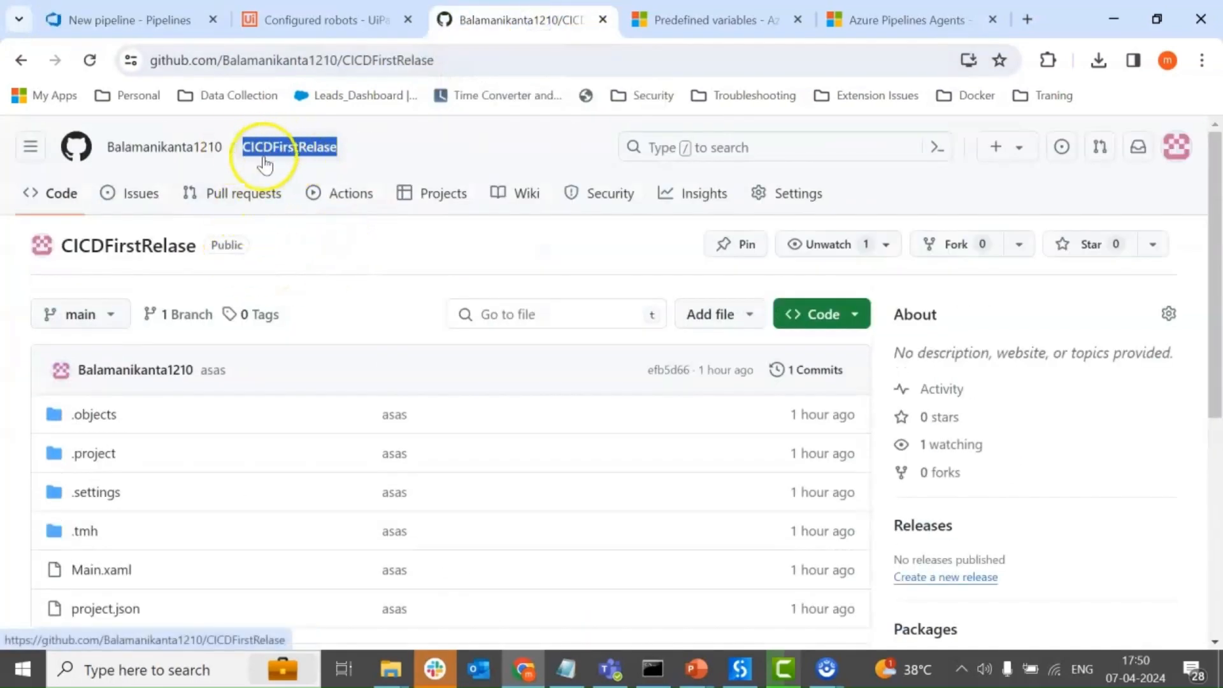
pyautogui.click(113, 20)
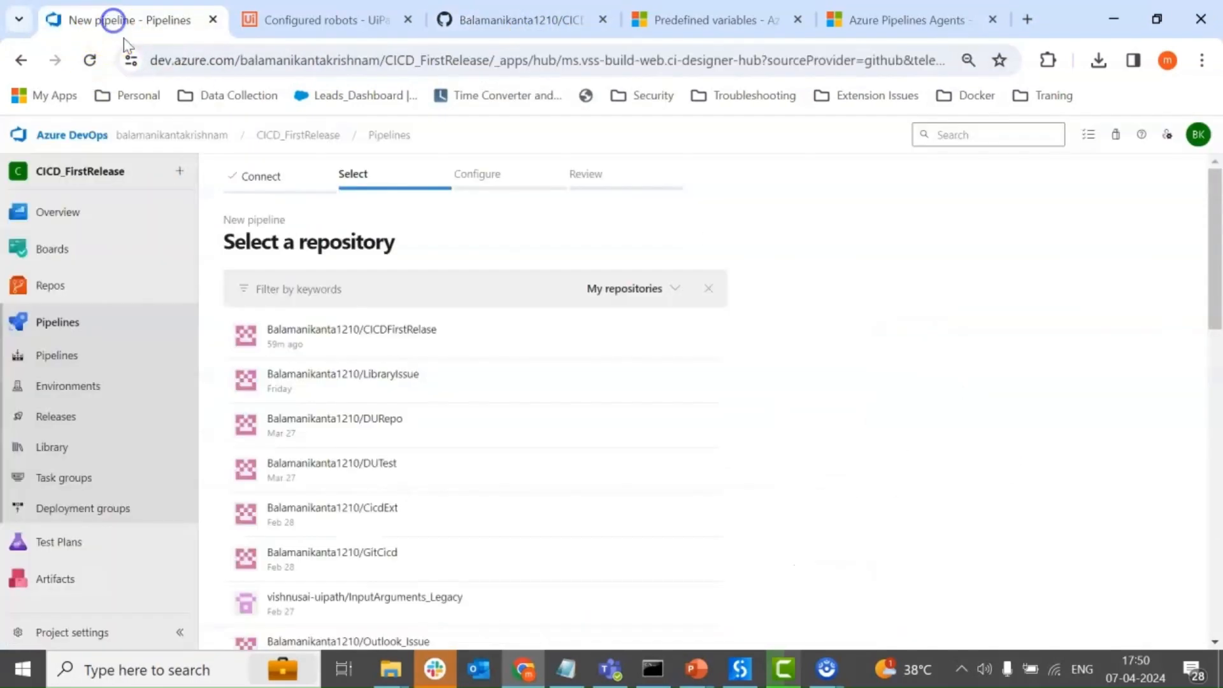
pyautogui.click(408, 343)
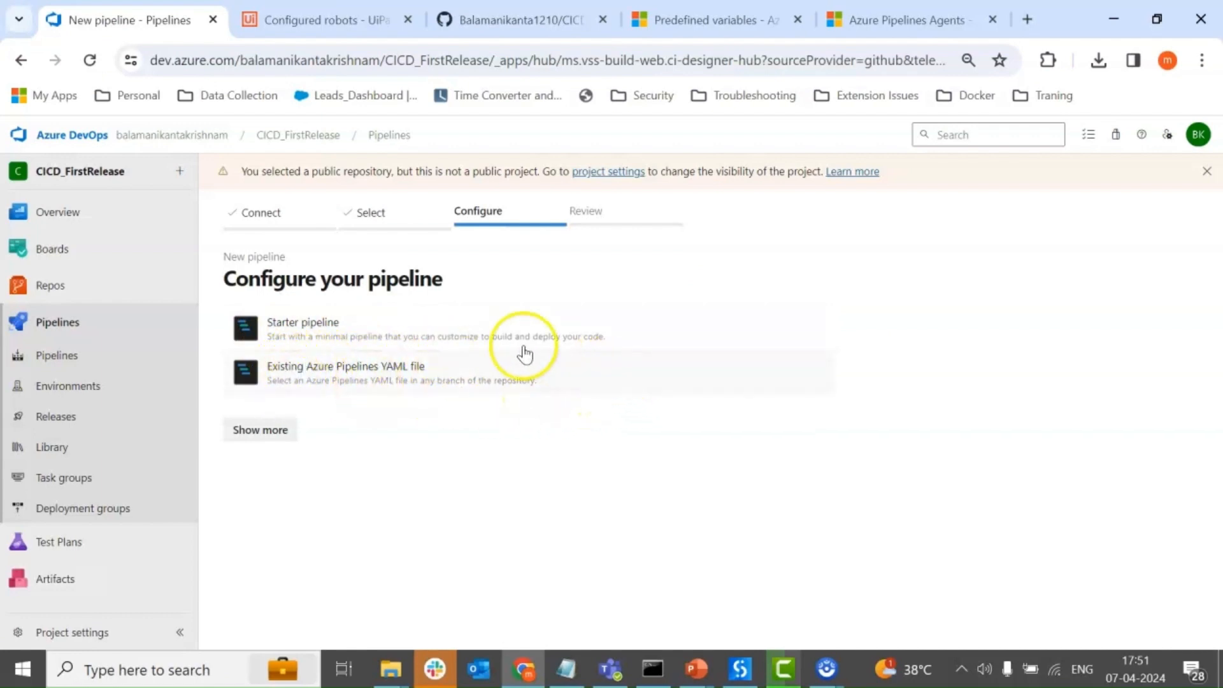
pyautogui.click(308, 329)
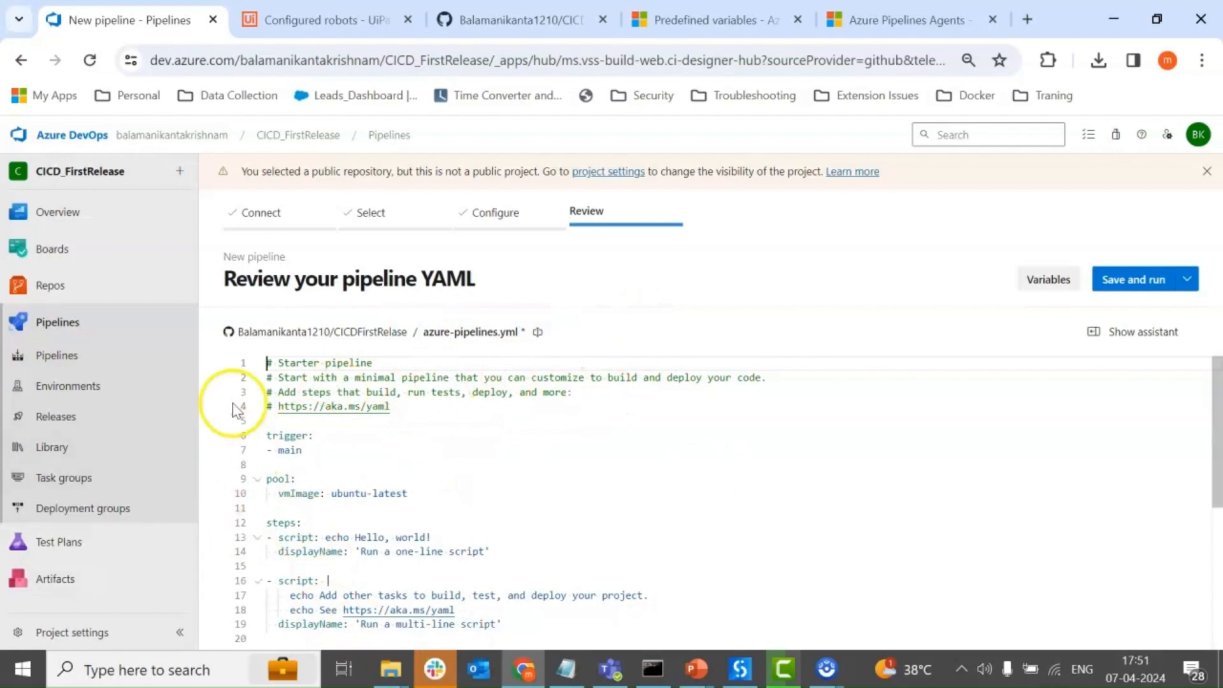
# Compare the main trigger branch in azure-pipelines.yml with the CICDFirstRelase repository's branch on GitHub, and return to the pipeline YAML.
pyautogui.click(302, 449)
pyautogui.moveTo(302, 450); pyautogui.dragTo(279, 452)
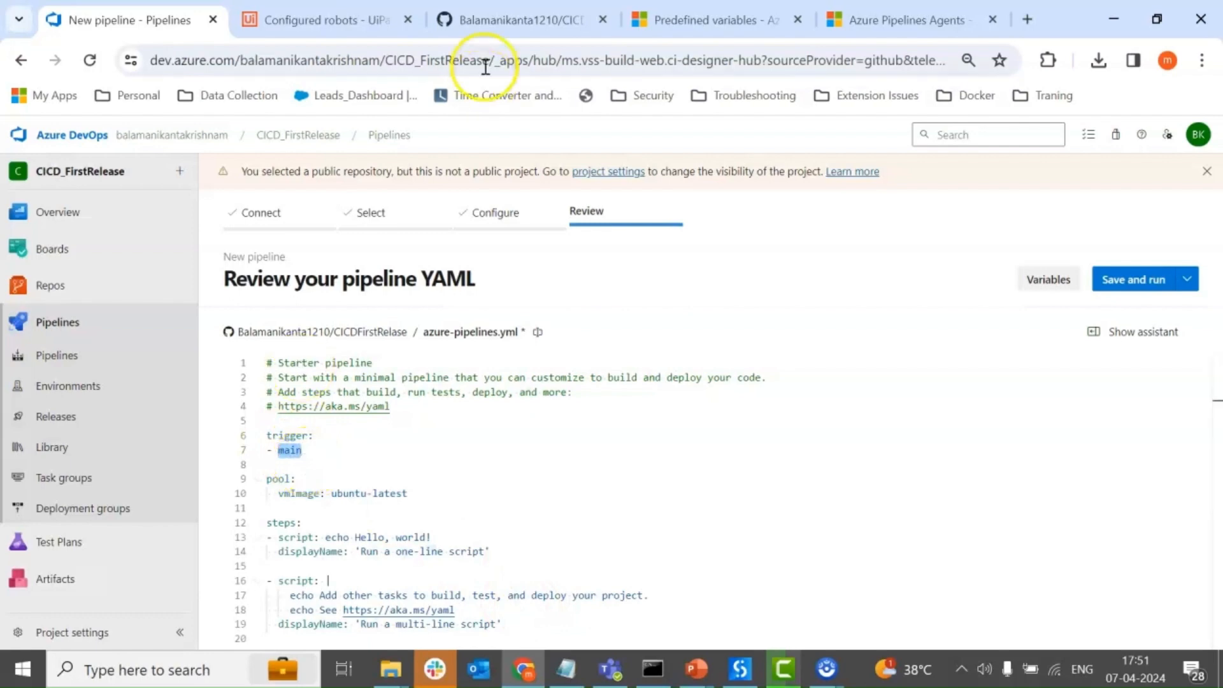
pyautogui.click(510, 18)
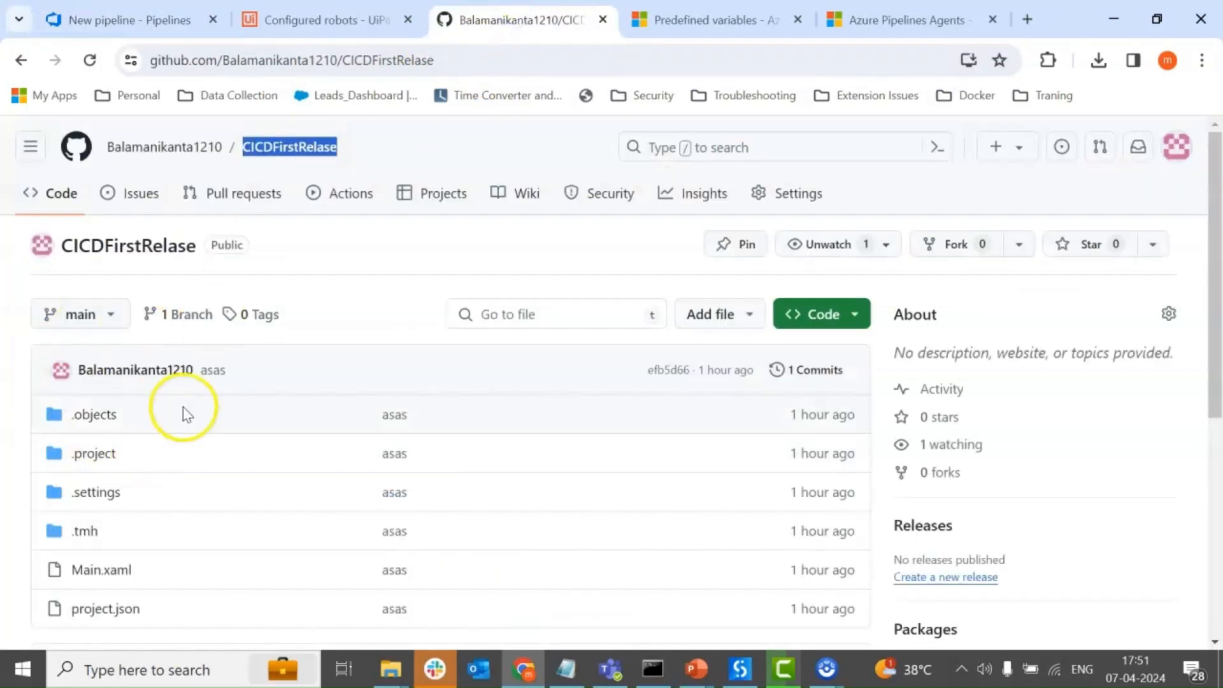
pyautogui.click(127, 19)
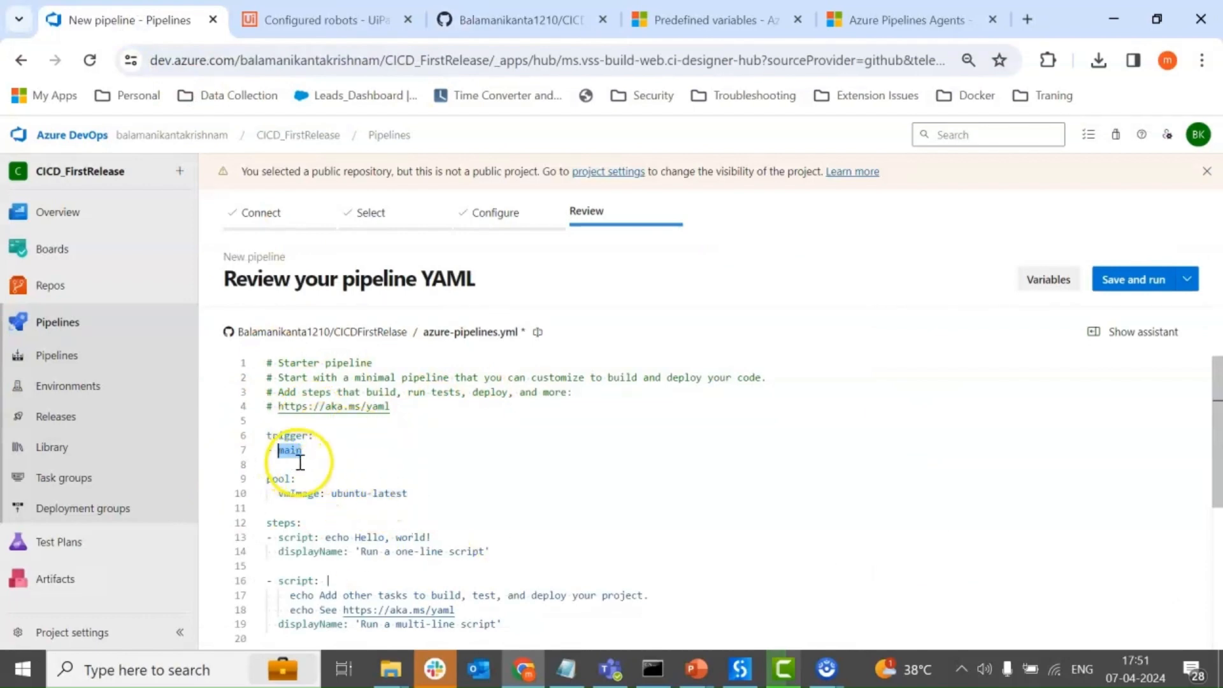
pyautogui.click(504, 16)
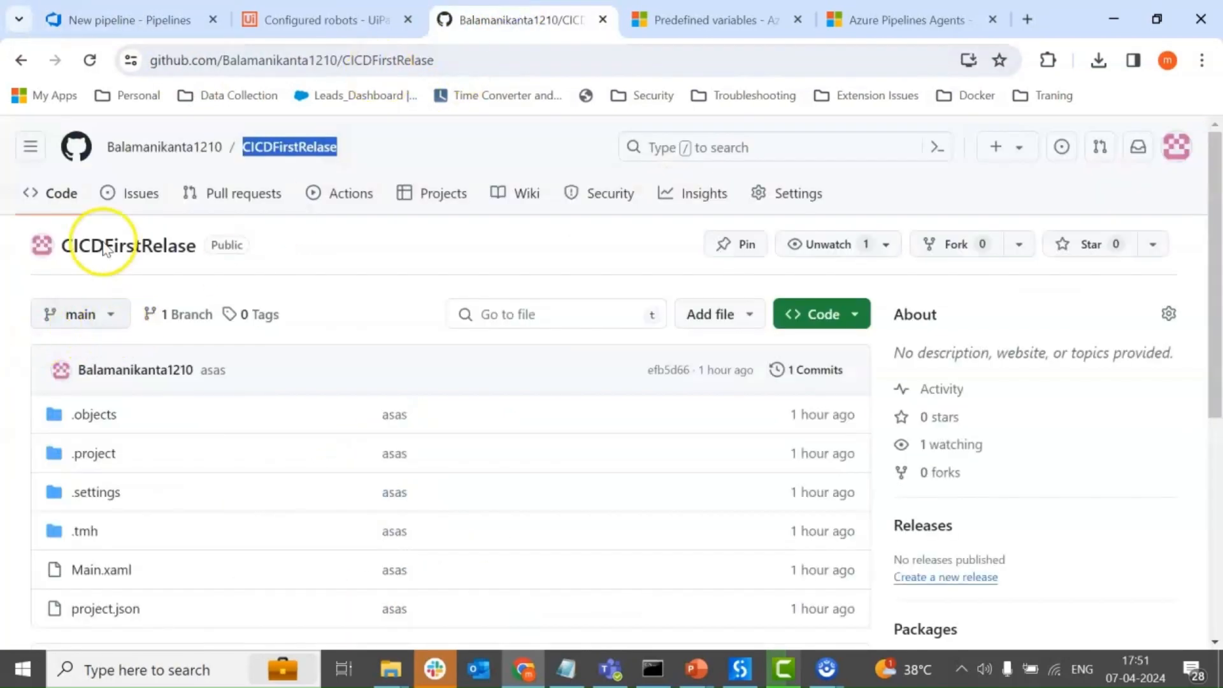
pyautogui.click(147, 18)
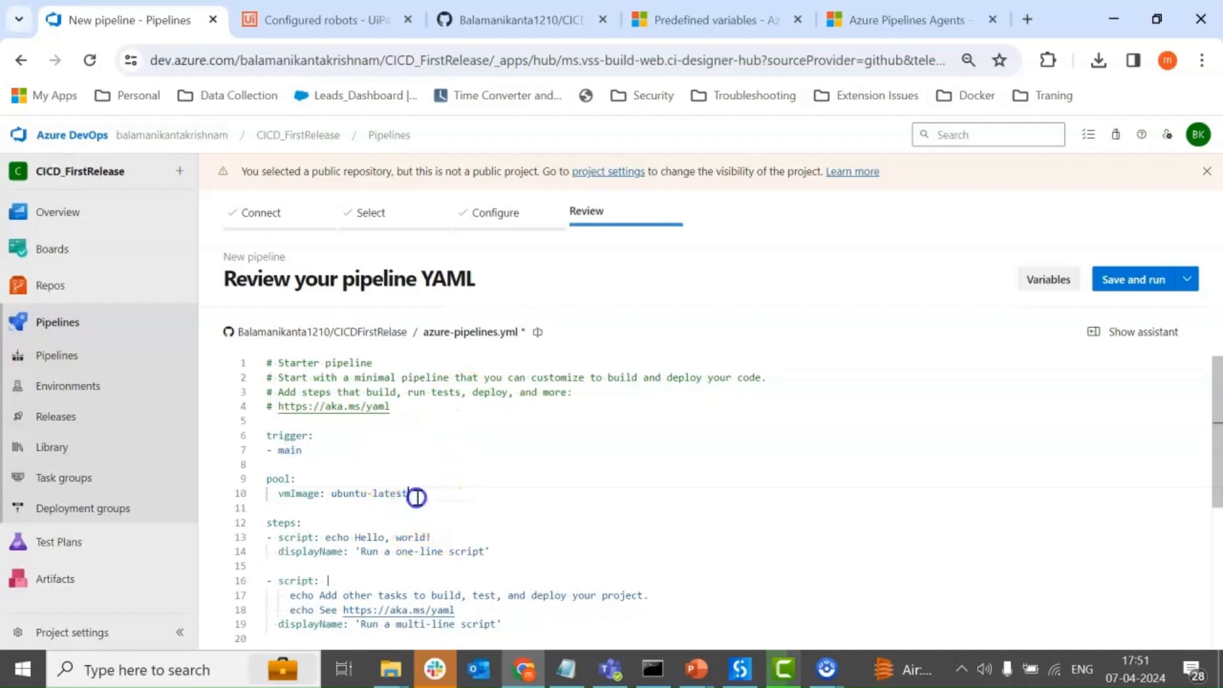
# Replace the vmImage entry under pool in the YAML with Default.
pyautogui.moveTo(415, 494); pyautogui.dragTo(278, 496)
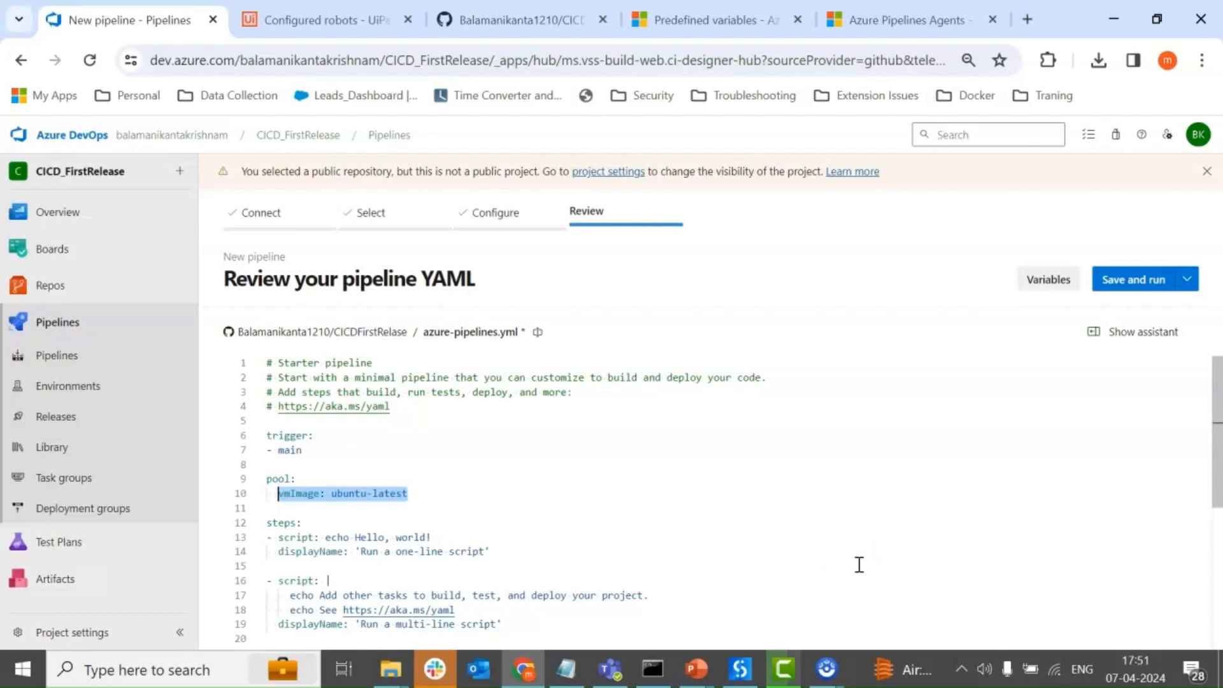
pyautogui.write('D')
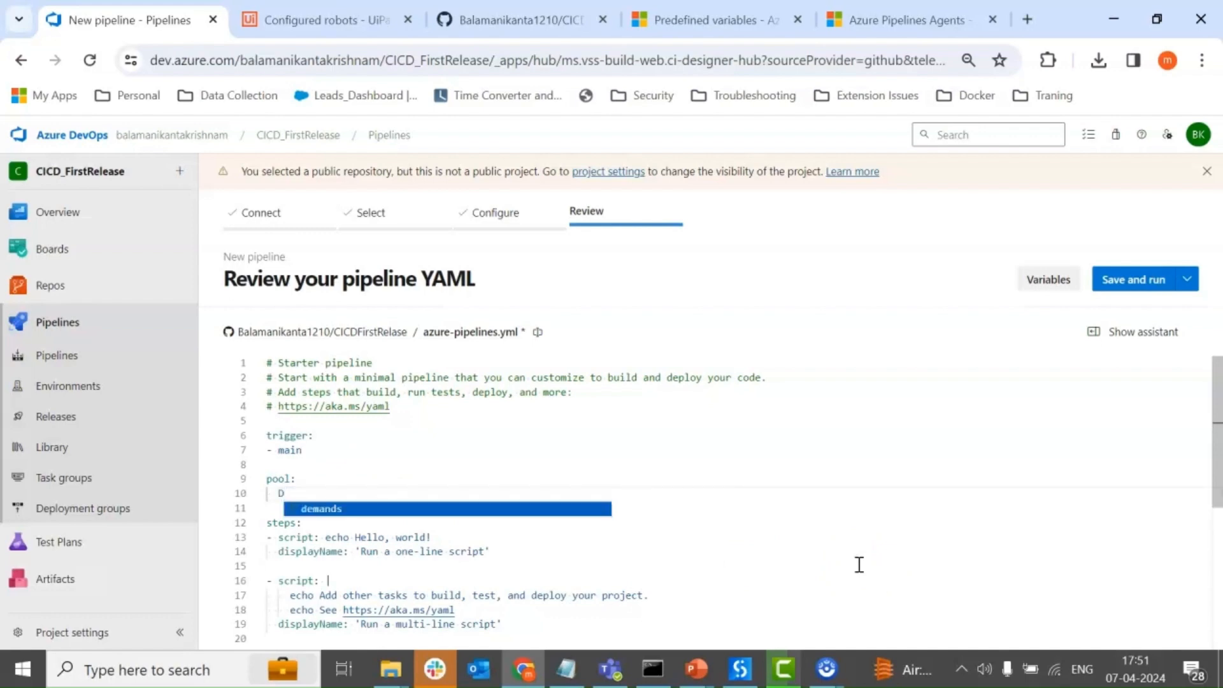
pyautogui.write('efault')
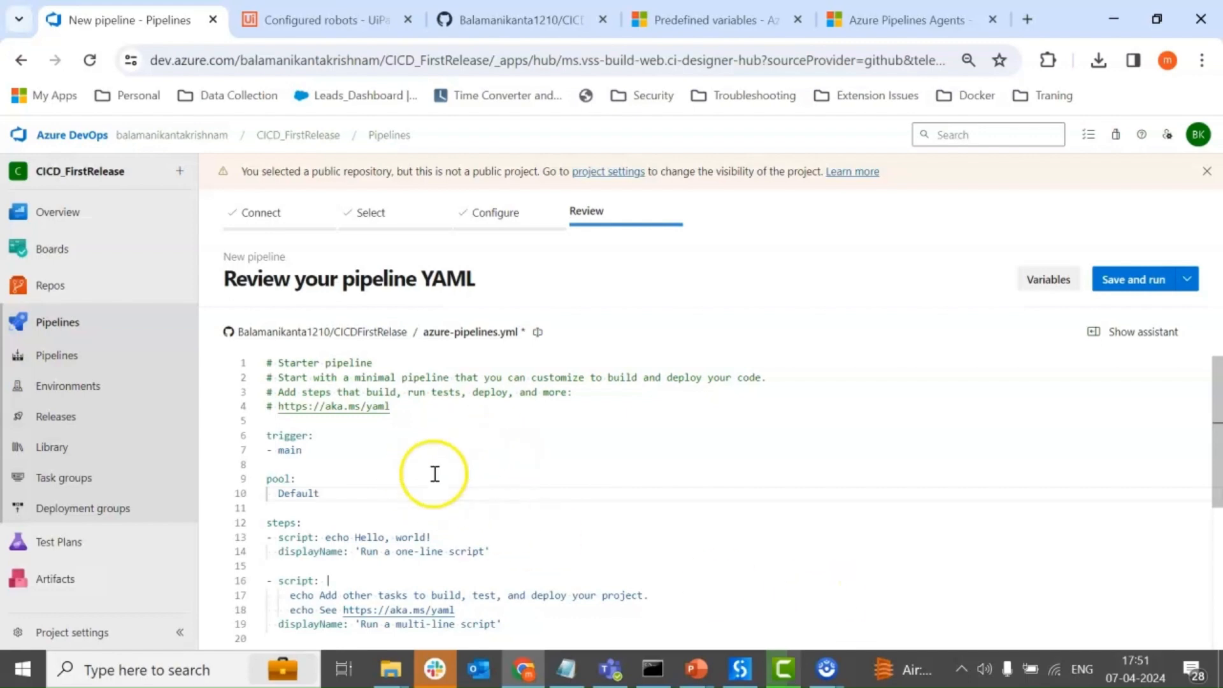
pyautogui.click(313, 503)
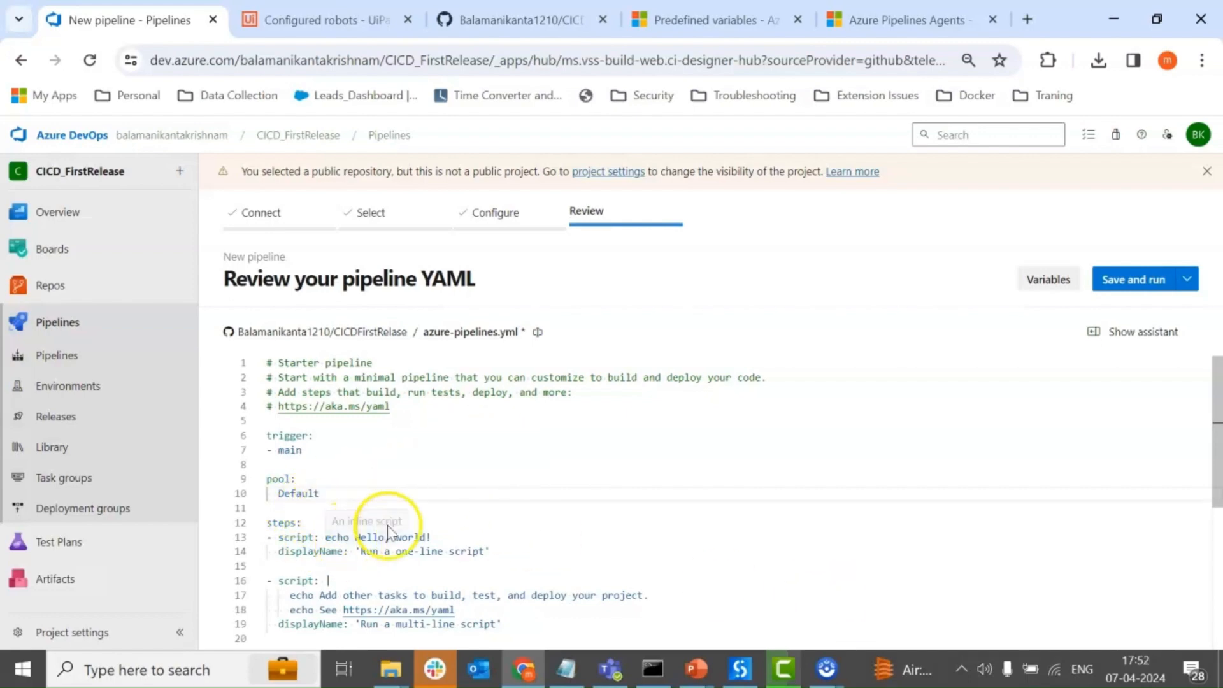
# Search the task assistant for uipath, place the insertion point on the YAML's empty last line, and open the UiPath Pack task's settings.
pyautogui.scroll(-1, 387, 525)
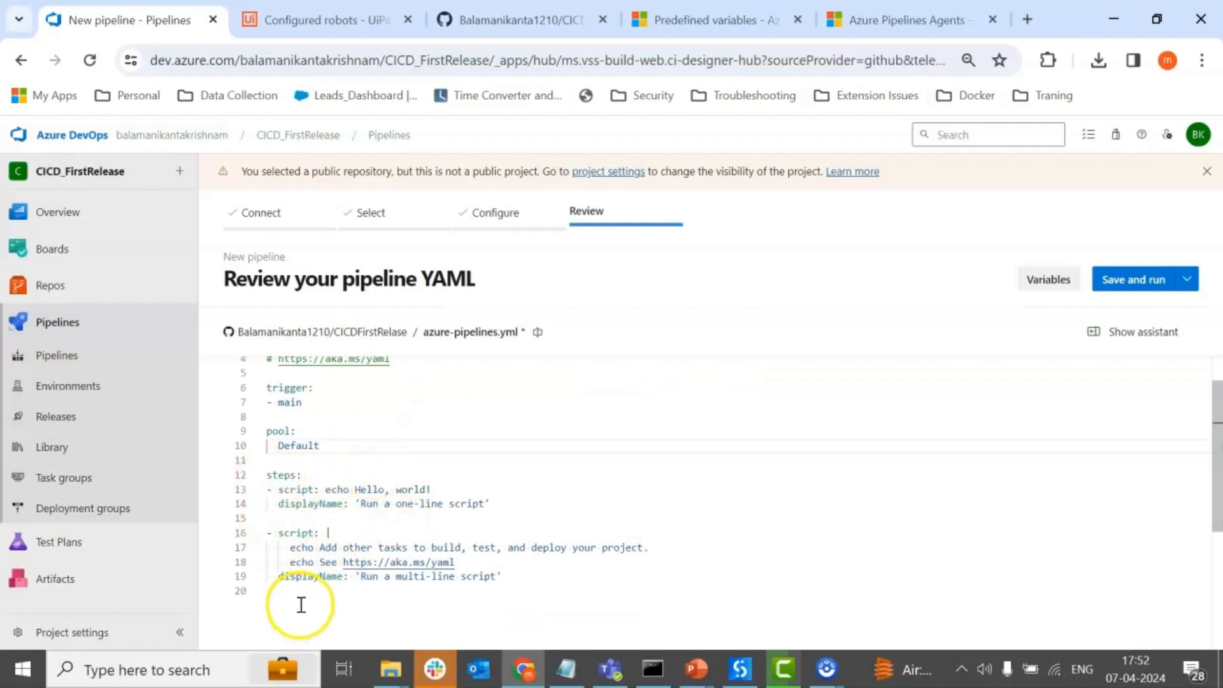
pyautogui.click(1103, 335)
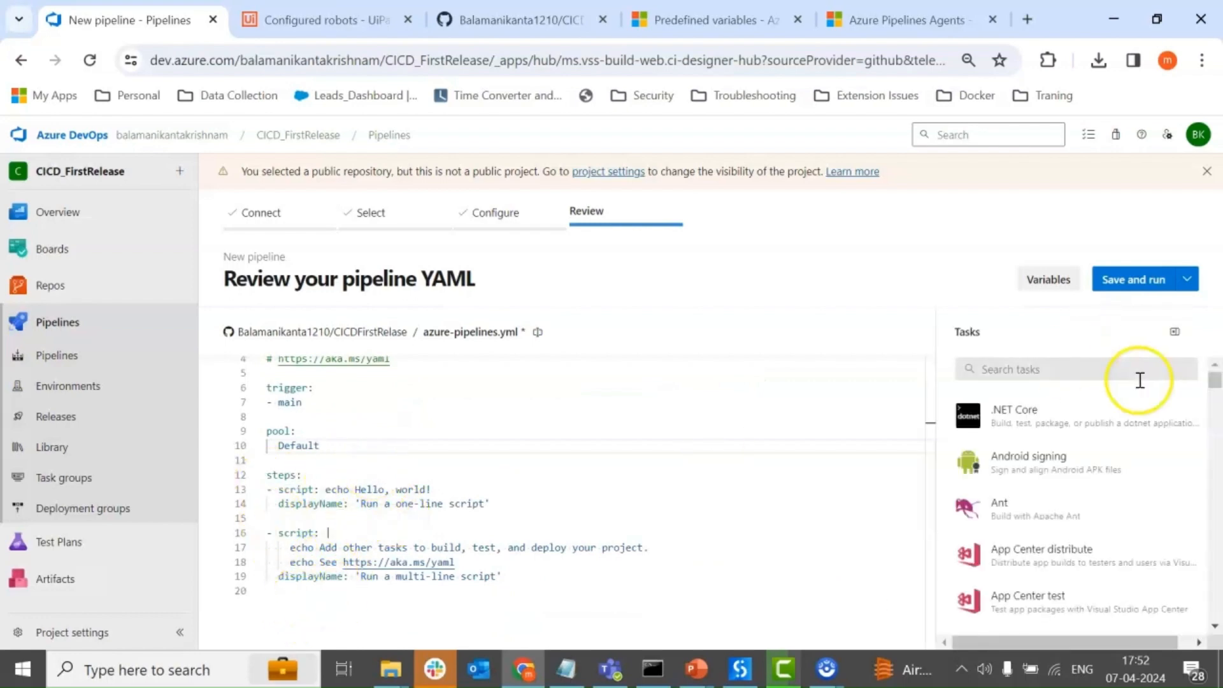
pyautogui.click(1068, 369)
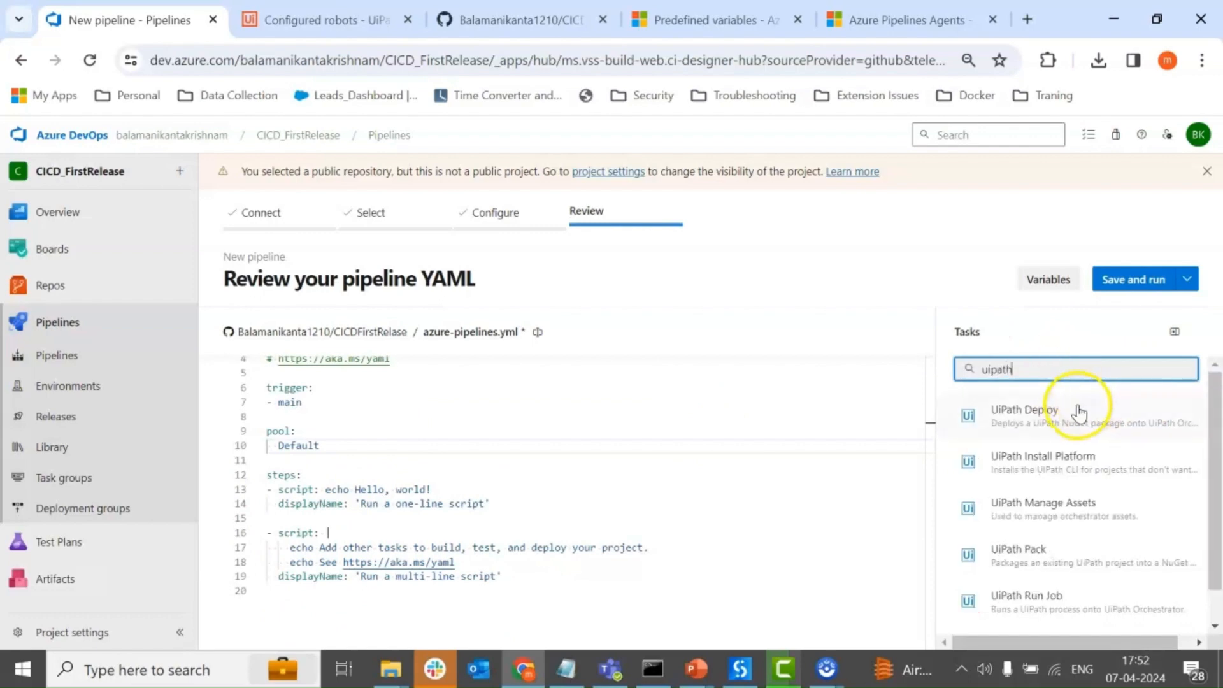
pyautogui.scroll(-2, 1073, 586)
pyautogui.scroll(2, 1085, 446)
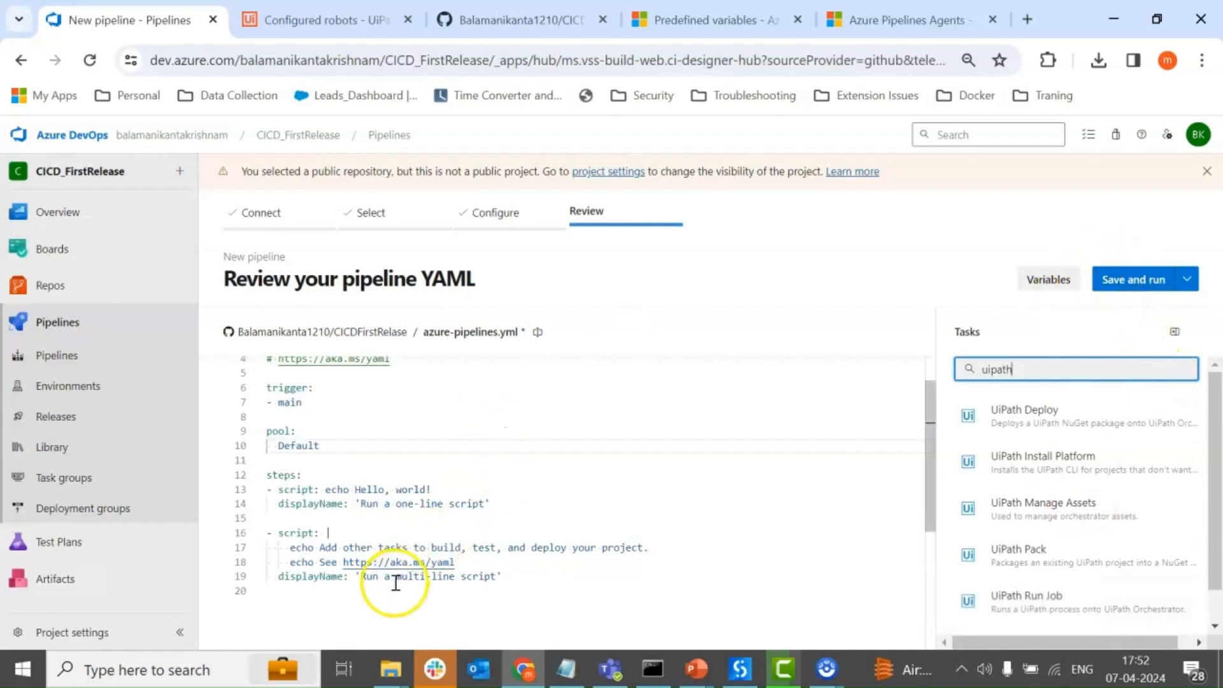
pyautogui.click(370, 593)
pyautogui.click(1033, 368)
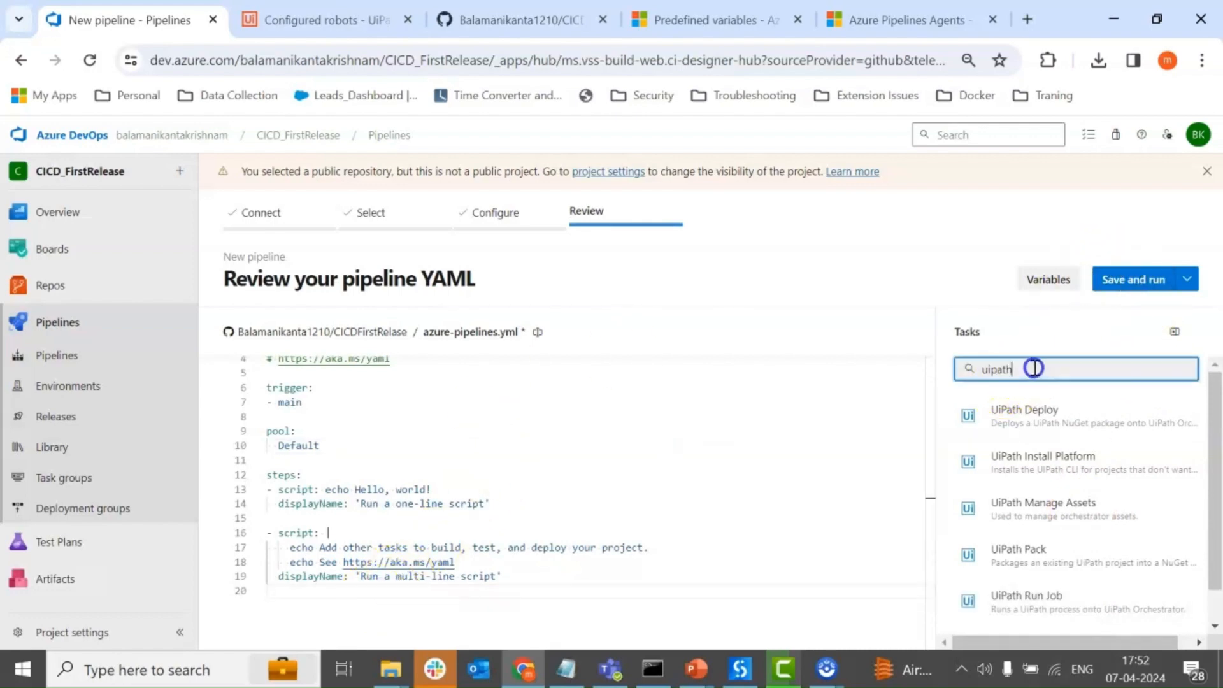
pyautogui.click(1049, 553)
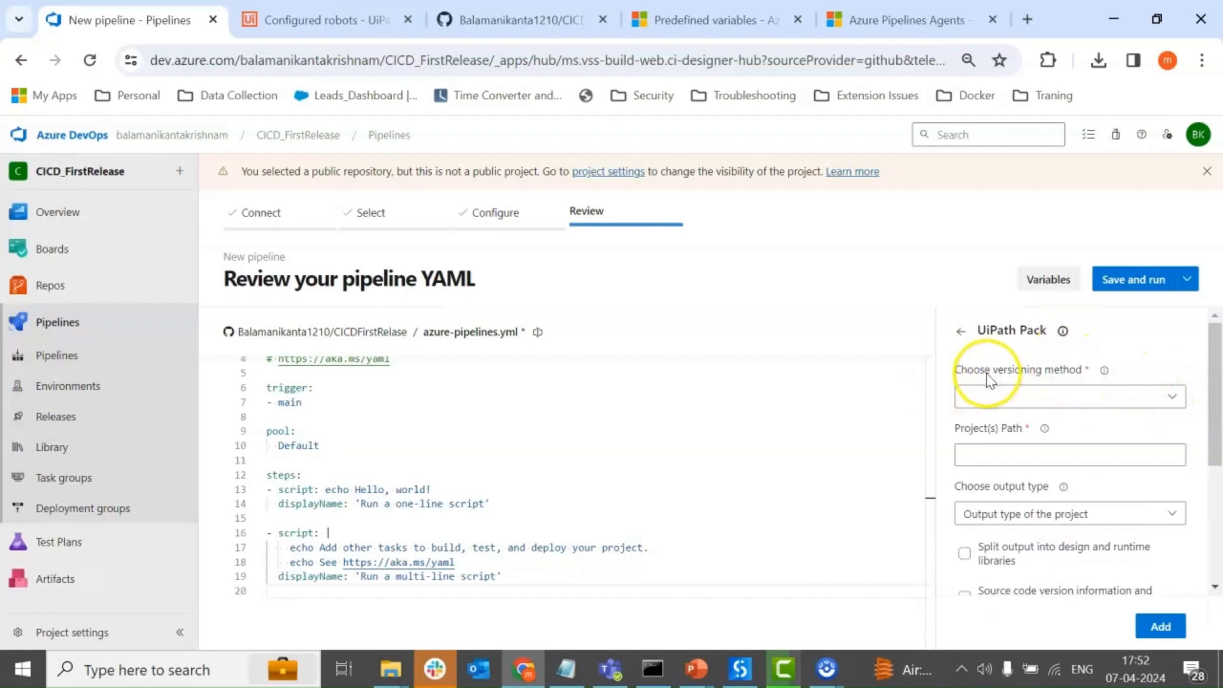
# Review the UiPath Pack versioning methods, including custom package versioning, and choose Auto generate the package version.
pyautogui.click(1102, 396)
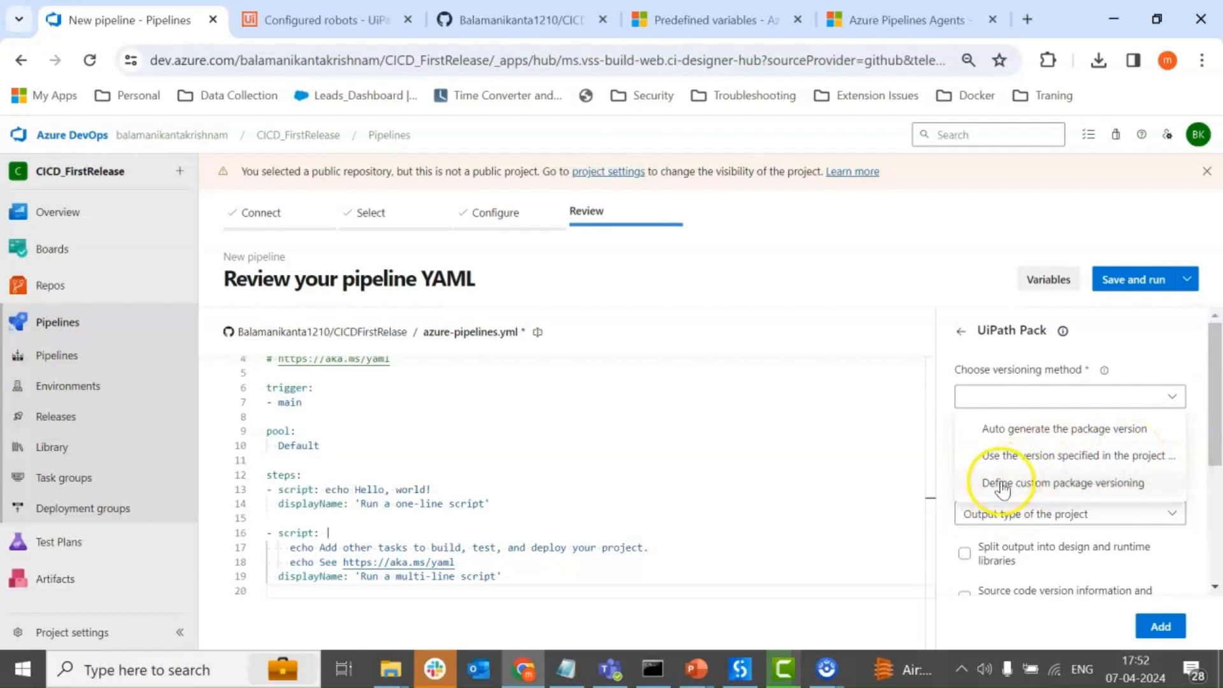
pyautogui.click(1138, 488)
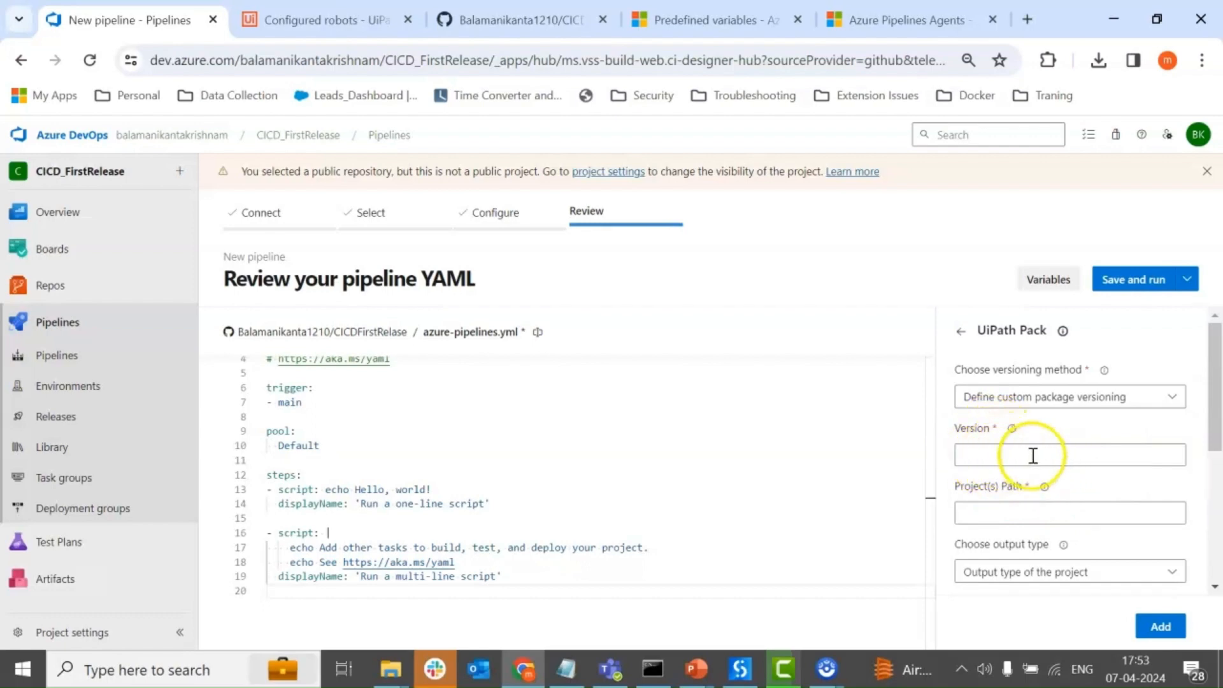
pyautogui.click(1090, 399)
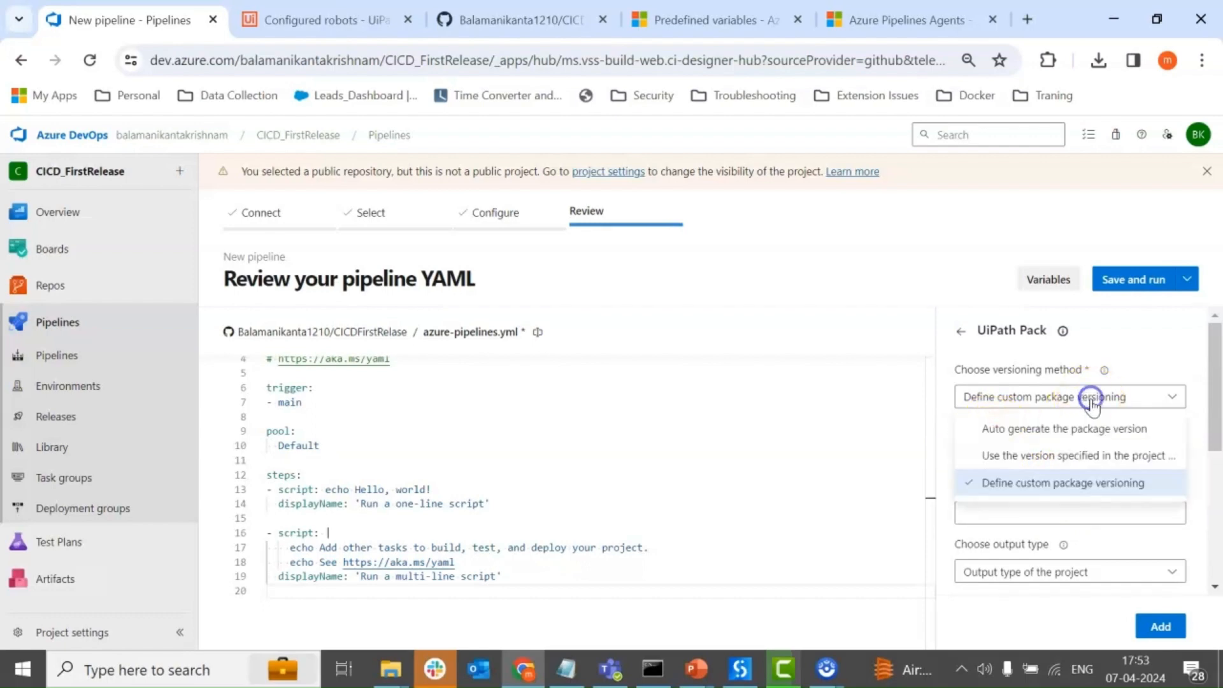
pyautogui.click(1043, 428)
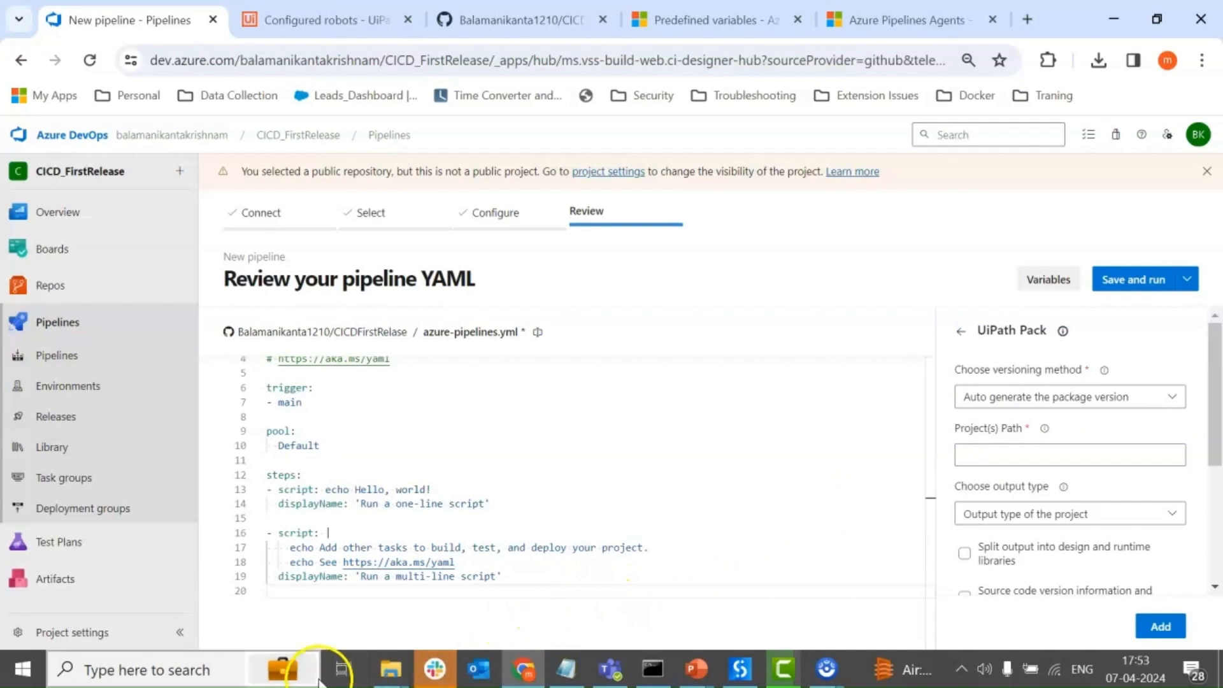
# Switch to File Explorer, examine folder 9 in agent1\_work and the contents of its s folder, and return to Chrome.
pyautogui.moveTo(388, 668)
pyautogui.click(181, 591)
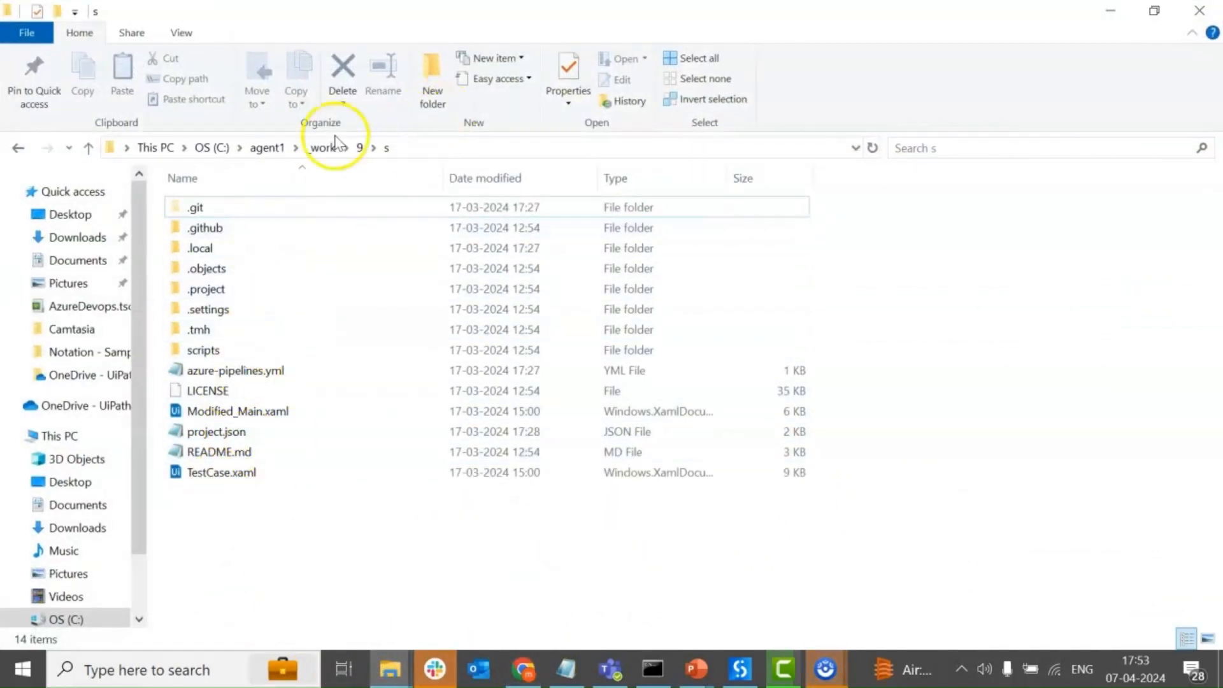
pyautogui.click(359, 148)
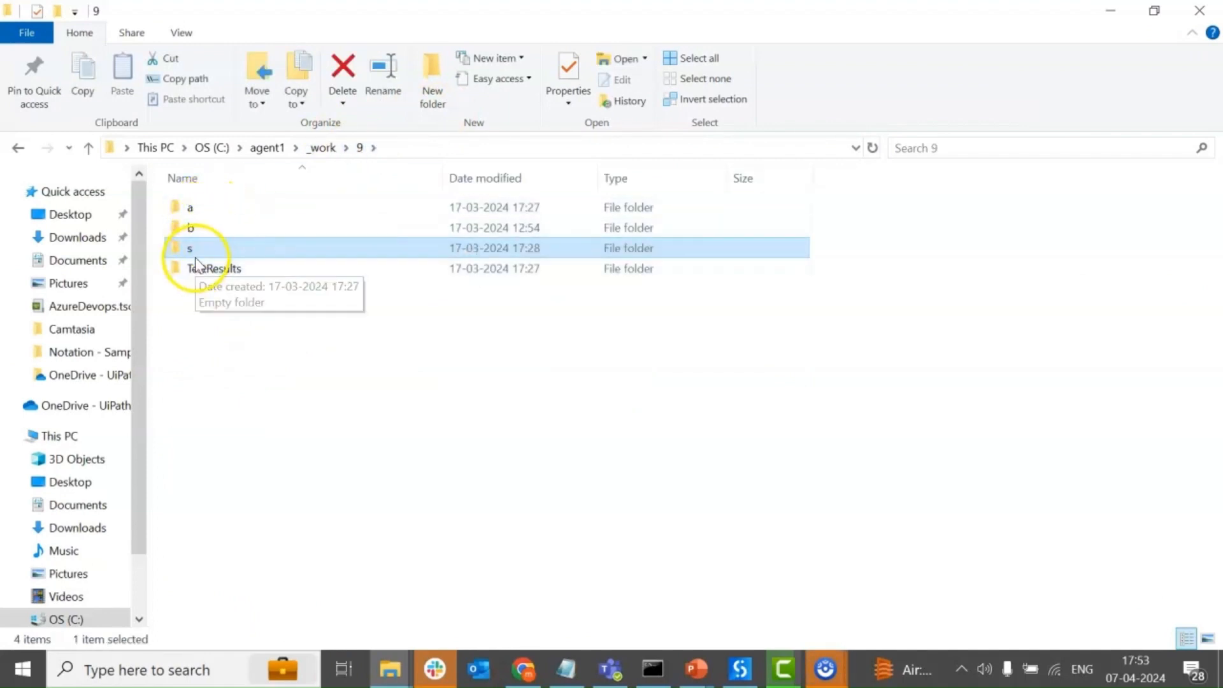
pyautogui.doubleClick(210, 252)
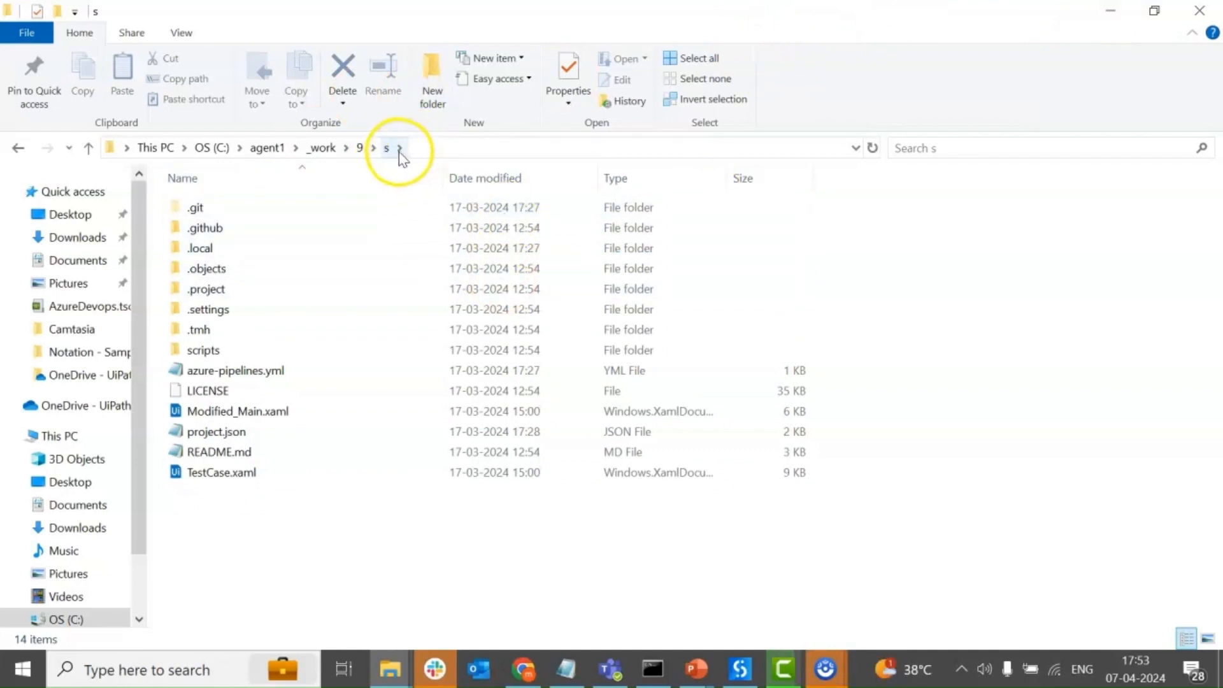
pyautogui.click(1110, 11)
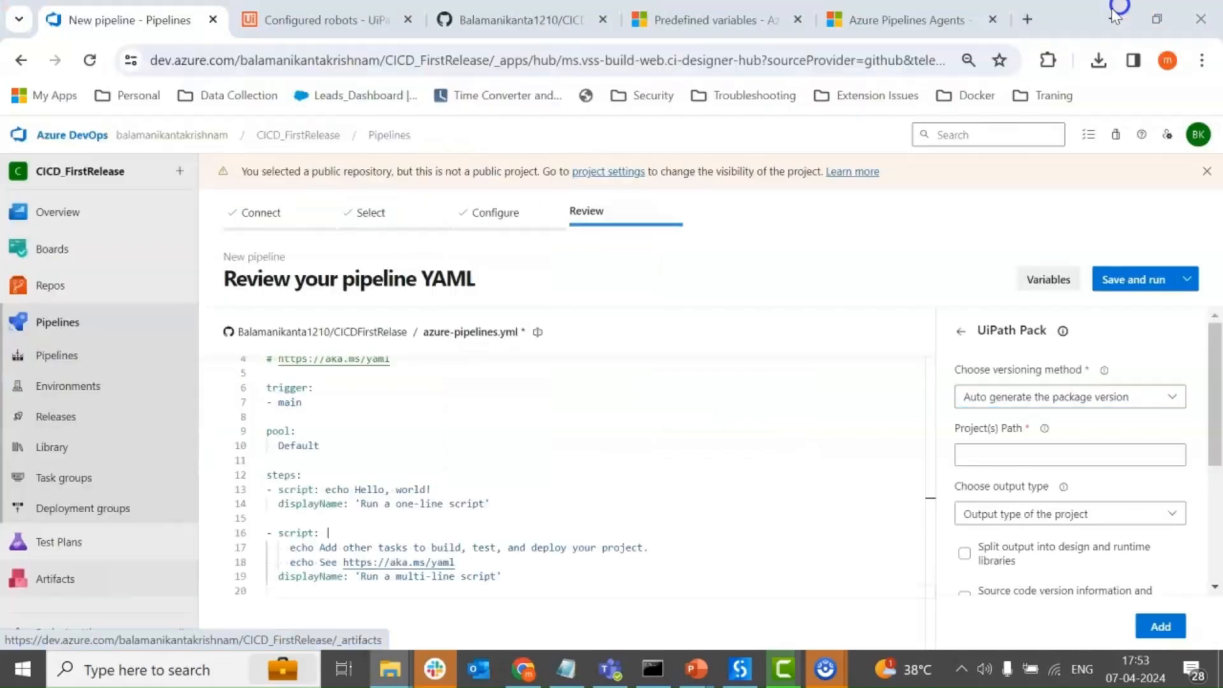
# Copy the Build.SourcesDirectory variable name from the Predefined variables page, and set UiPath Pack's project path to $(Build.SourcesDirectory).
pyautogui.click(726, 19)
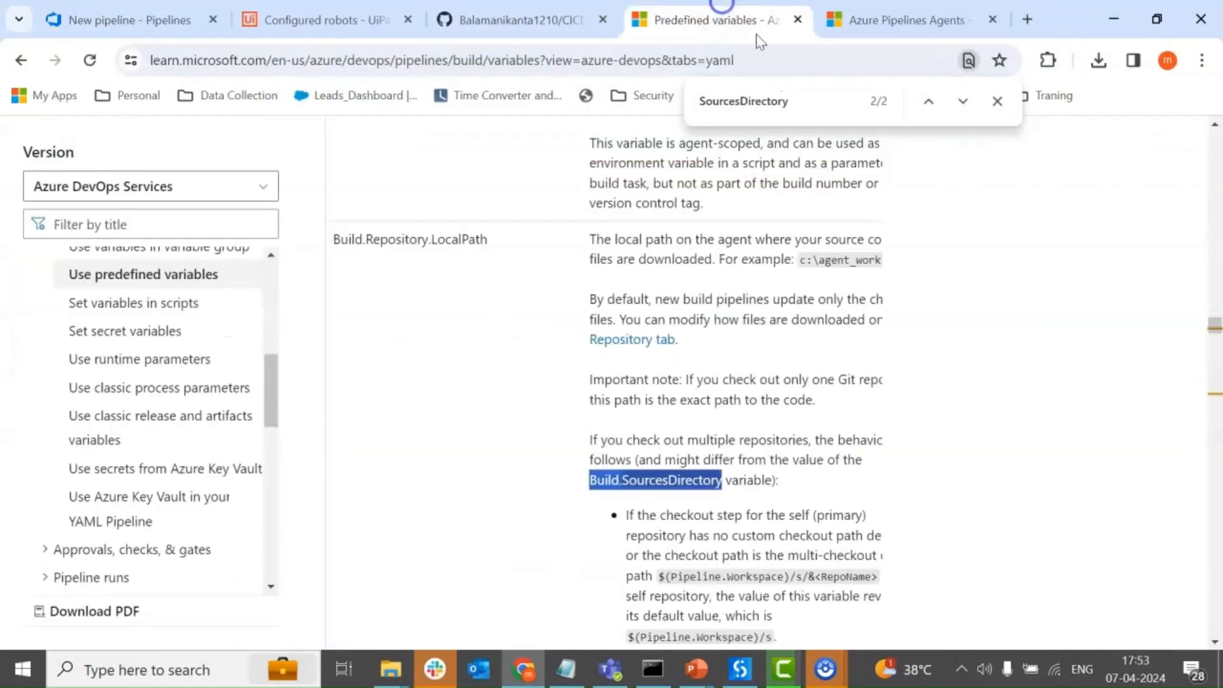
pyautogui.rightClick(656, 479)
pyautogui.click(767, 245)
pyautogui.click(169, 20)
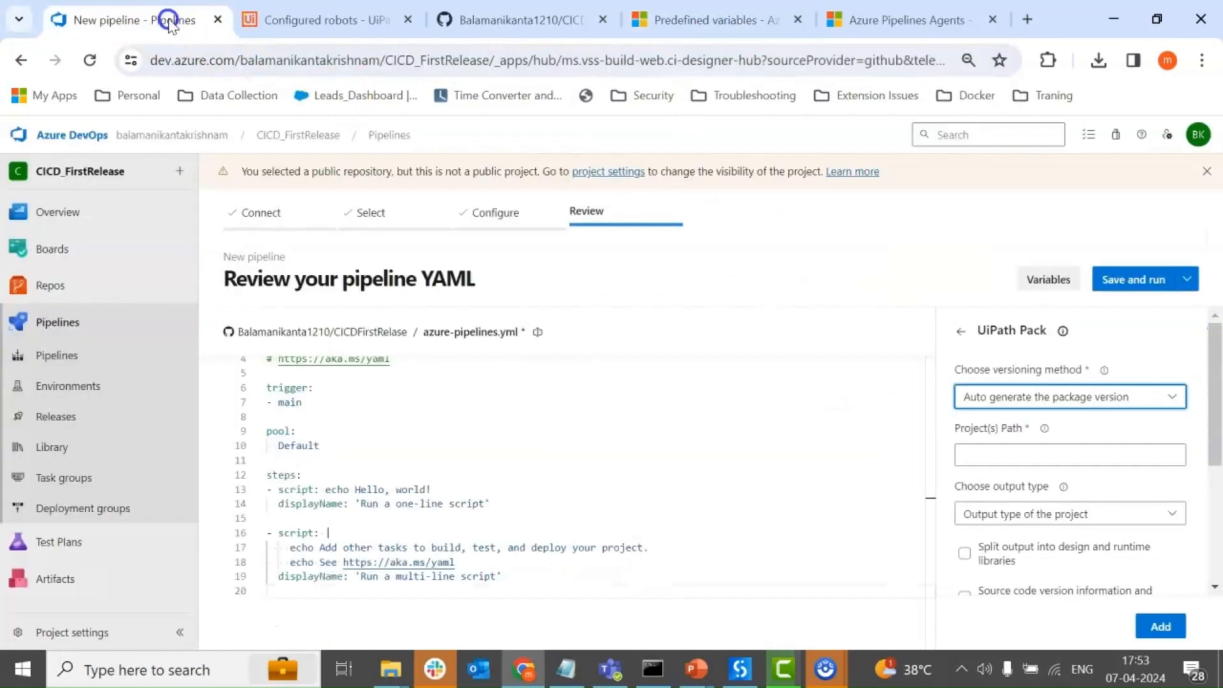
pyautogui.click(1002, 457)
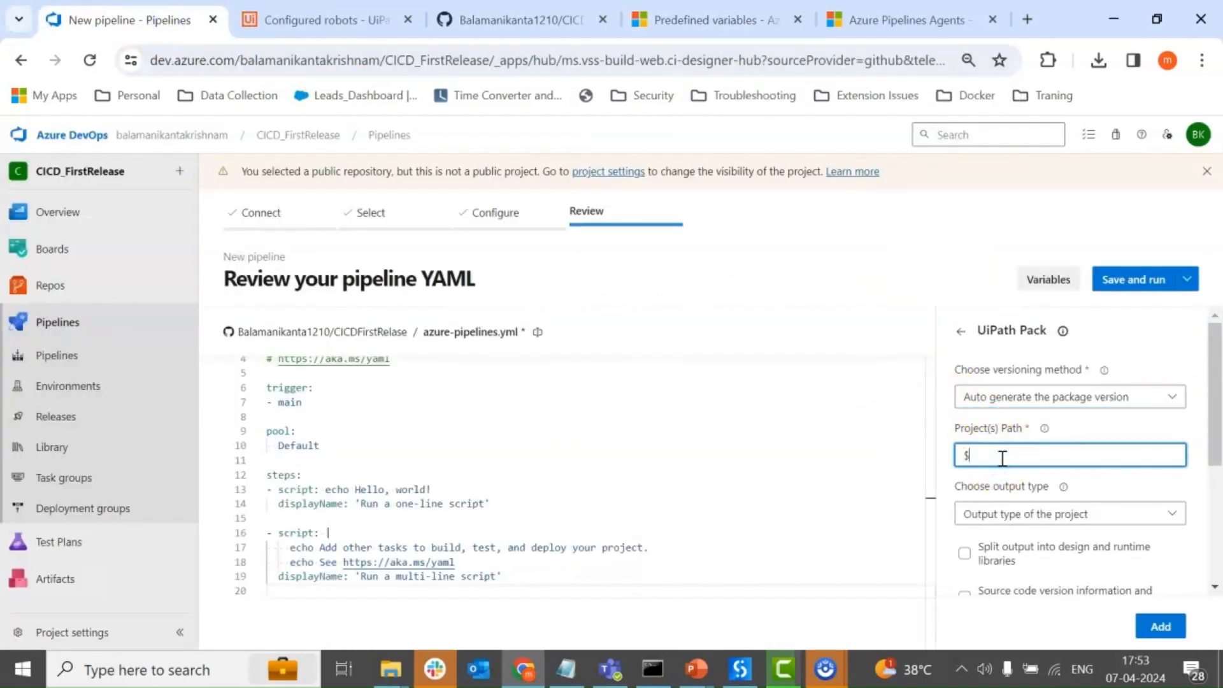
pyautogui.write('$(')
pyautogui.hotkey('ctrl', 'v')
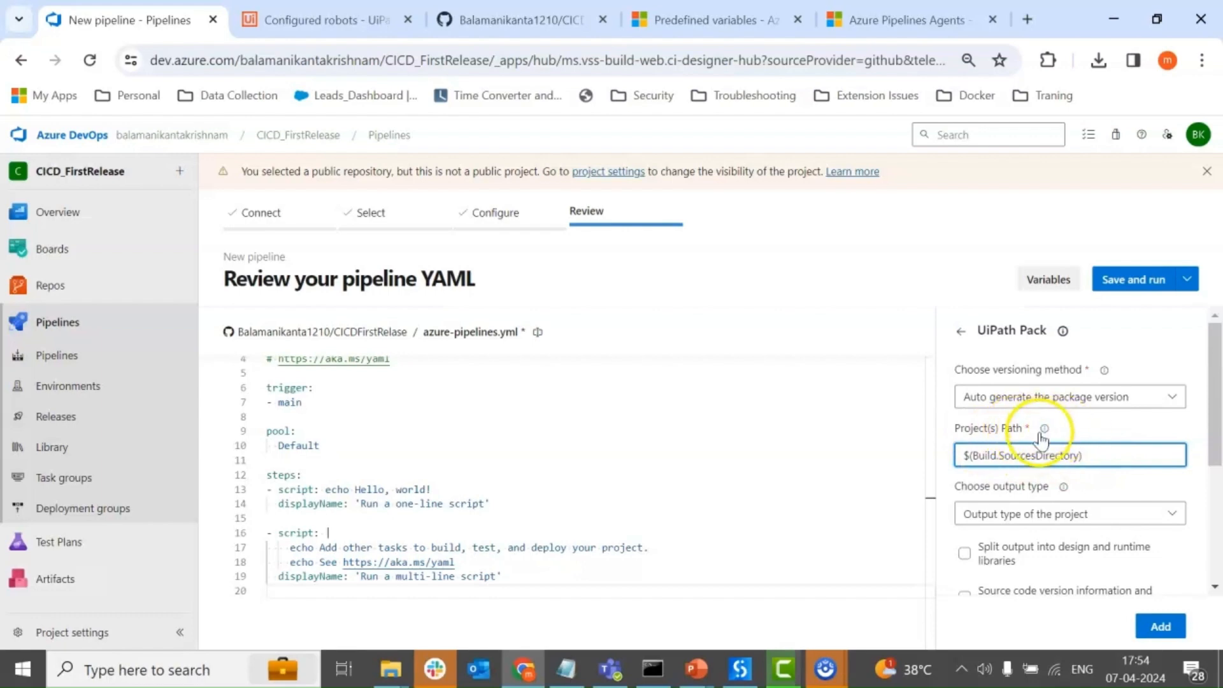
# Review UiPath Pack's output type options, keeping Output type of the project, and check the Orchestrator connection choices.
pyautogui.scroll(-2, 1031, 433)
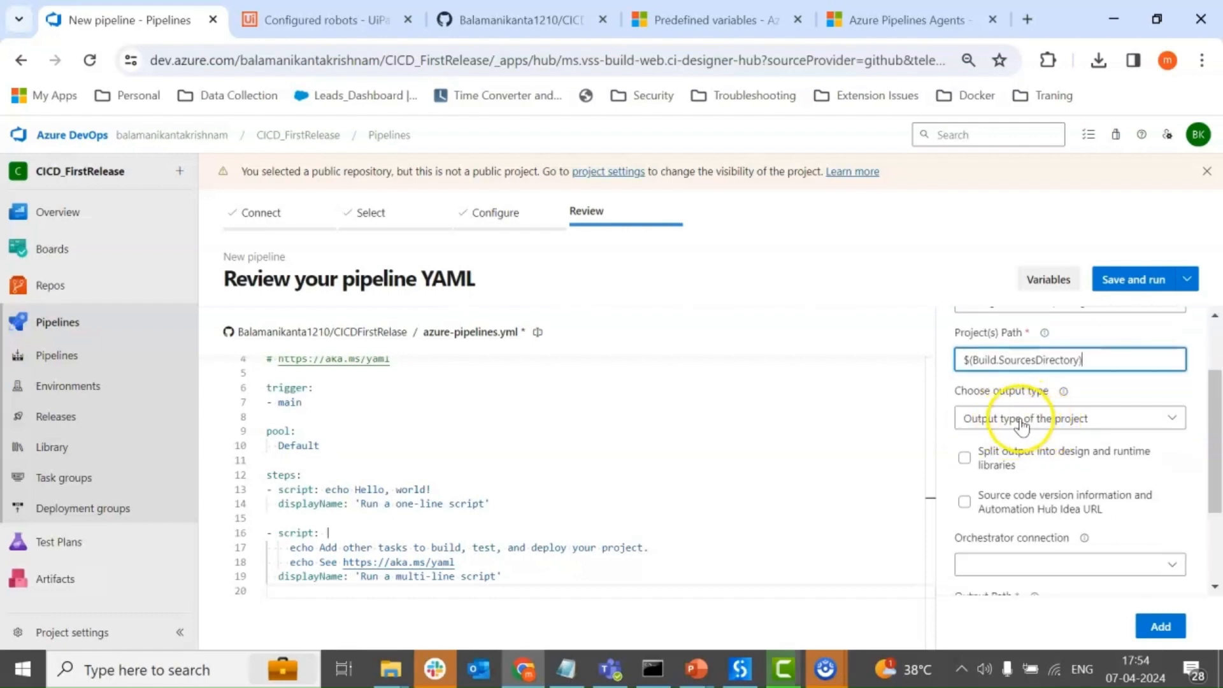
pyautogui.click(1019, 422)
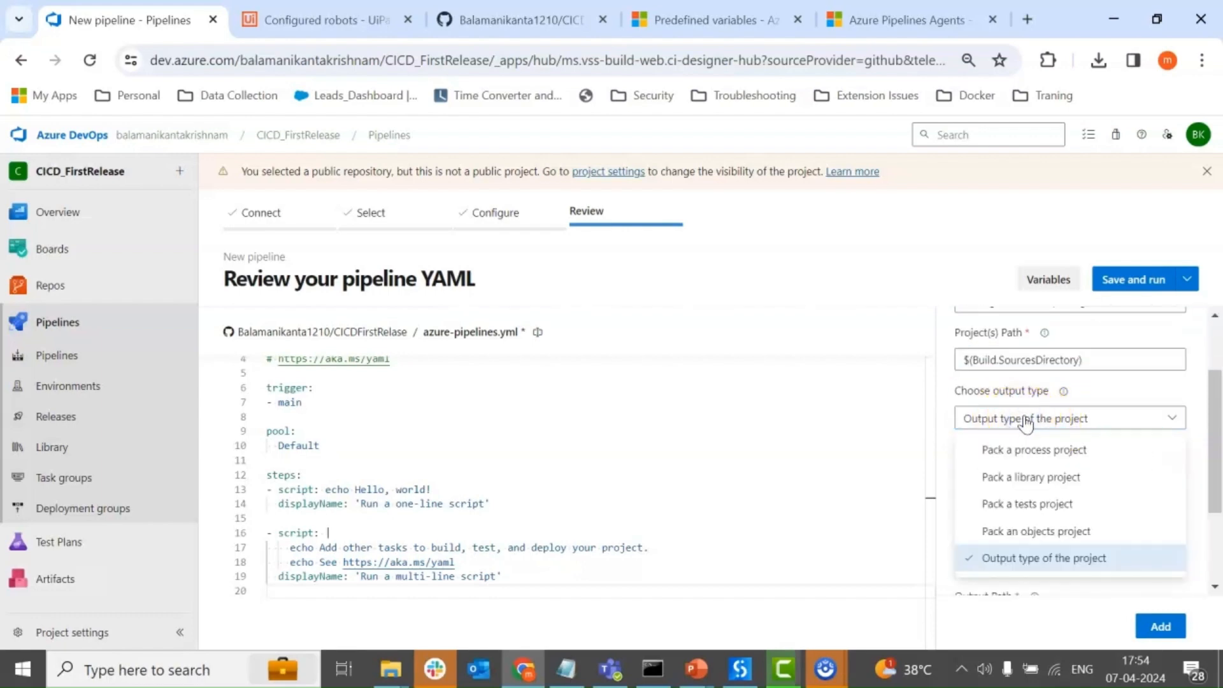
pyautogui.click(1037, 436)
pyautogui.click(1105, 395)
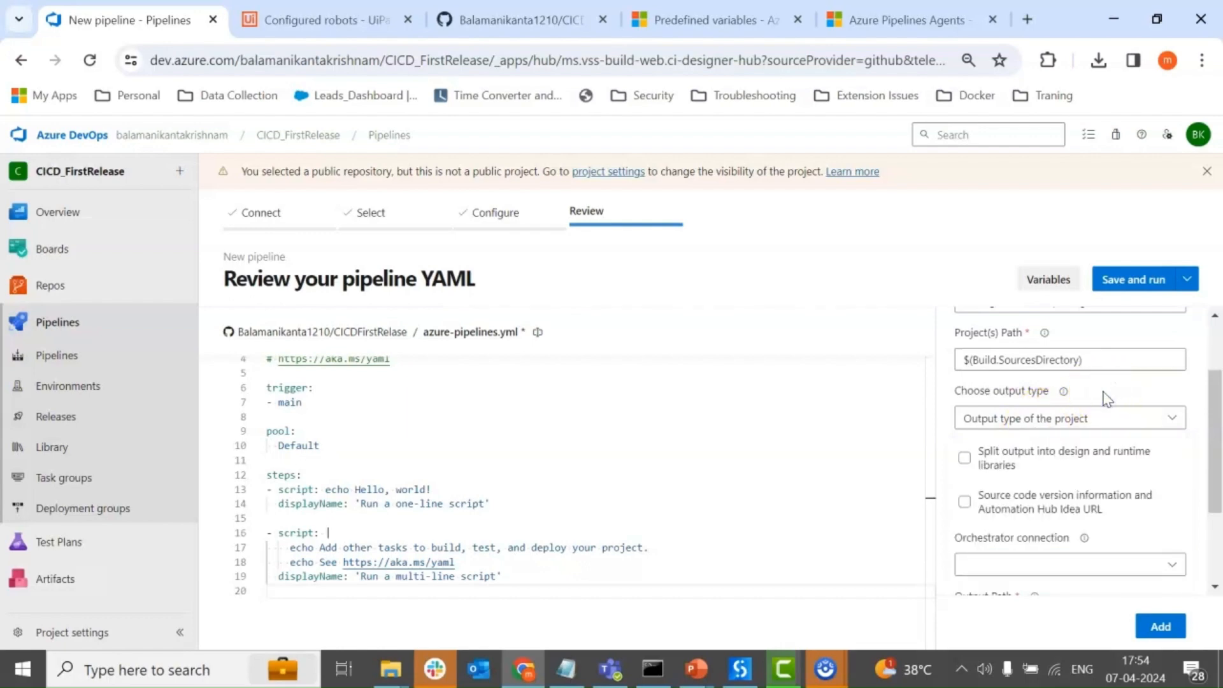
pyautogui.scroll(-3, 1106, 398)
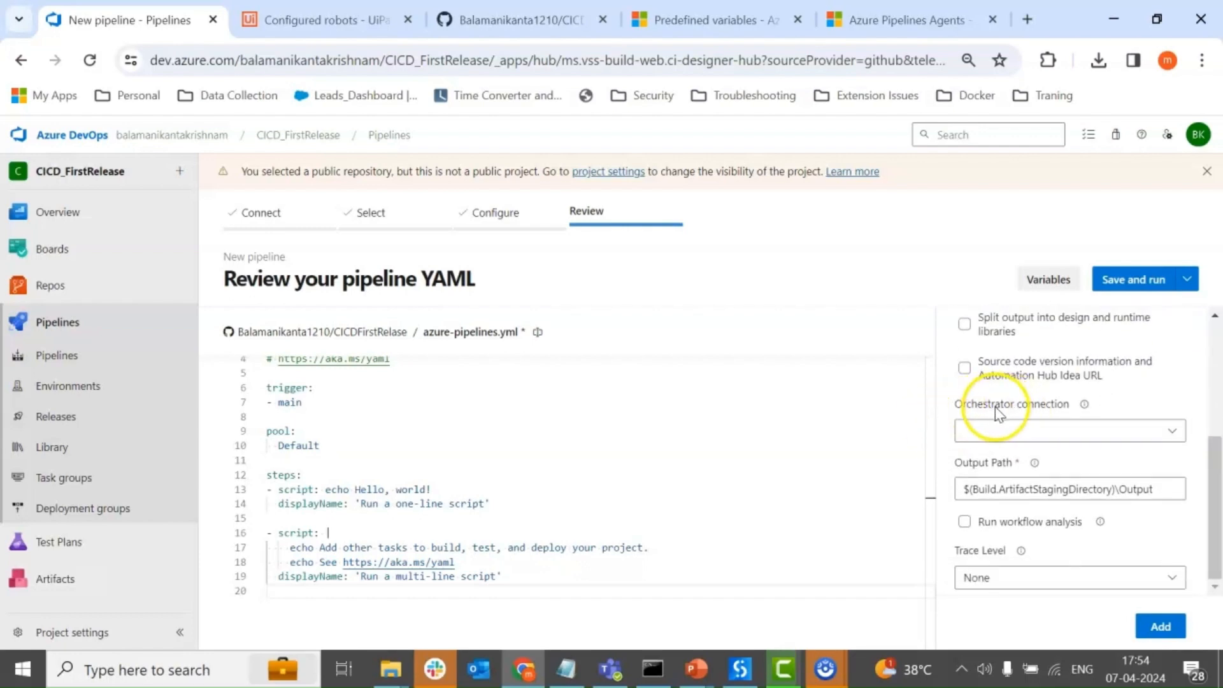
pyautogui.click(1061, 439)
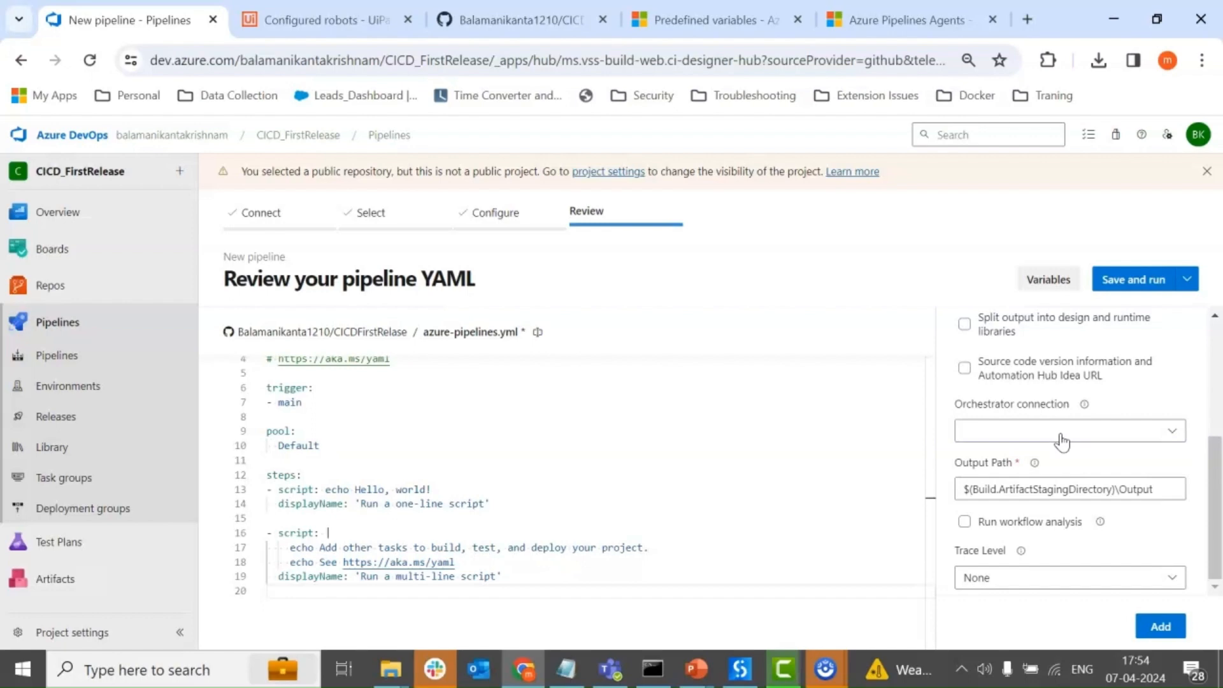
pyautogui.click(1061, 437)
pyautogui.click(1073, 433)
pyautogui.click(1070, 427)
pyautogui.click(1133, 405)
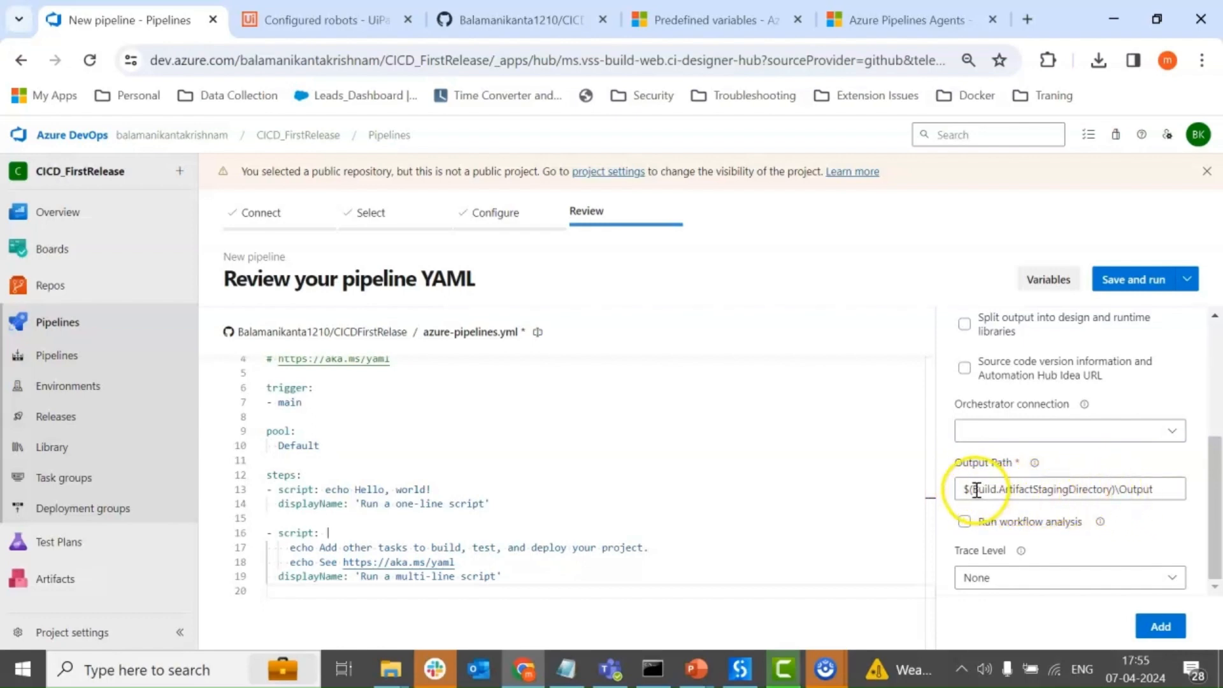
# Look up Build.ArtifactStagingDirectory from the output path on the Predefined variables page, examine its example folder, and return to the pipeline.
pyautogui.moveTo(975, 488); pyautogui.dragTo(1111, 489)
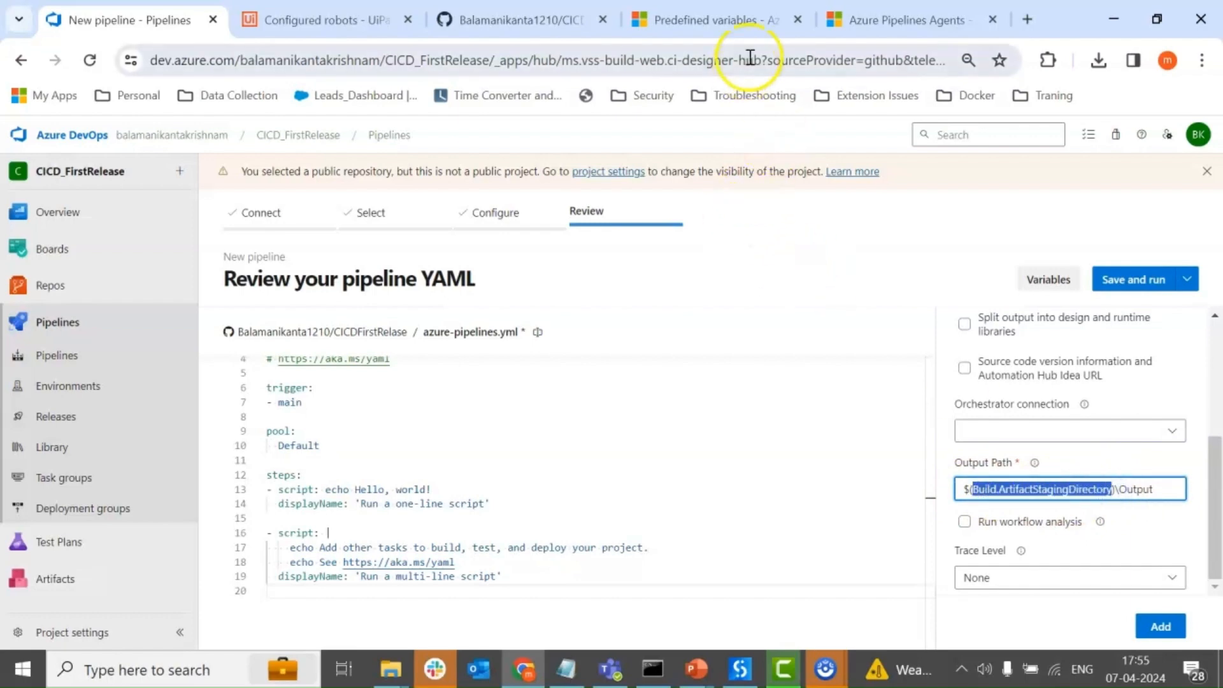
pyautogui.click(751, 14)
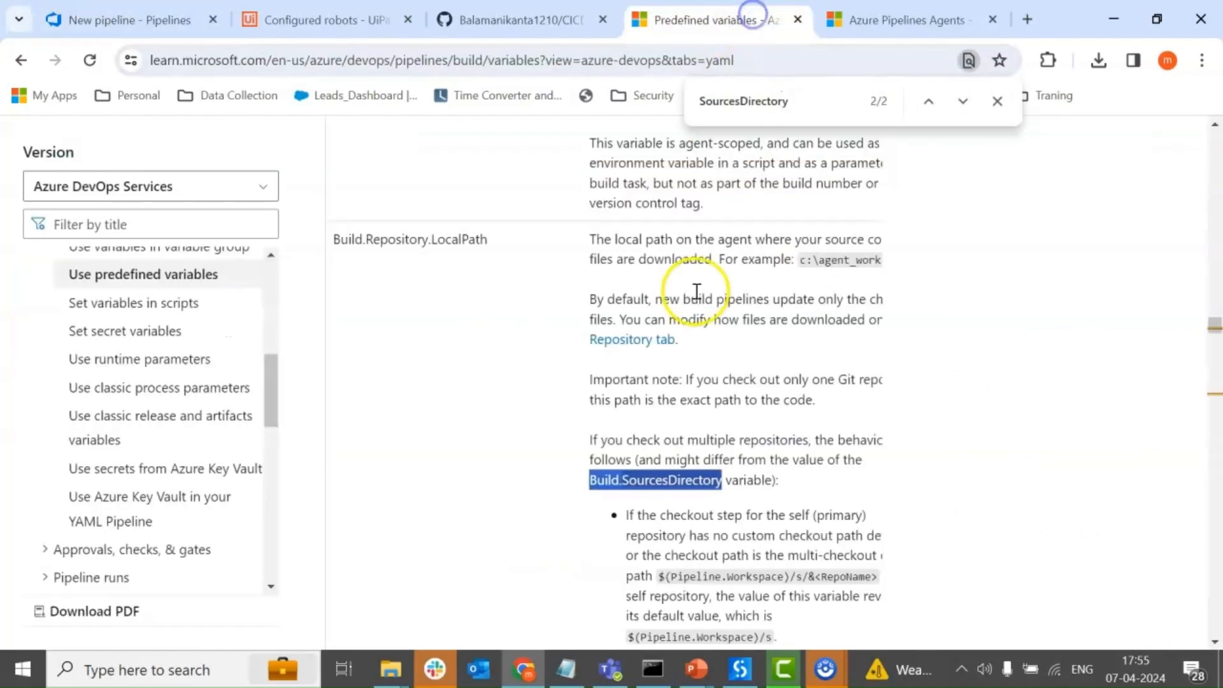
pyautogui.hotkey('ctrl', 'f')
pyautogui.hotkey('ctrl', 'v')
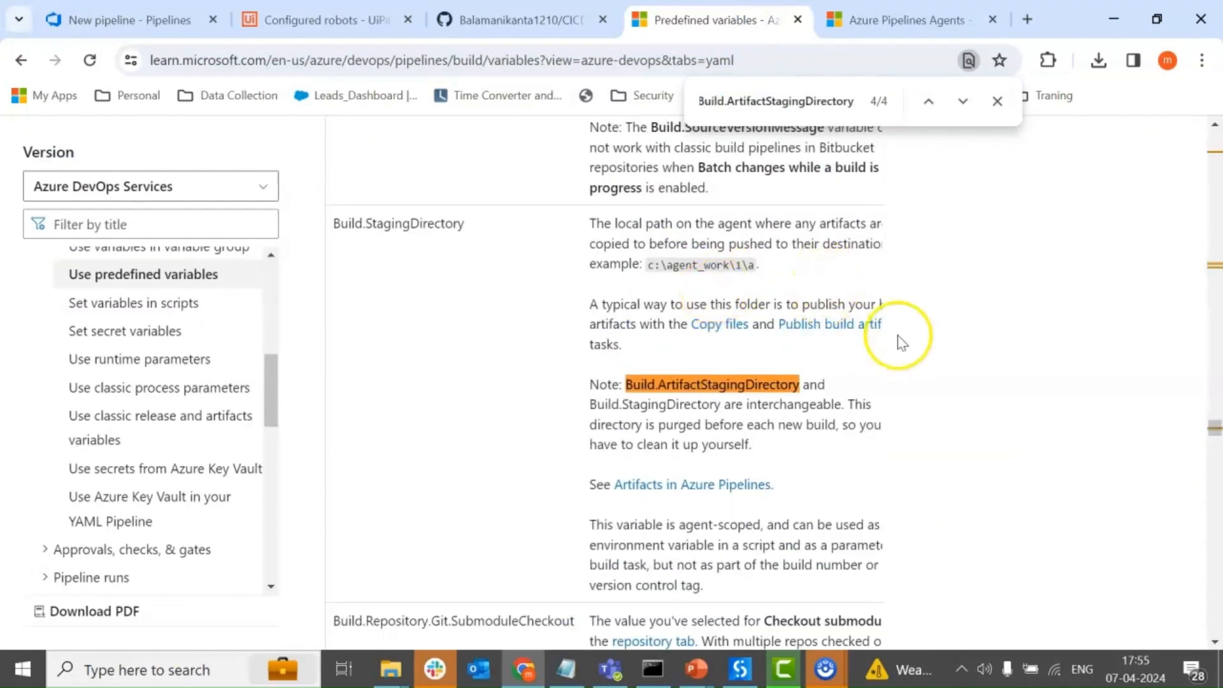
pyautogui.scroll(1, 726, 306)
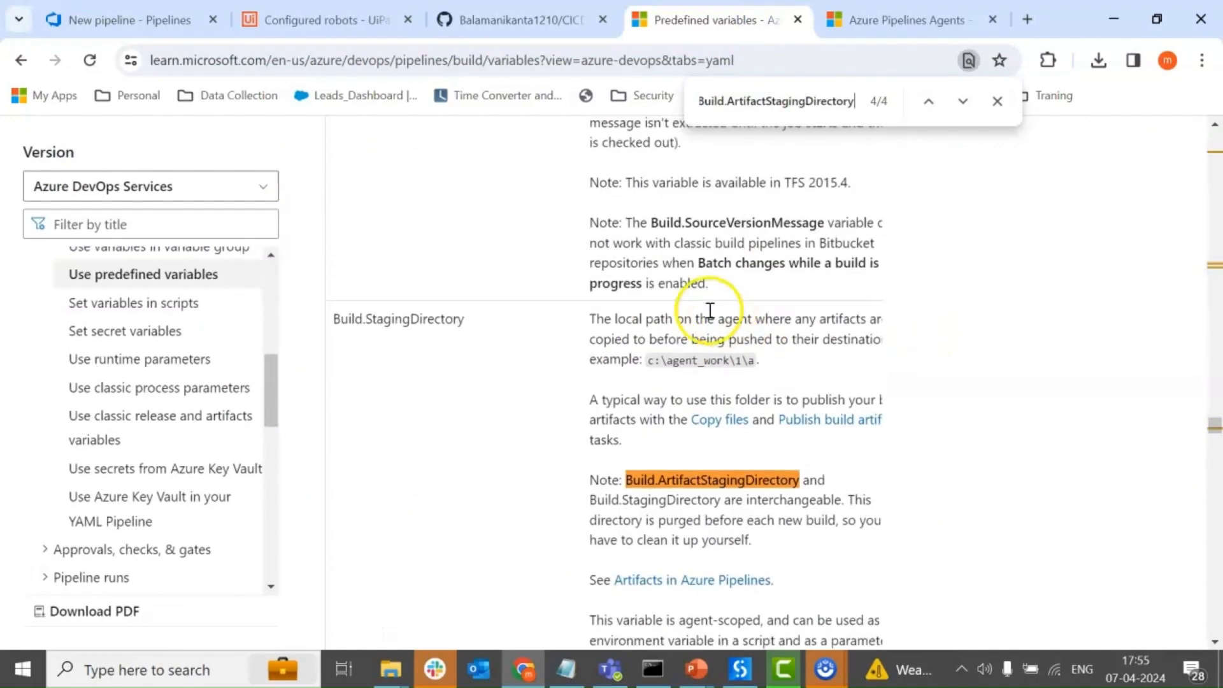
pyautogui.click(752, 360)
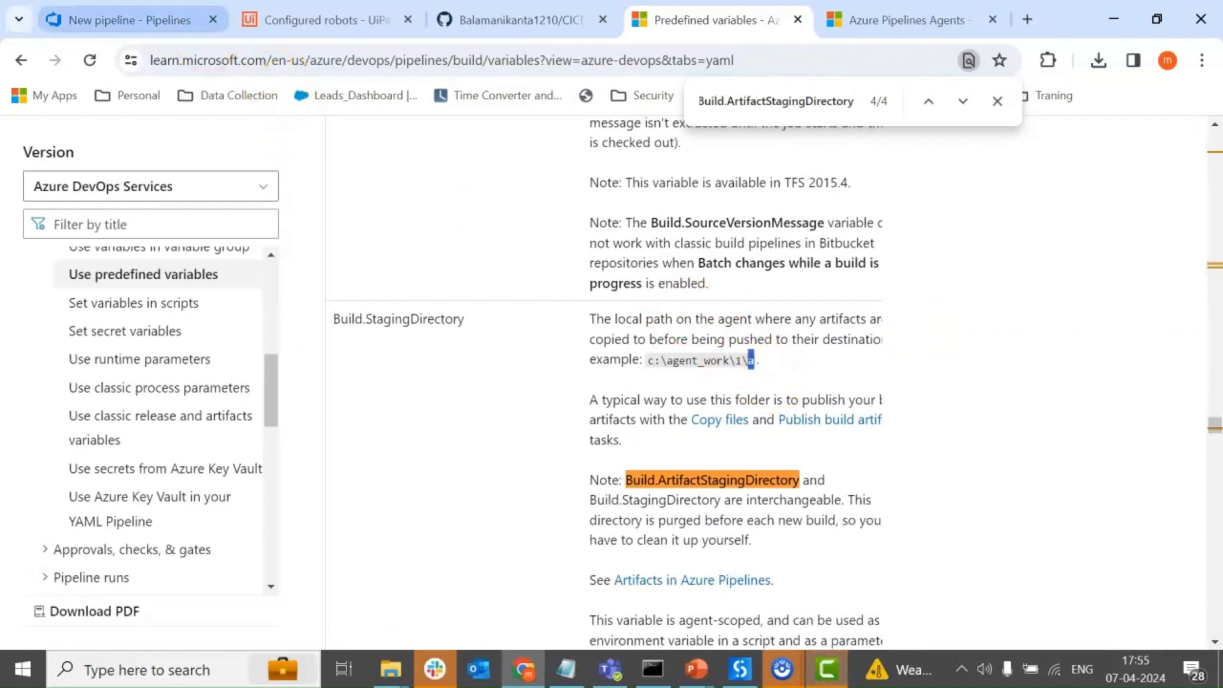
pyautogui.click(121, 20)
# Add the UiPath Pack task with output path $(Build.ArtifactStagingDirectory)\Output on the YAML's empty last line, and start an unindented line below it.
pyautogui.moveTo(1152, 489); pyautogui.dragTo(1122, 489)
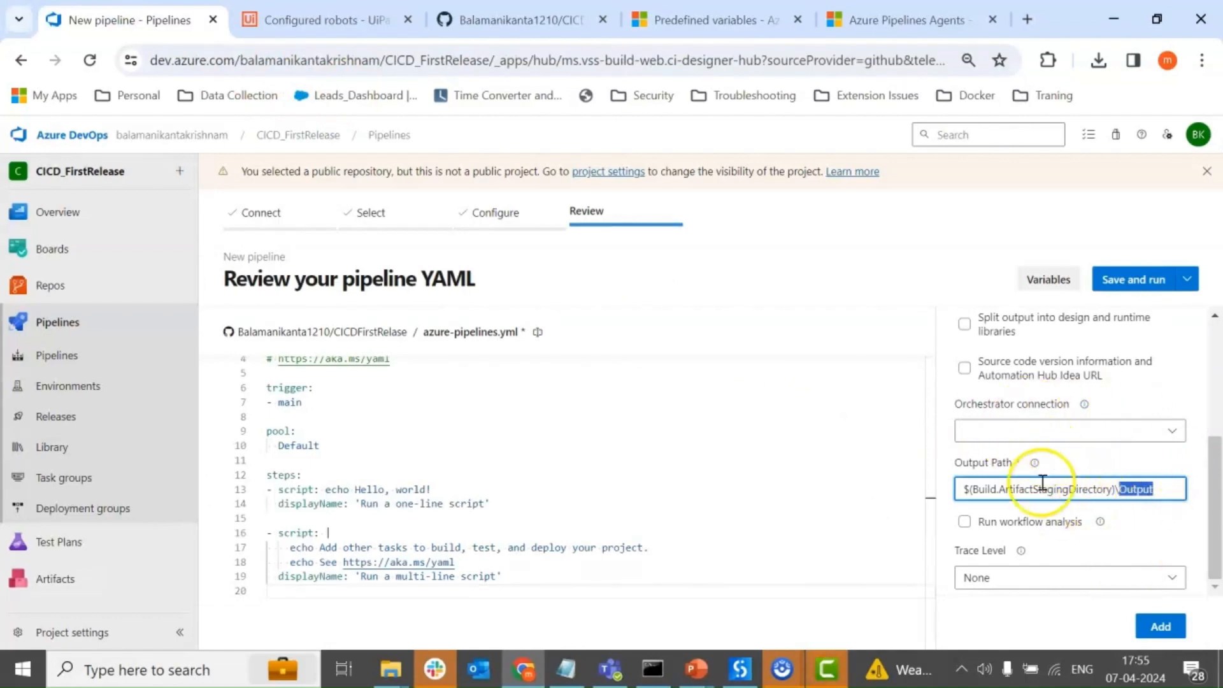
pyautogui.scroll(-3, 285, 484)
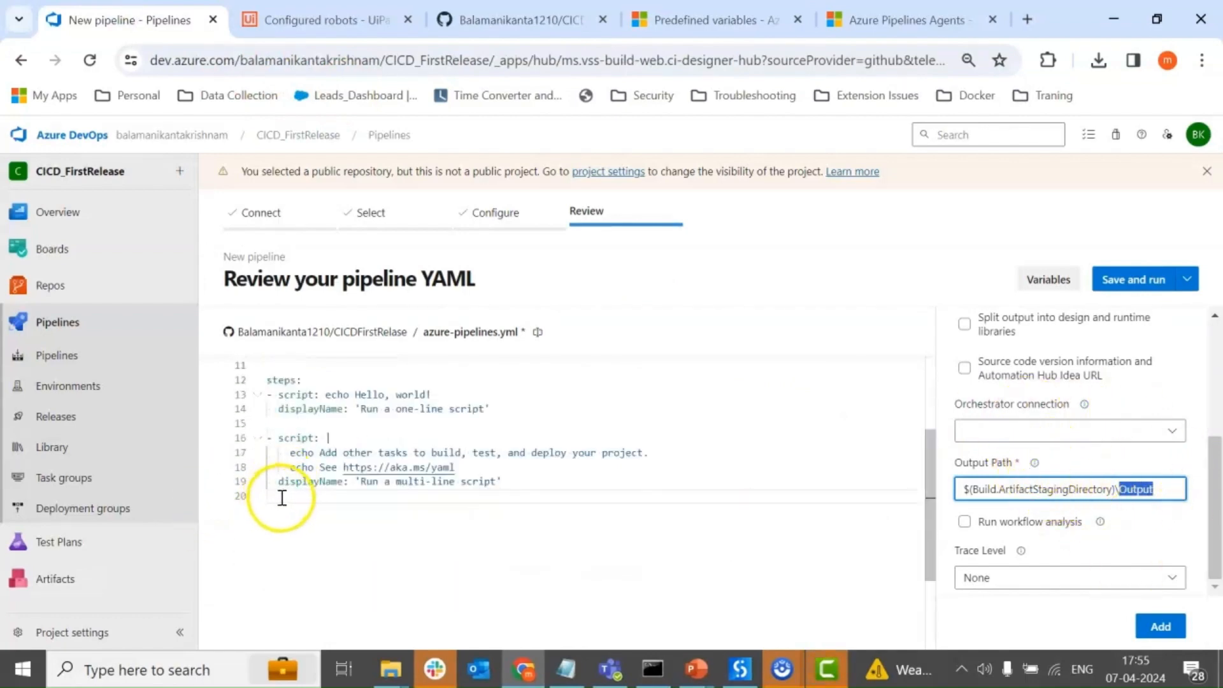
pyautogui.click(282, 495)
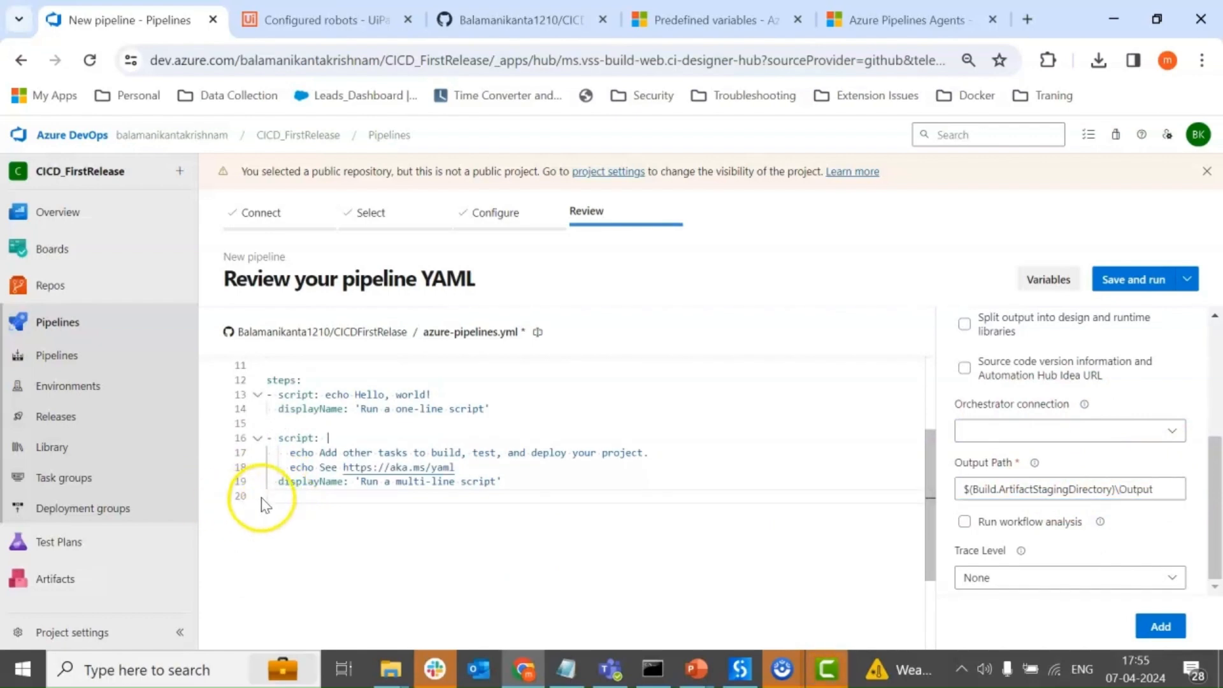
pyautogui.click(1160, 627)
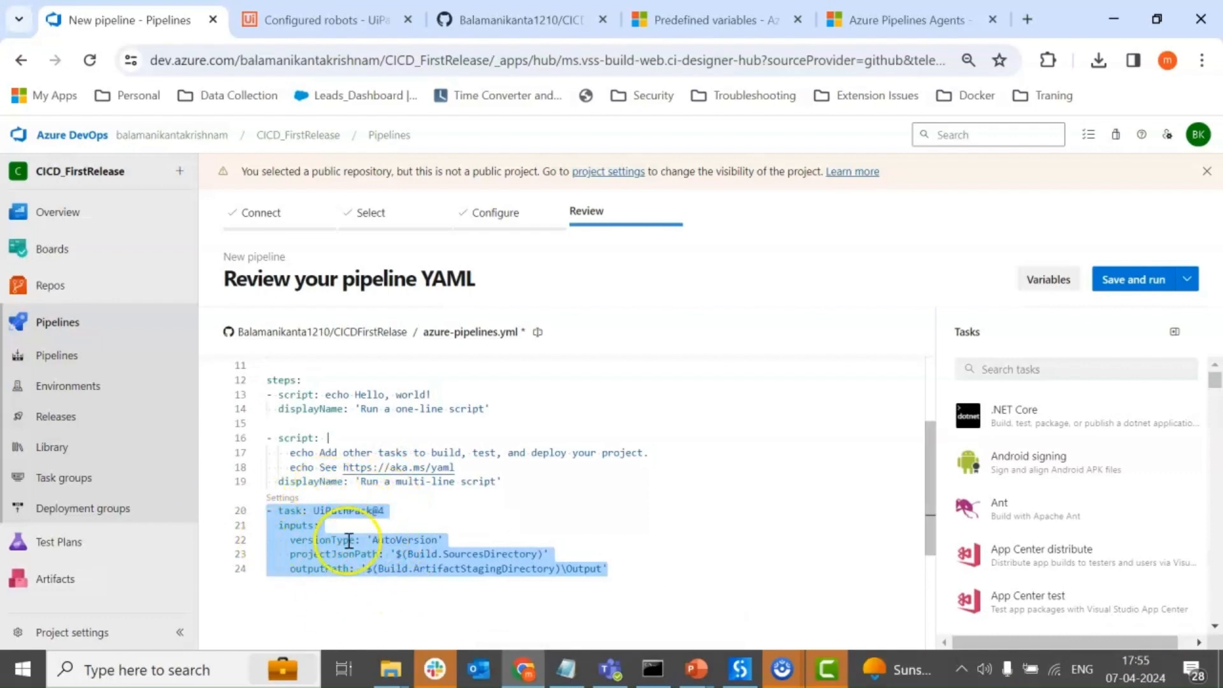
pyautogui.click(621, 568)
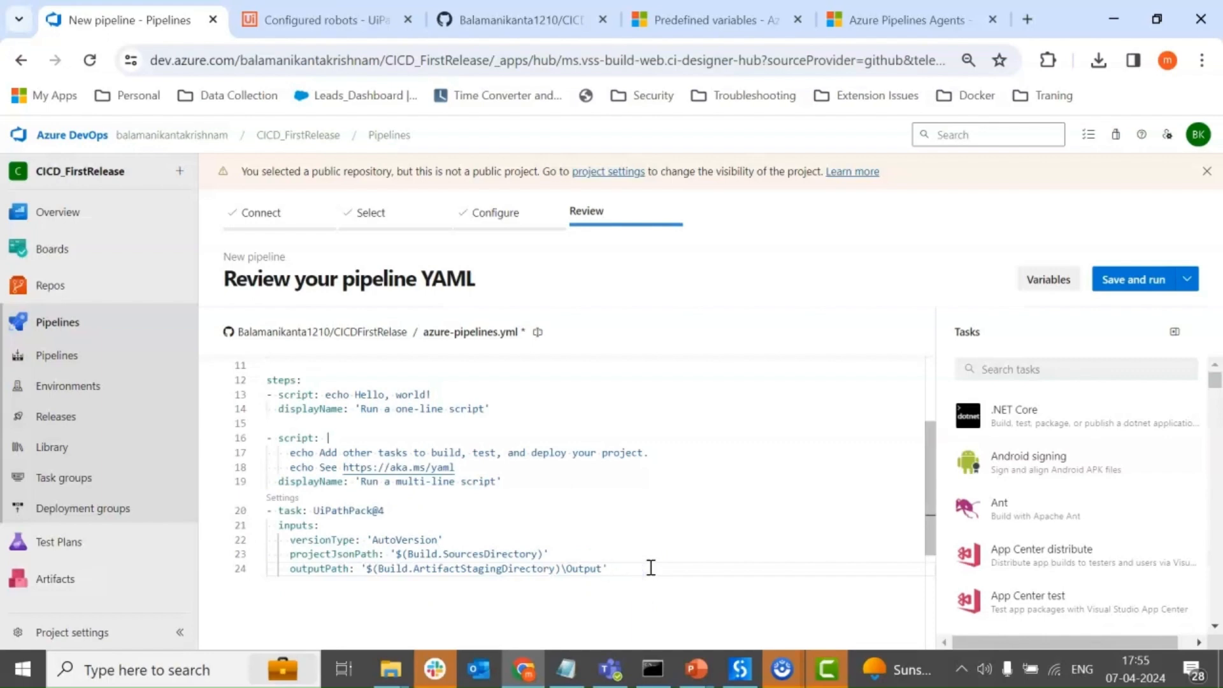
pyautogui.press('Return')
pyautogui.press('BackSpace')
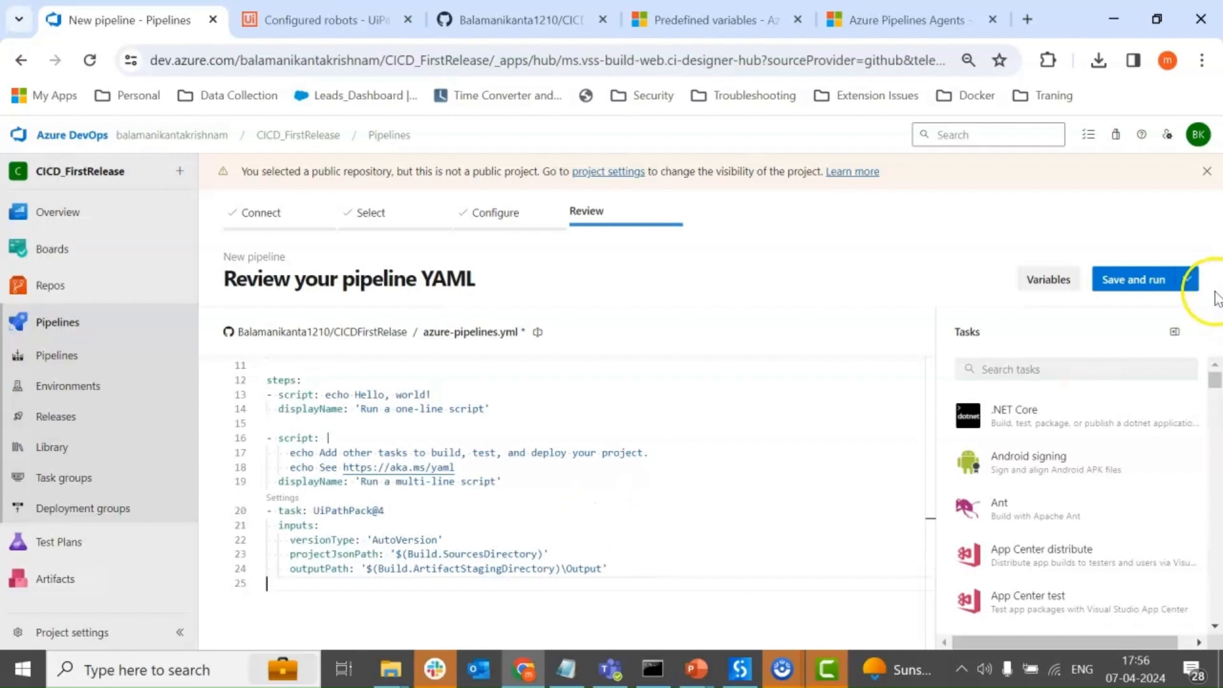
# Search the task assistant for artifact tasks and open the Publish build artifacts task's settings.
pyautogui.click(1098, 371)
pyautogui.write('ar')
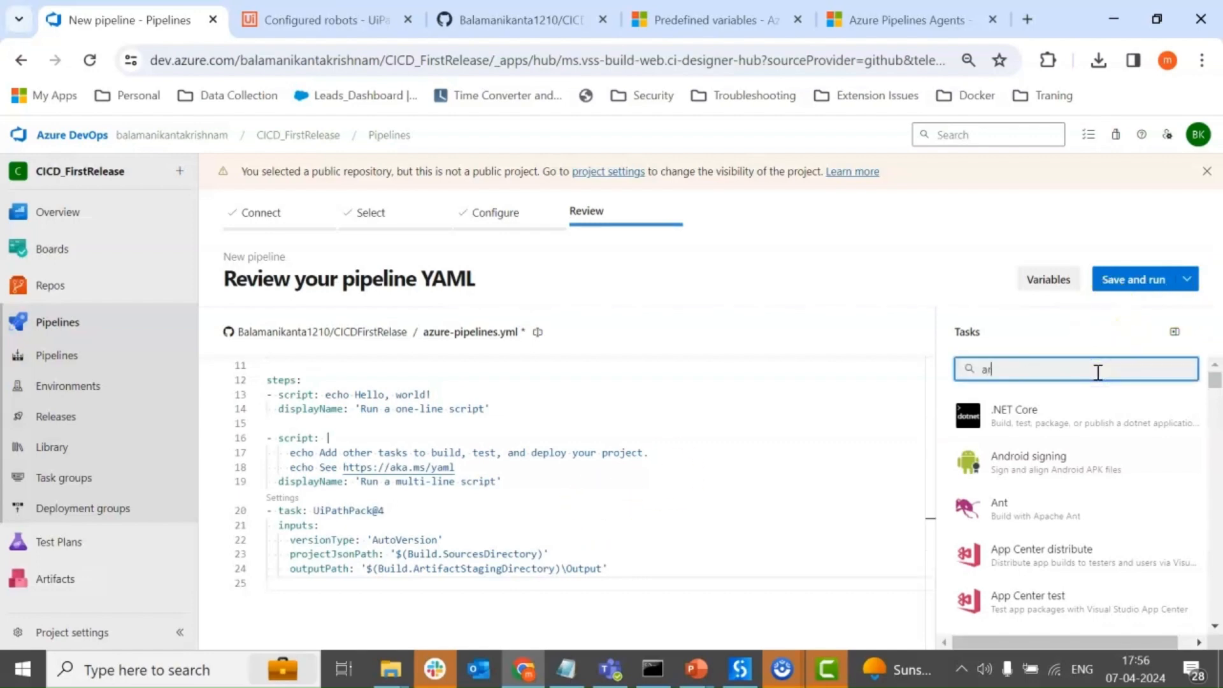
pyautogui.write('tifica')
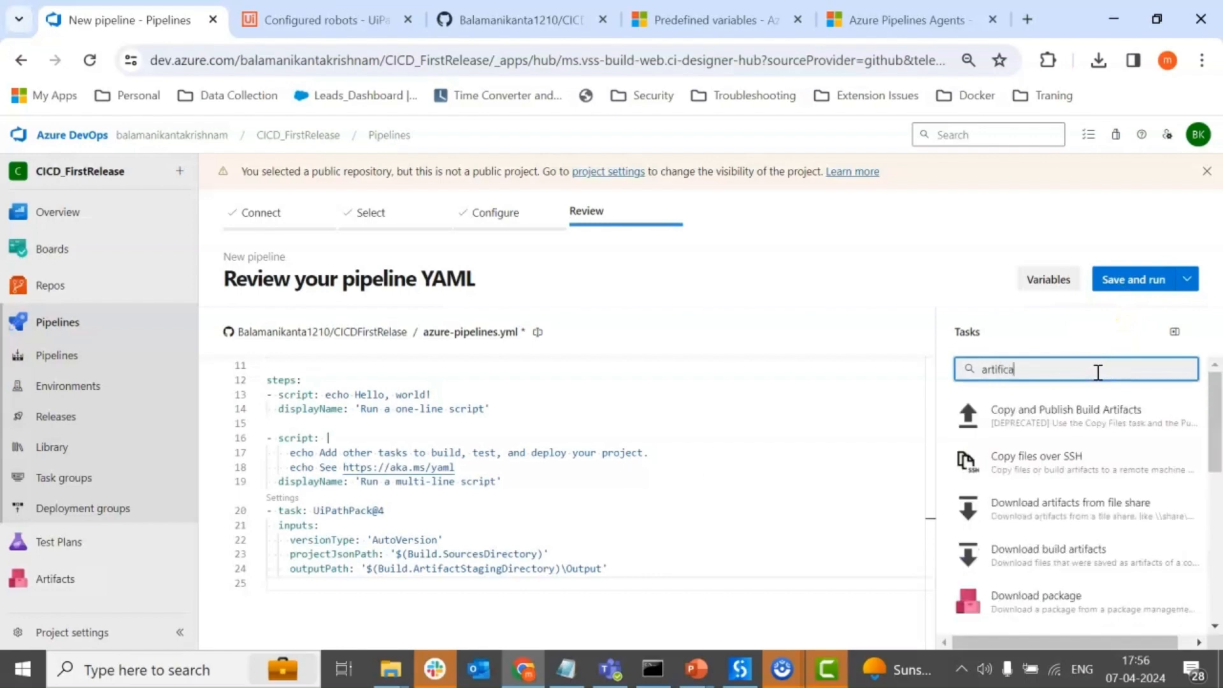
pyautogui.write('t')
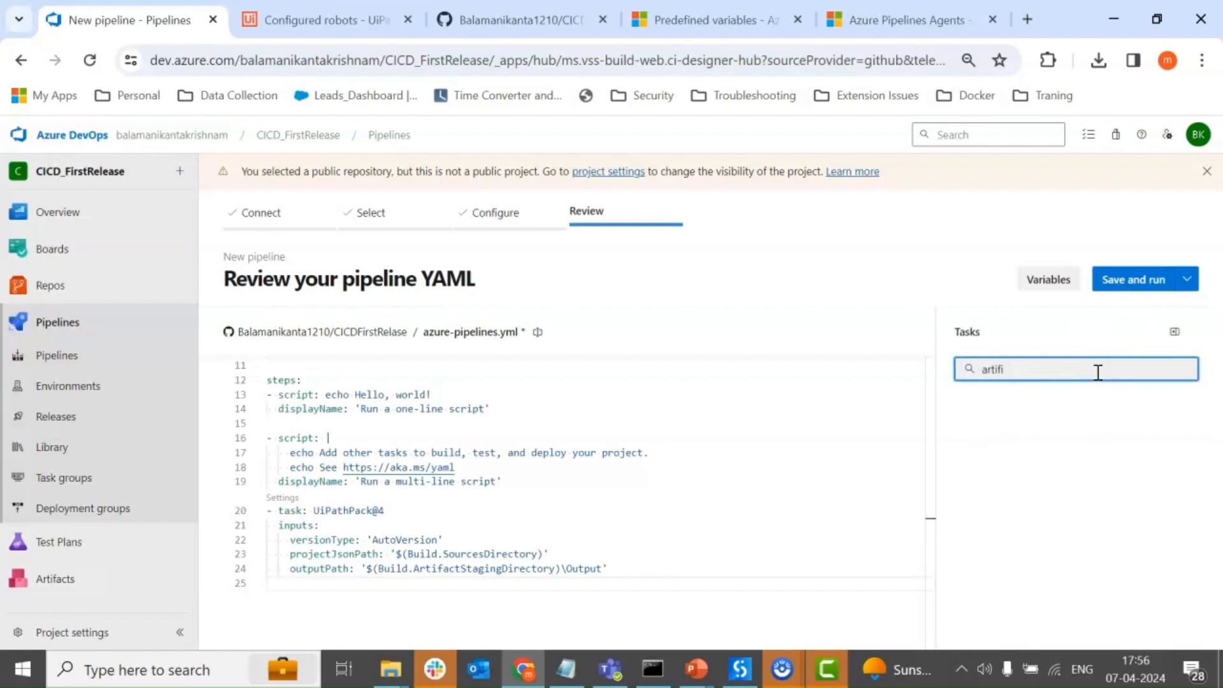
pyautogui.write('acr')
pyautogui.press('BackSpace')
pyautogui.write('t')
pyautogui.scroll(-5, 1107, 510)
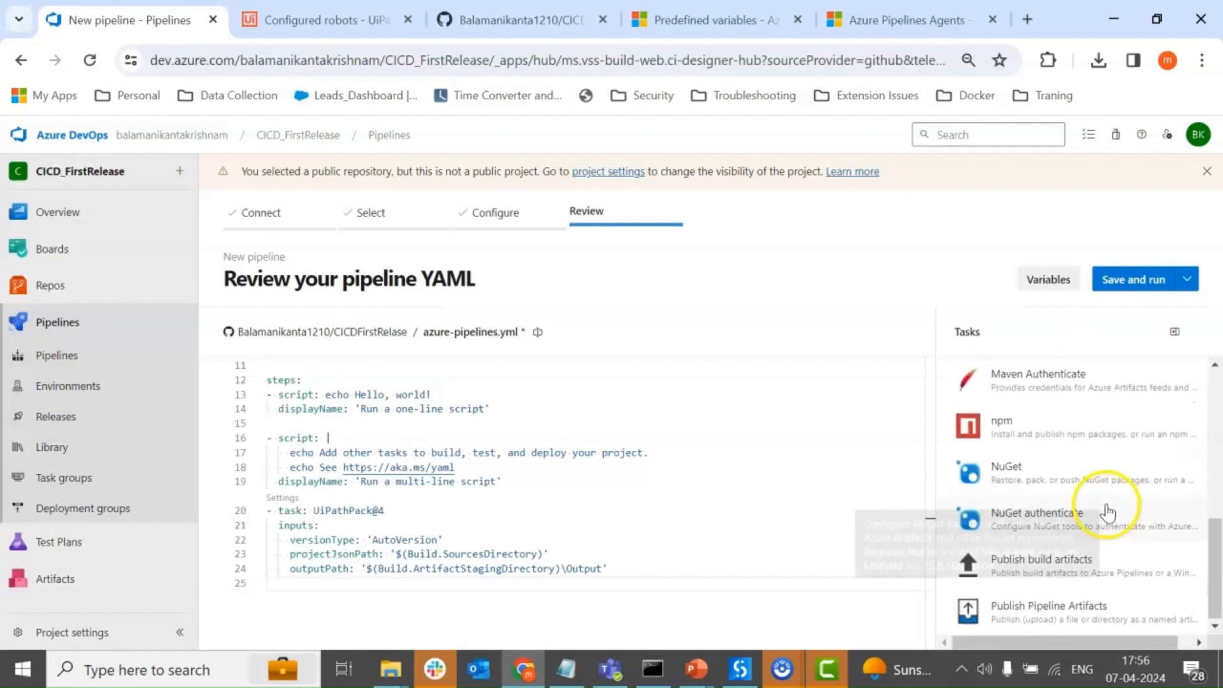
pyautogui.click(1076, 565)
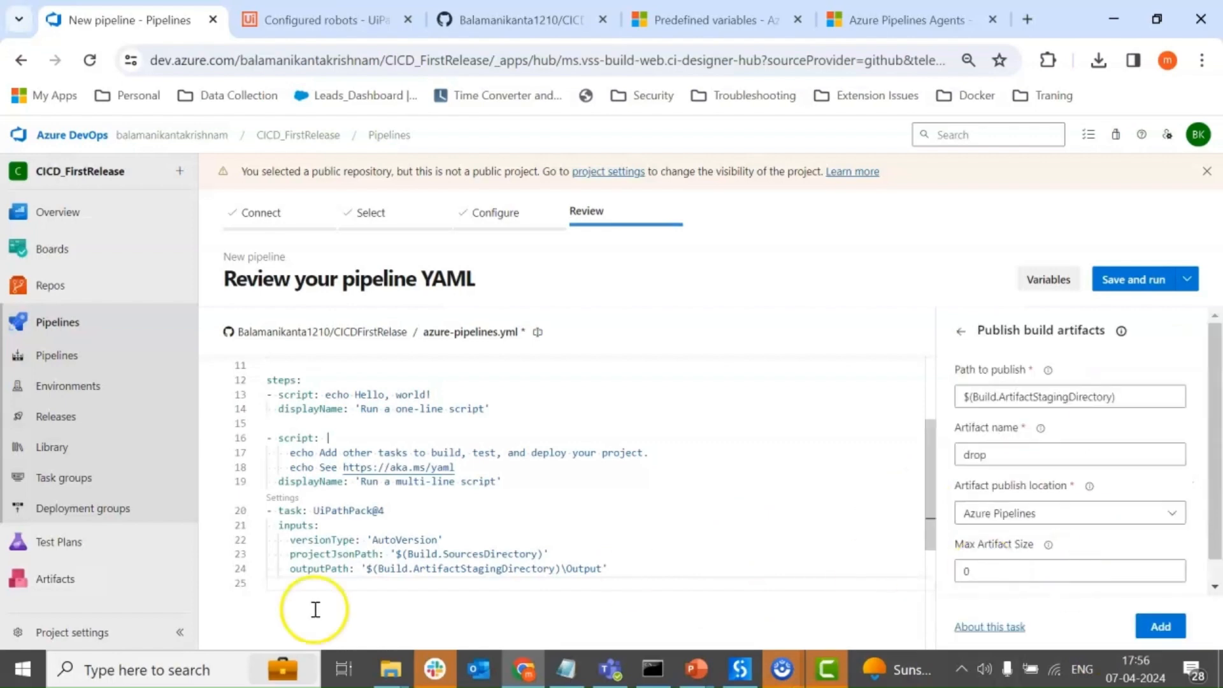
# Add the Publish build artifacts task at line 25 with path $(Build.ArtifactStagingDirectory), artifact name drop and publish location Azure Pipelines.
pyautogui.click(302, 588)
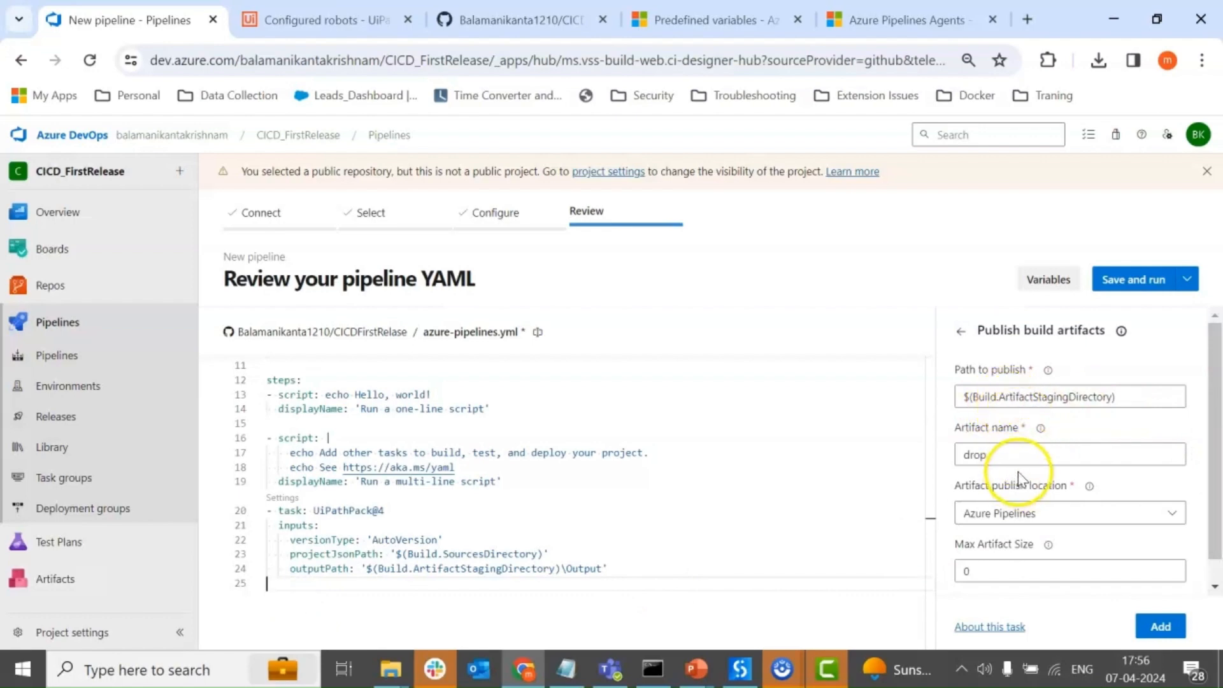
pyautogui.click(367, 588)
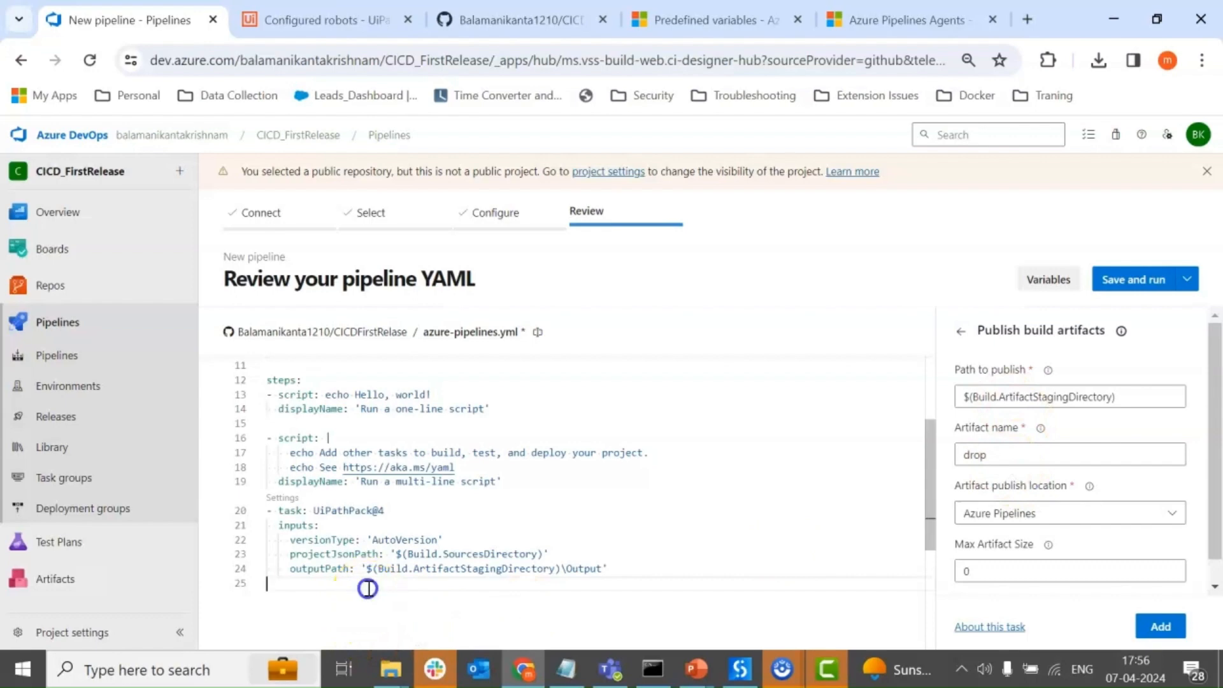
pyautogui.scroll(-1, 1057, 561)
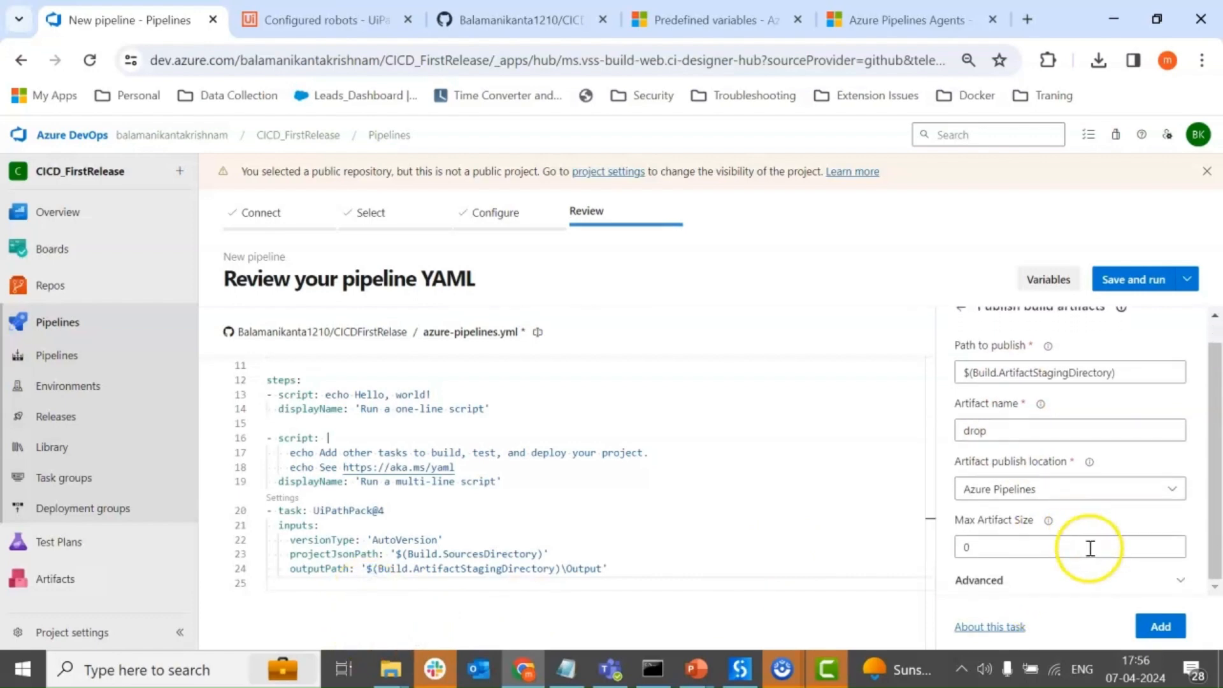
pyautogui.click(1160, 626)
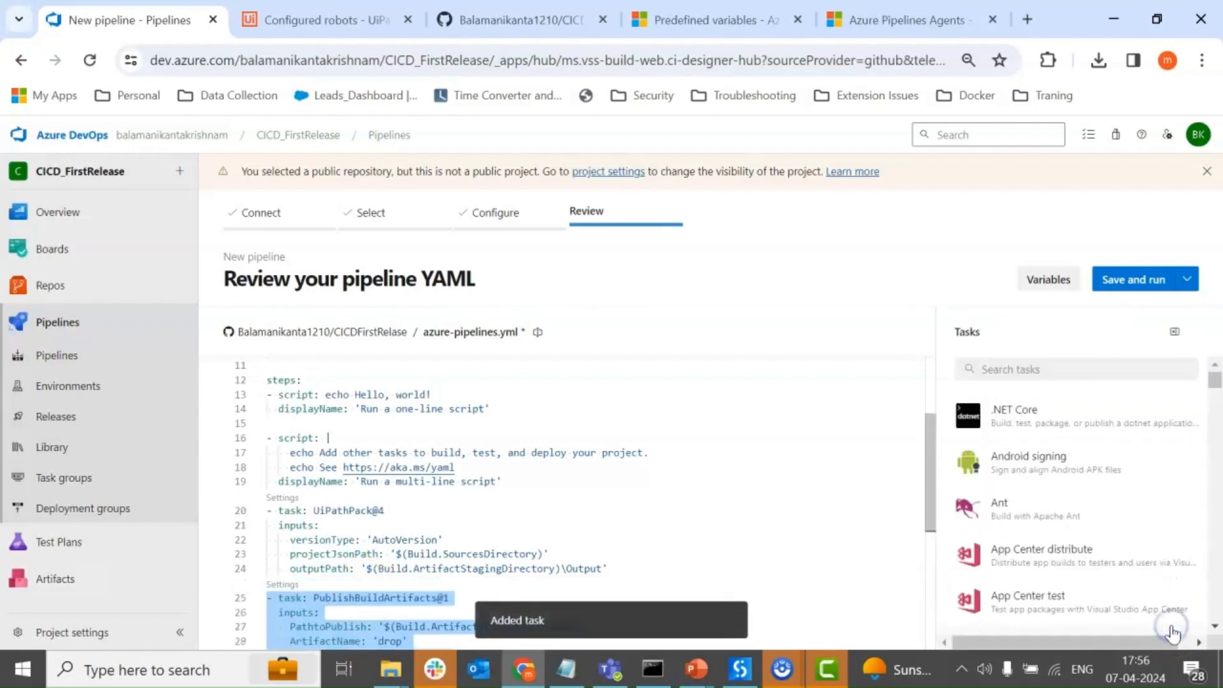
pyautogui.scroll(-2, 503, 484)
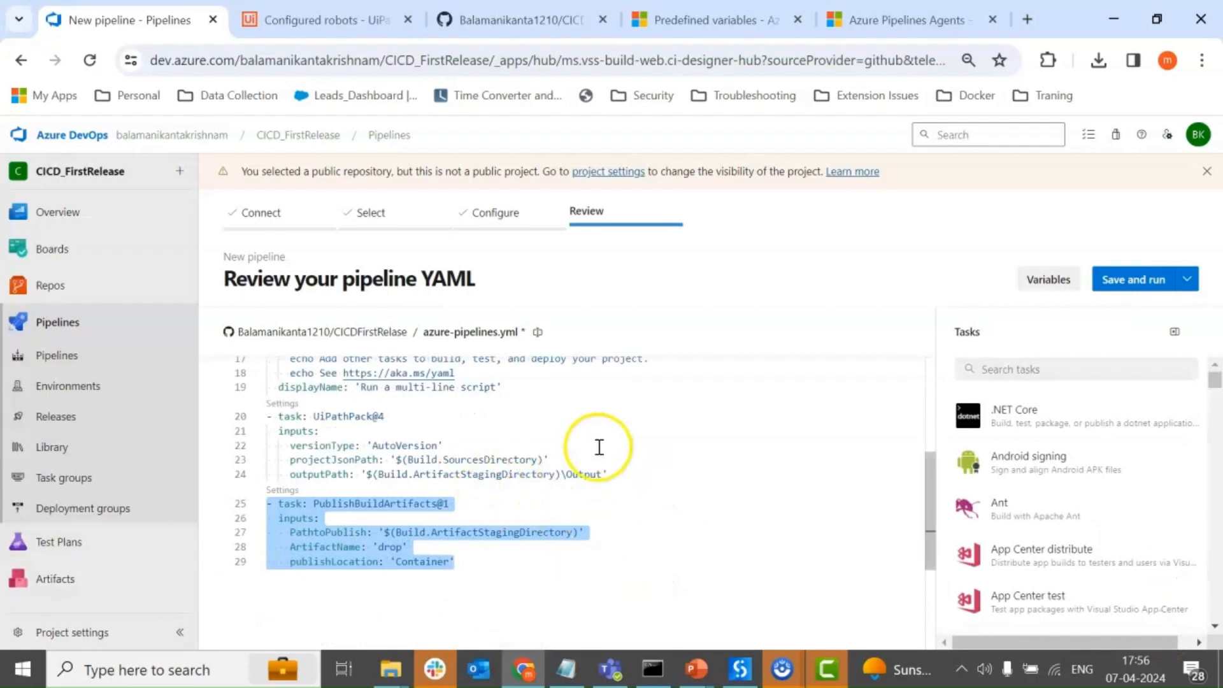
pyautogui.scroll(5, 599, 462)
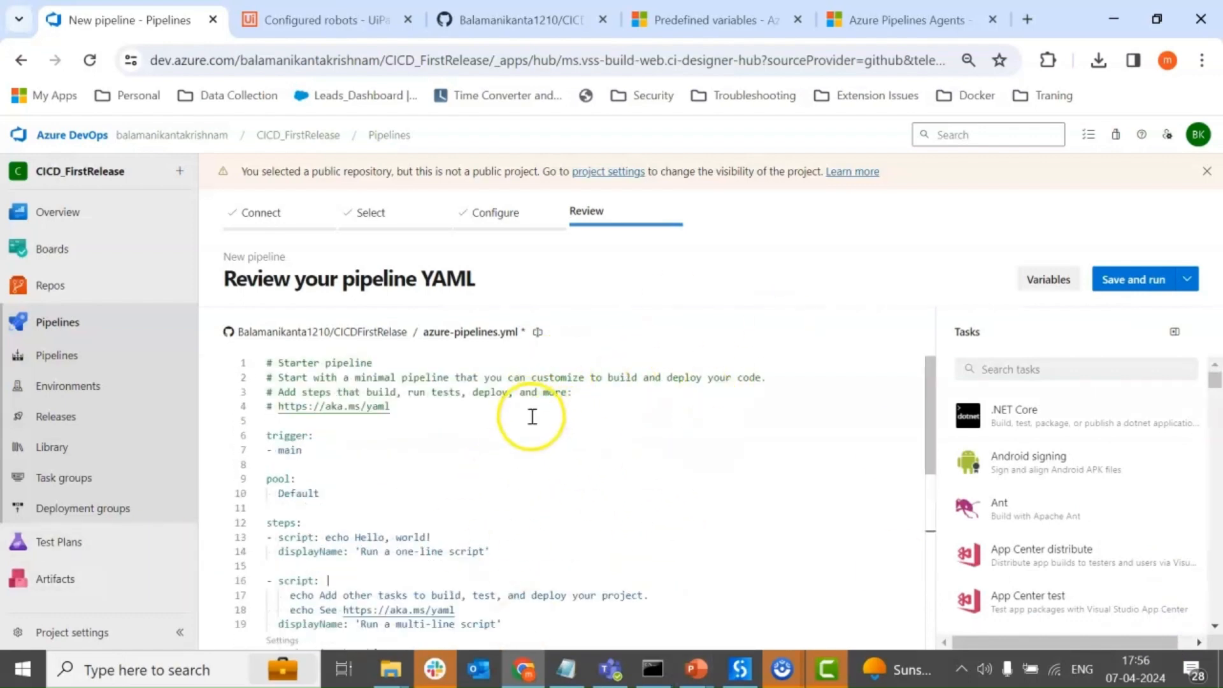
# Save the new YAML pipeline without running it.
pyautogui.click(1187, 279)
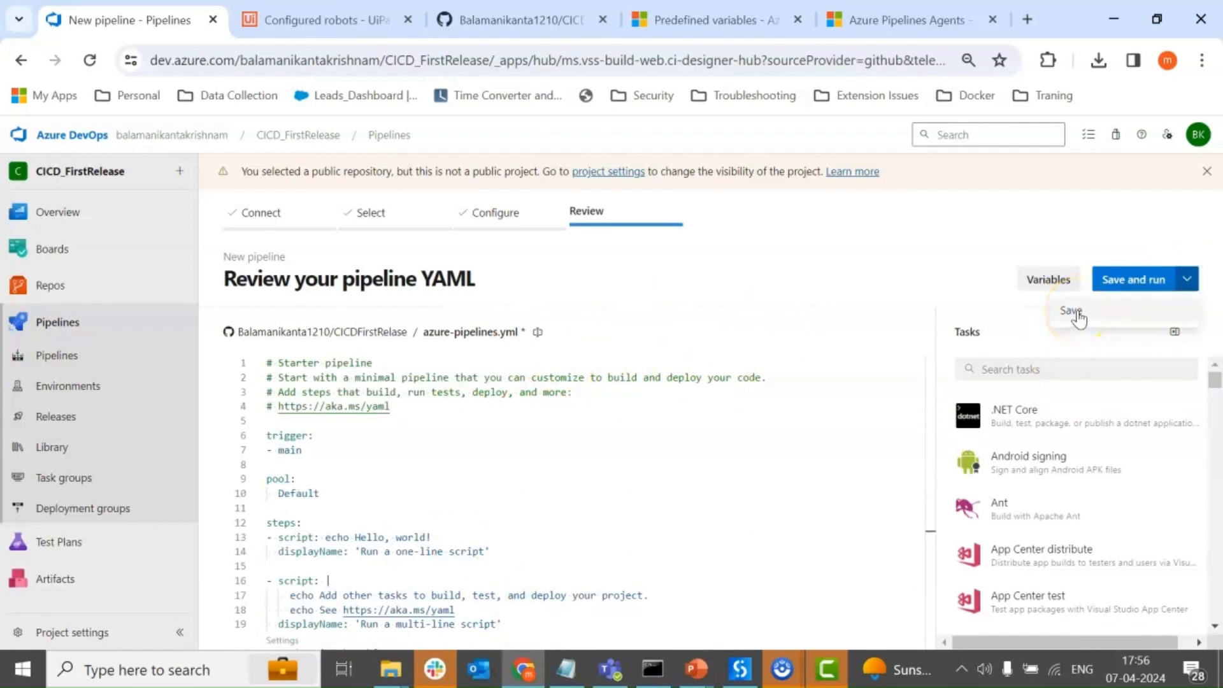
pyautogui.click(1073, 312)
pyautogui.click(1181, 613)
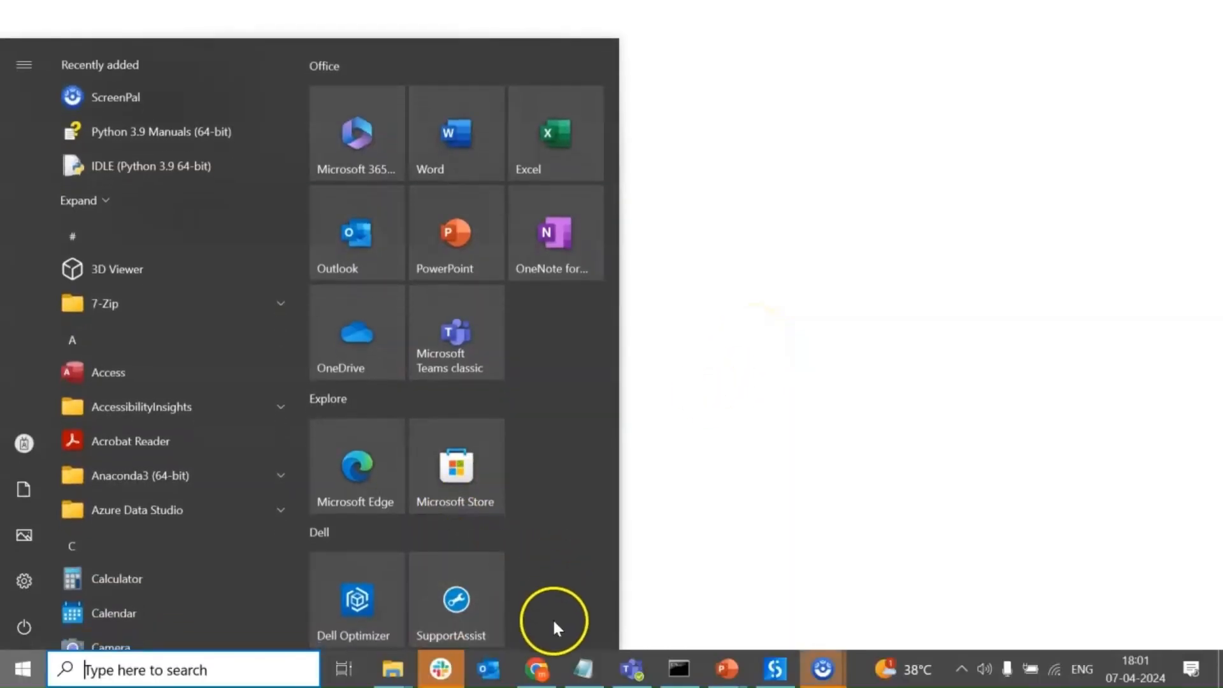
# Switch to Chrome, open the saved CICDFirstRelase pipeline for editing, review its YAML tasks, and go to the Releases page.
pyautogui.click(537, 669)
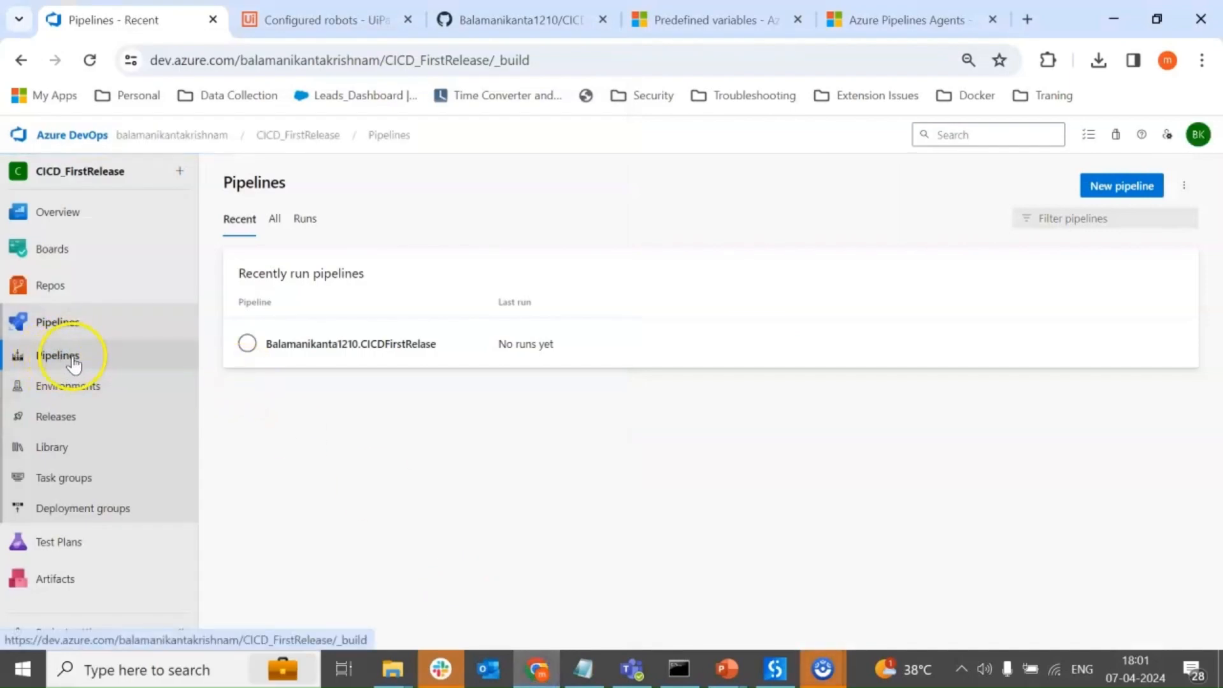
pyautogui.click(448, 349)
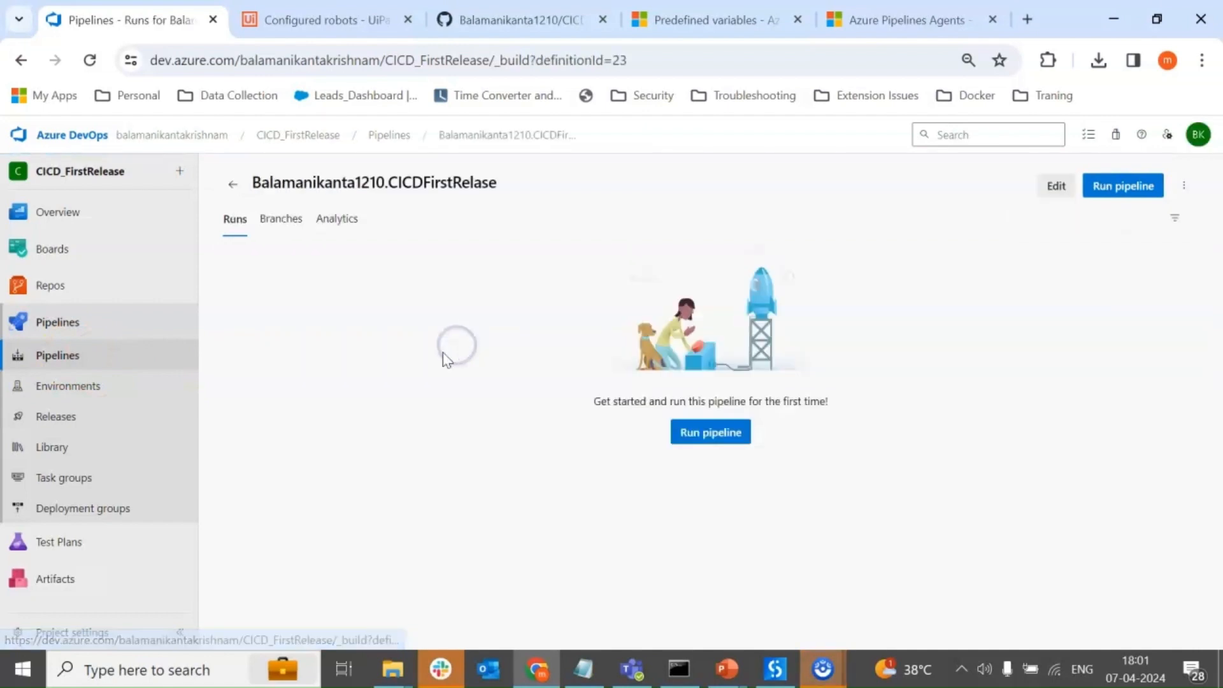
pyautogui.click(1044, 185)
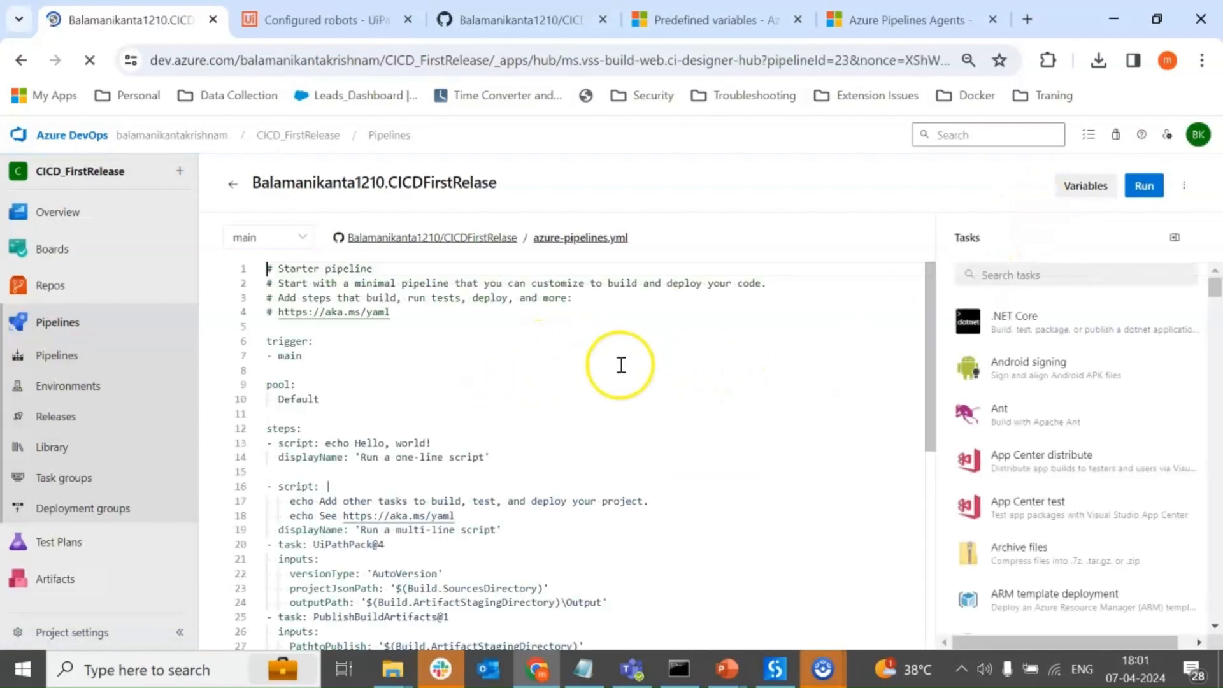
pyautogui.scroll(-2, 474, 439)
pyautogui.scroll(-3, 473, 439)
pyautogui.scroll(2, 437, 499)
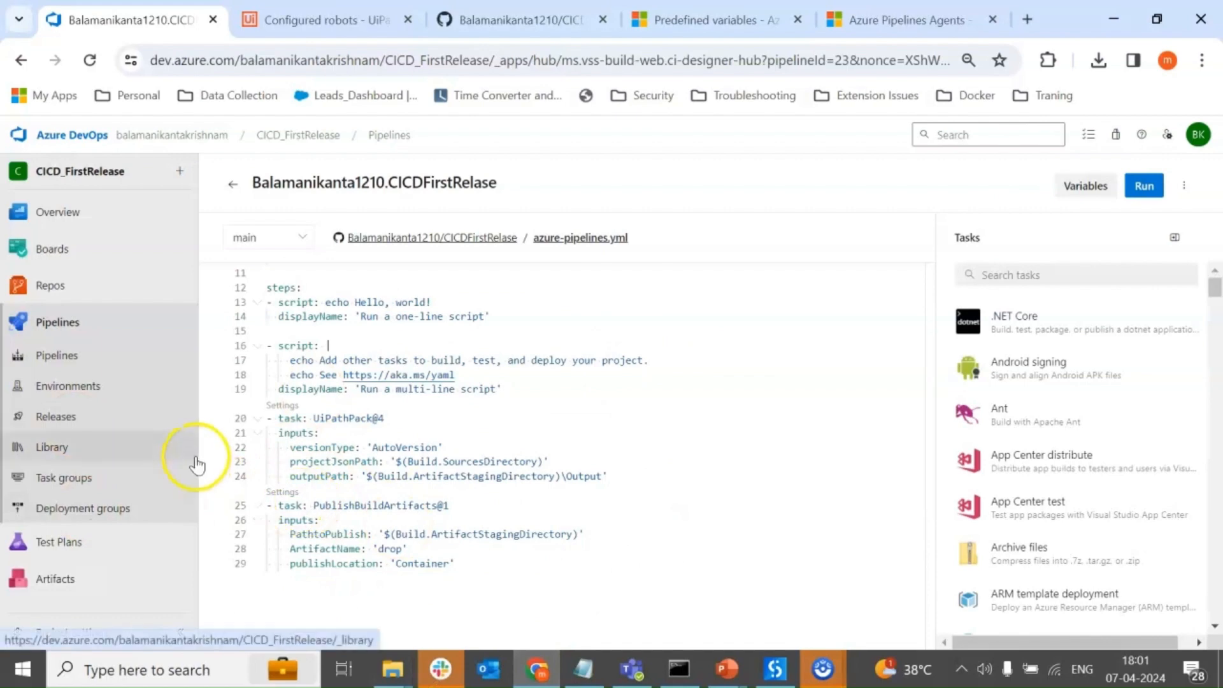
pyautogui.click(64, 423)
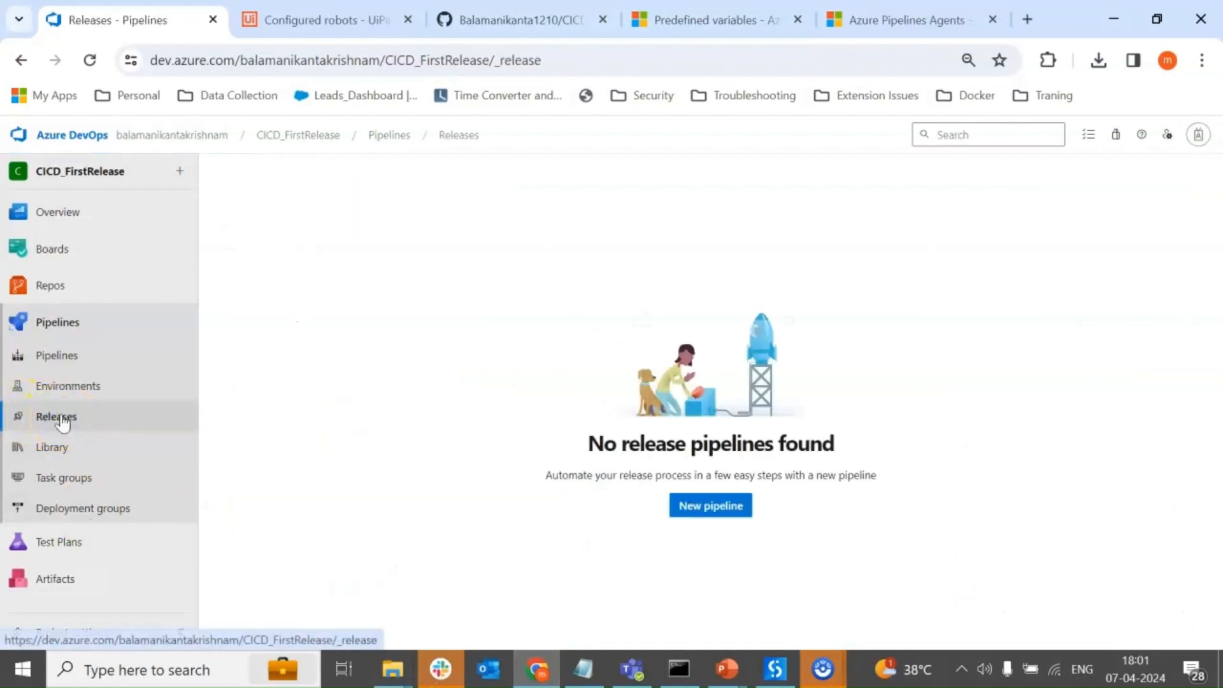
# Create a new release pipeline without a template and add the latest CICDFirstRelase build from project CICD_FirstRelease as its artifact.
pyautogui.click(726, 507)
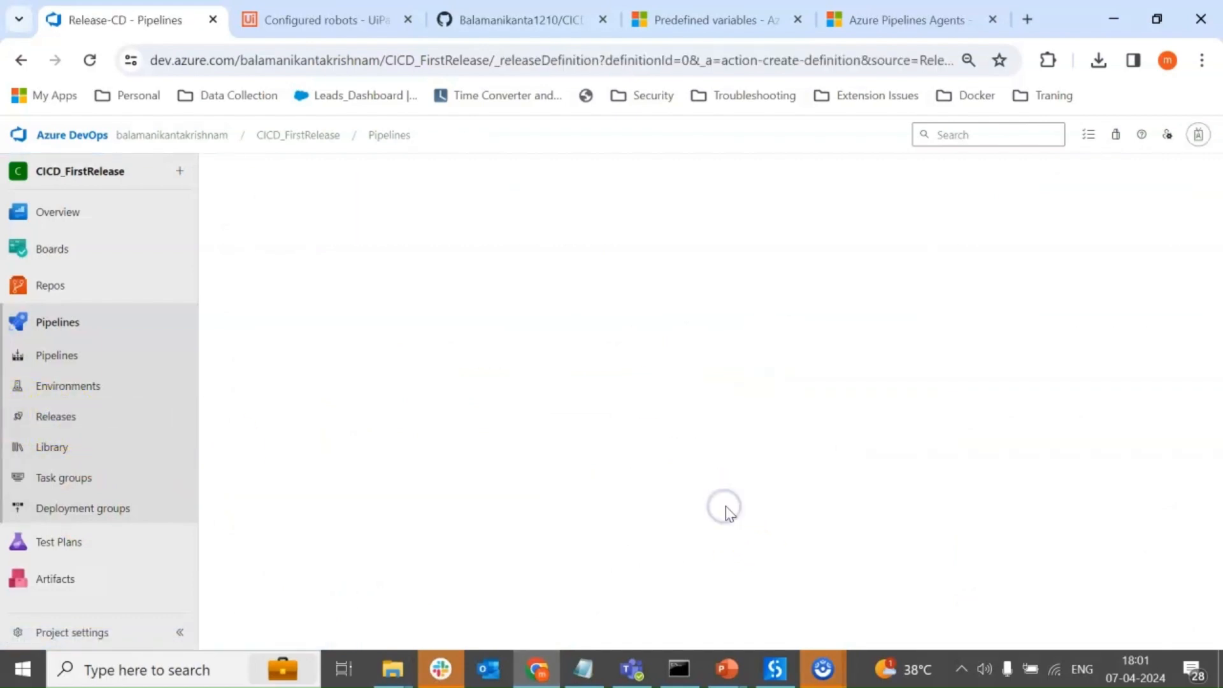
pyautogui.click(1197, 132)
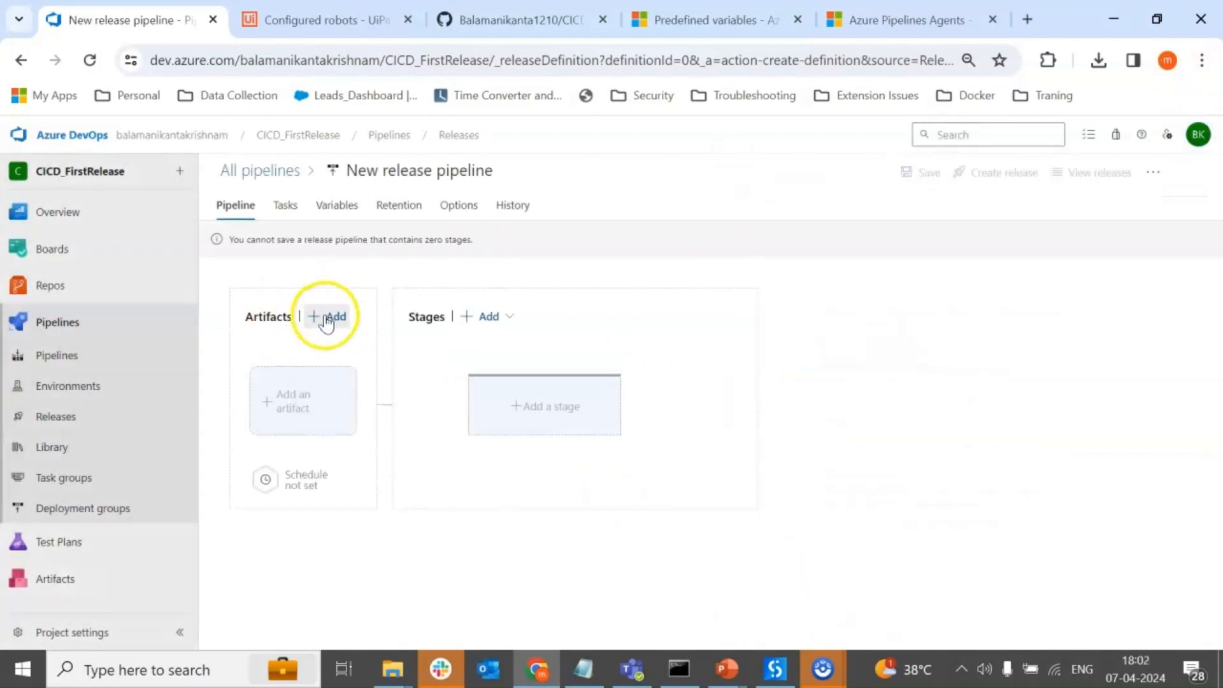
pyautogui.click(325, 317)
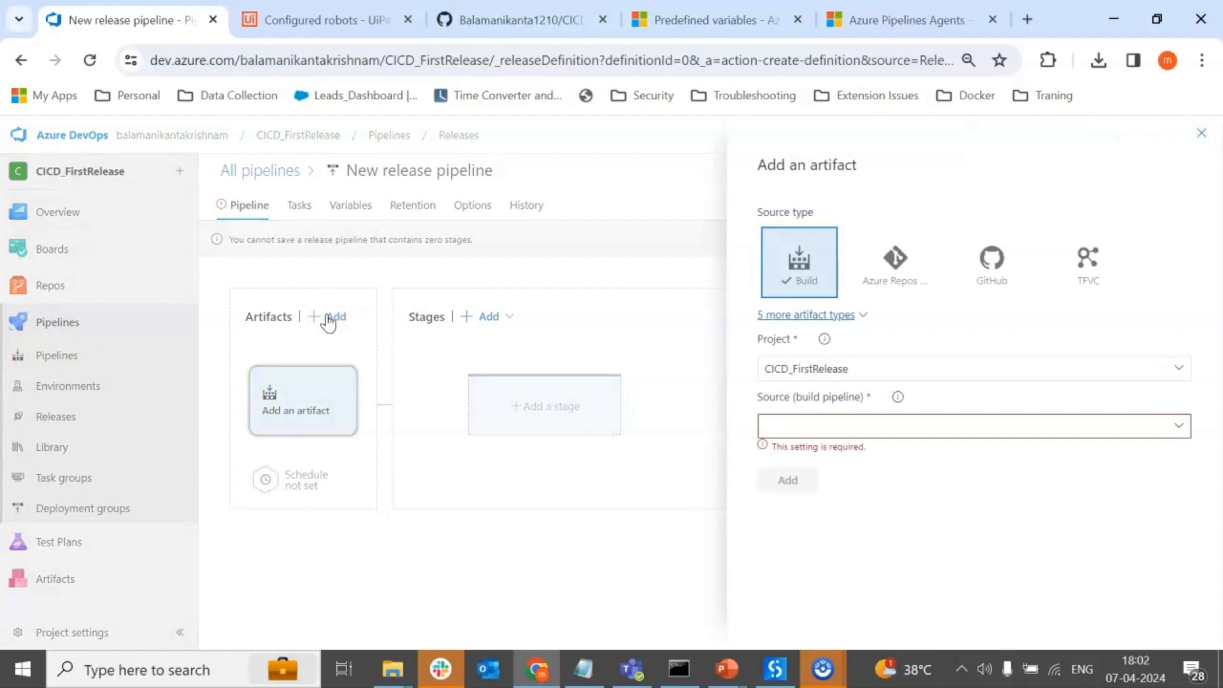
pyautogui.click(1178, 424)
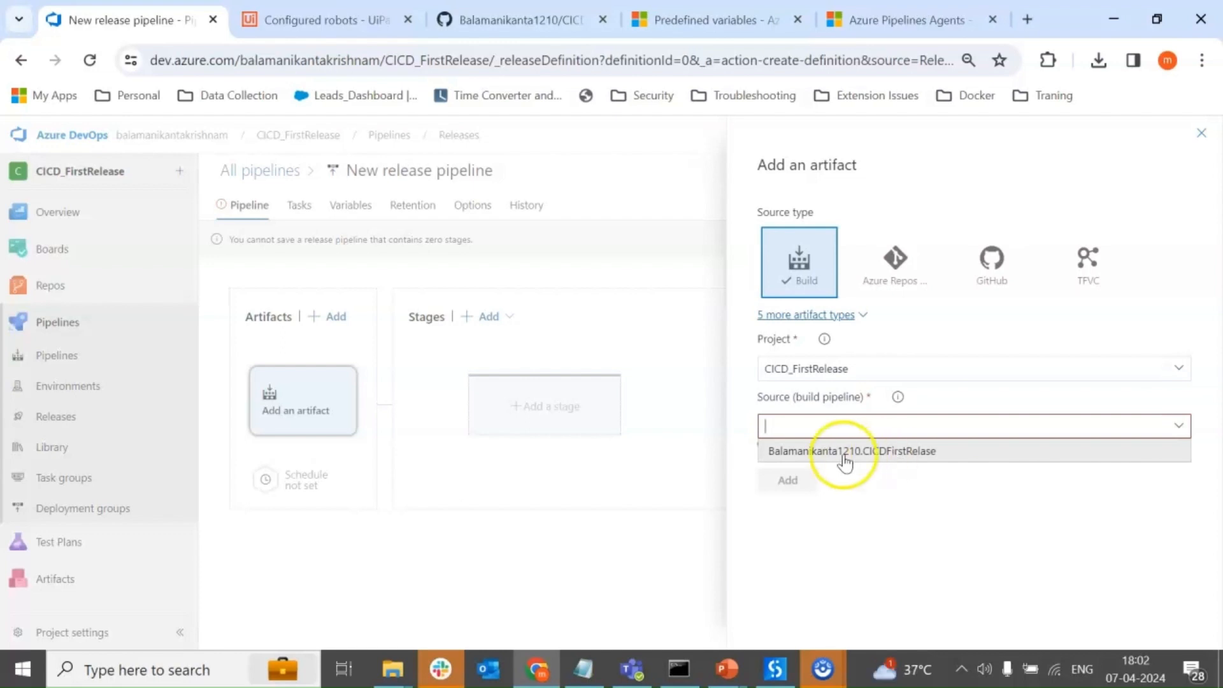
pyautogui.click(894, 452)
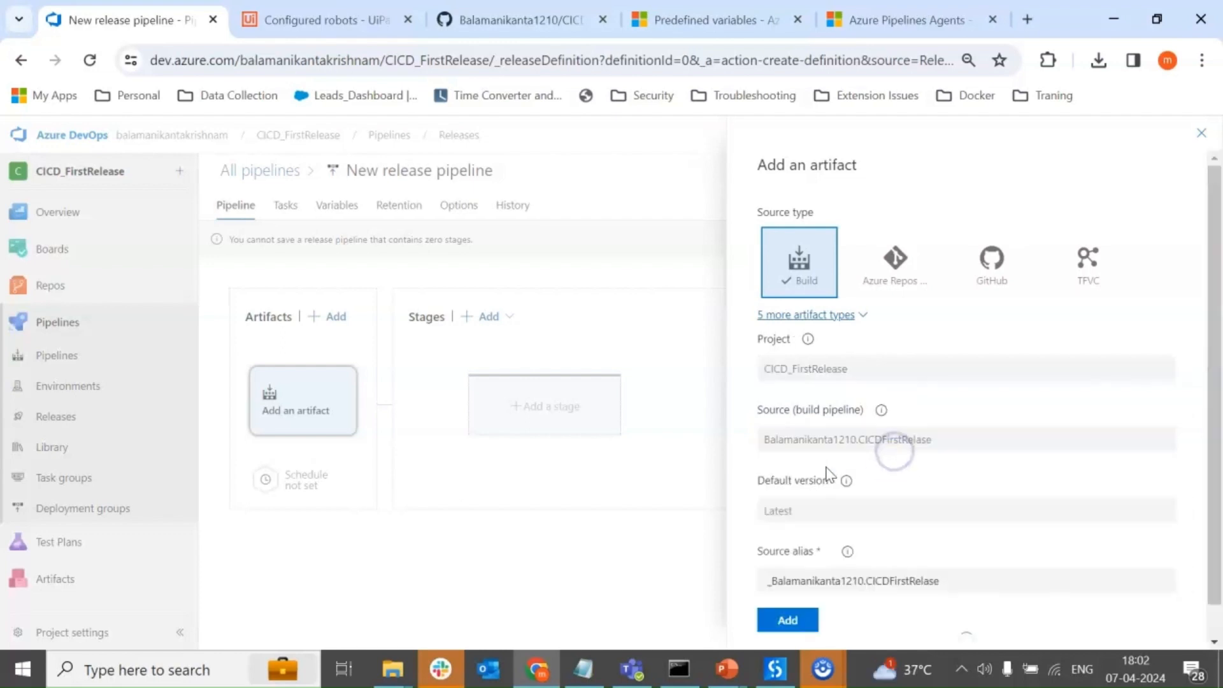
pyautogui.scroll(-1, 830, 481)
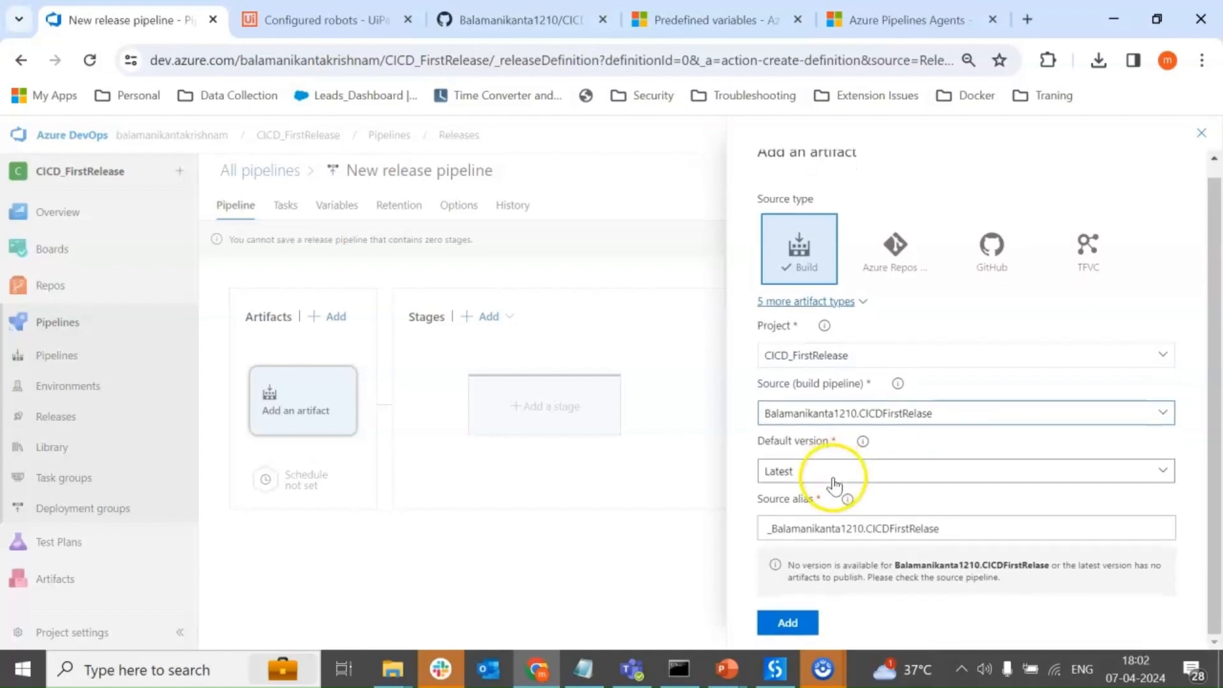
pyautogui.click(787, 624)
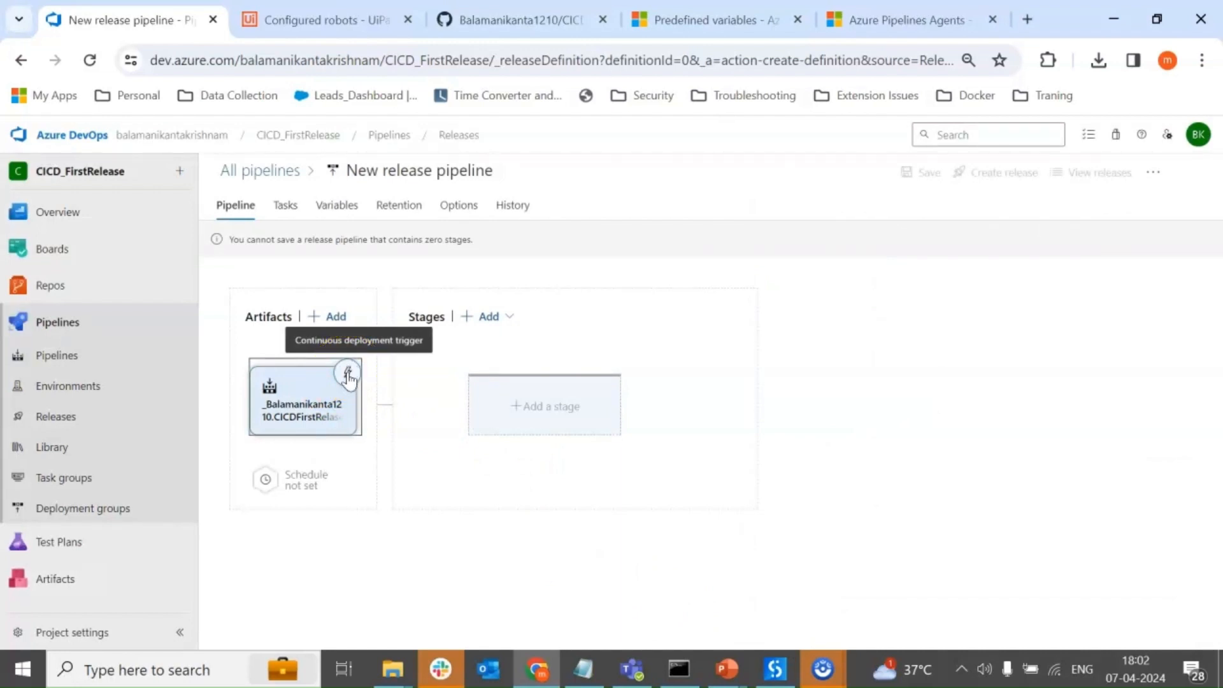
# Enable the continuous deployment trigger on the CICDFirstRelase build artifact.
pyautogui.click(347, 375)
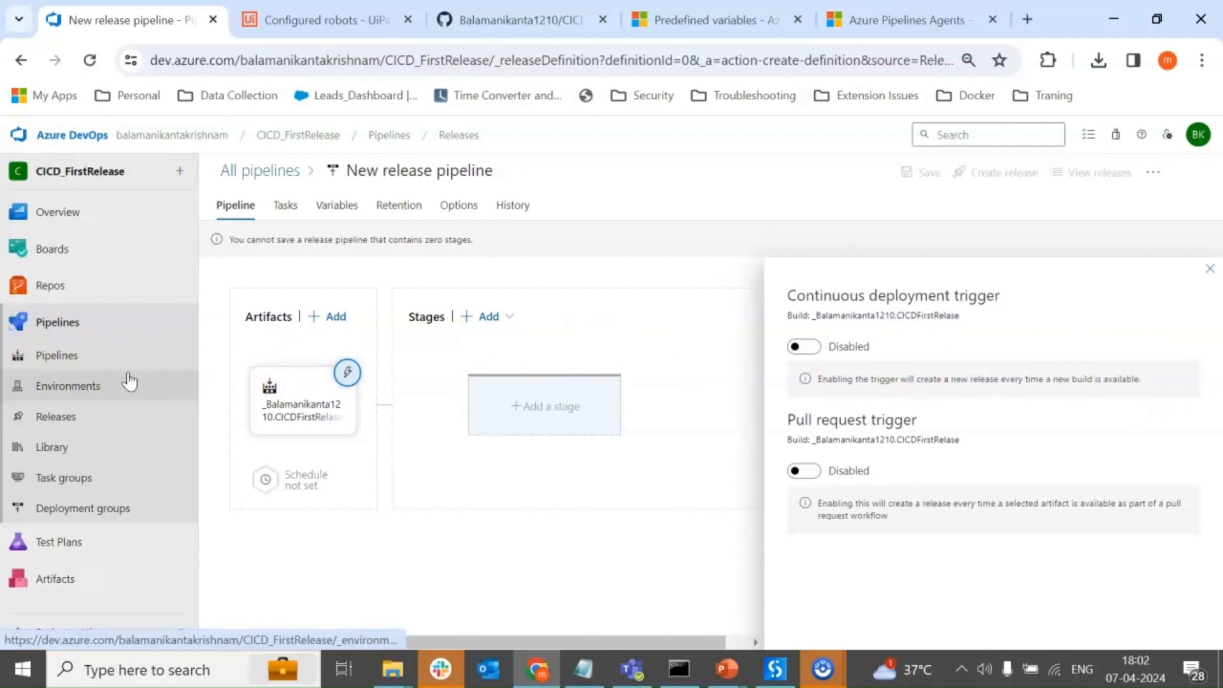
pyautogui.click(804, 347)
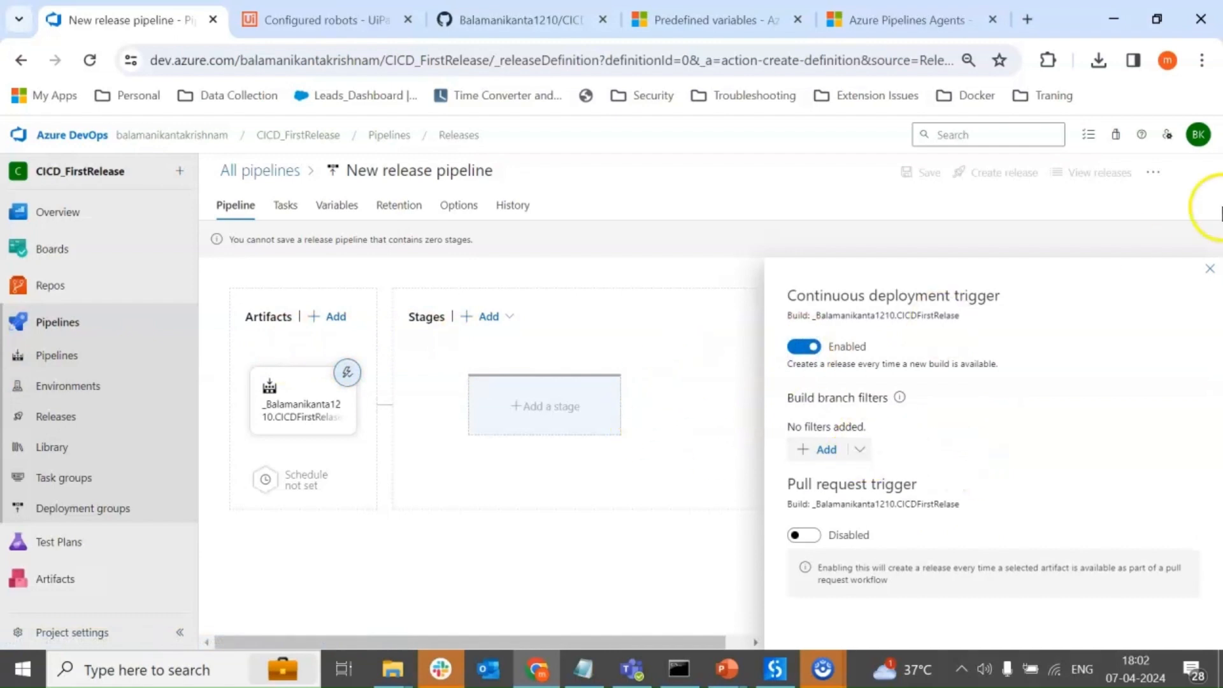
pyautogui.click(1212, 272)
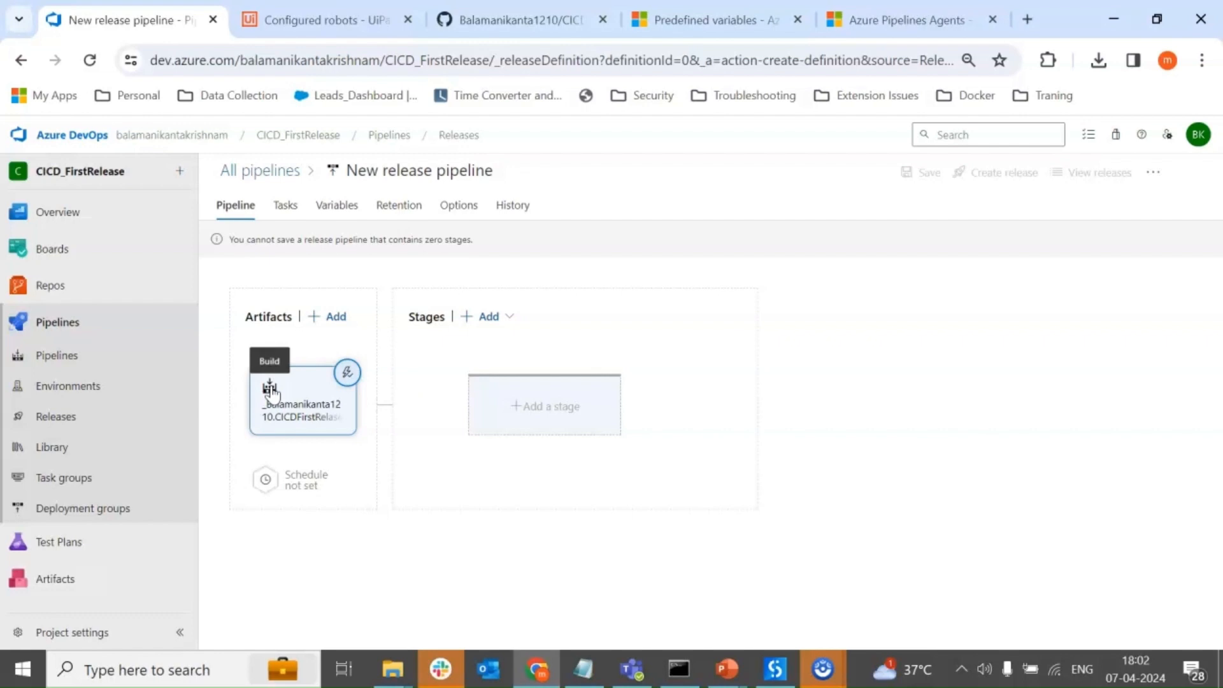
pyautogui.click(289, 377)
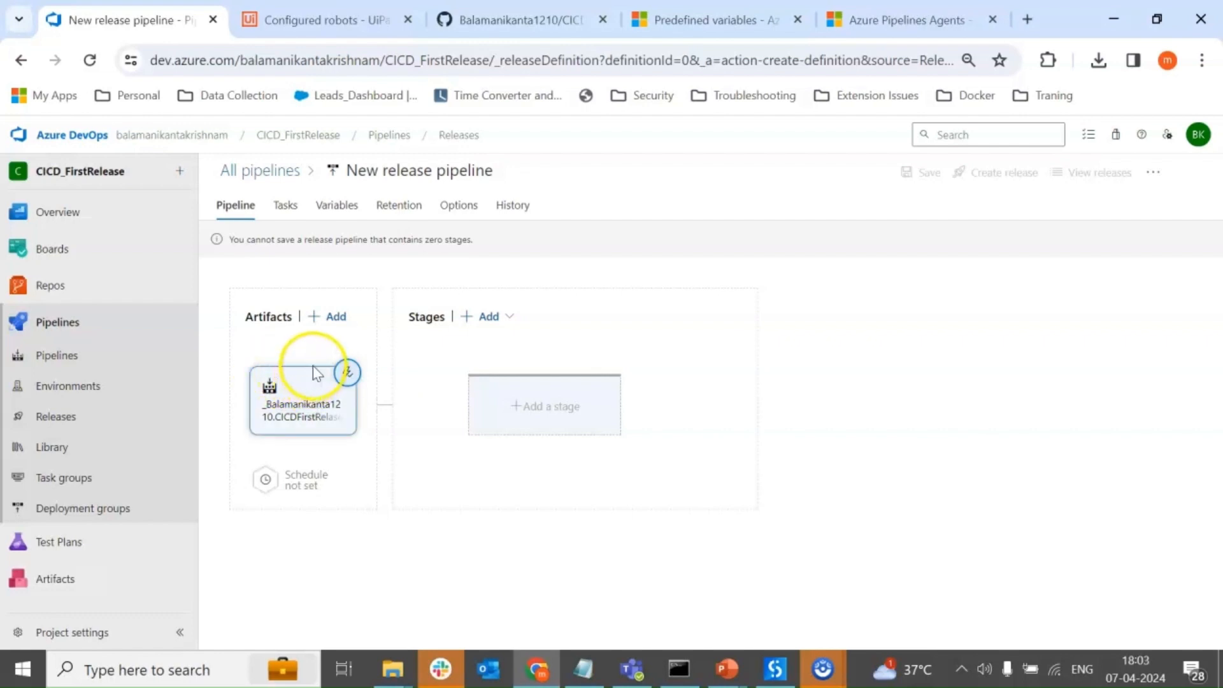
pyautogui.click(537, 413)
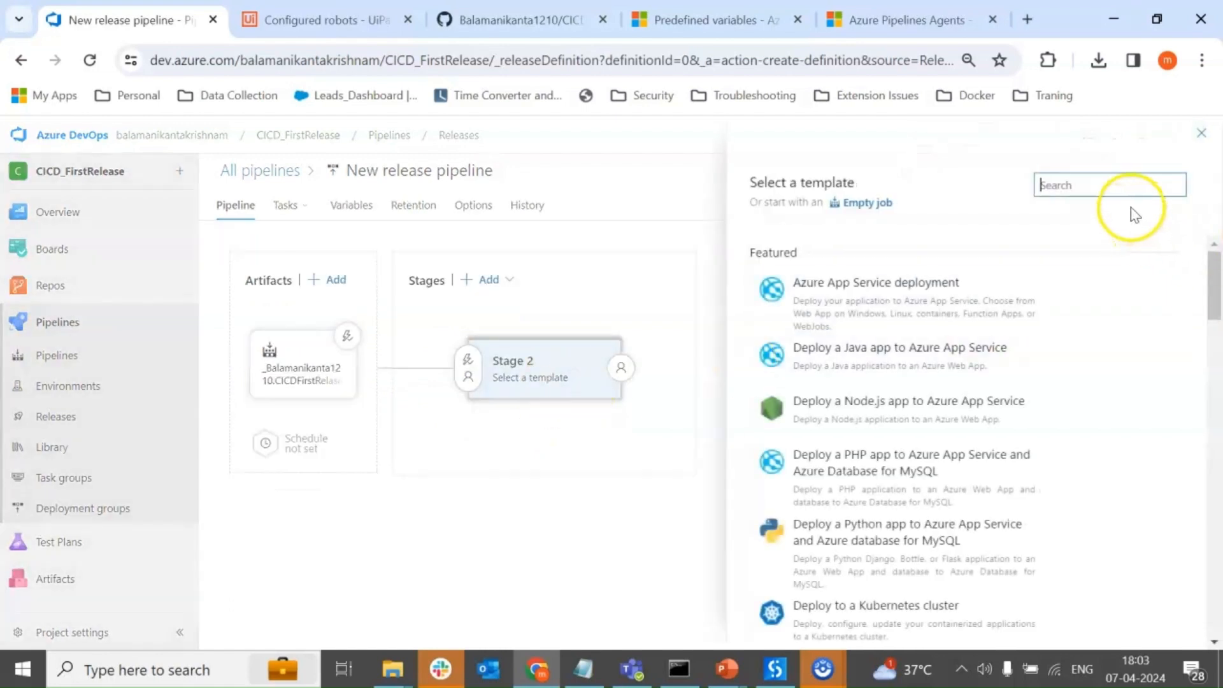
pyautogui.click(1136, 185)
pyautogui.write('uipa')
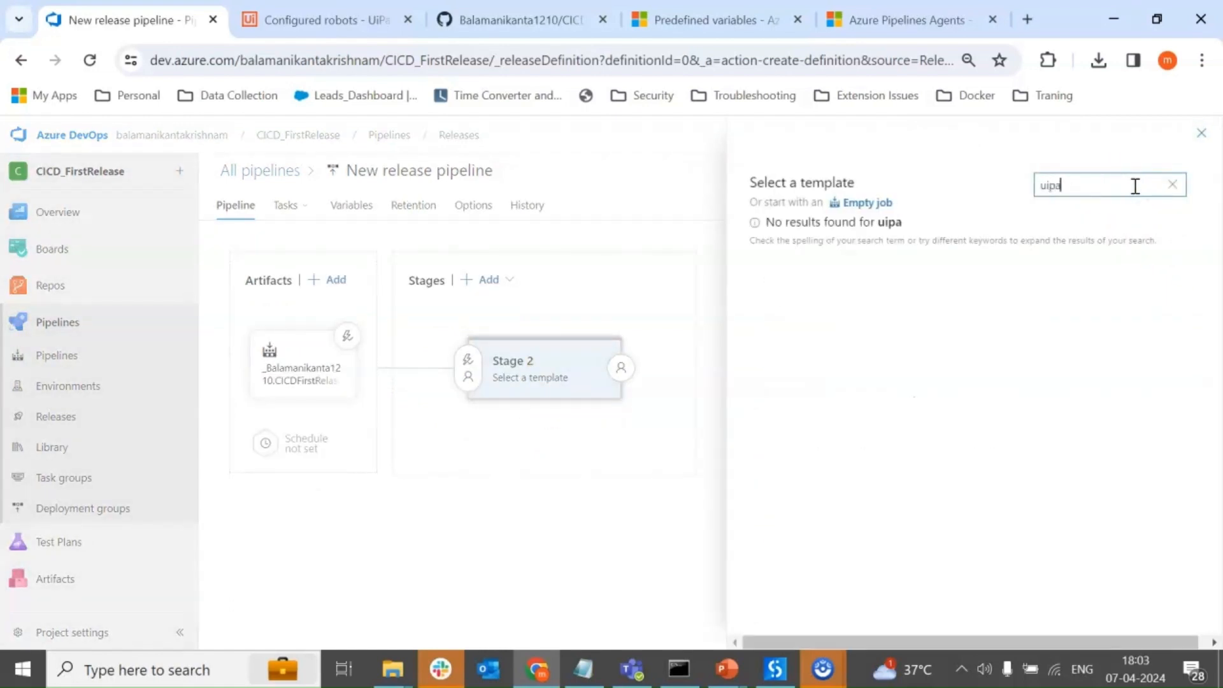
pyautogui.press('BackSpace')
pyautogui.press('BackSpace')
pyautogui.press('BackSpace')
pyautogui.press('BackSpace')
pyautogui.press('BackSpace')
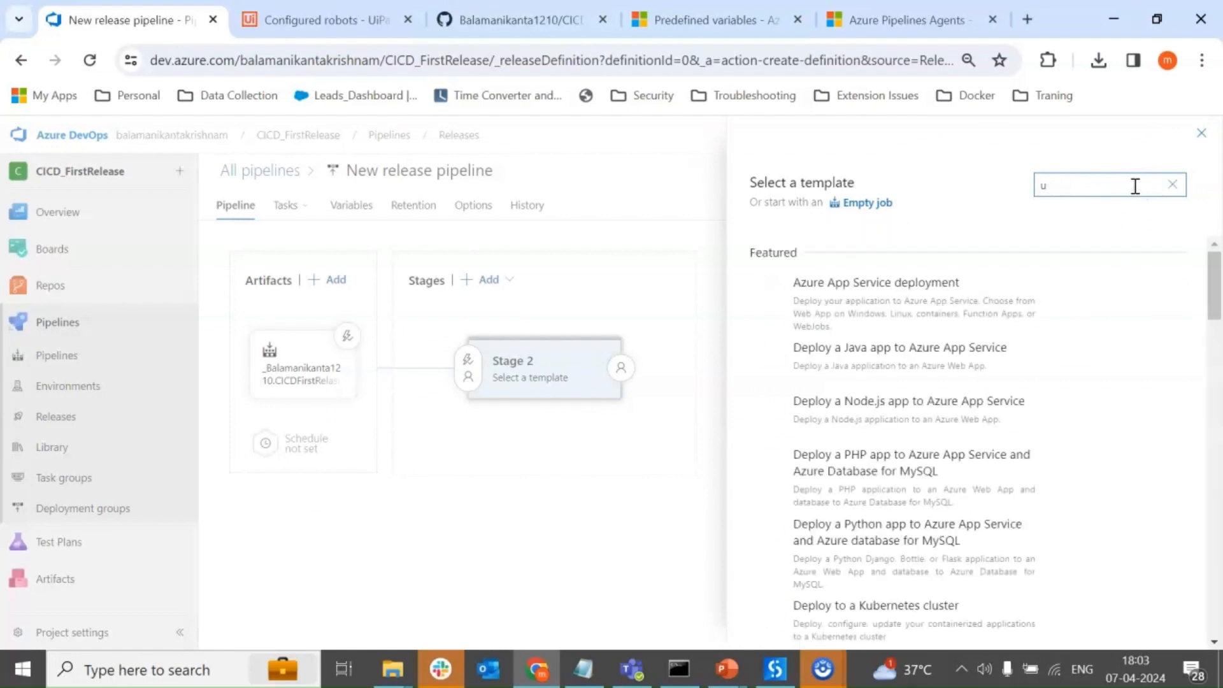
pyautogui.click(1201, 134)
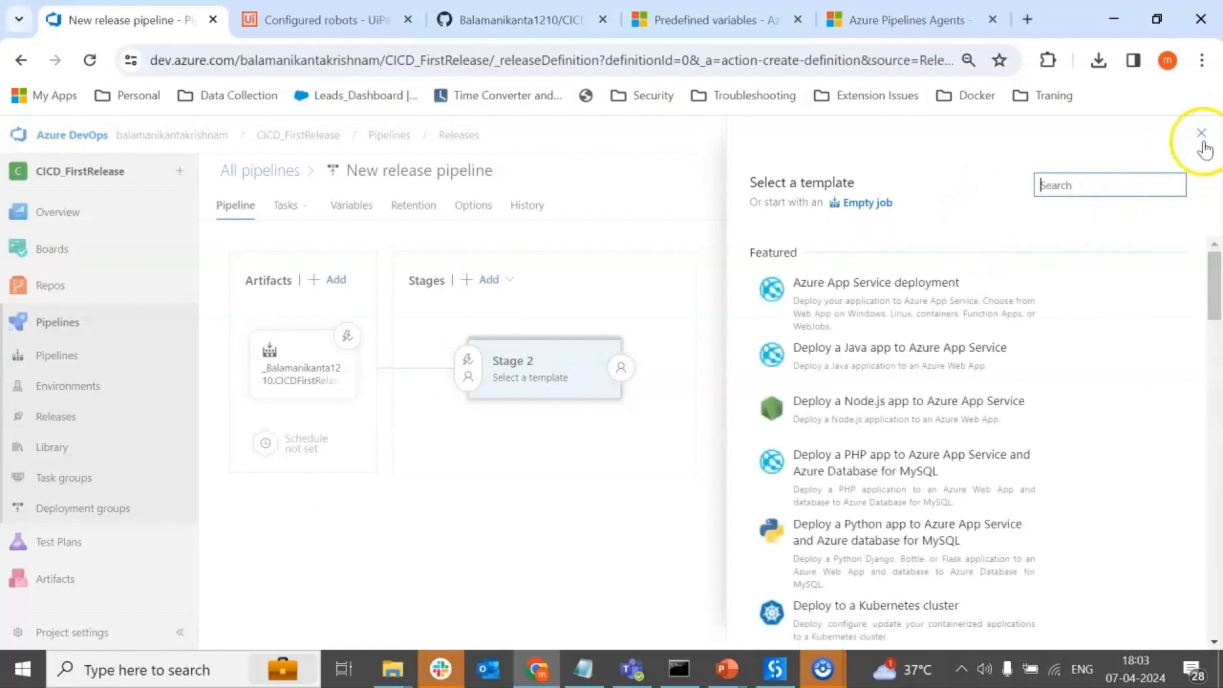
pyautogui.click(446, 329)
# Add a new stage to the release pipeline based on the Empty job template, keeping its default name.
pyautogui.click(490, 317)
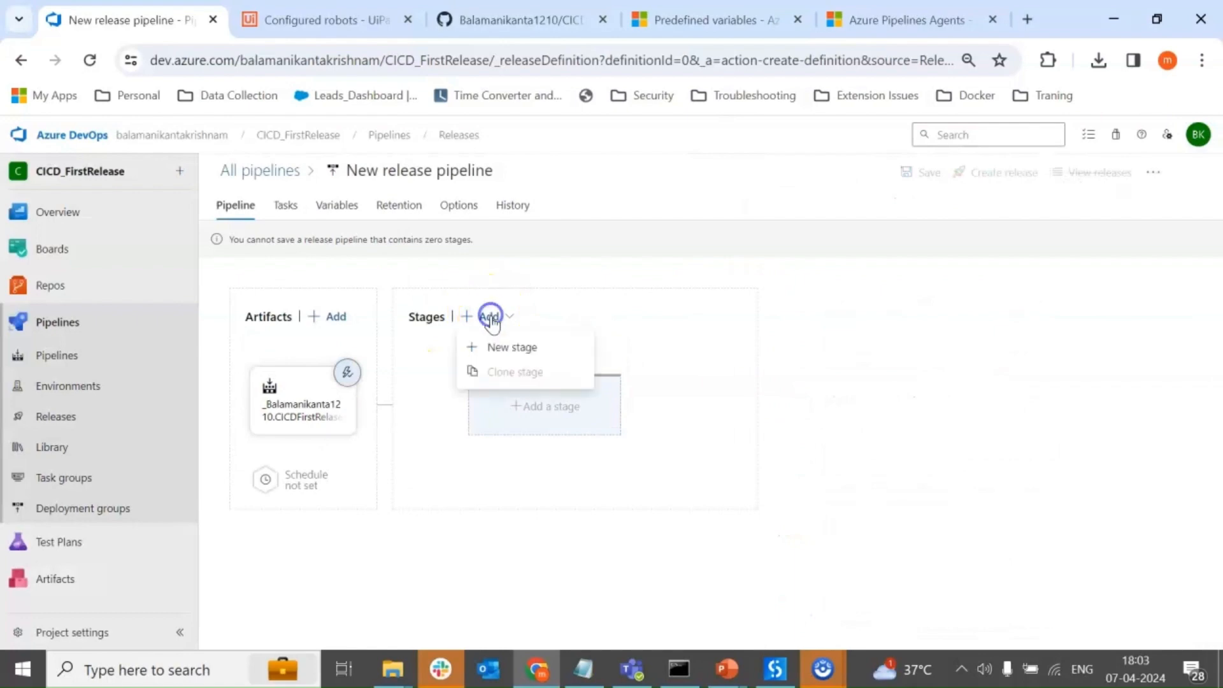
pyautogui.click(507, 350)
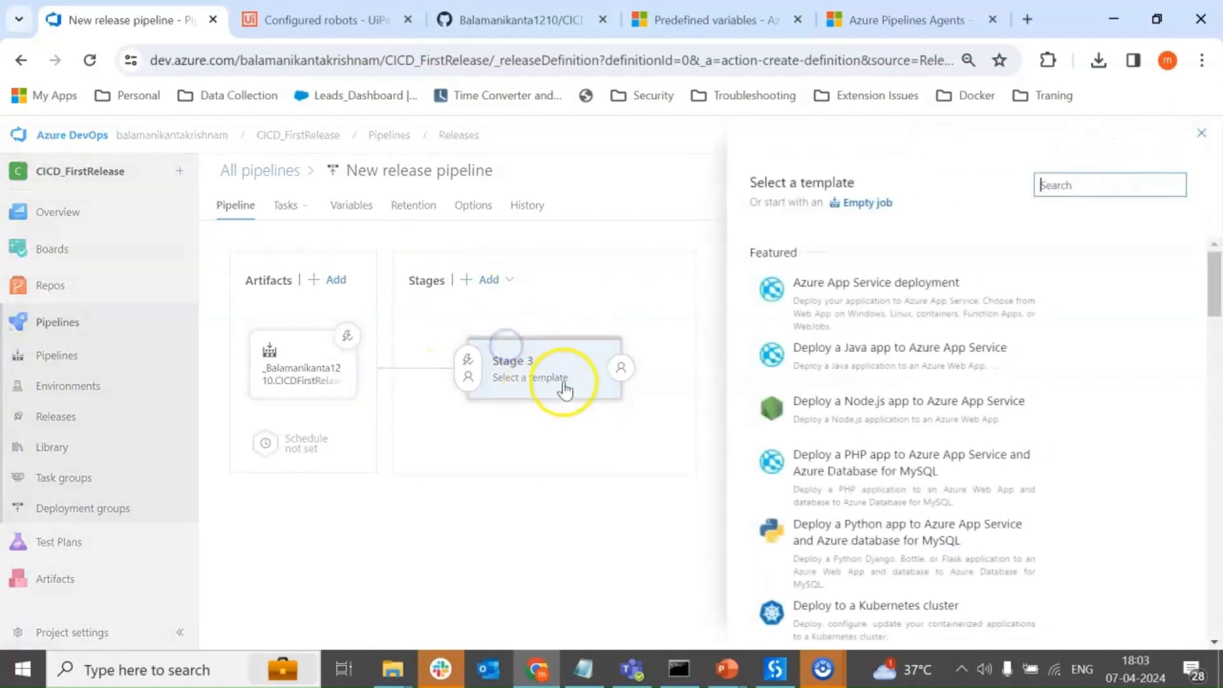
pyautogui.scroll(-10, 1007, 343)
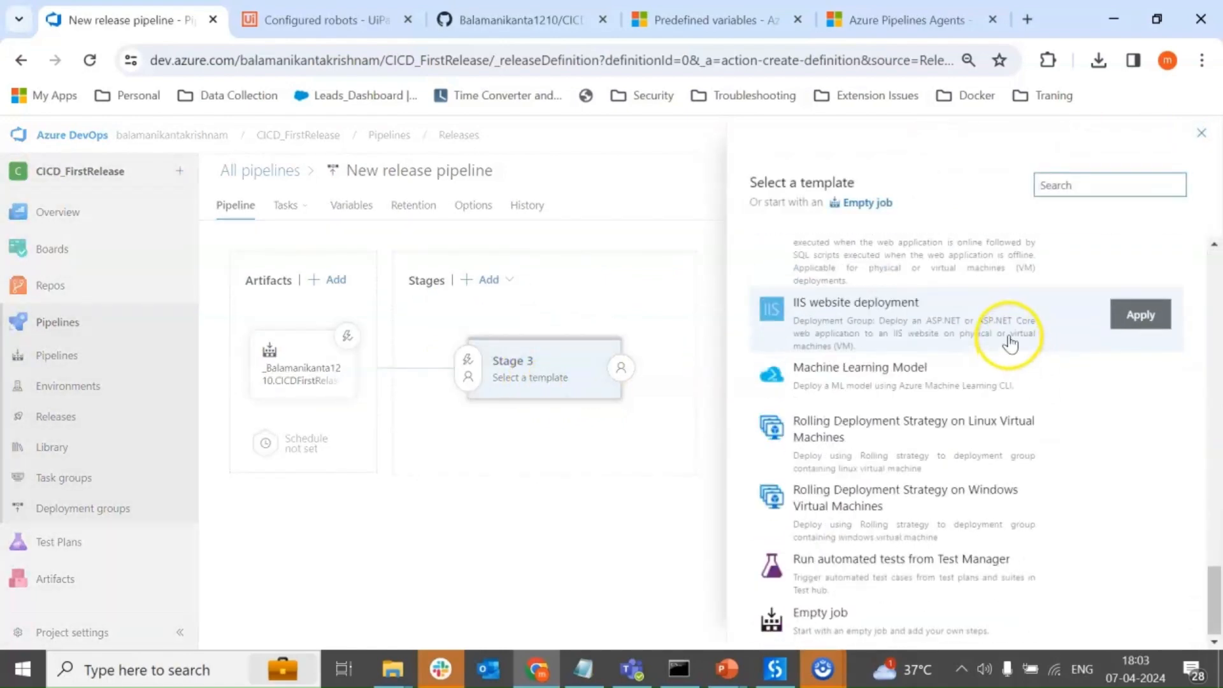
pyautogui.scroll(5, 1009, 344)
pyautogui.click(863, 202)
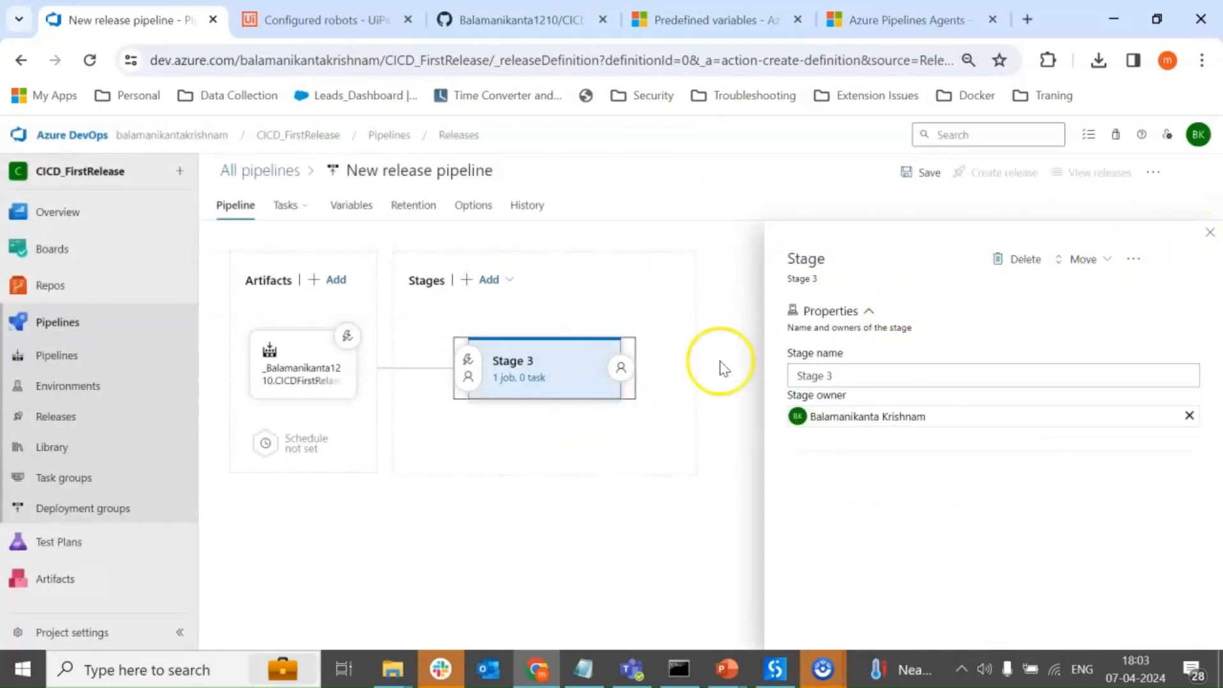
pyautogui.click(1209, 233)
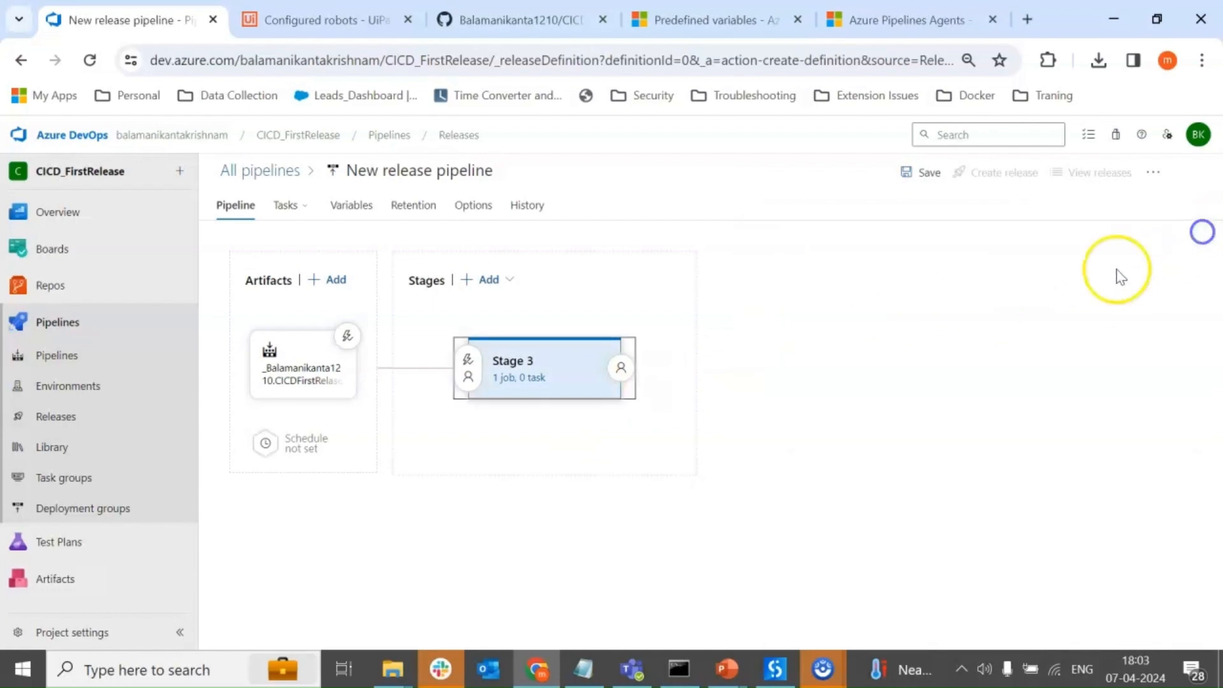
# Open the stage's tasks, set the Agent job's agent pool to Default, and review its remaining settings.
pyautogui.click(516, 377)
pyautogui.click(439, 314)
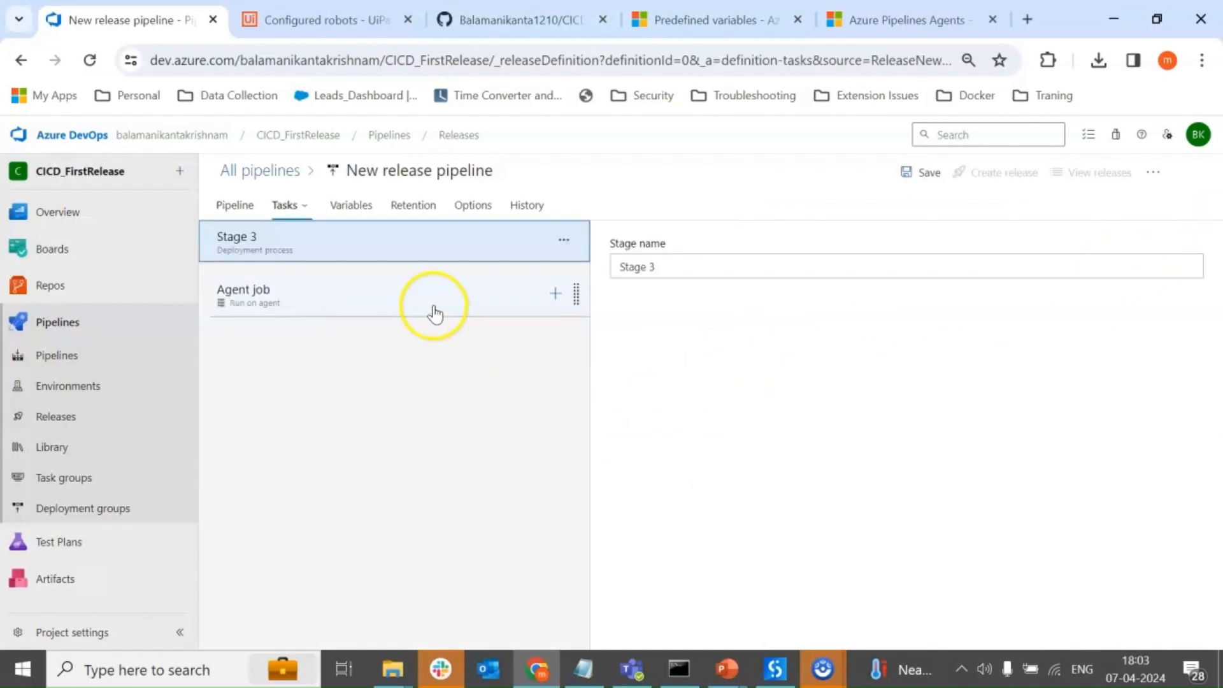
pyautogui.click(449, 299)
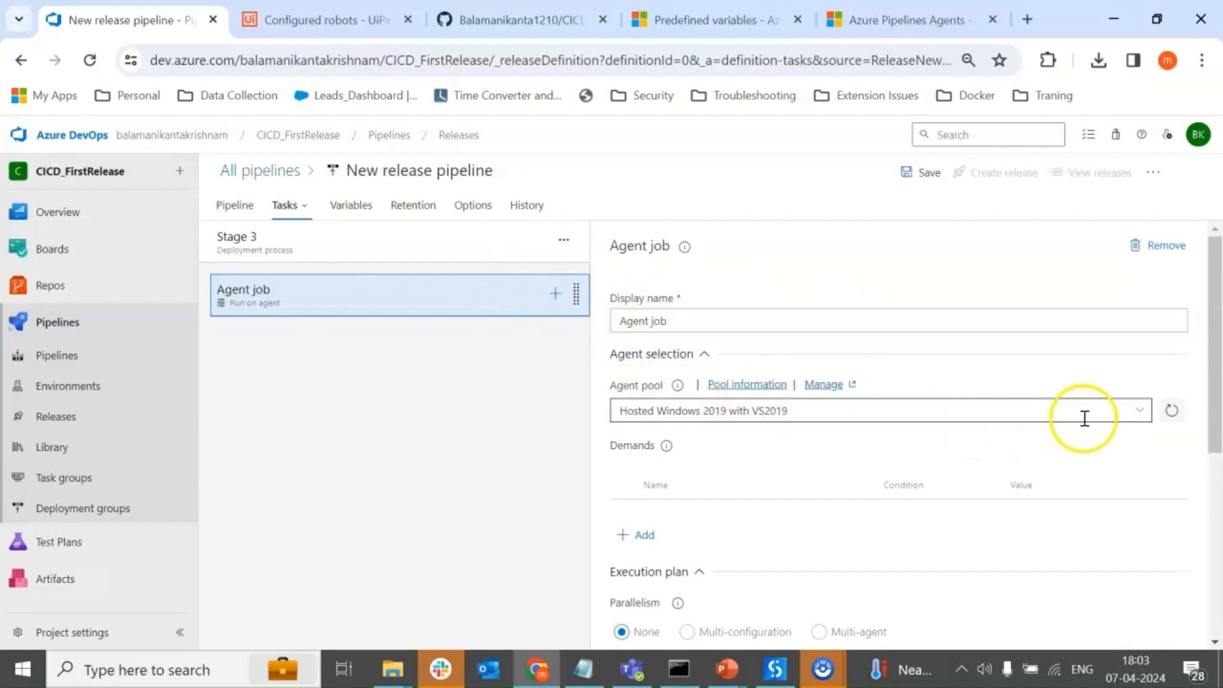
pyautogui.click(1139, 414)
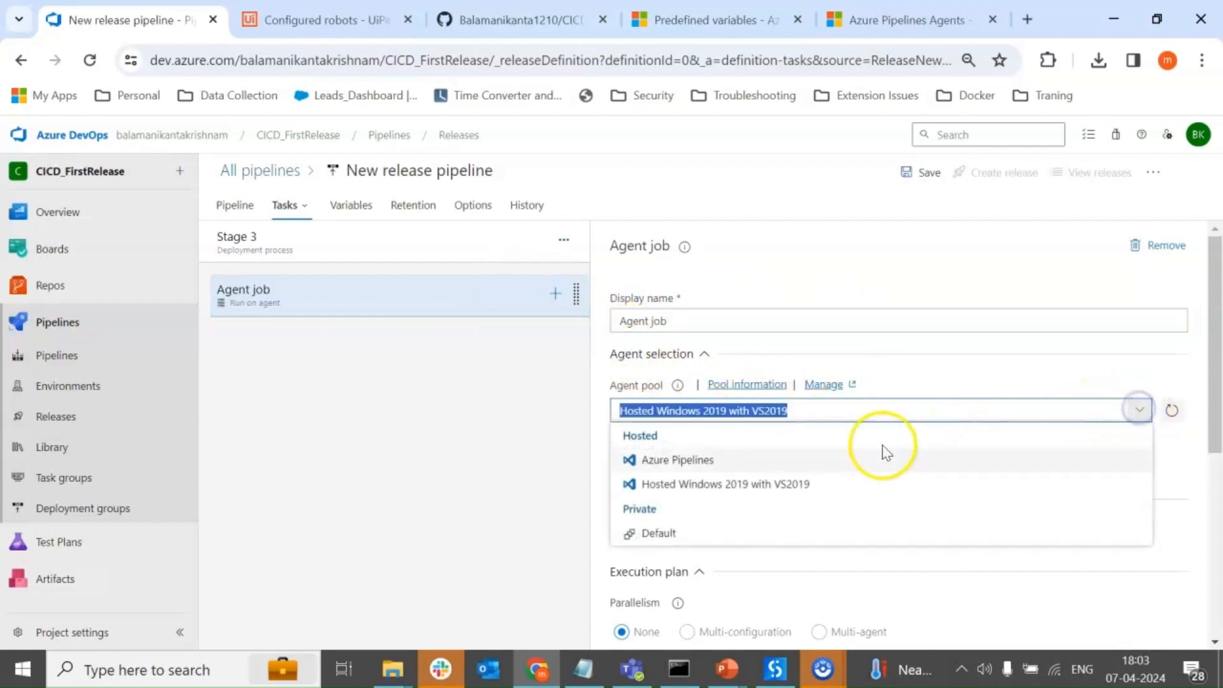
pyautogui.click(696, 537)
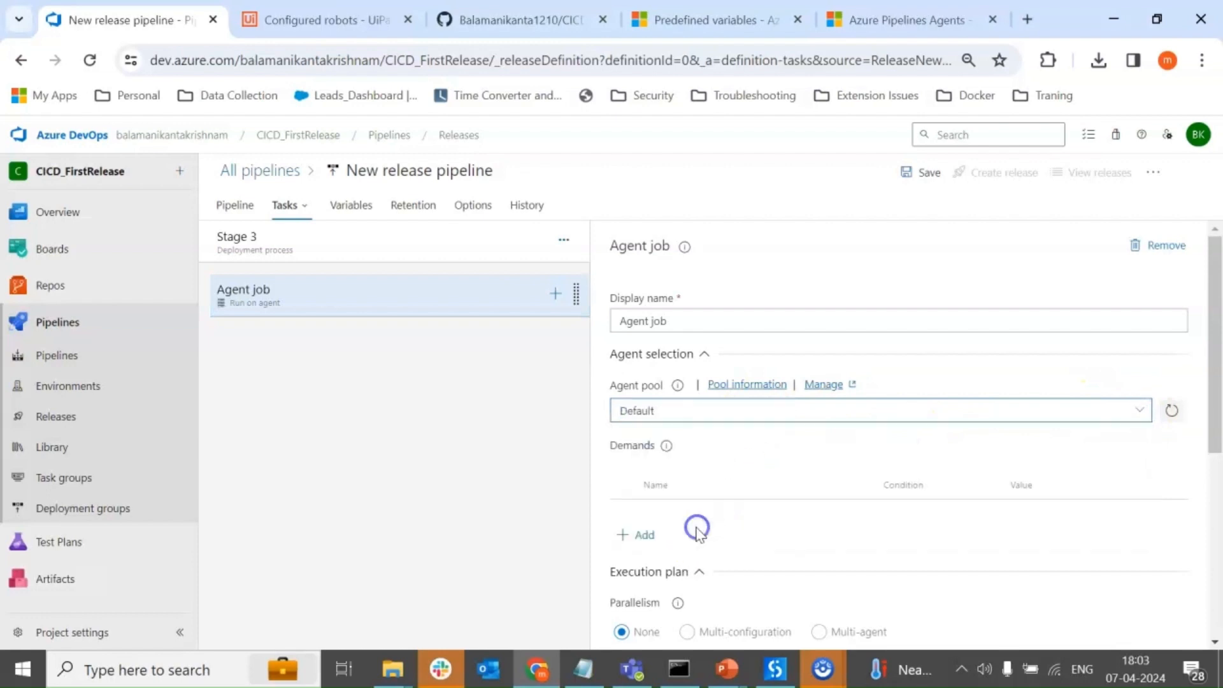
pyautogui.scroll(-5, 736, 472)
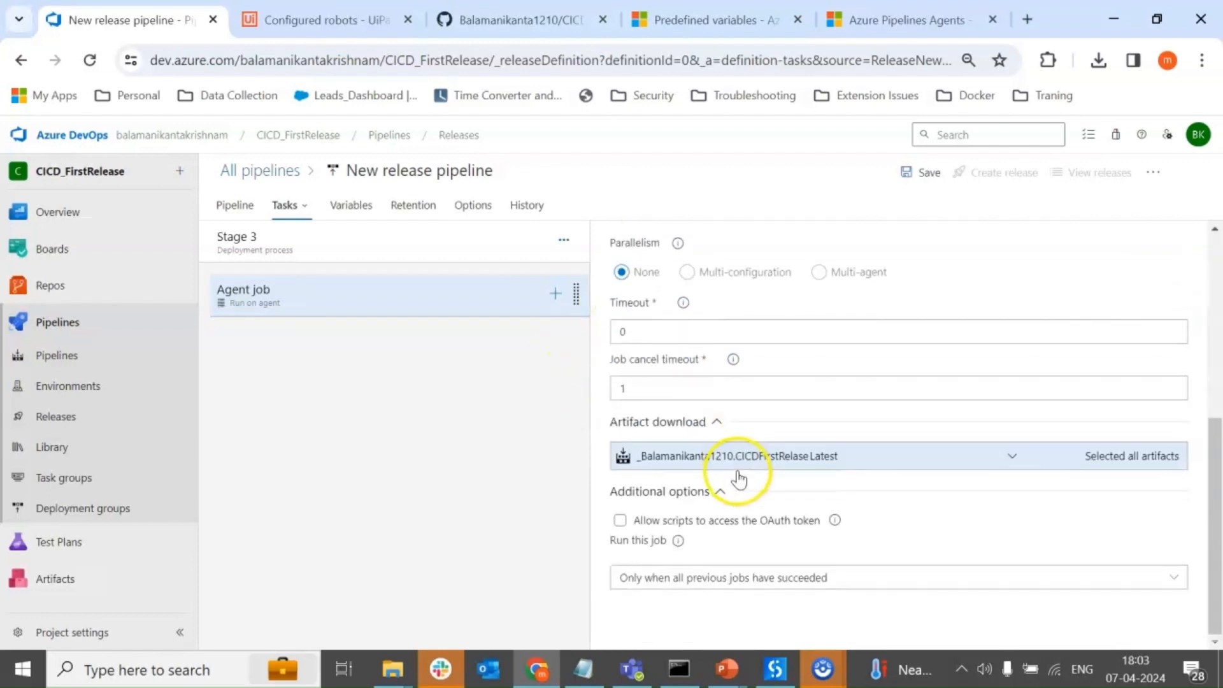
# Search the available tasks for uipath and add the UiPath Deploy task to the Agent job.
pyautogui.click(557, 294)
pyautogui.click(1092, 252)
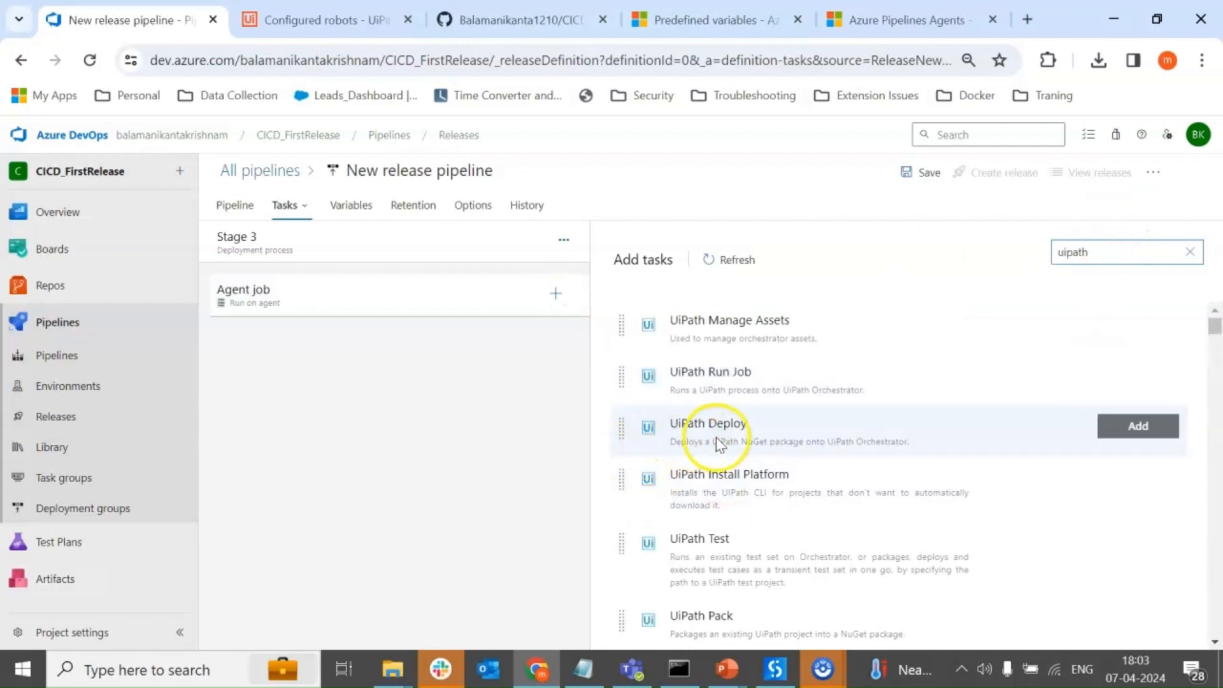
pyautogui.click(716, 436)
pyautogui.click(1147, 426)
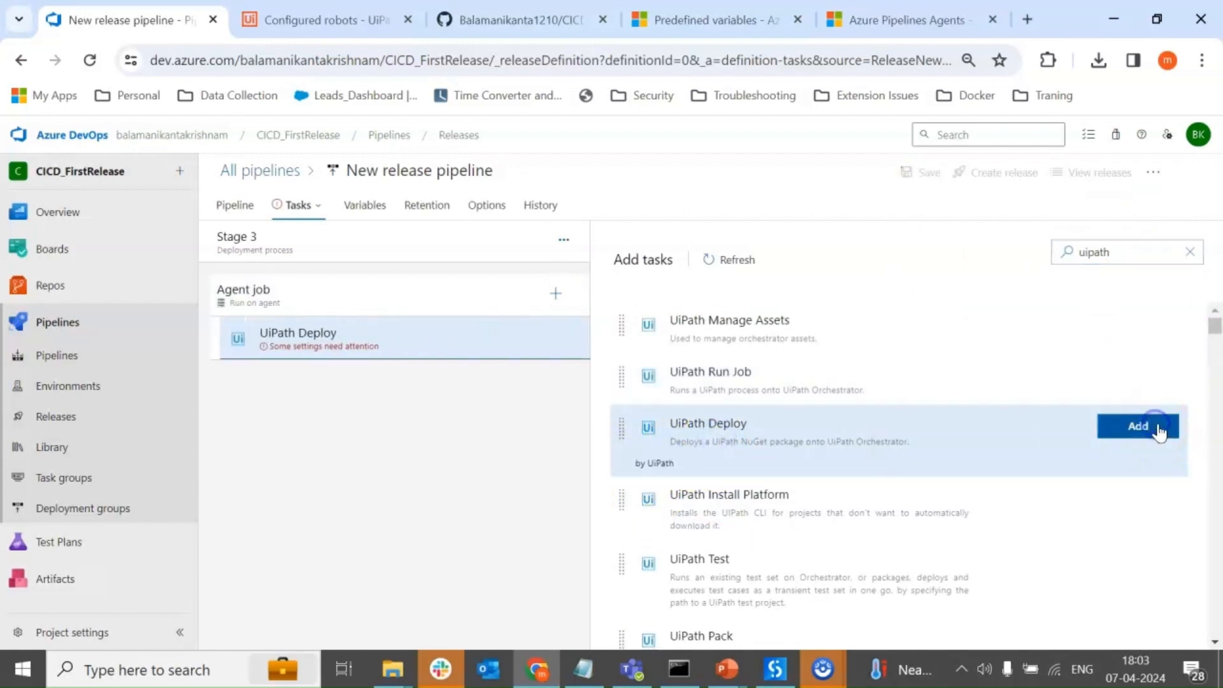
# Set the UiPath Deploy task's Orchestrator connection to Uipath Orch.
pyautogui.click(463, 350)
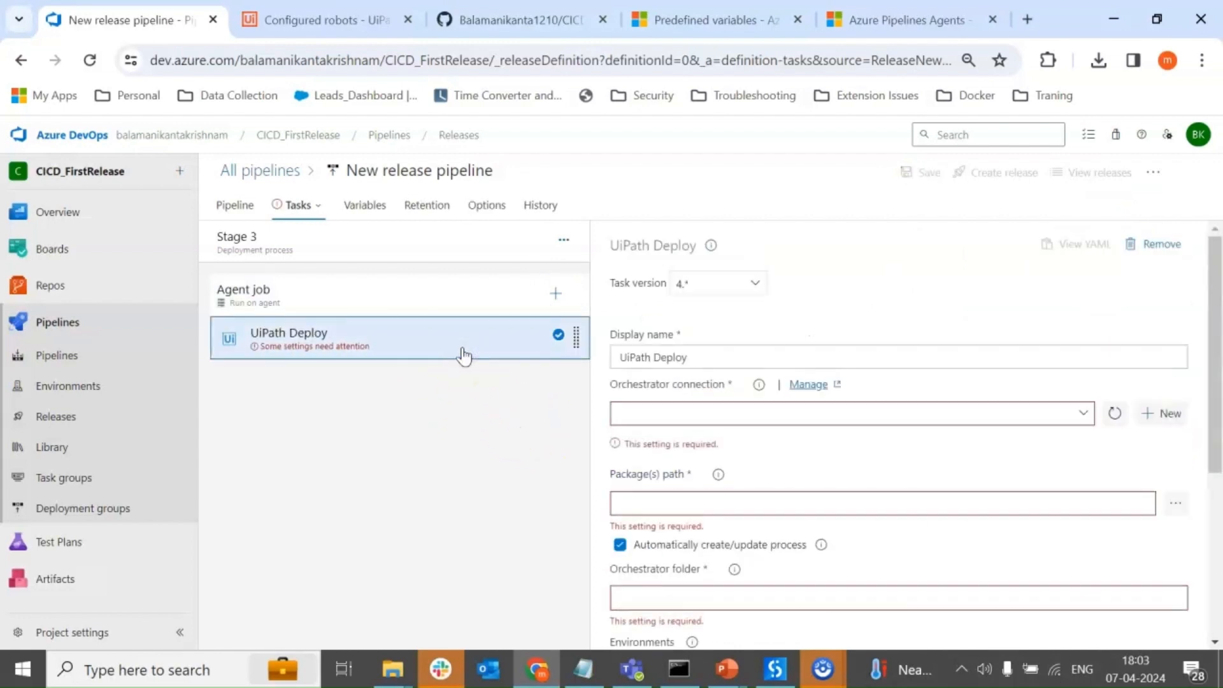
pyautogui.click(735, 411)
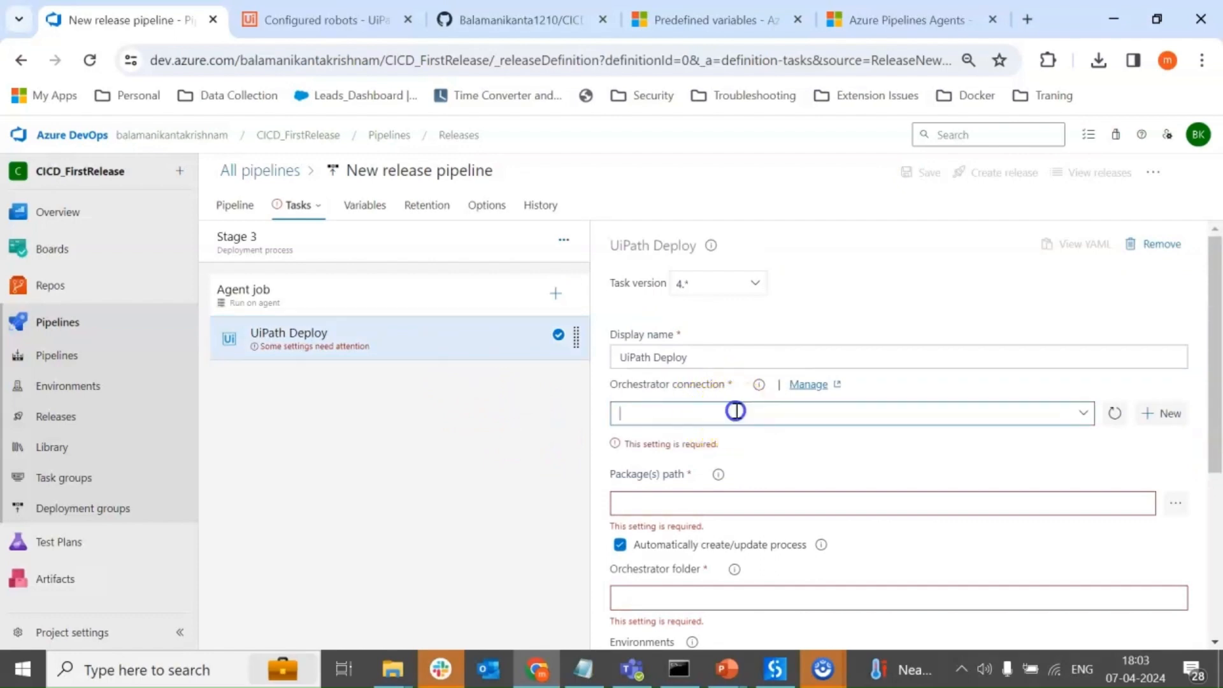
pyautogui.click(1083, 413)
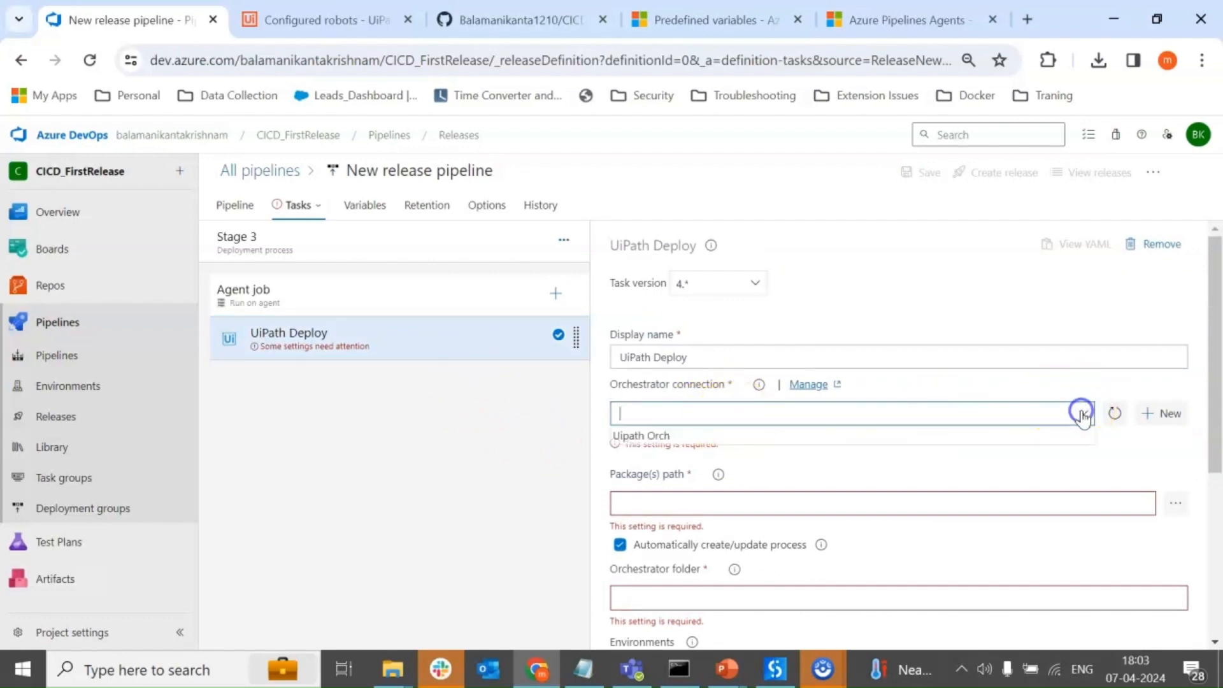
pyautogui.click(652, 438)
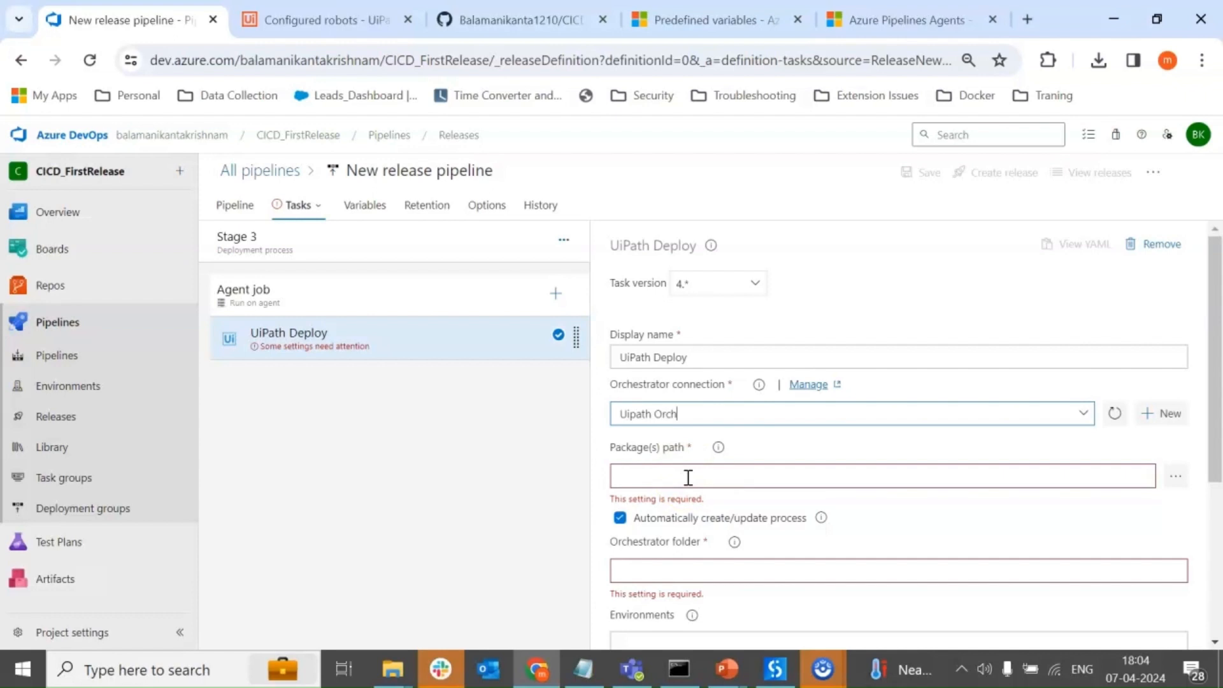
# Duplicate the release pipeline's browser tab and open the CICDFirstRelase build pipeline for editing in the copy.
pyautogui.rightClick(125, 28)
pyautogui.click(218, 190)
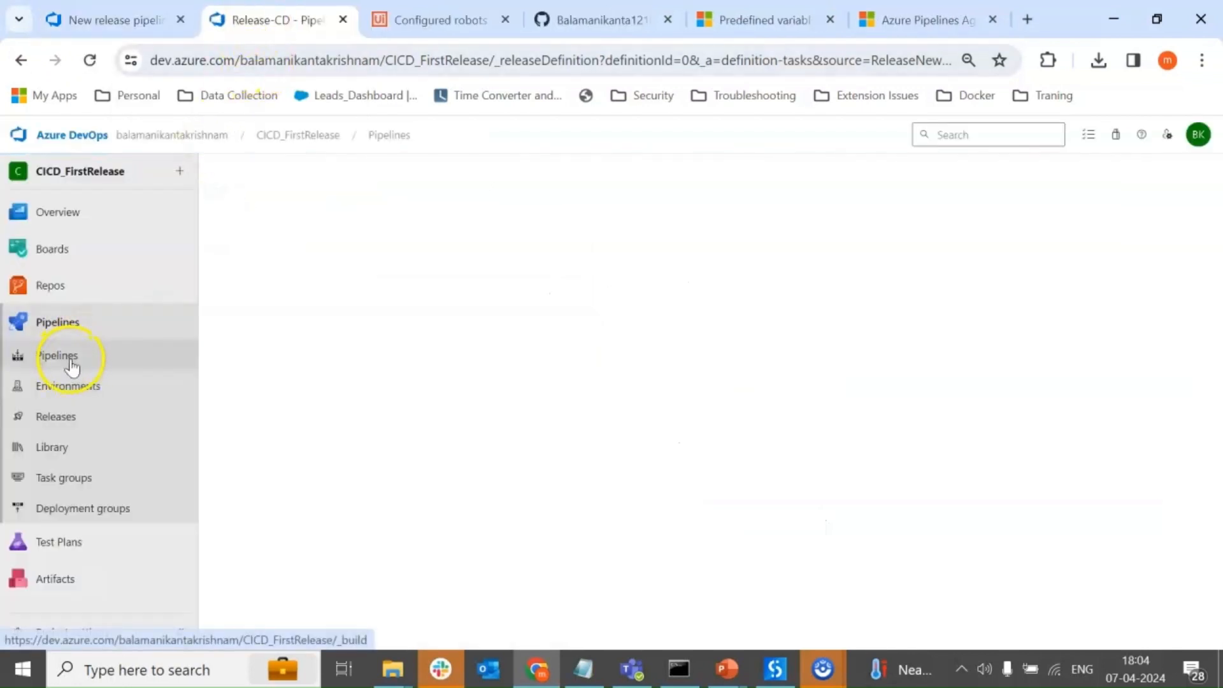
pyautogui.click(70, 358)
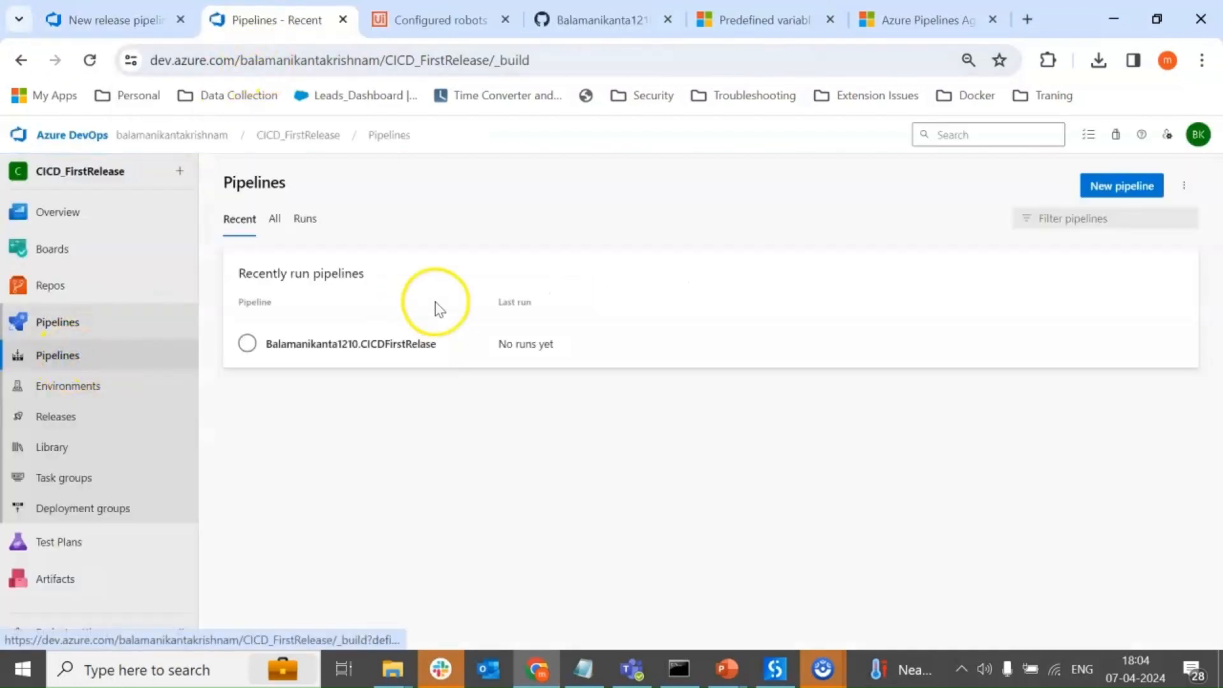
pyautogui.click(398, 347)
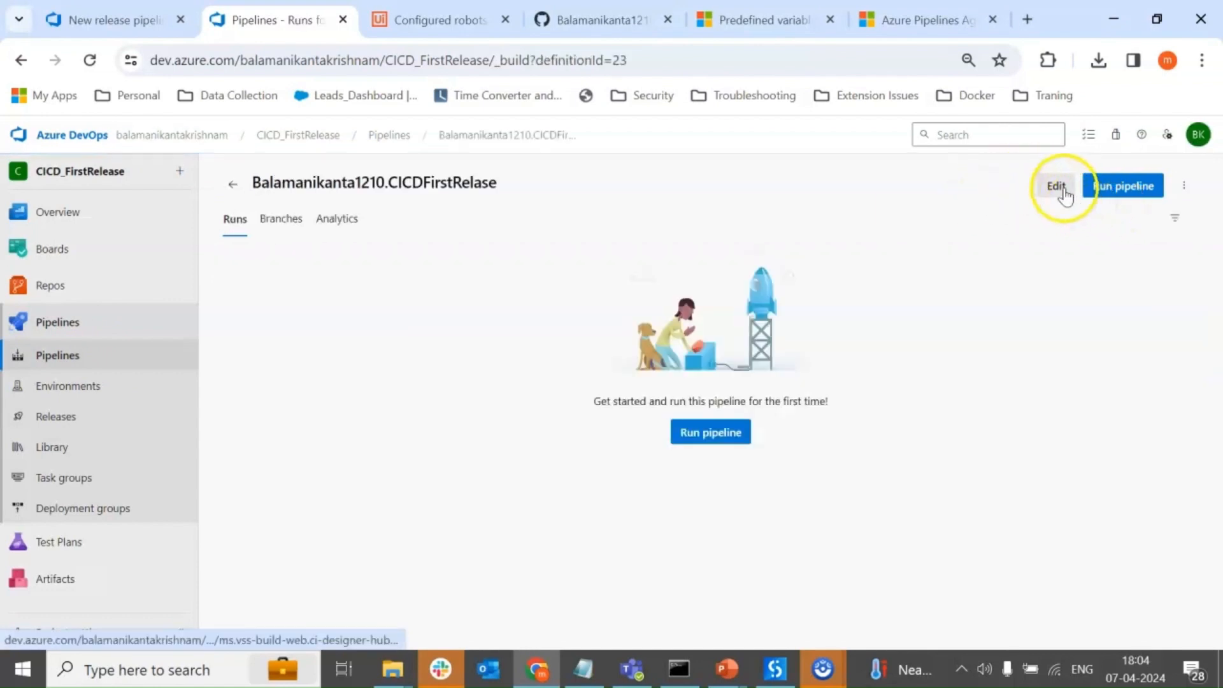
pyautogui.click(1058, 186)
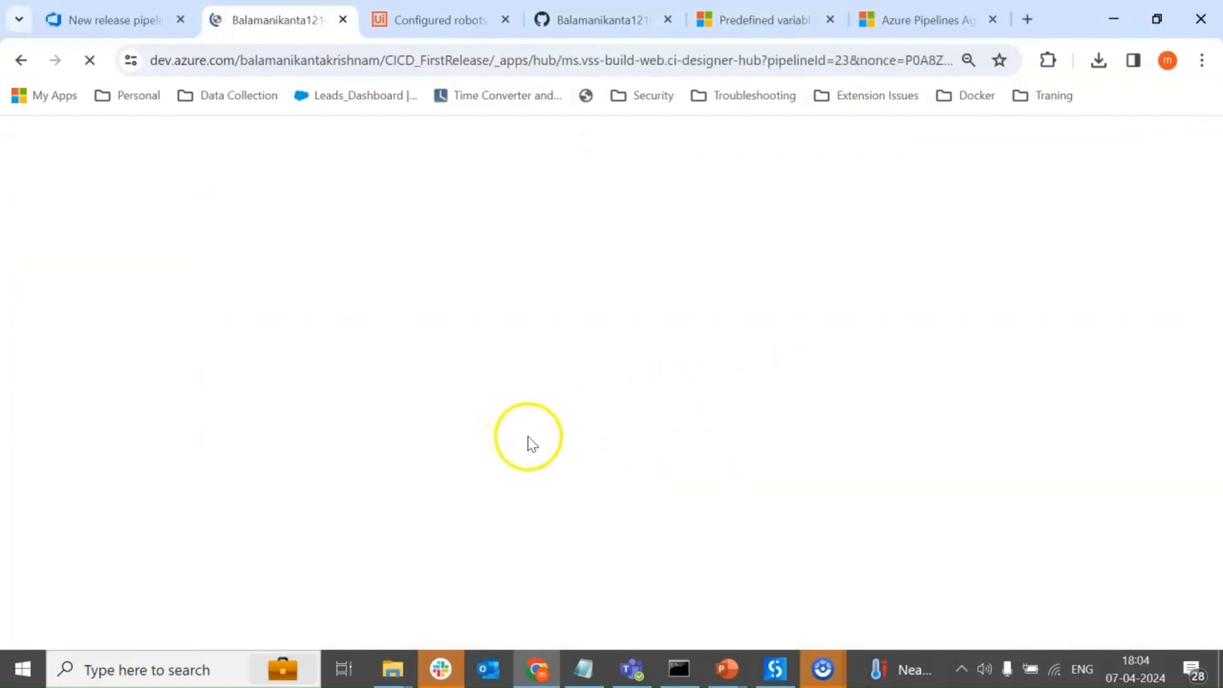
# Copy the PathtoPublish value from the build YAML and set the UiPath Deploy package path to $(Build.ArtifactStagingDirectory)\drop.
pyautogui.scroll(-3, 538, 430)
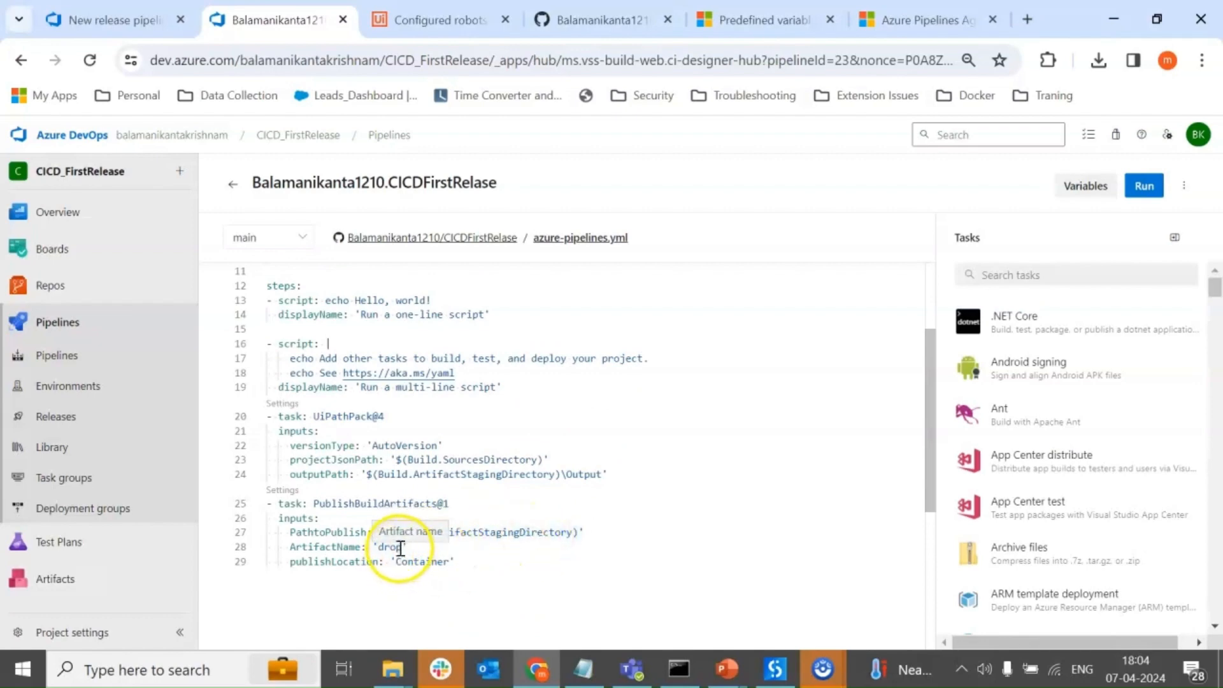
pyautogui.click(95, 20)
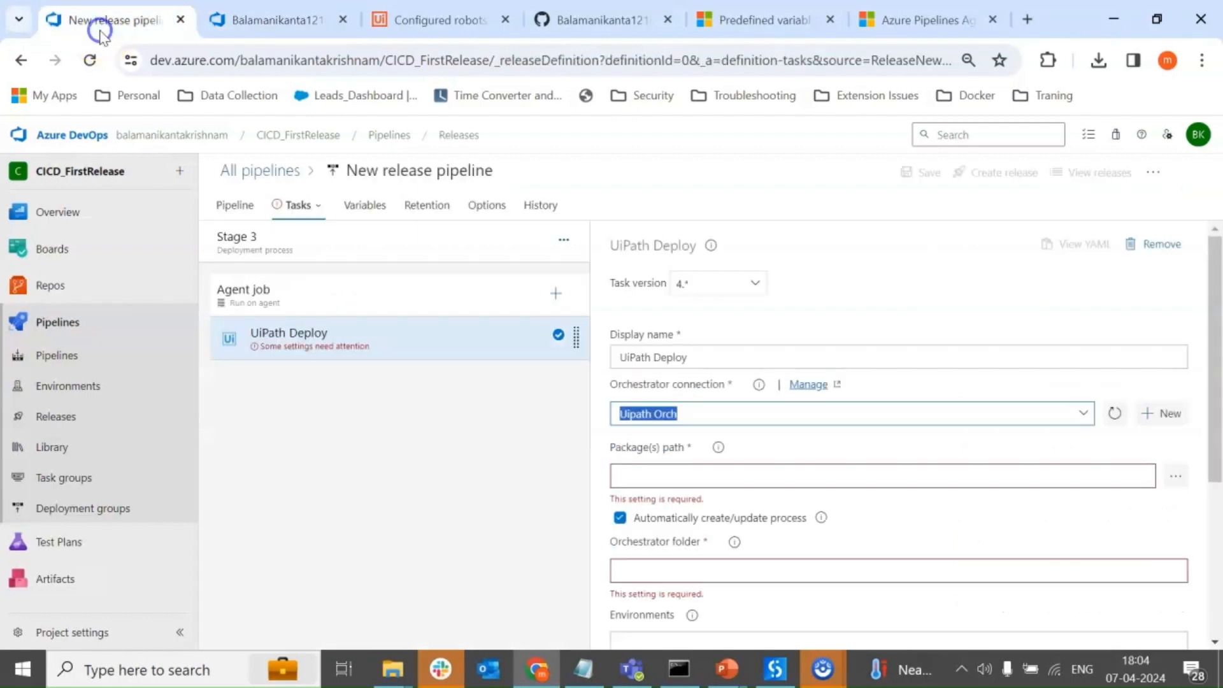
pyautogui.click(276, 20)
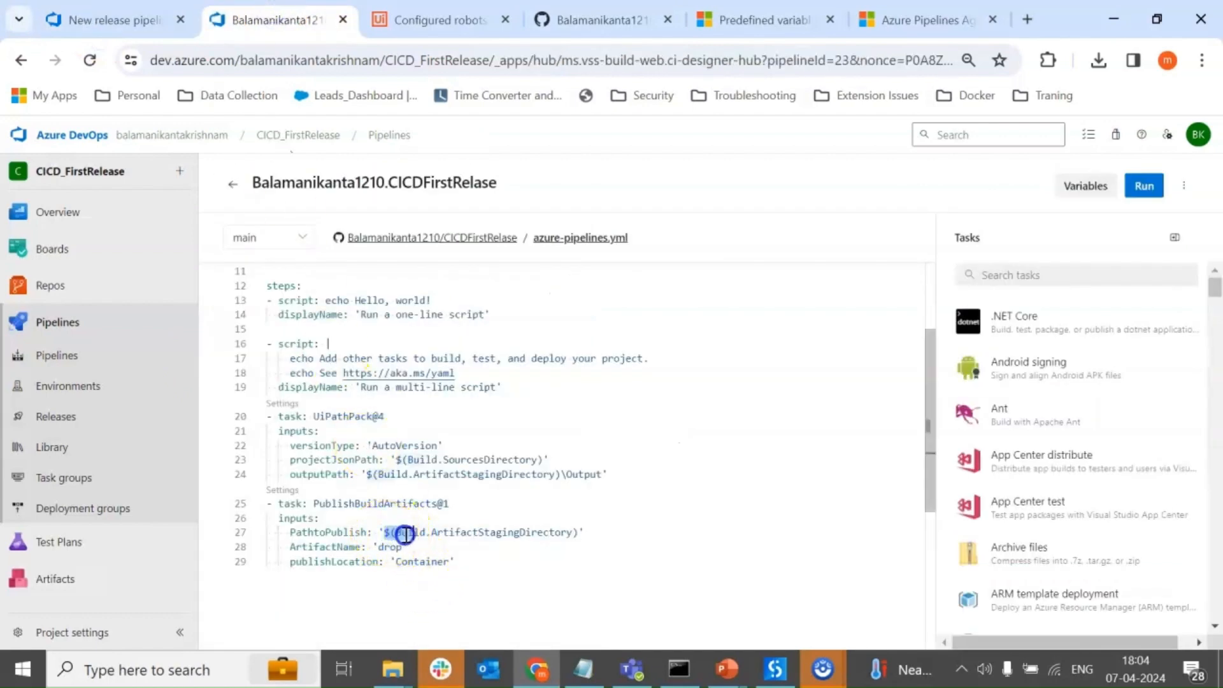
pyautogui.moveTo(405, 533); pyautogui.dragTo(579, 535)
pyautogui.hotkey('ctrl', 'c')
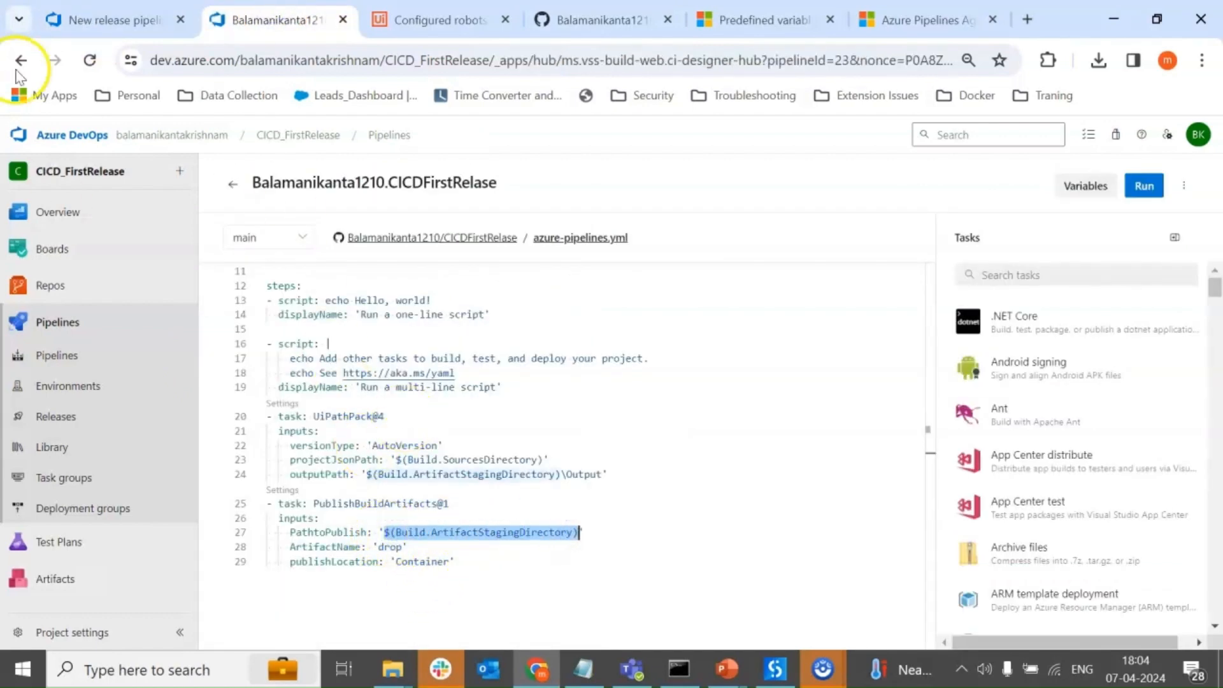
pyautogui.click(57, 18)
pyautogui.click(783, 483)
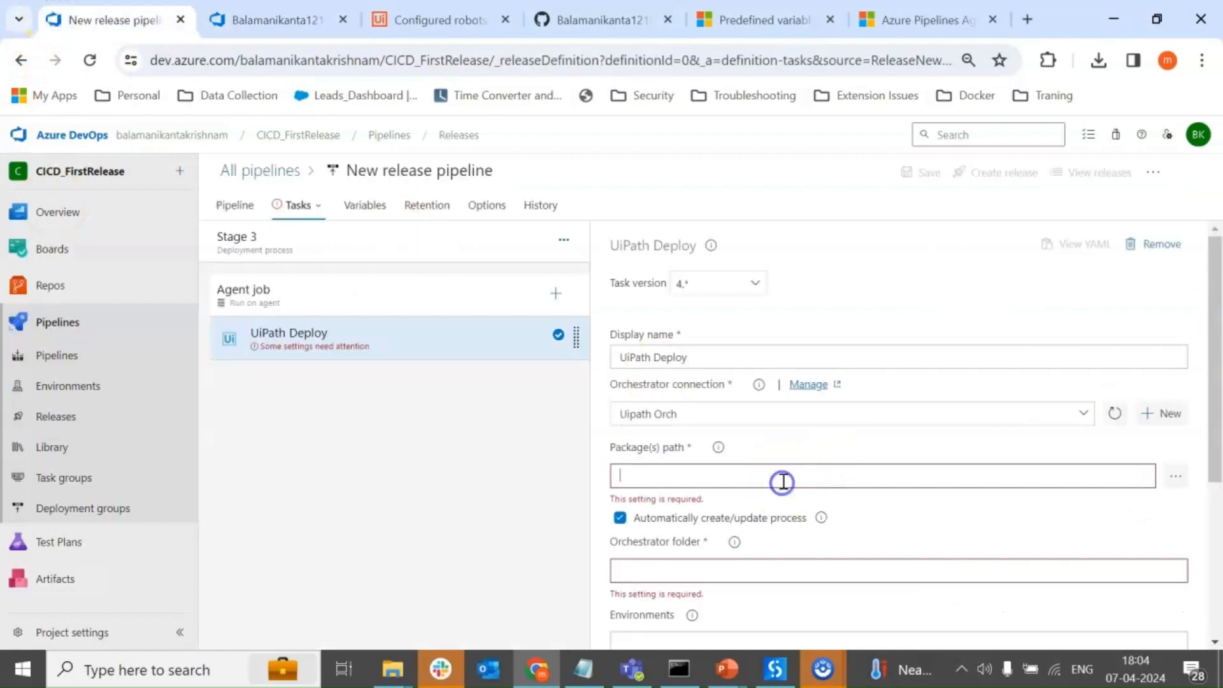
pyautogui.hotkey('ctrl', 'v')
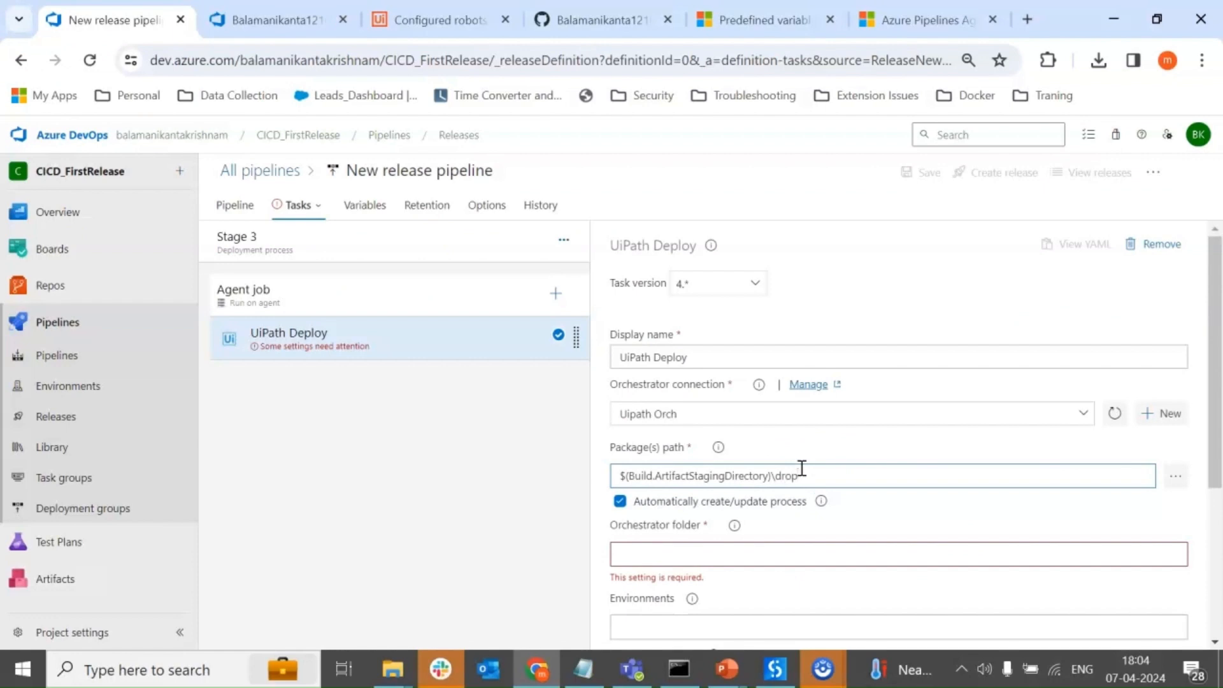
# Set the package path to the linked CICDFirstRelase build artifact under $(System.DefaultWorkingDirectory) and append /drop.
pyautogui.click(1175, 476)
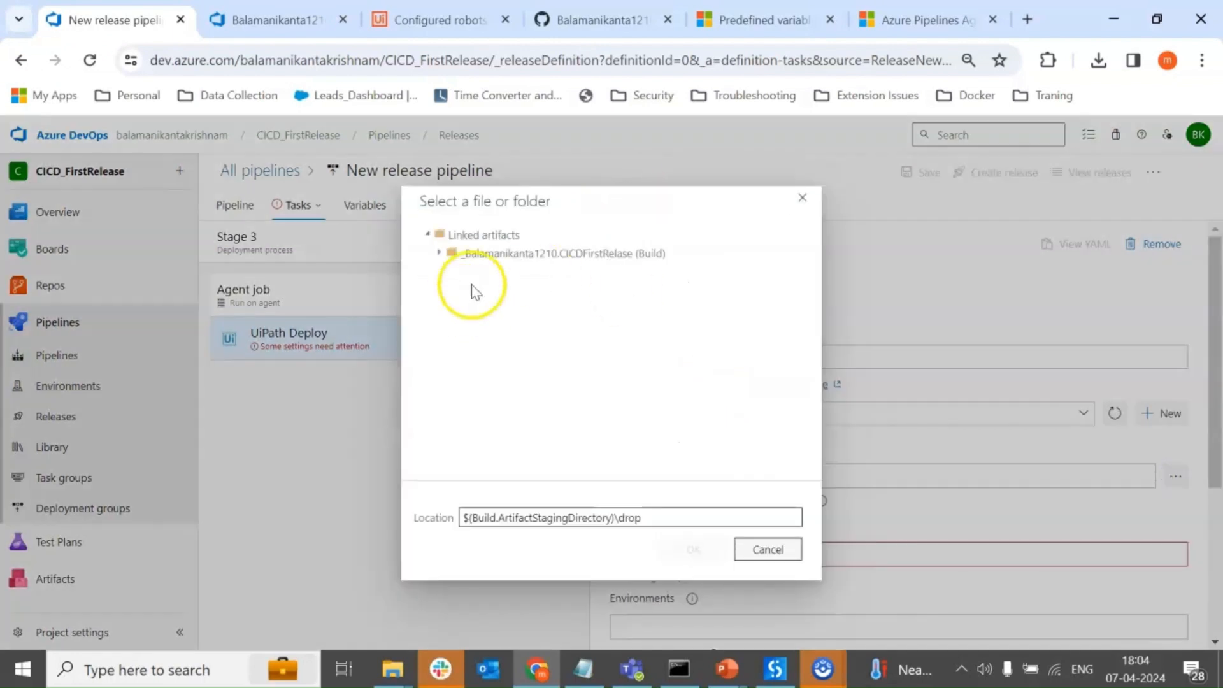
pyautogui.click(533, 252)
pyautogui.doubleClick(485, 253)
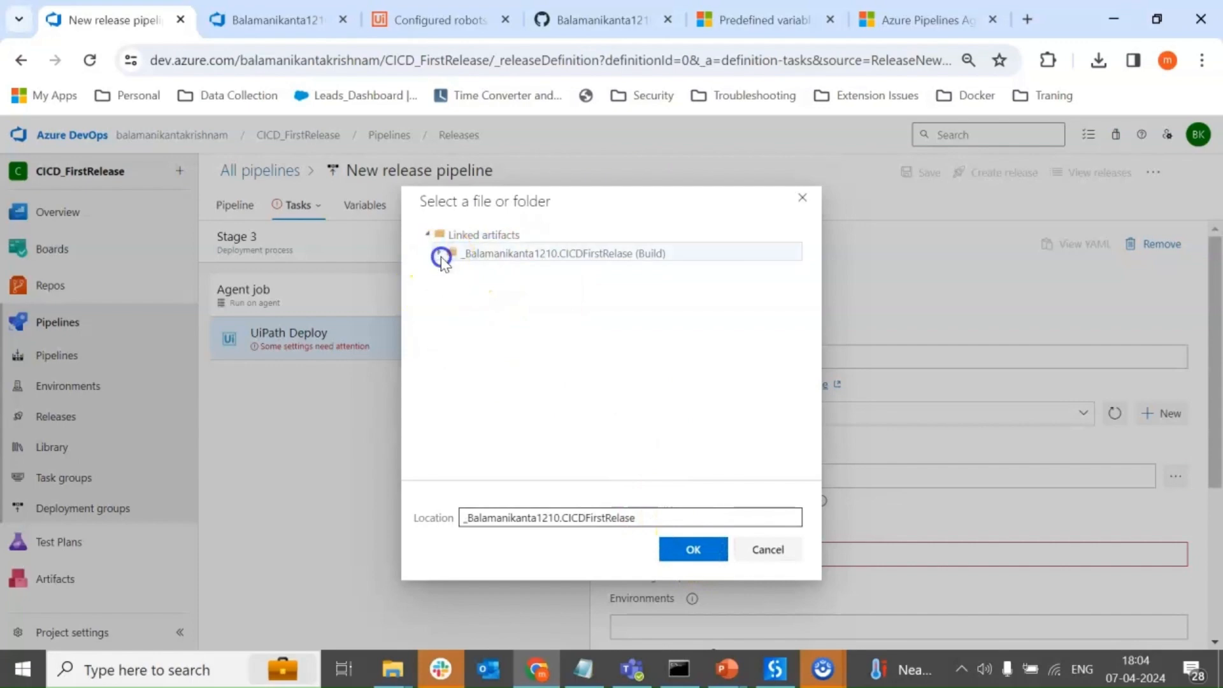
pyautogui.click(704, 545)
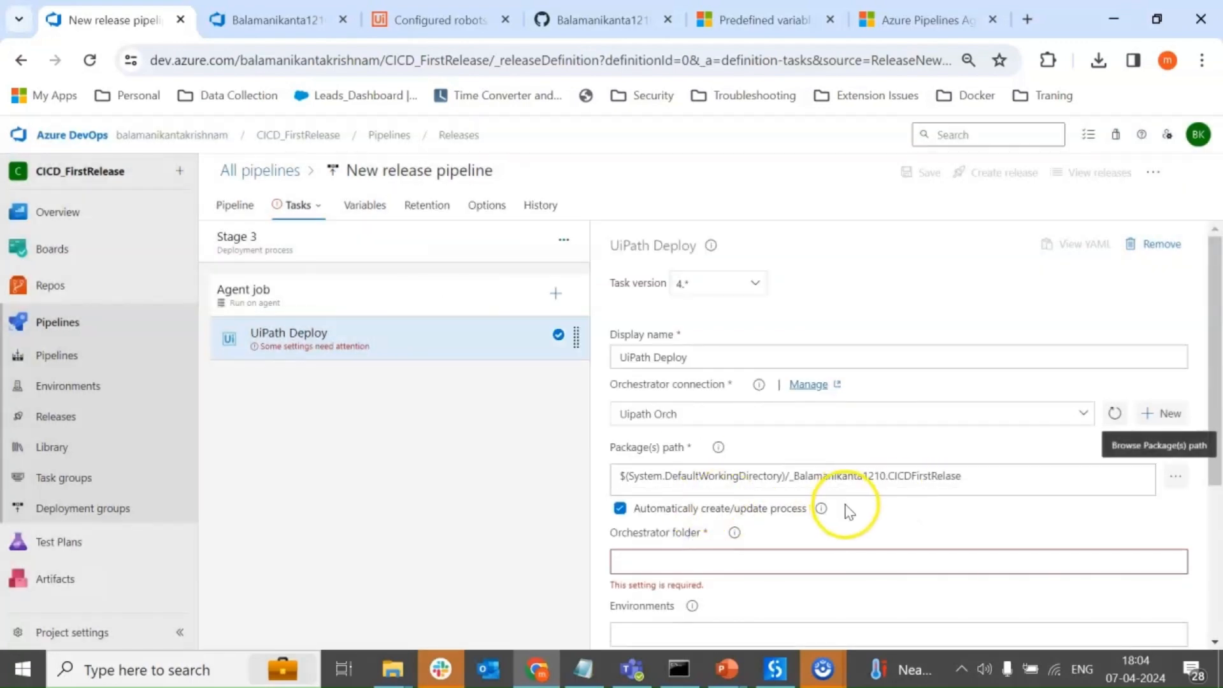
pyautogui.click(1001, 475)
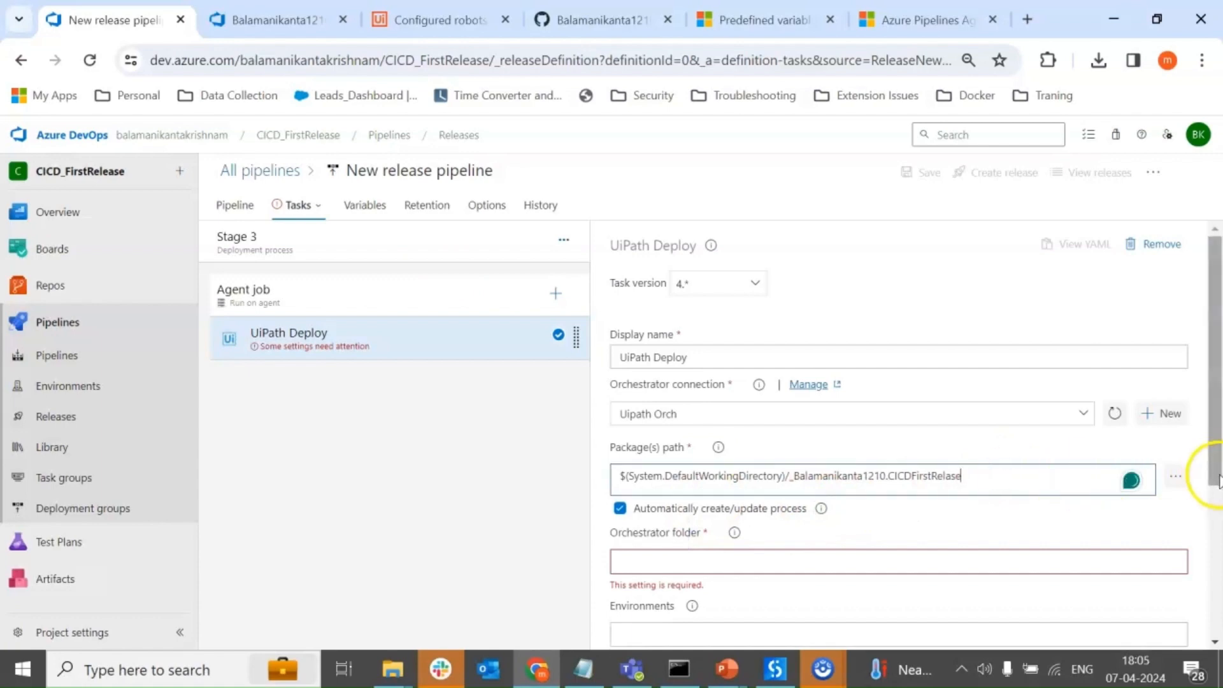
pyautogui.click(1175, 476)
pyautogui.click(583, 261)
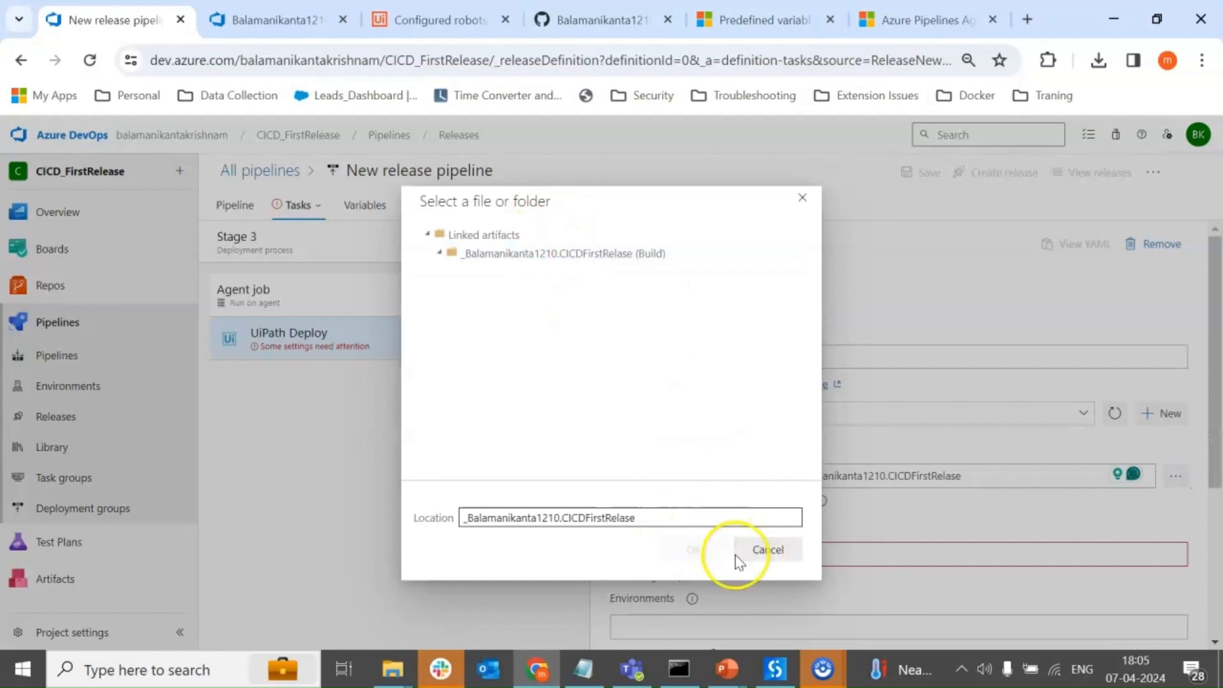
pyautogui.click(763, 552)
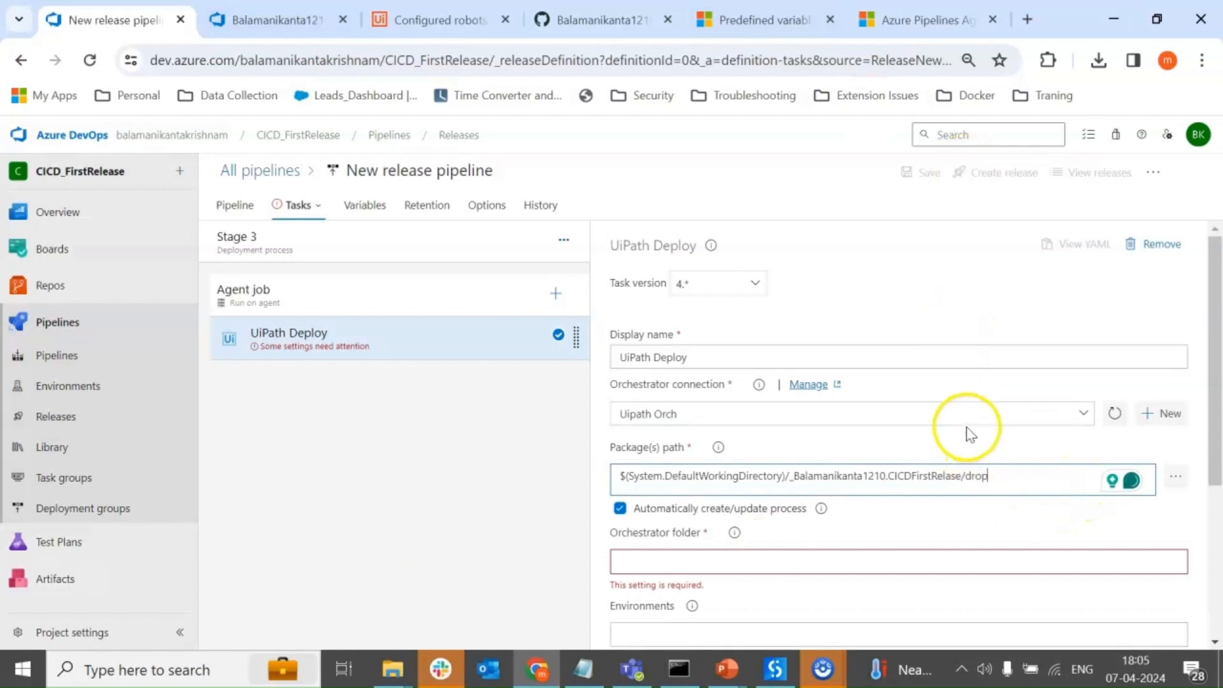
# Copy the AzureCICD folder name from UiPath Orchestrator's folder management and enter it as the UiPath Deploy task's Orchestrator folder.
pyautogui.click(731, 556)
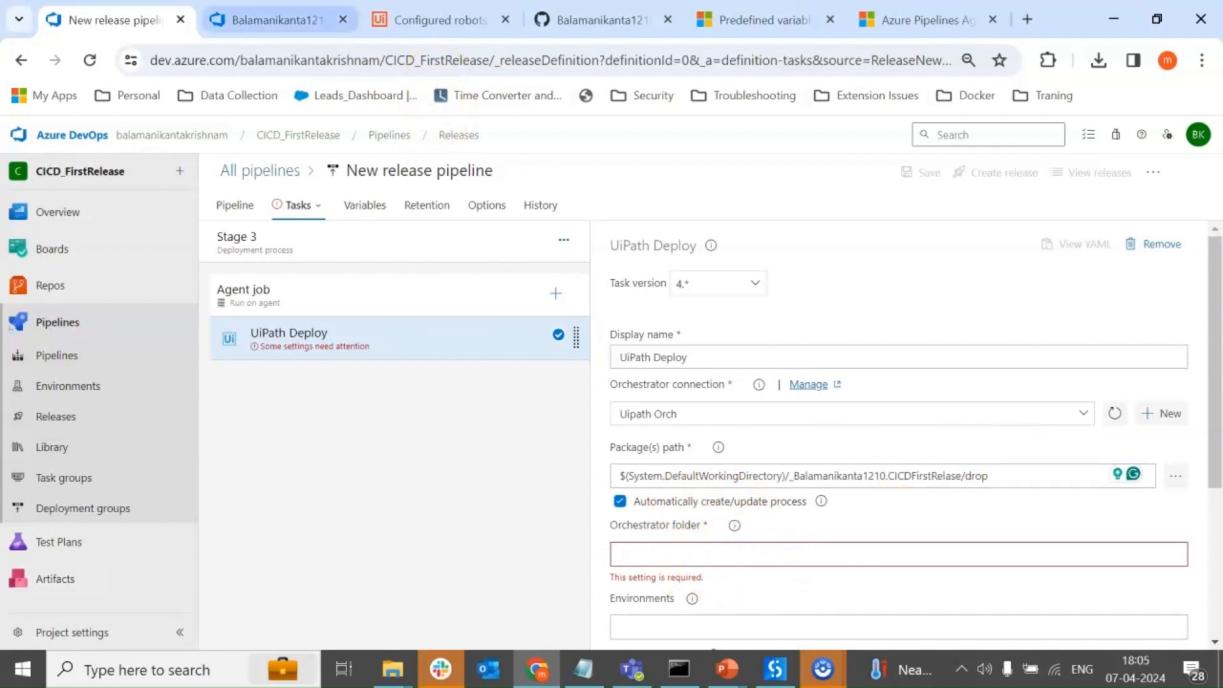
pyautogui.click(383, 14)
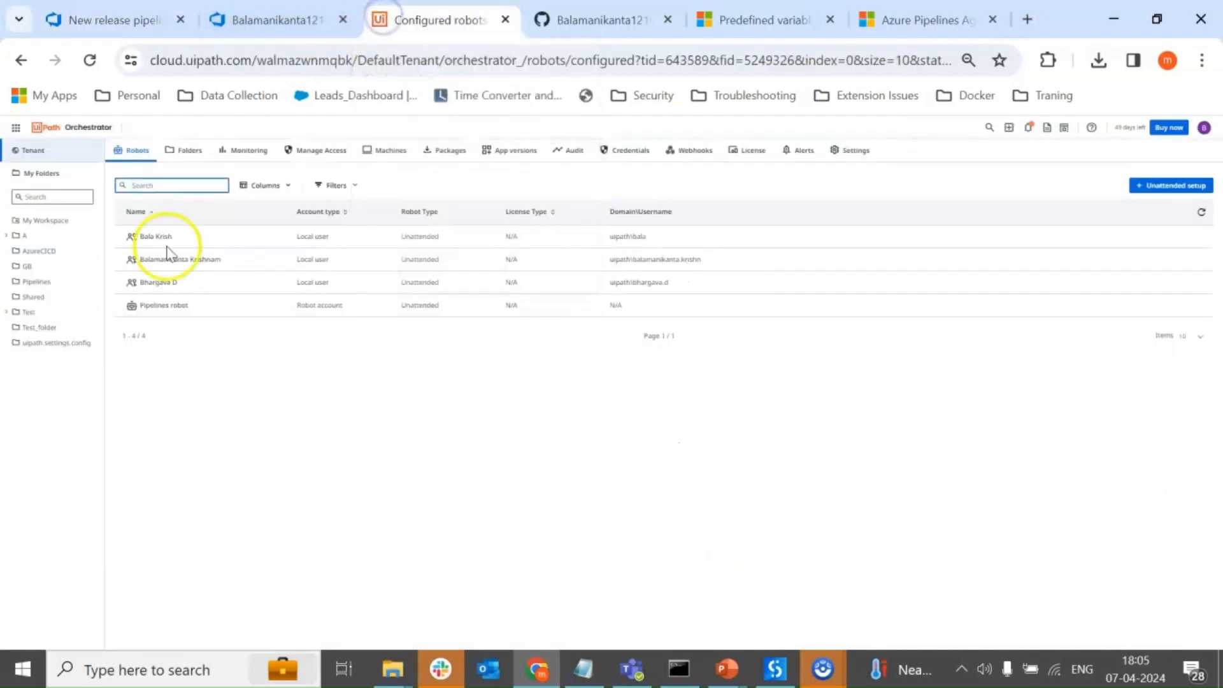
pyautogui.click(40, 251)
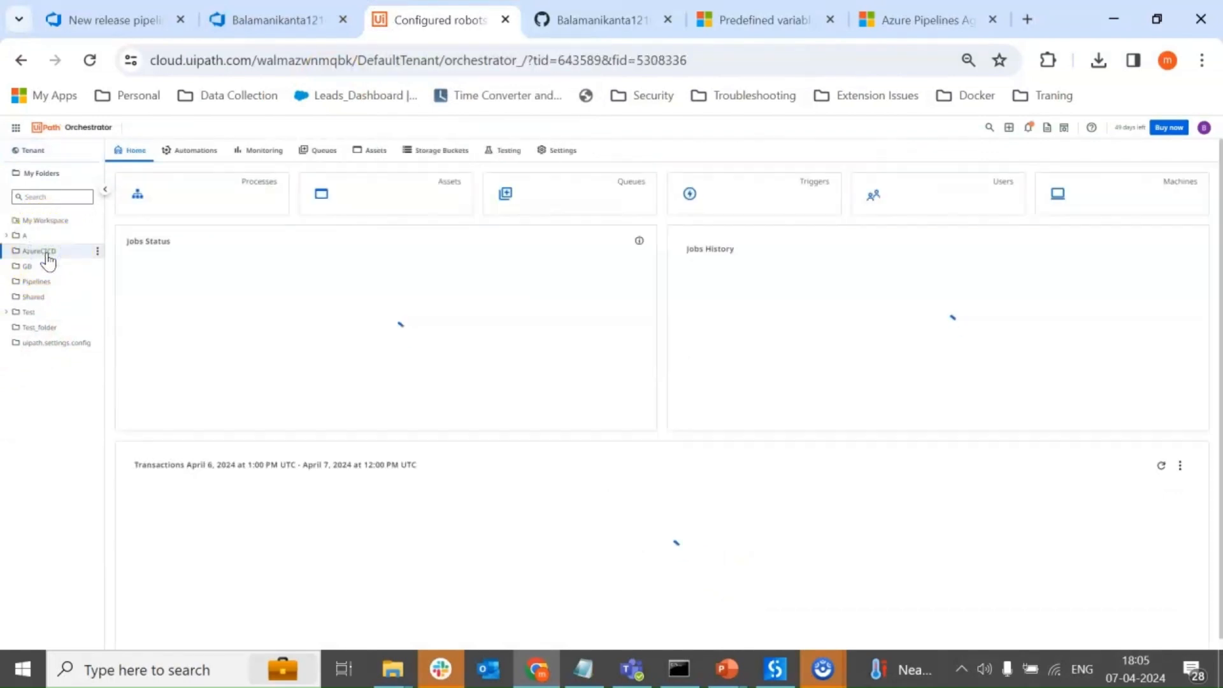
pyautogui.click(60, 152)
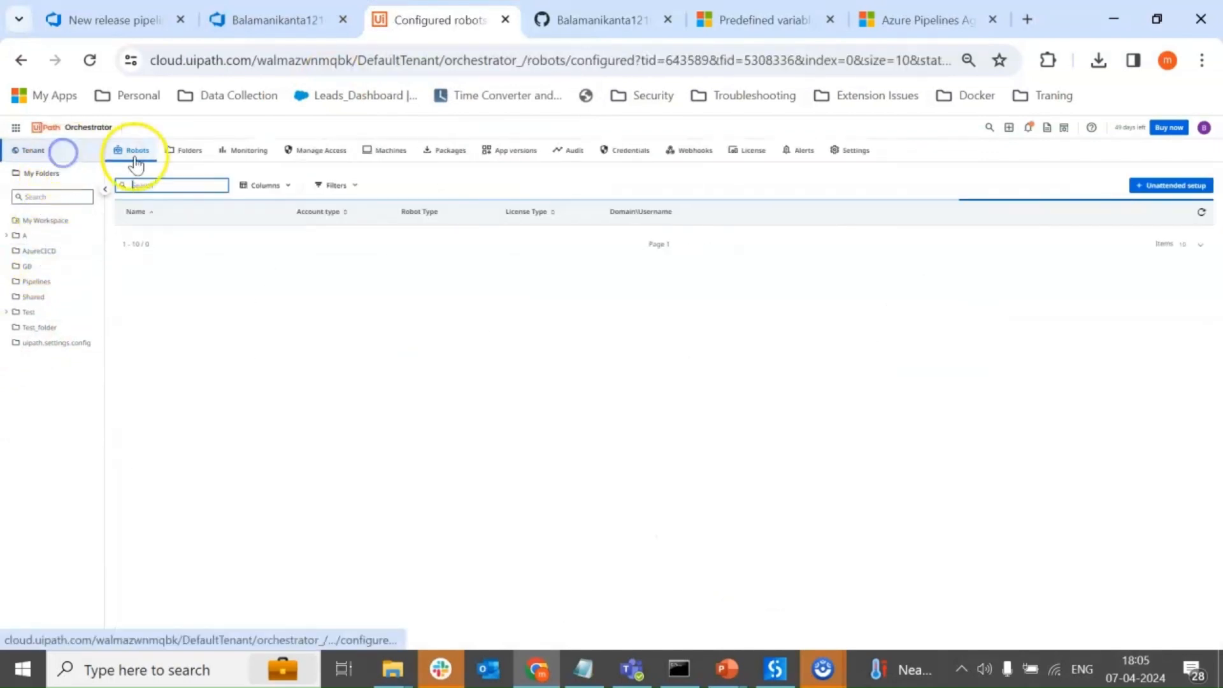
pyautogui.click(179, 151)
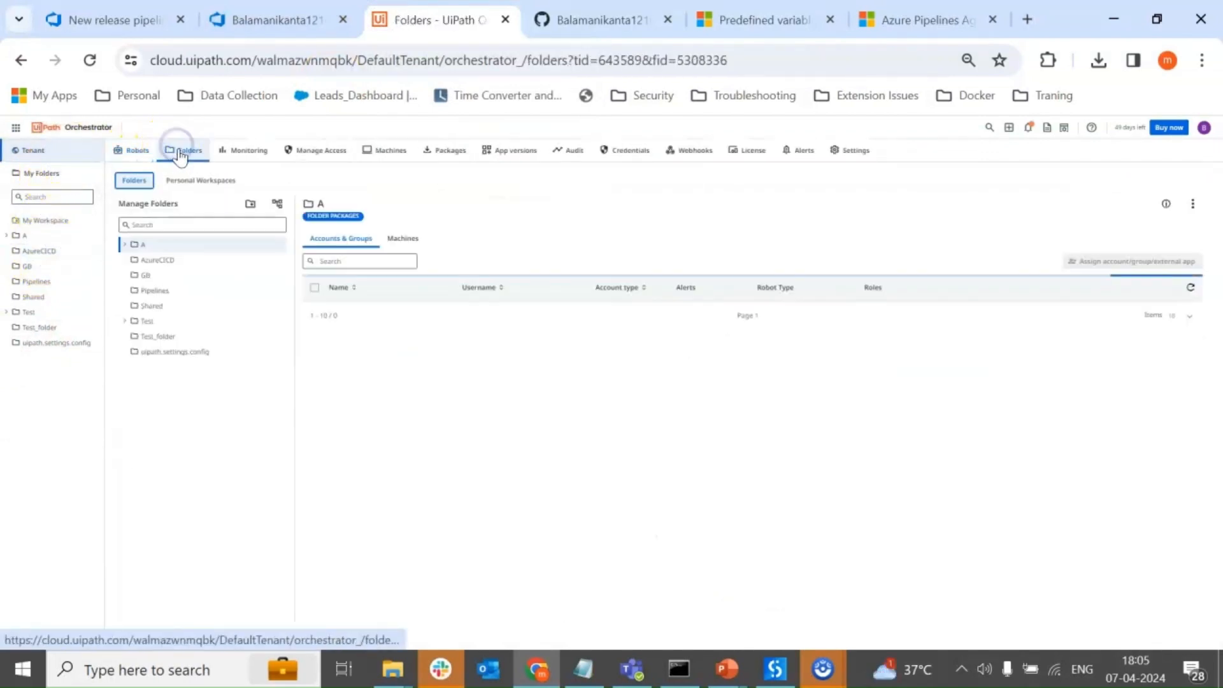
pyautogui.click(180, 260)
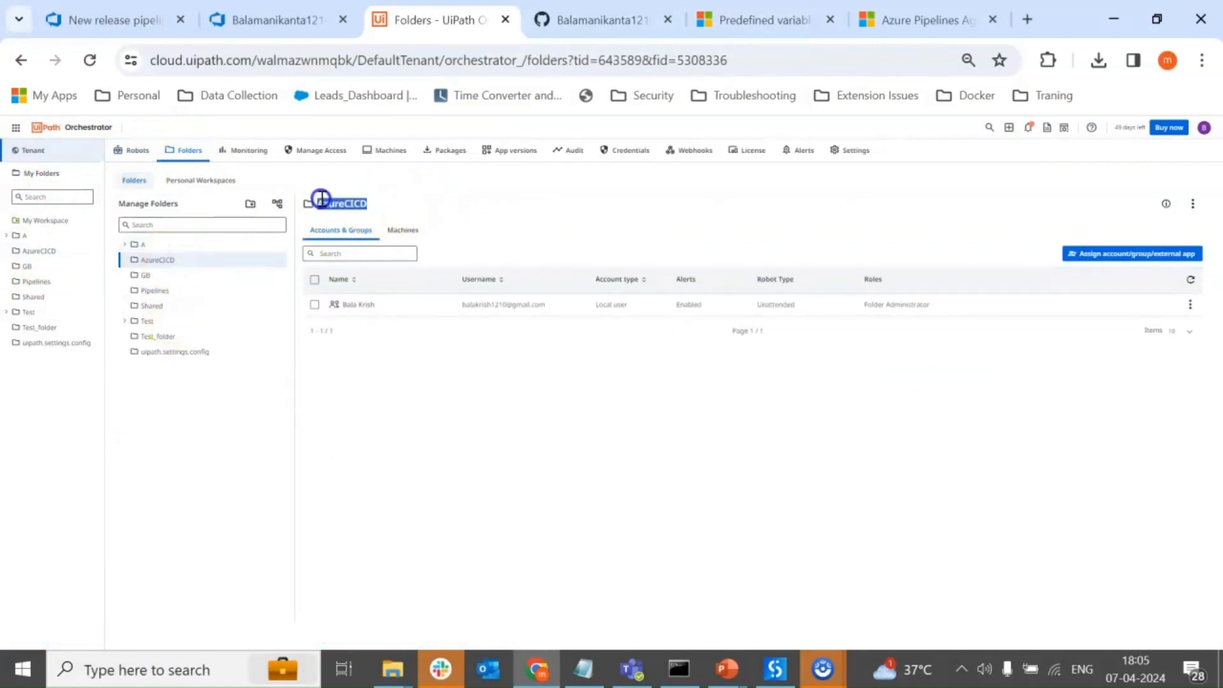
pyautogui.click(115, 20)
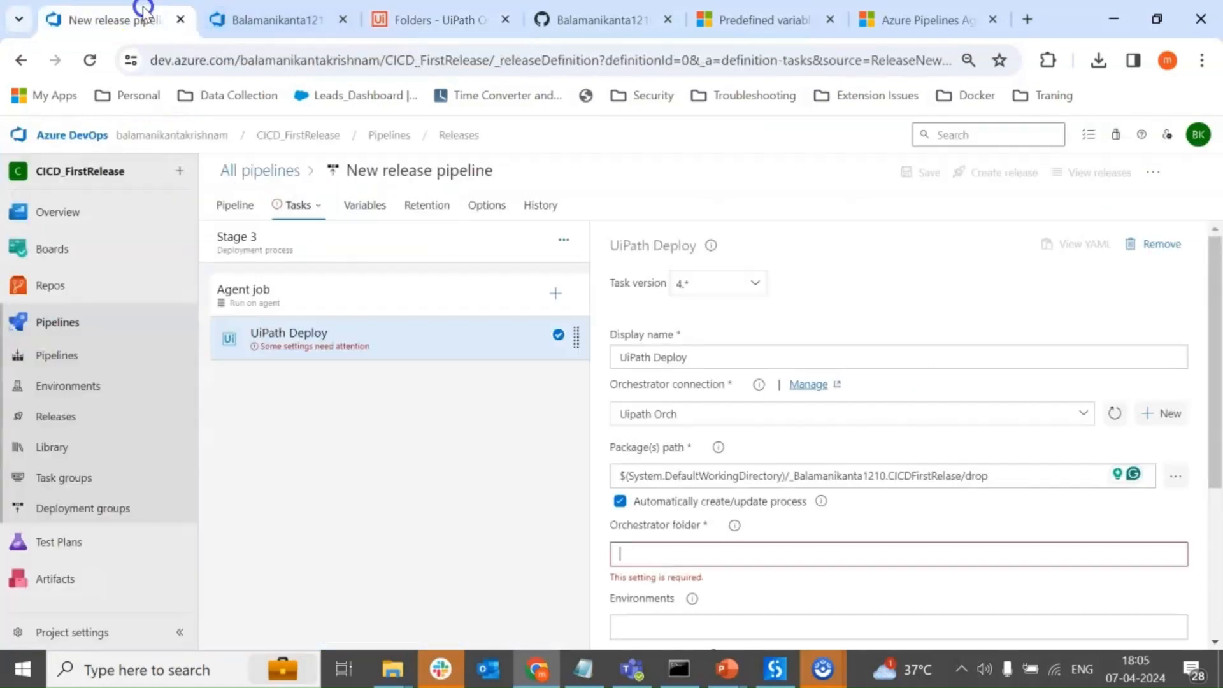
pyautogui.click(664, 563)
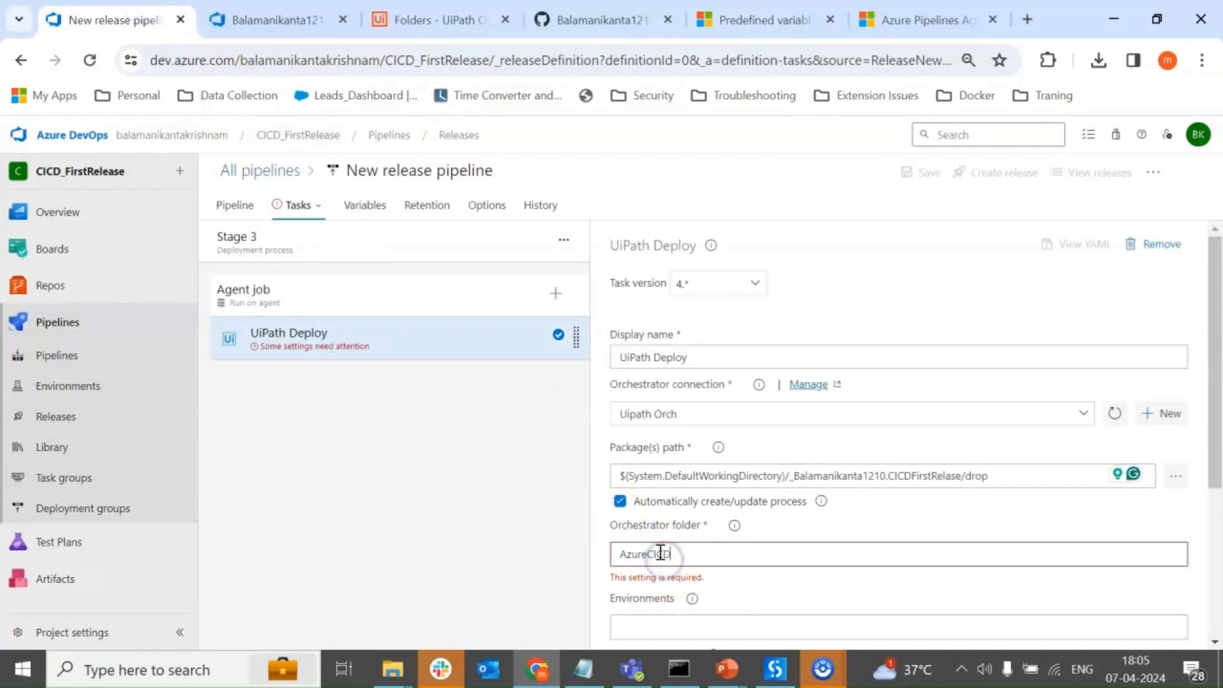
# Review the UiPath Deploy task's remaining settings and save the release pipeline.
pyautogui.scroll(-4, 713, 503)
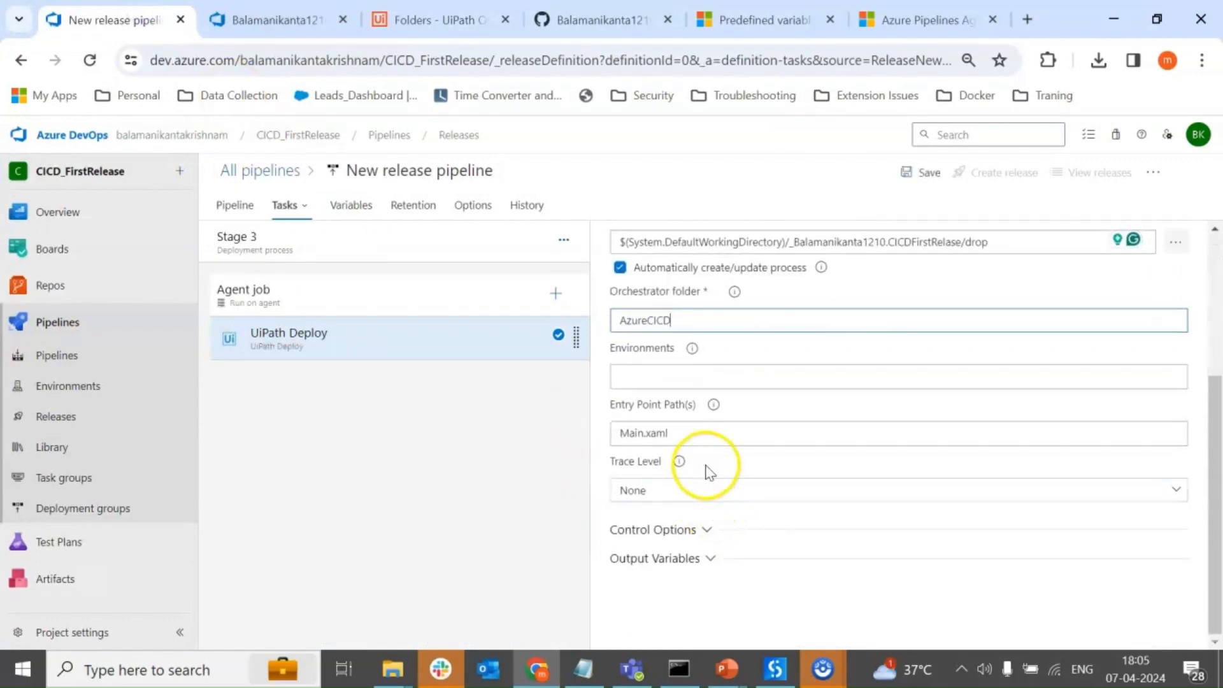
pyautogui.scroll(3, 710, 472)
pyautogui.scroll(-2, 695, 545)
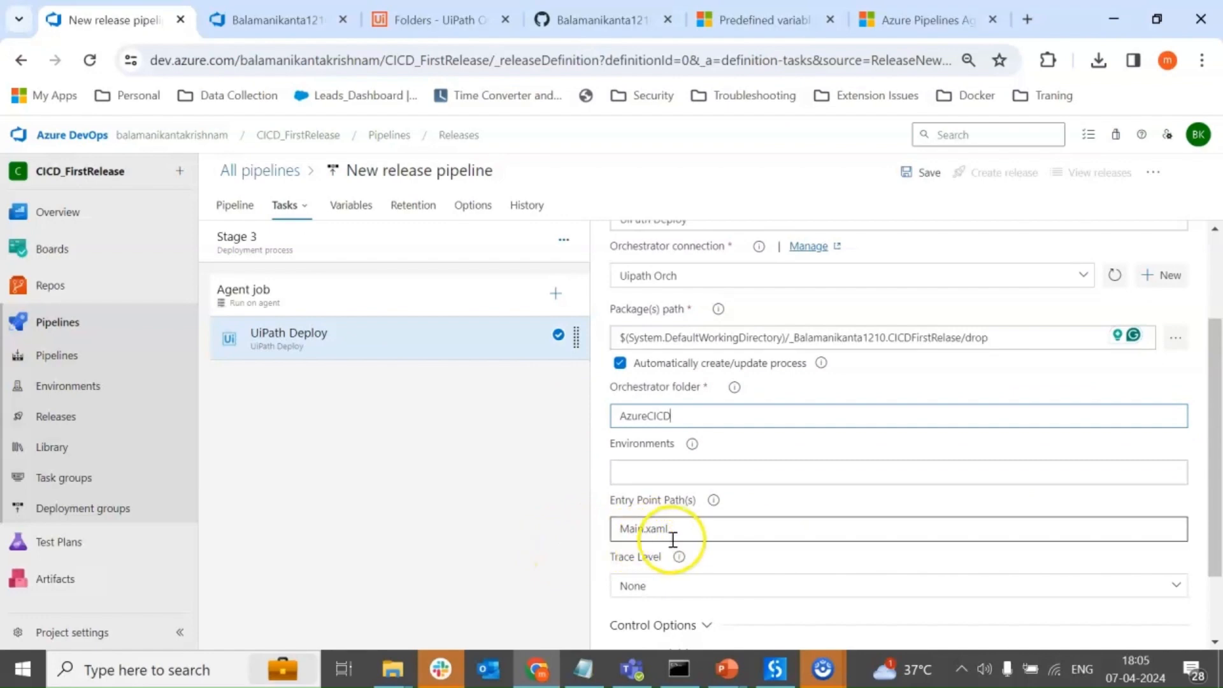
pyautogui.scroll(-2, 707, 535)
pyautogui.scroll(4, 1061, 560)
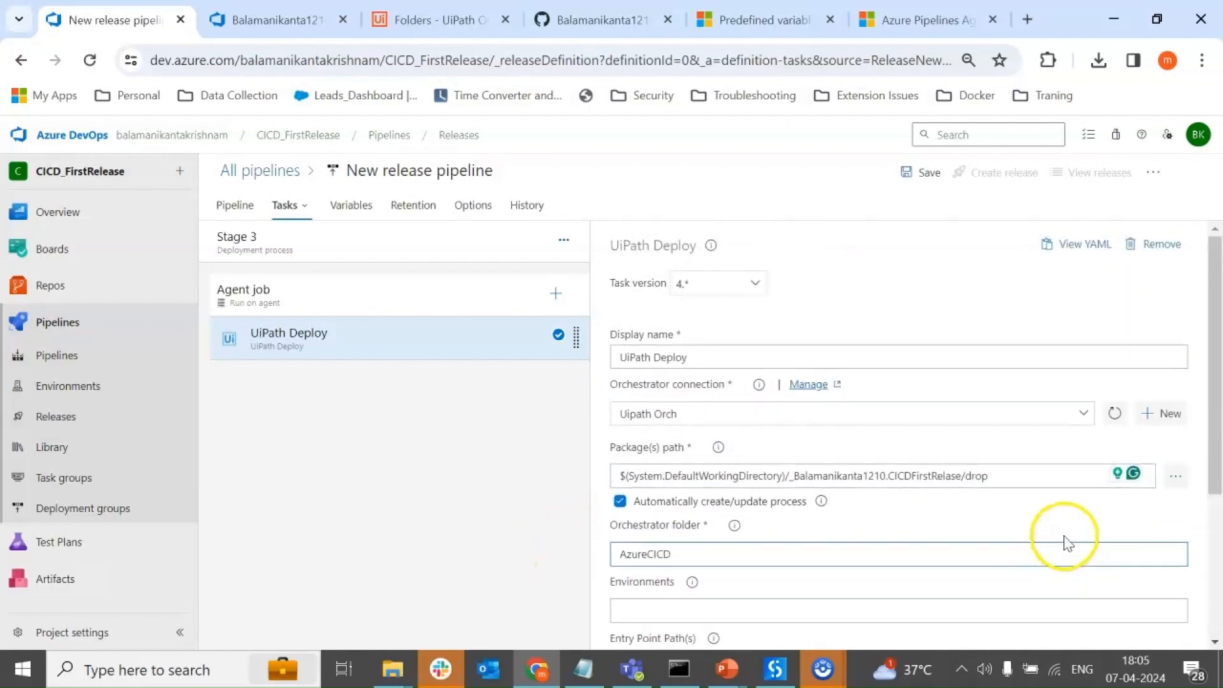
pyautogui.click(919, 173)
pyautogui.click(683, 468)
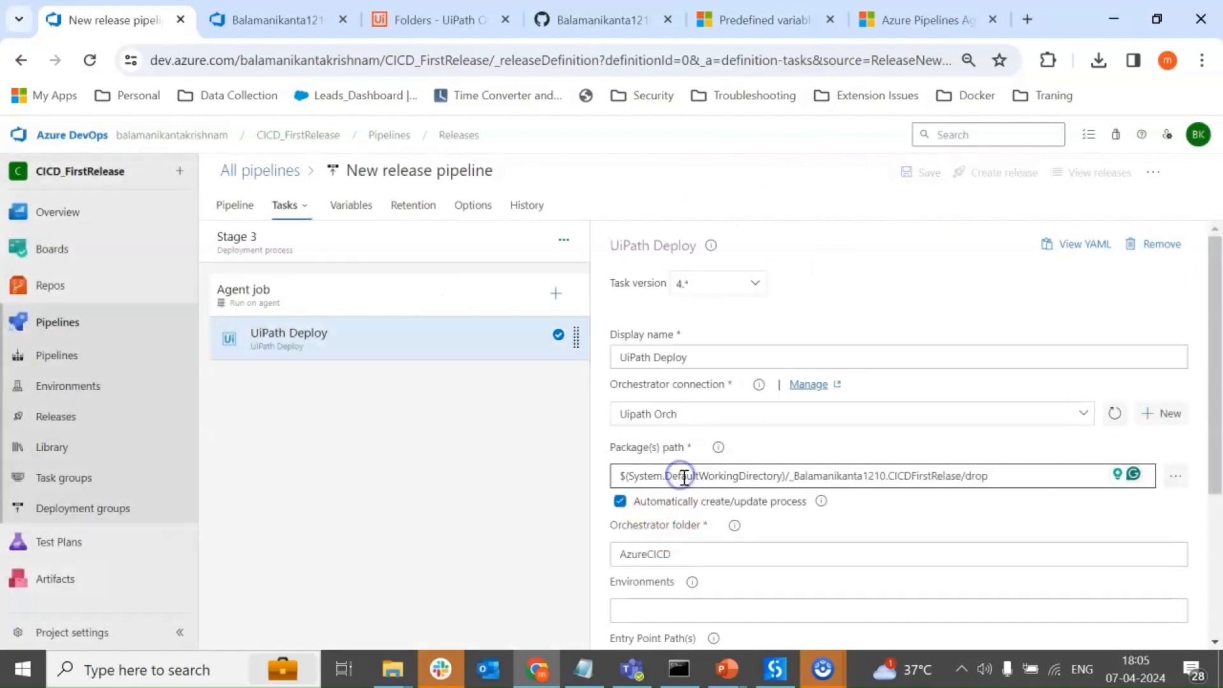
pyautogui.scroll(-3, 930, 327)
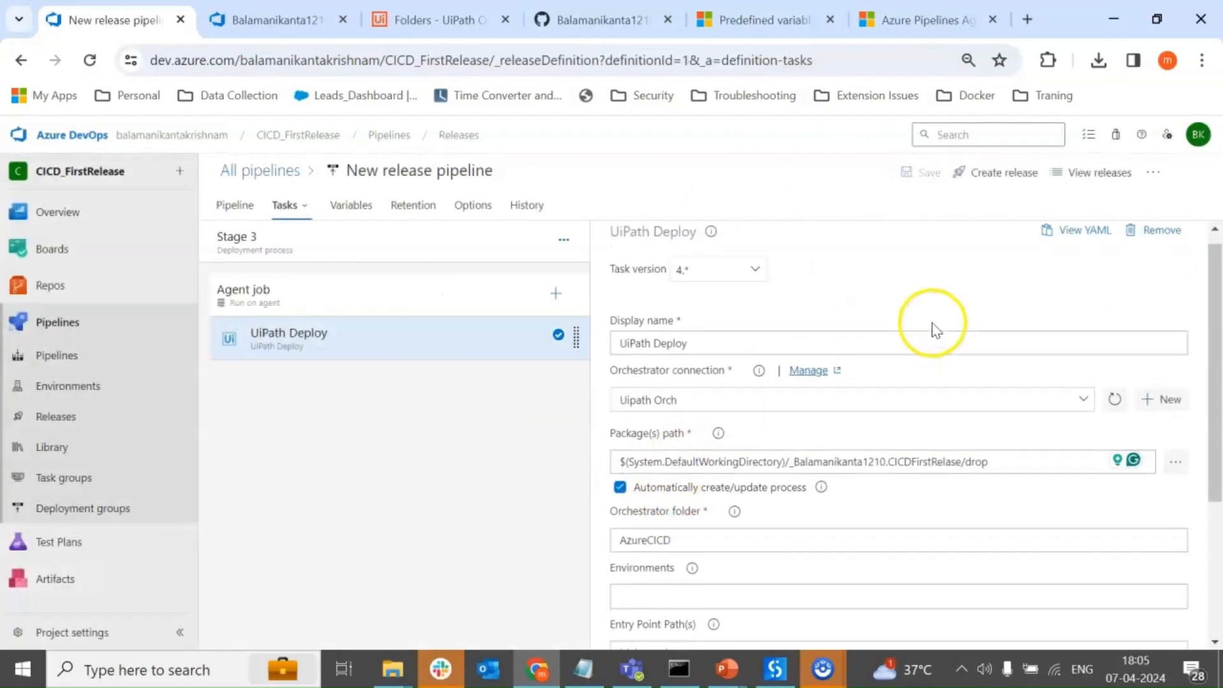
pyautogui.scroll(3, 875, 451)
pyautogui.scroll(1, 874, 452)
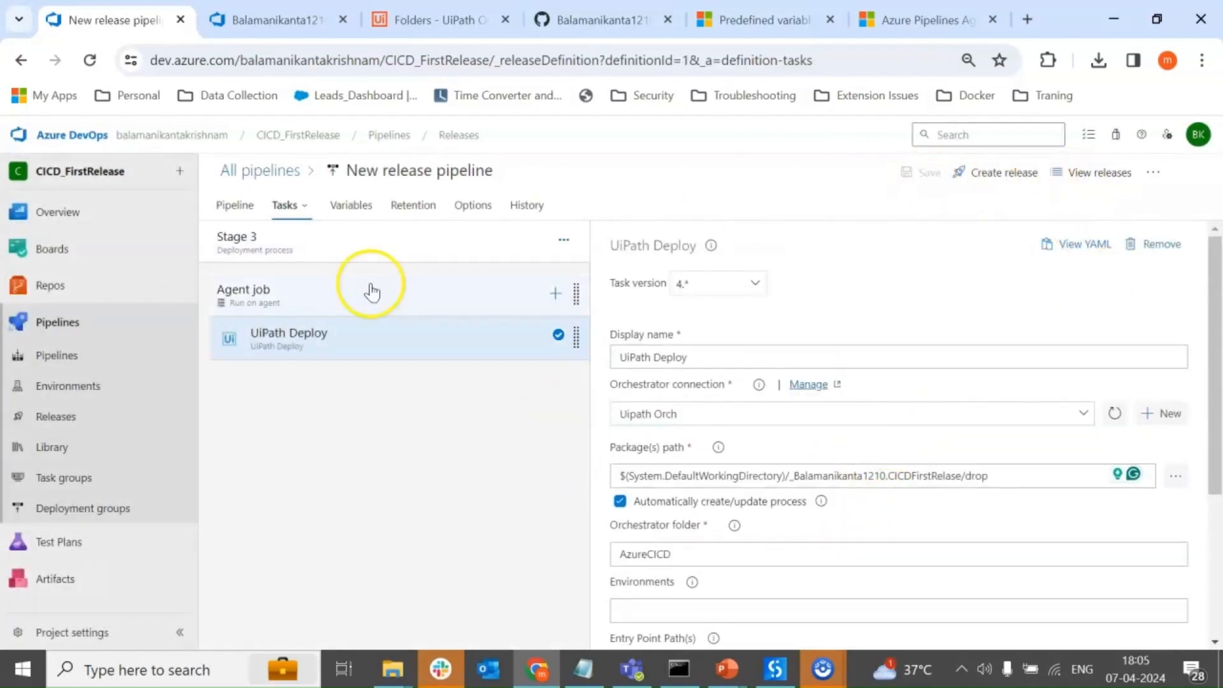
# Open the CICDFirstRelase build pipeline and run it on the main branch.
pyautogui.click(76, 355)
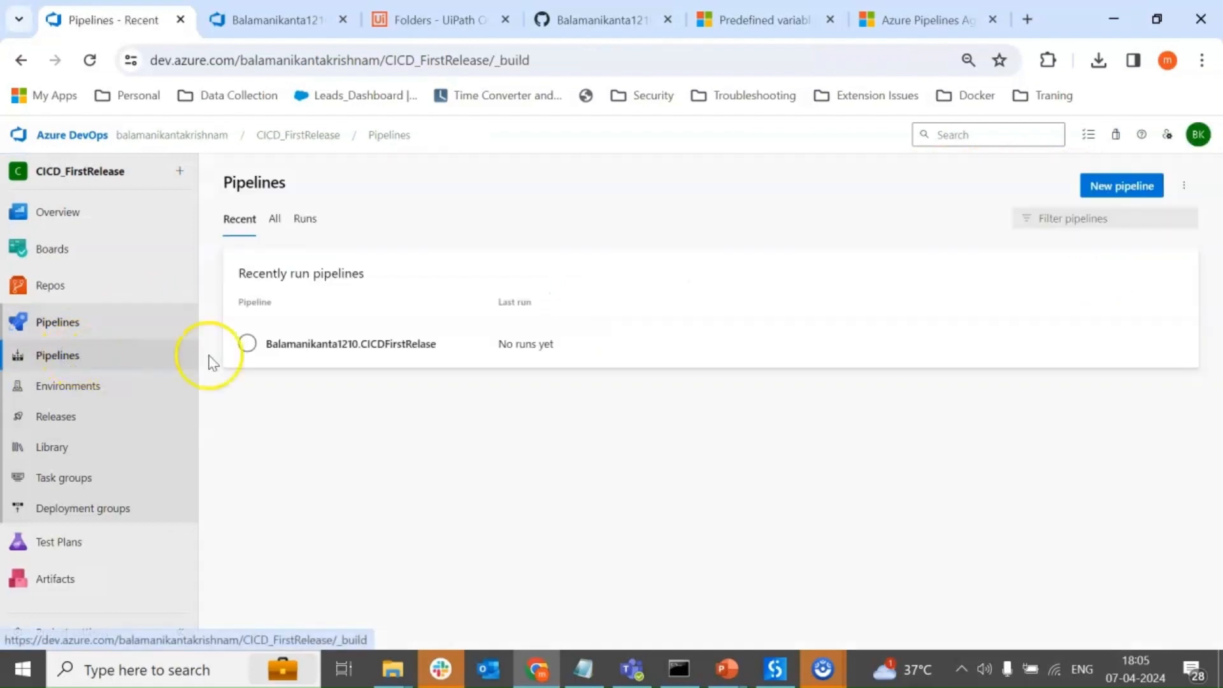
pyautogui.click(427, 354)
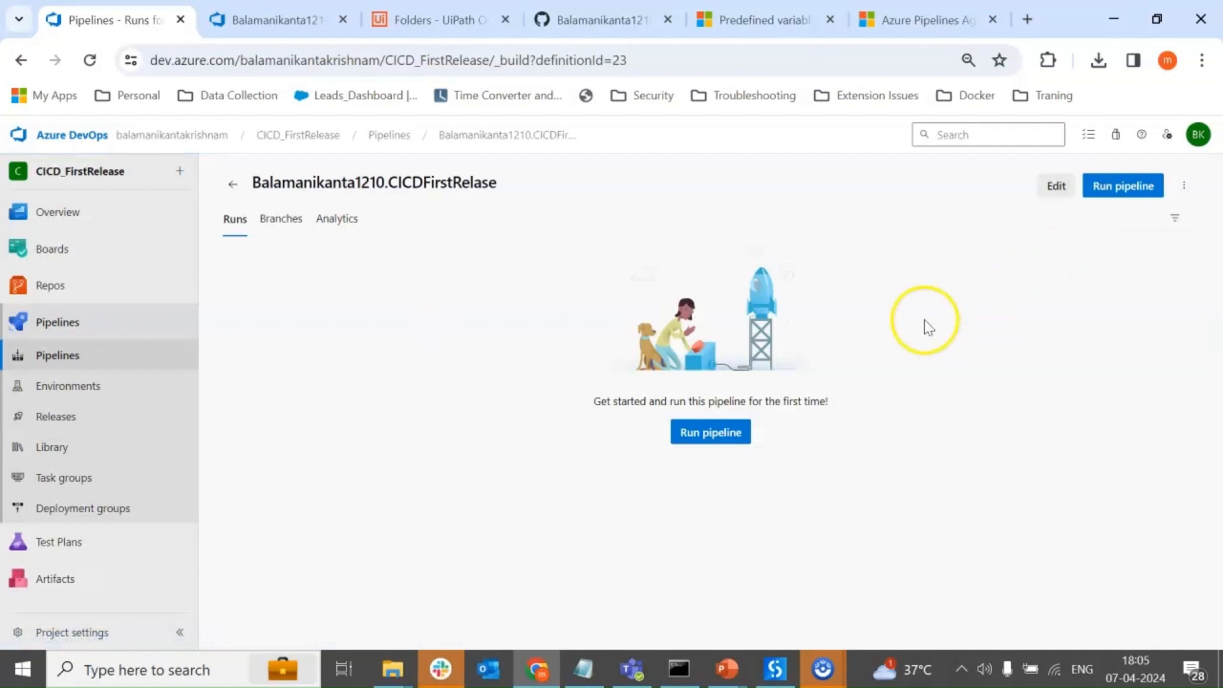
pyautogui.click(711, 439)
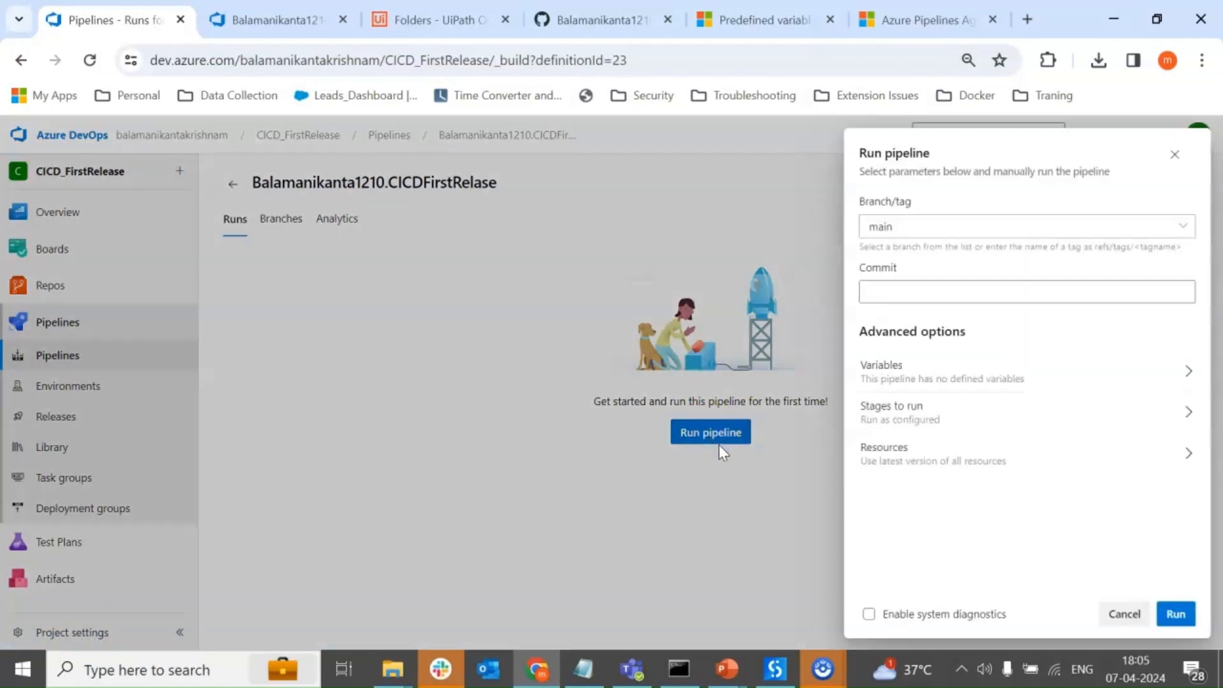
pyautogui.click(1175, 613)
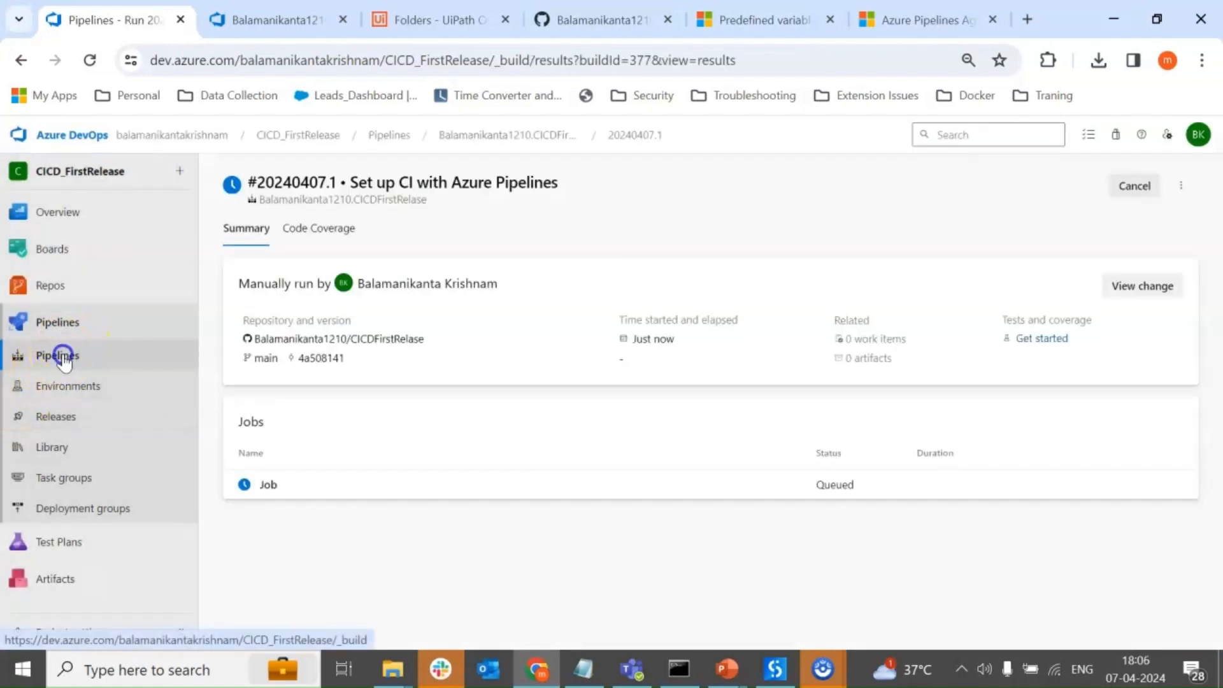
# Open the new CICDFirstRelase run and grant it permission to use the Default agent pool.
pyautogui.click(63, 356)
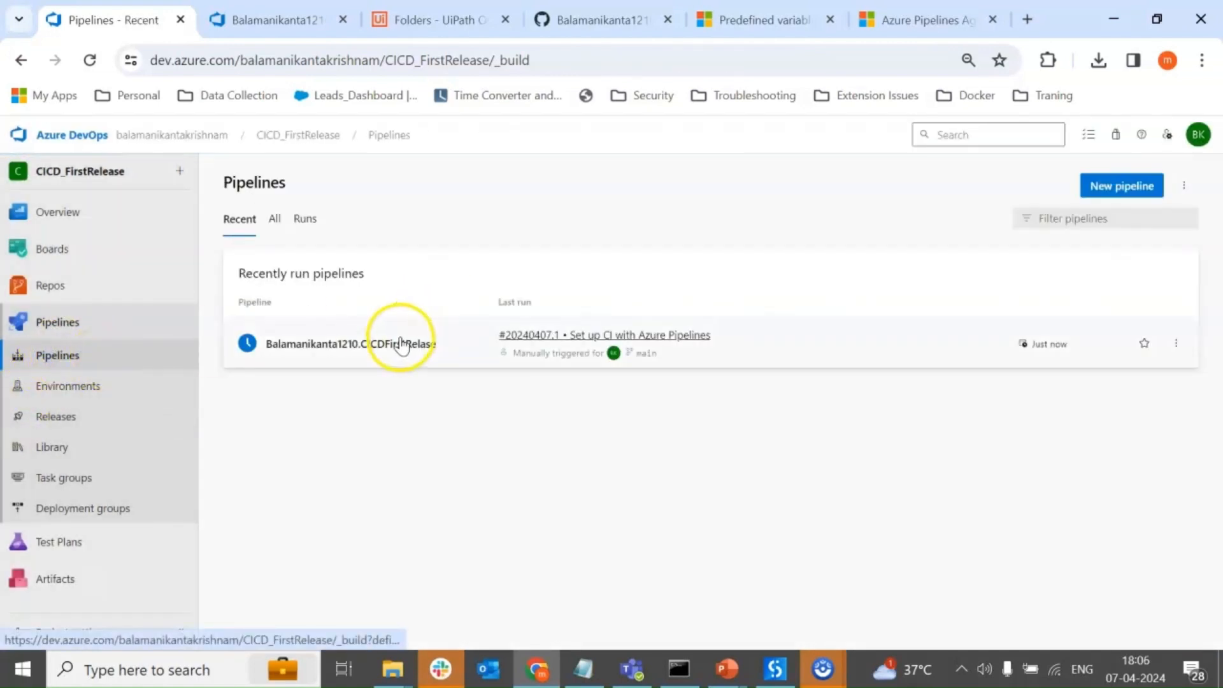
pyautogui.click(401, 342)
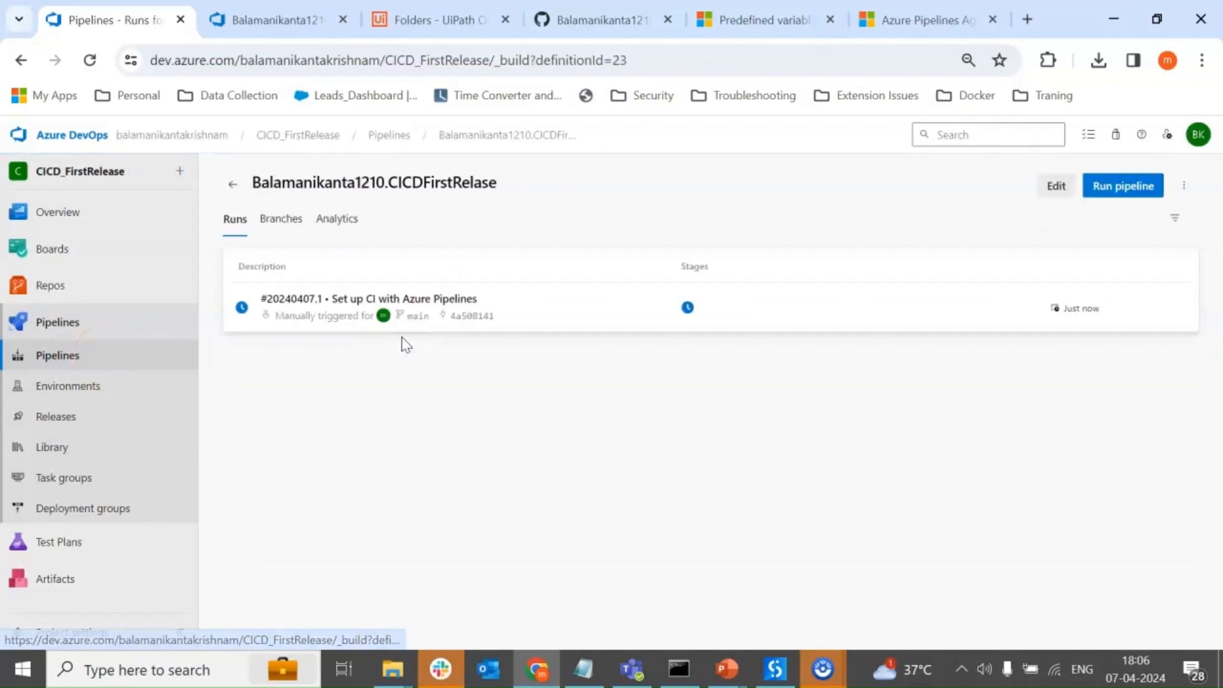
pyautogui.click(565, 309)
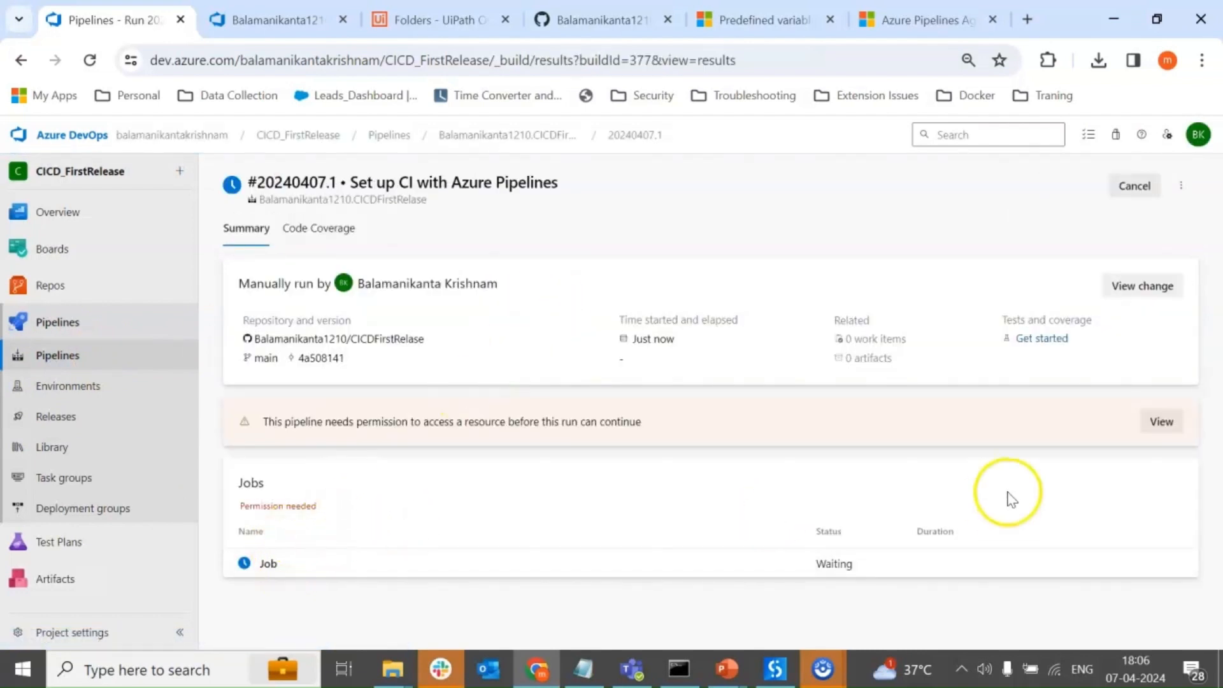
pyautogui.click(1151, 425)
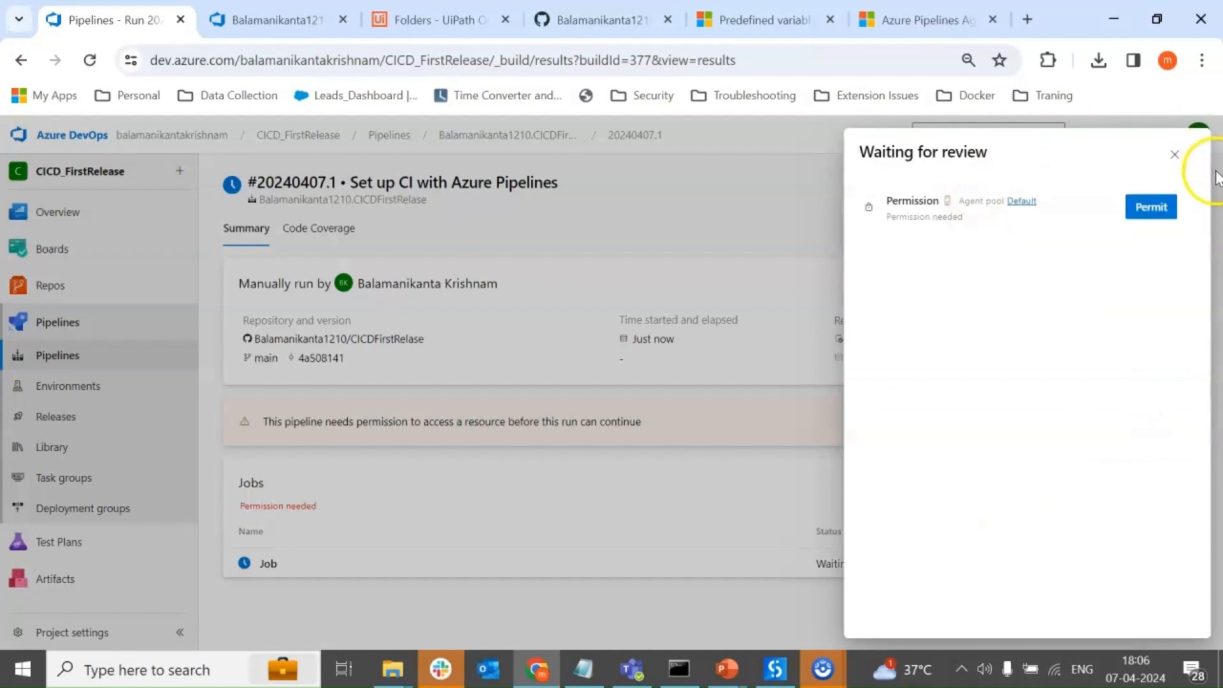
pyautogui.click(1158, 208)
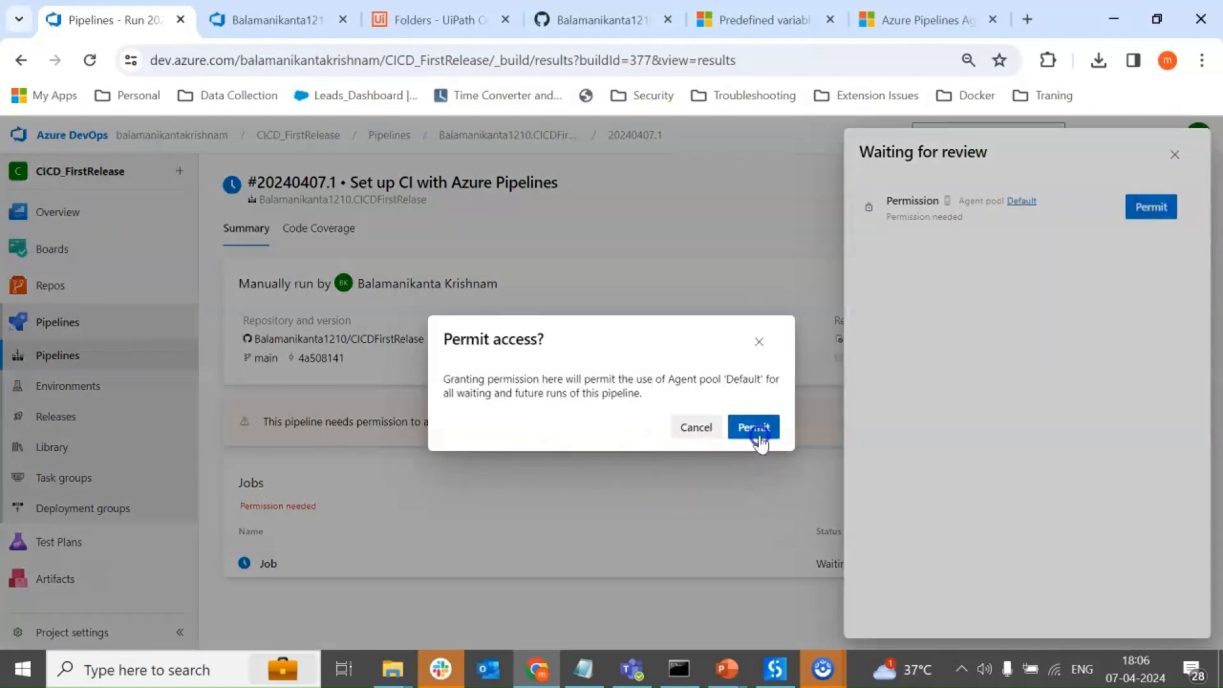
pyautogui.click(755, 428)
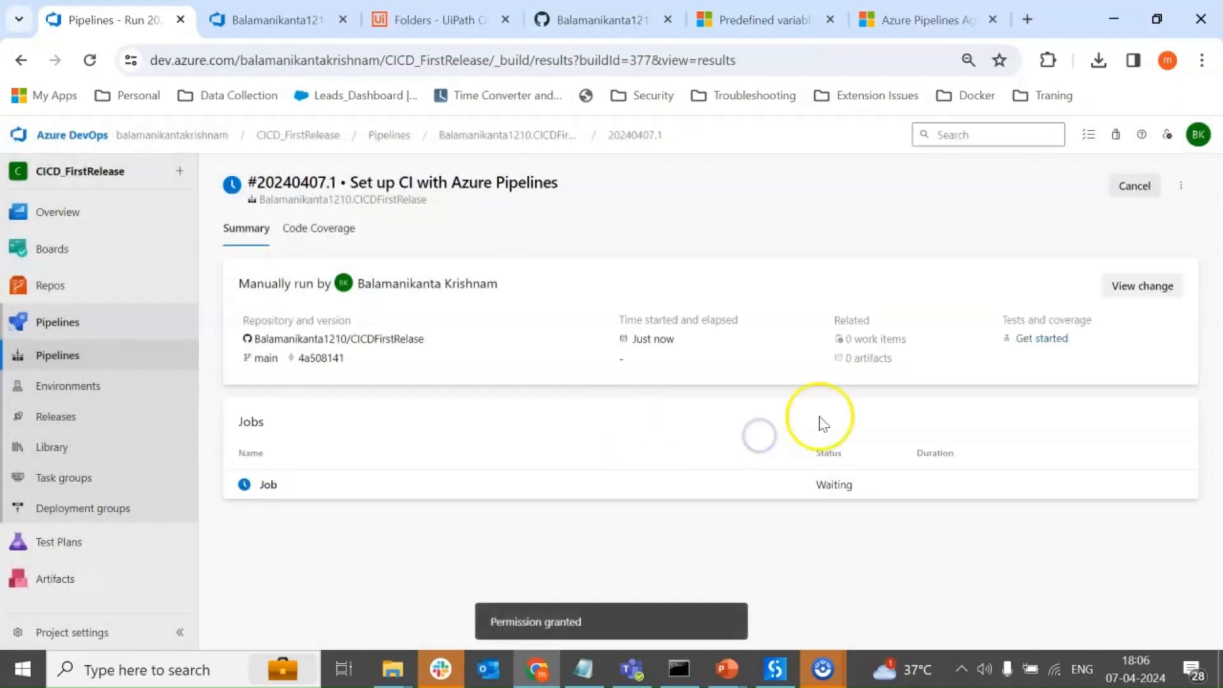
# Reopen the CICDFirstRelase pipeline's latest run and view its job log.
pyautogui.click(90, 355)
pyautogui.click(350, 357)
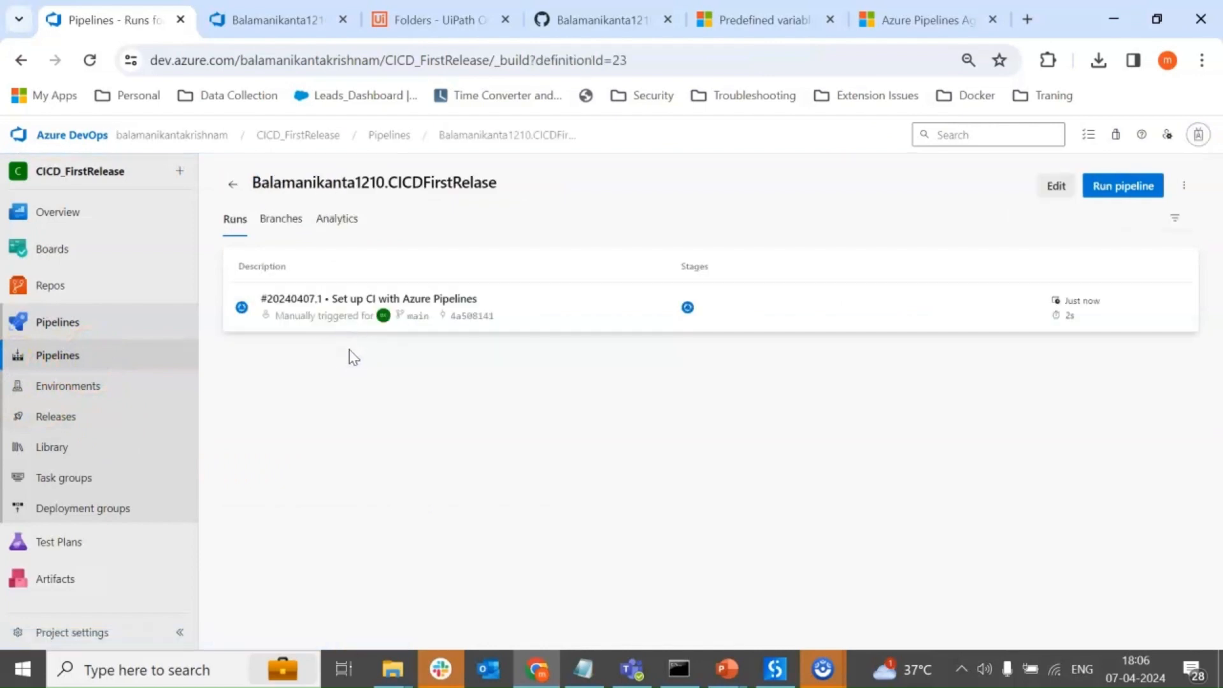
pyautogui.click(567, 312)
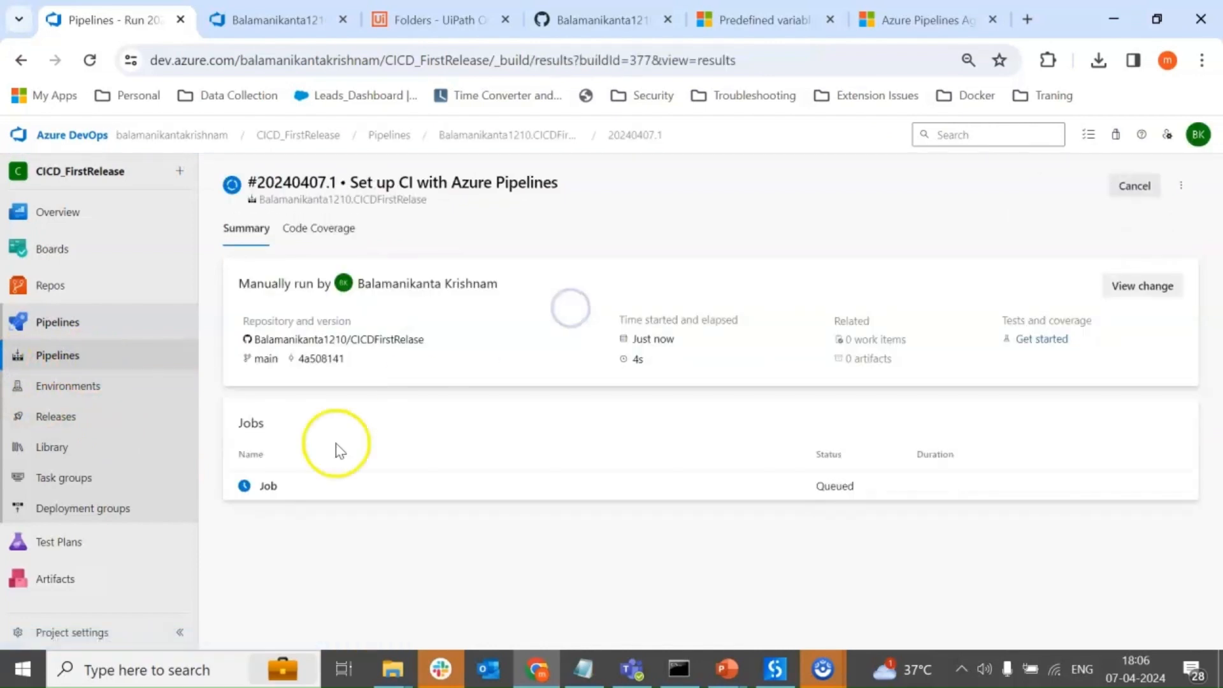
pyautogui.click(321, 489)
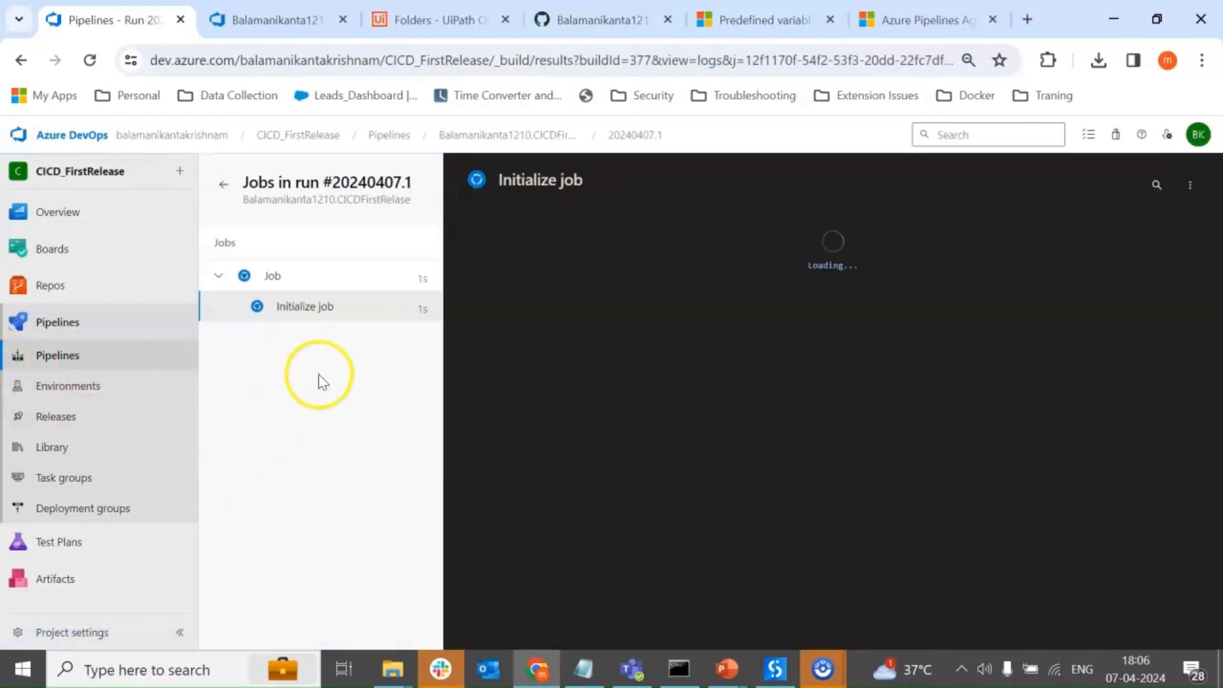
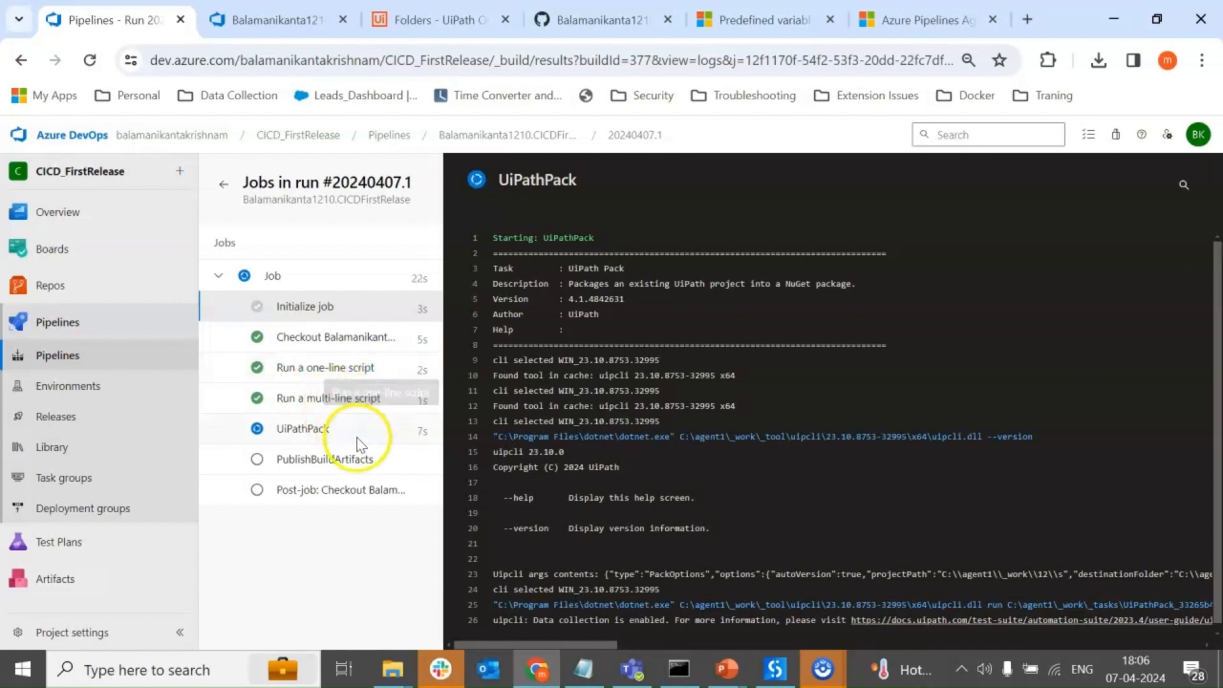
# Follow the build run's UiPathPack and PublishBuildArtifacts task logs.
pyautogui.click(311, 431)
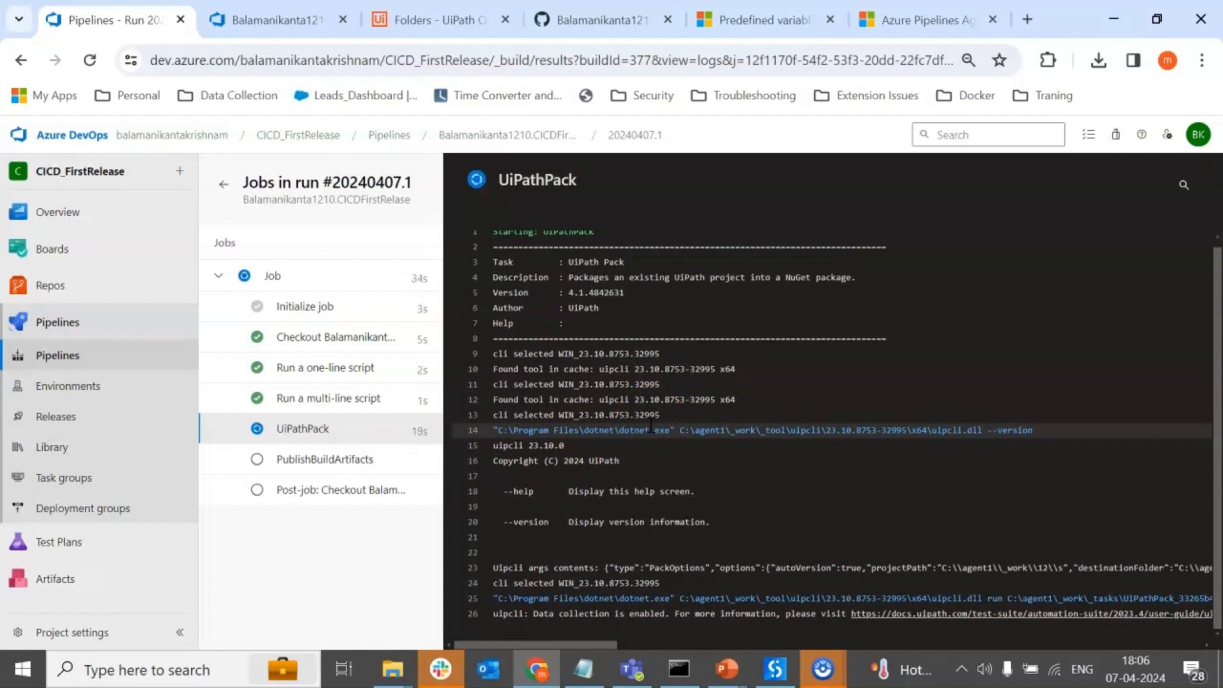
pyautogui.click(650, 420)
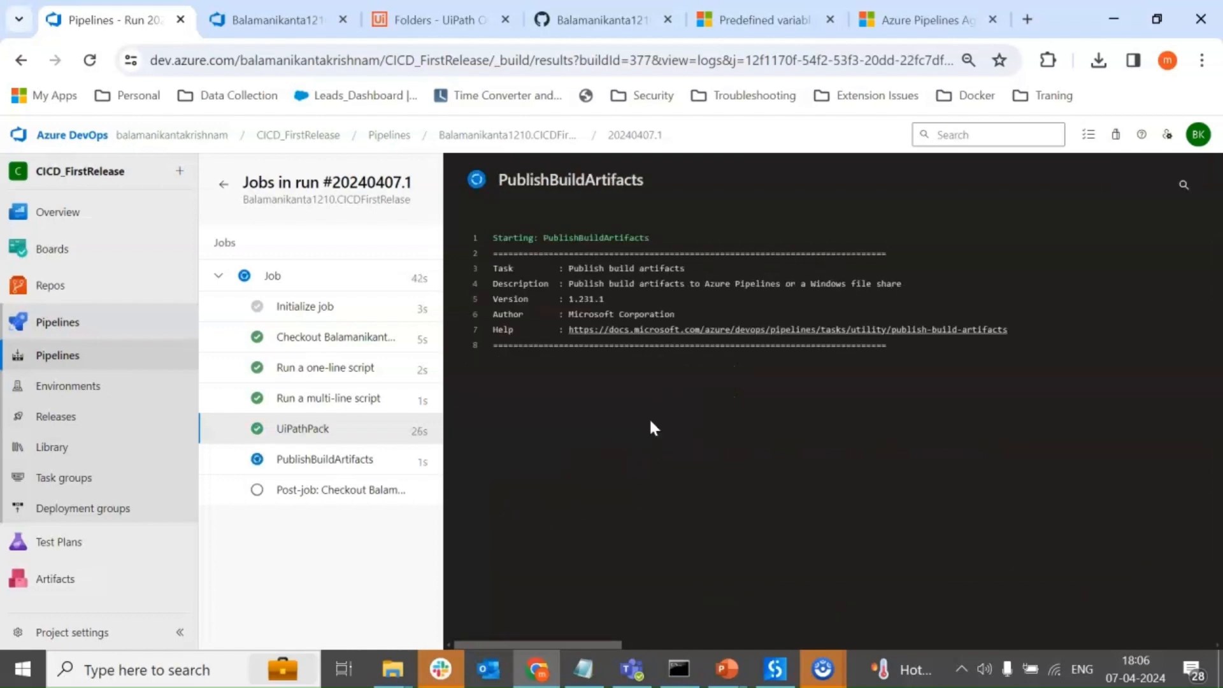
pyautogui.click(327, 460)
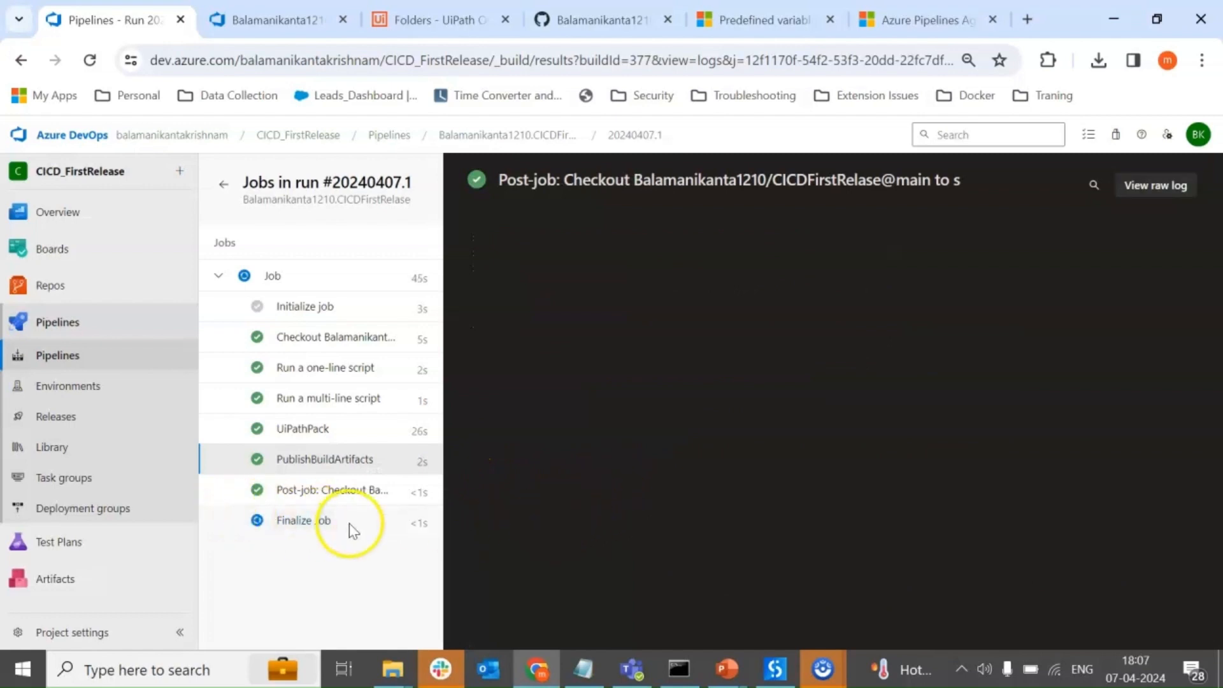
# Check the CICDFirstRelase build pipeline's run status and return to the list of build pipelines.
pyautogui.click(69, 356)
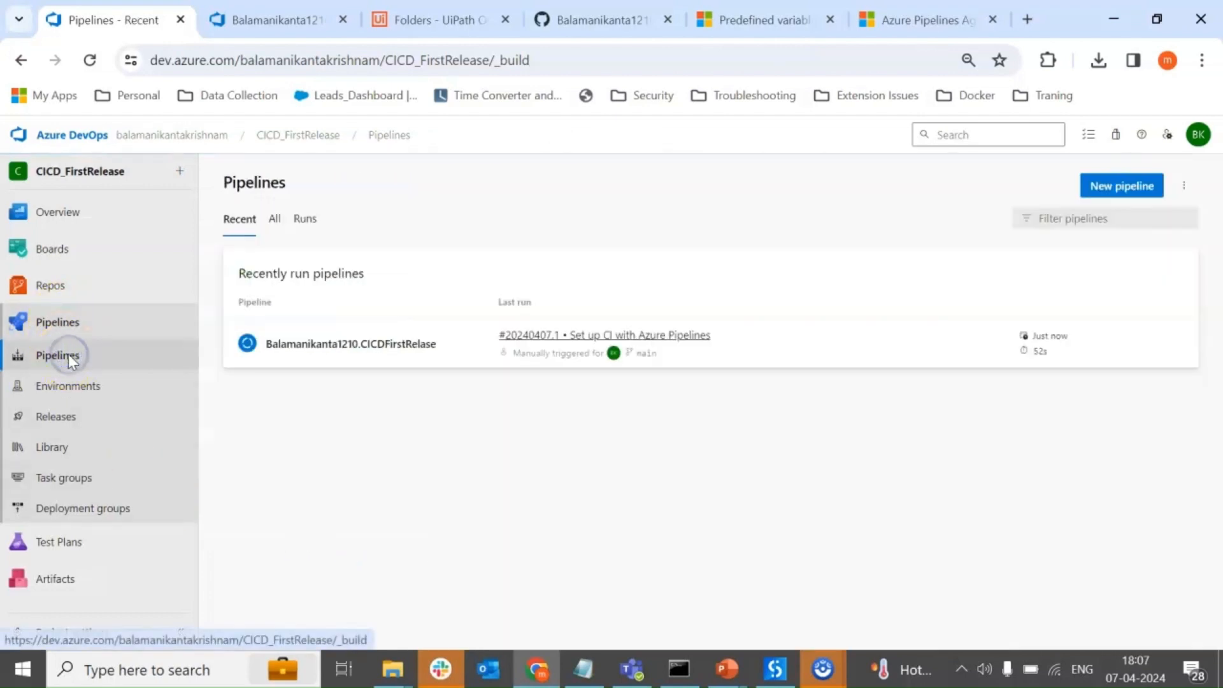
pyautogui.click(428, 360)
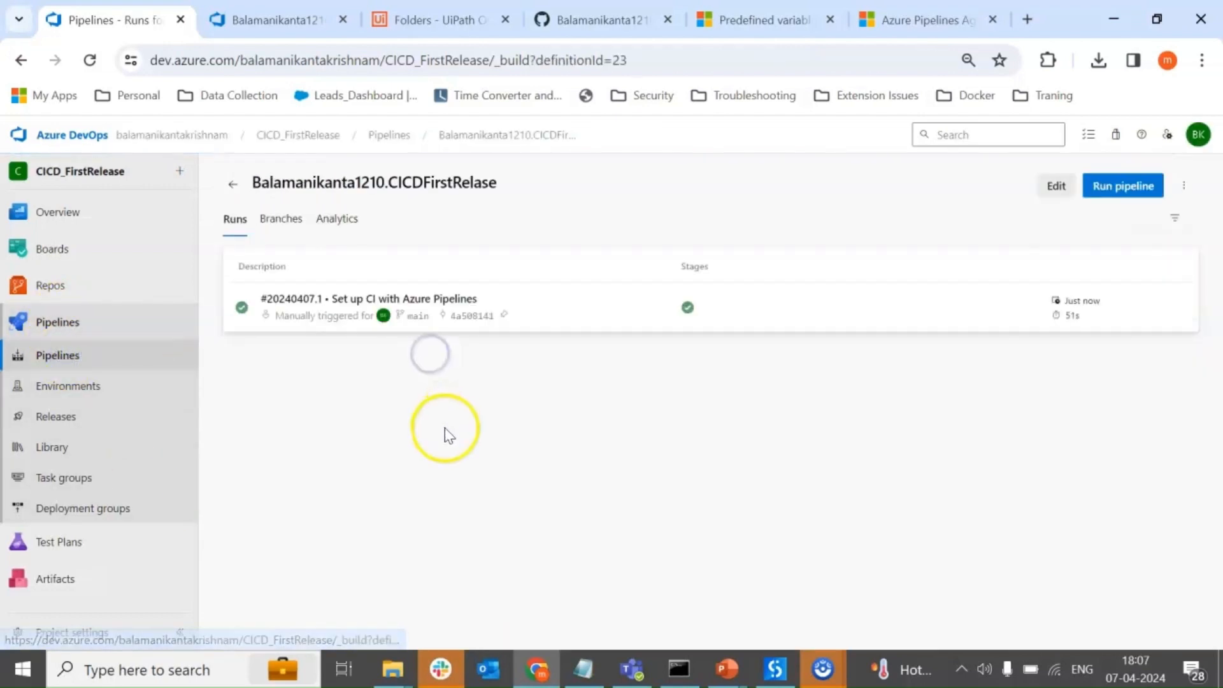
pyautogui.click(55, 354)
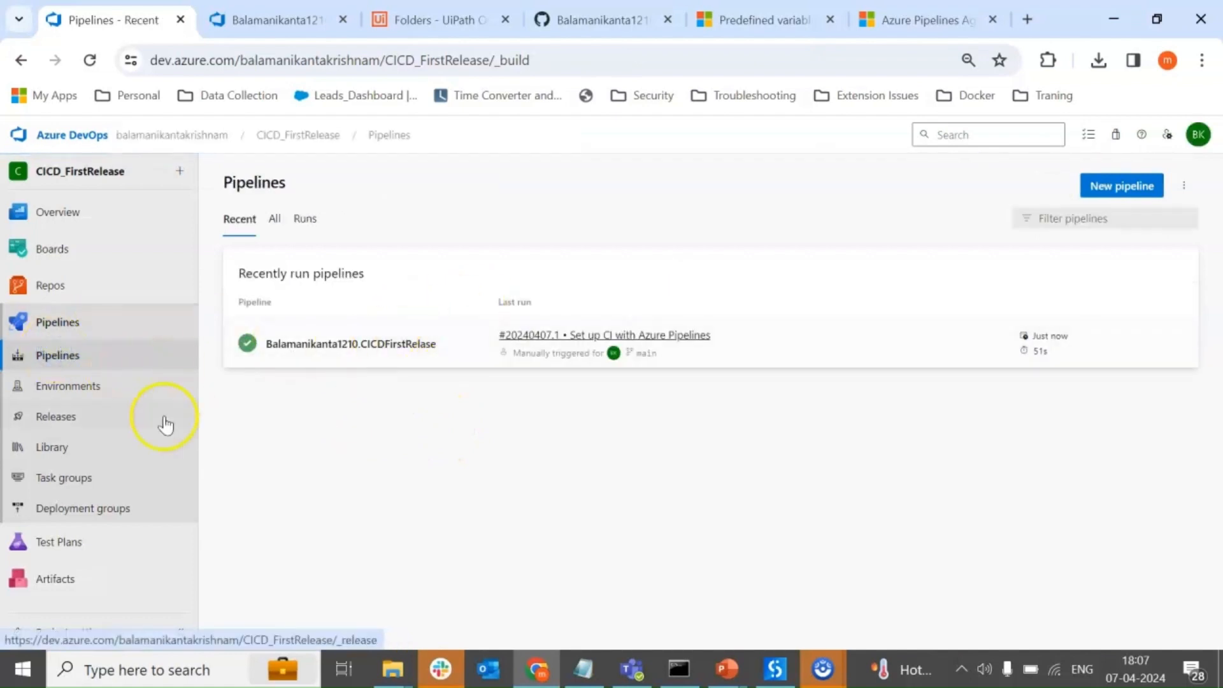
# Open Release-1 of the new release pipeline and view the Stage 3 deployment logs.
pyautogui.click(75, 419)
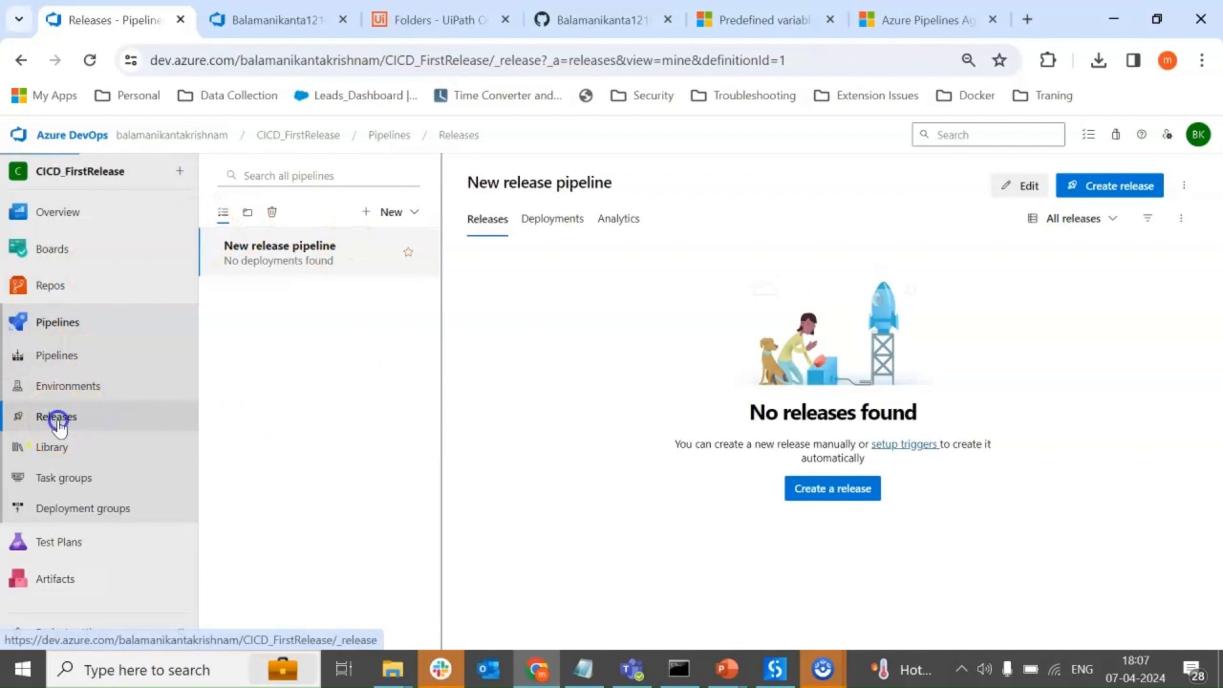
pyautogui.click(57, 418)
pyautogui.click(540, 285)
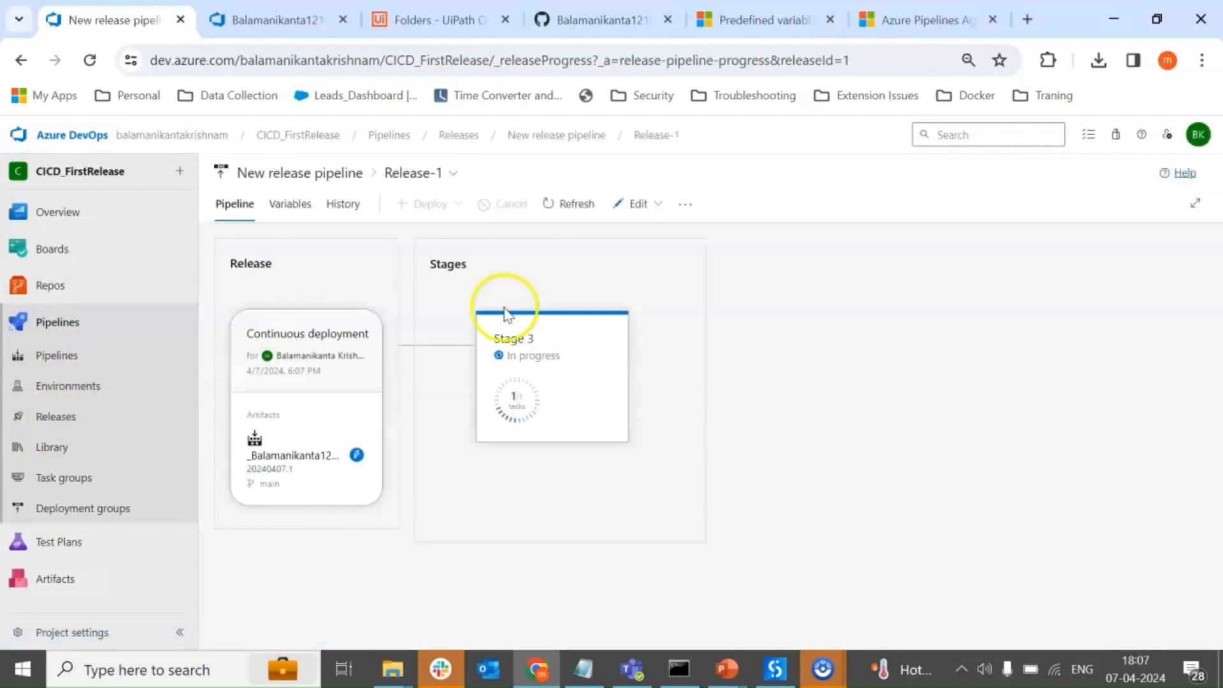
pyautogui.moveTo(544, 390)
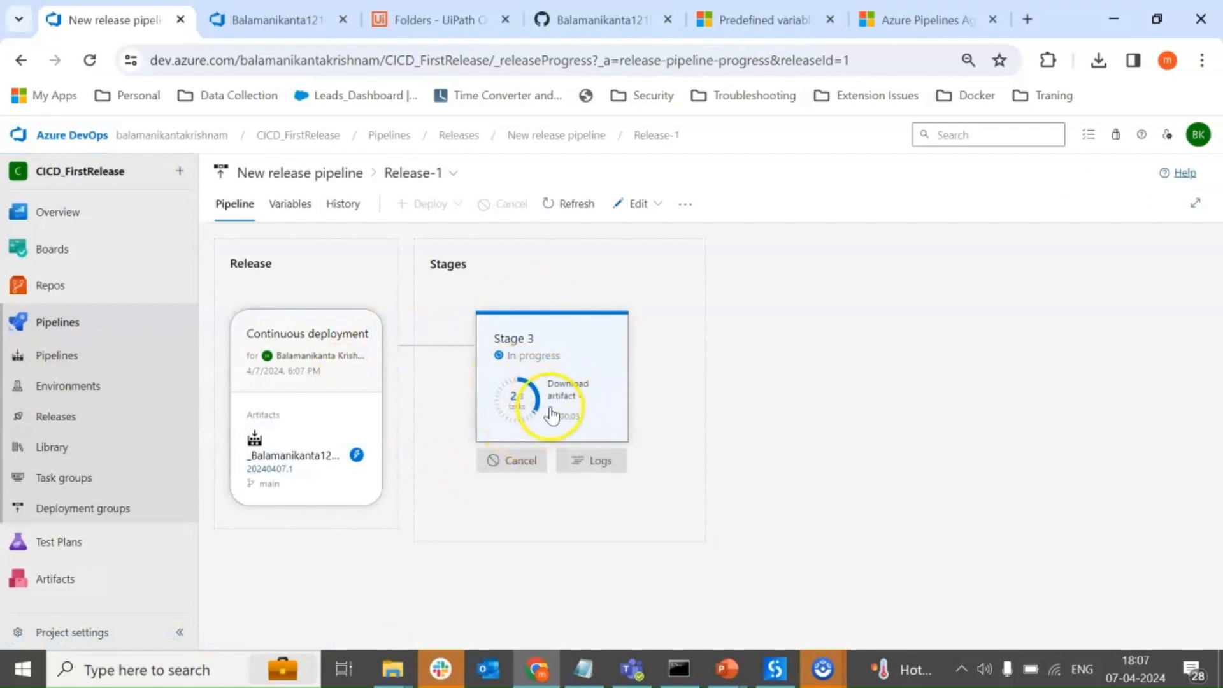
pyautogui.click(563, 391)
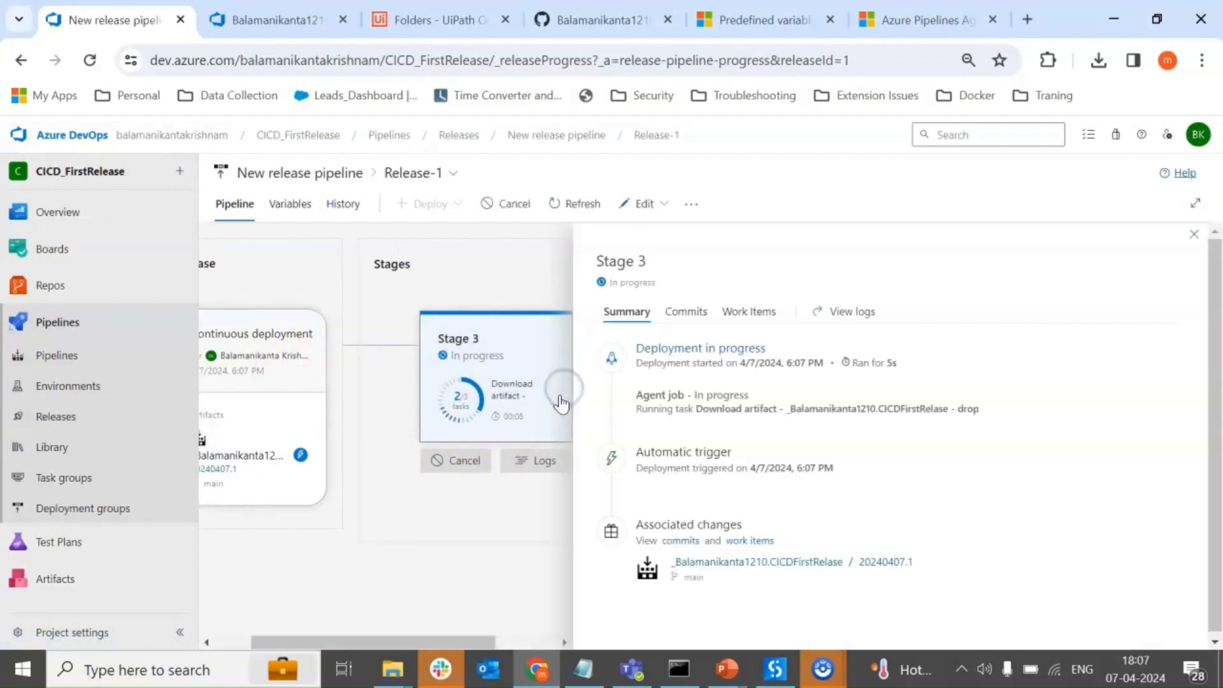
pyautogui.click(535, 460)
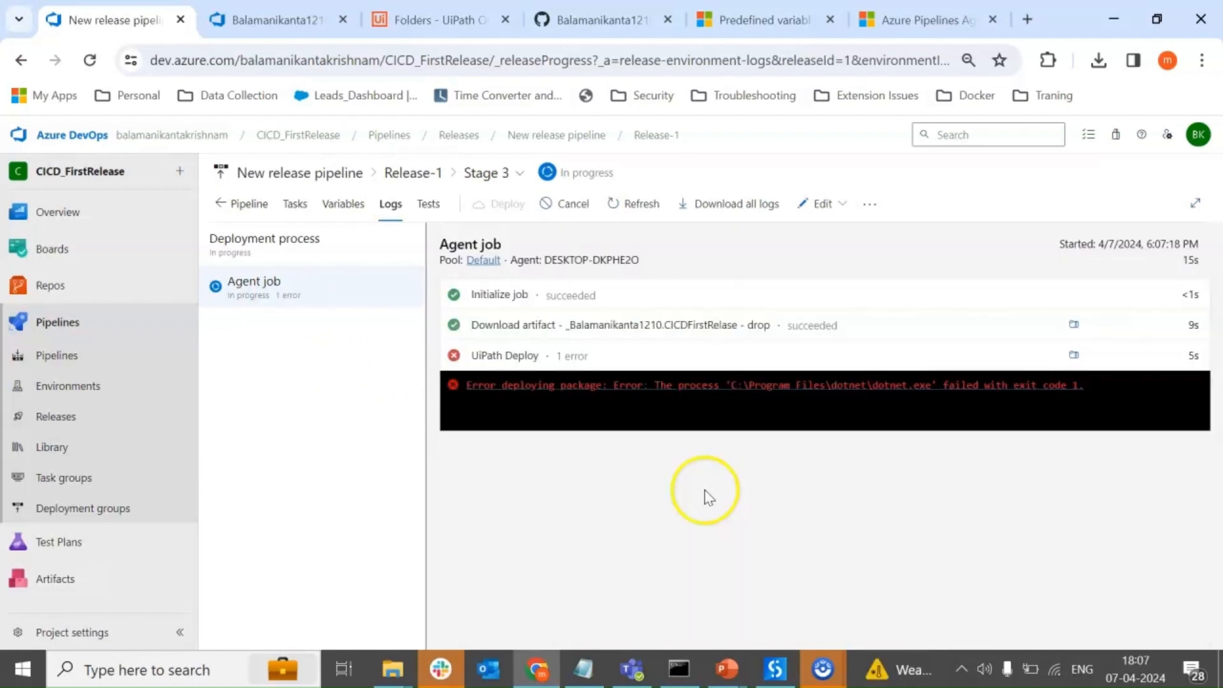
# Read the UiPath Deploy task's detailed log for the cause of the deployment error and close it.
pyautogui.click(543, 401)
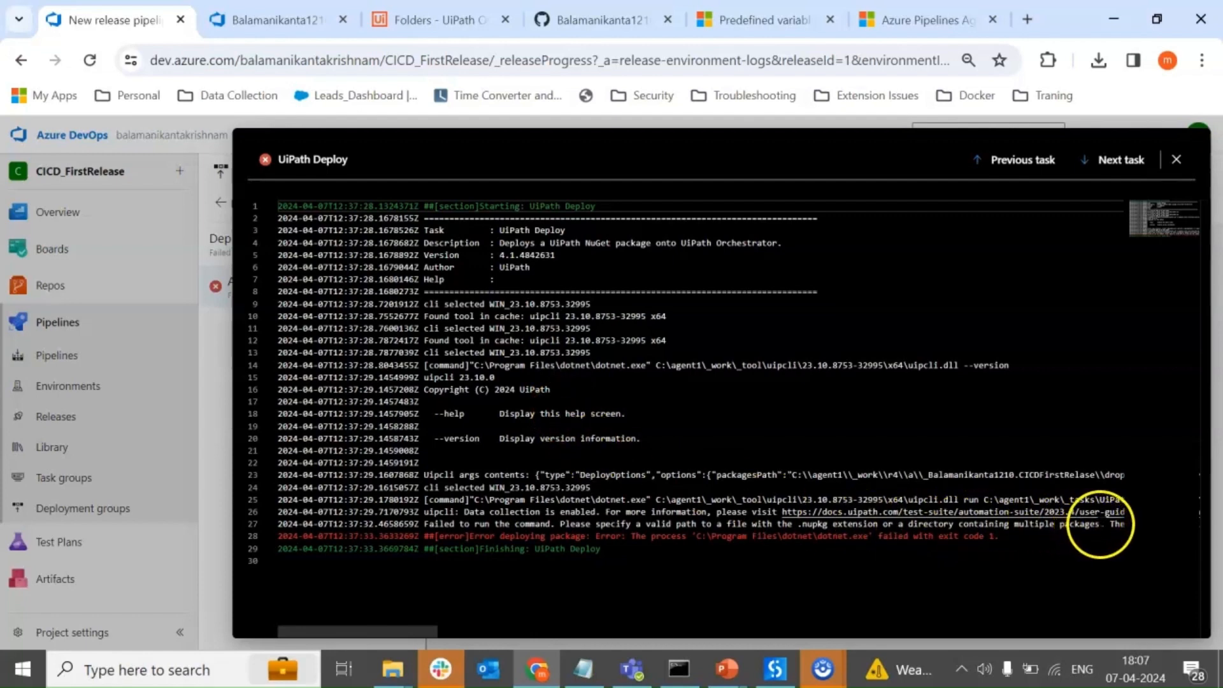
pyautogui.moveTo(1100, 524); pyautogui.dragTo(482, 524)
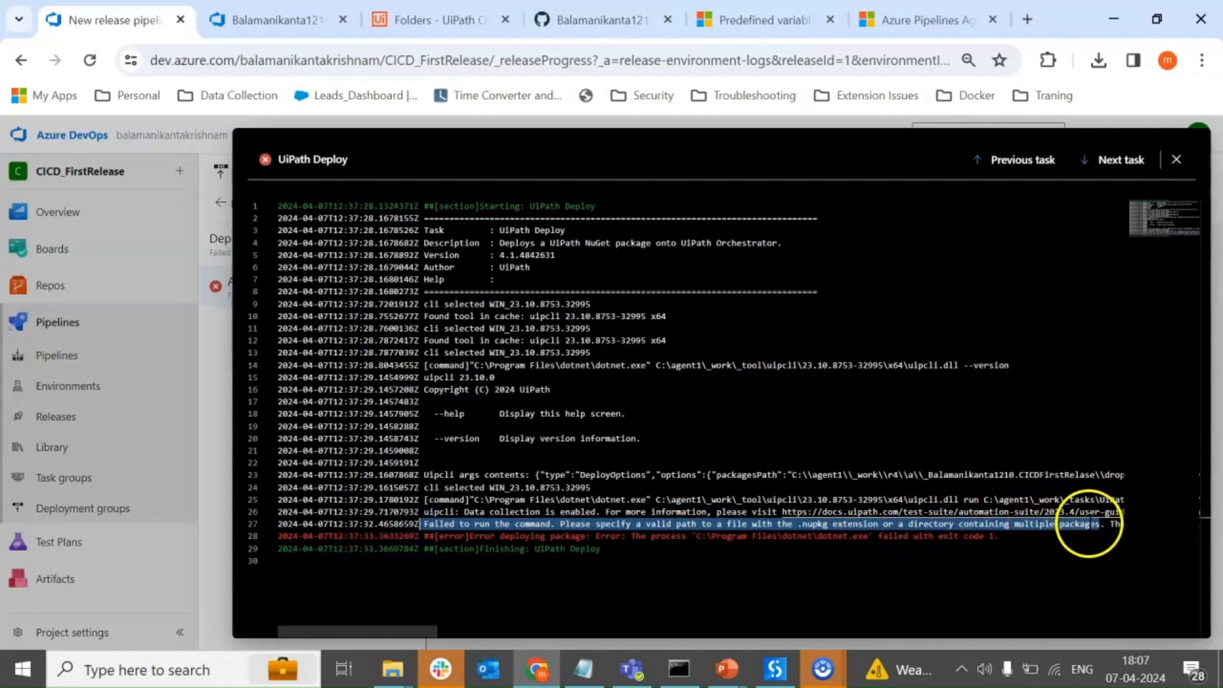
pyautogui.click(1176, 164)
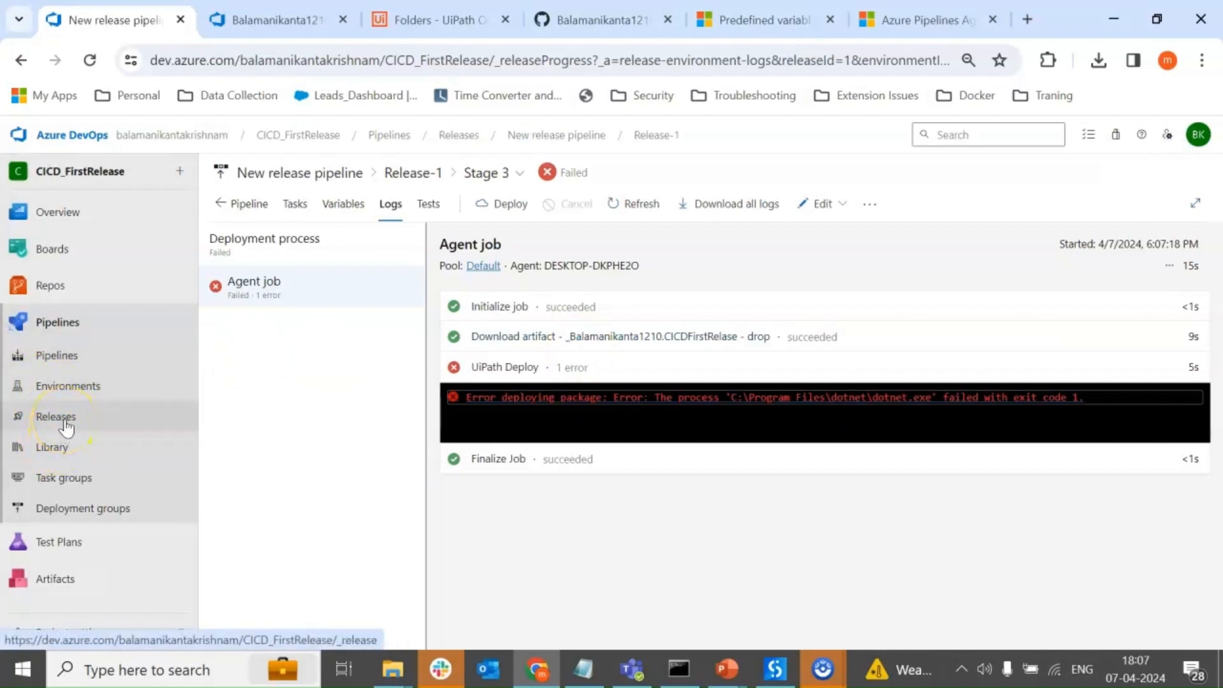
# Switch to File Explorer and inspect the artifact folder of build folder 12 in C:\agent1\_work.
pyautogui.moveTo(393, 668)
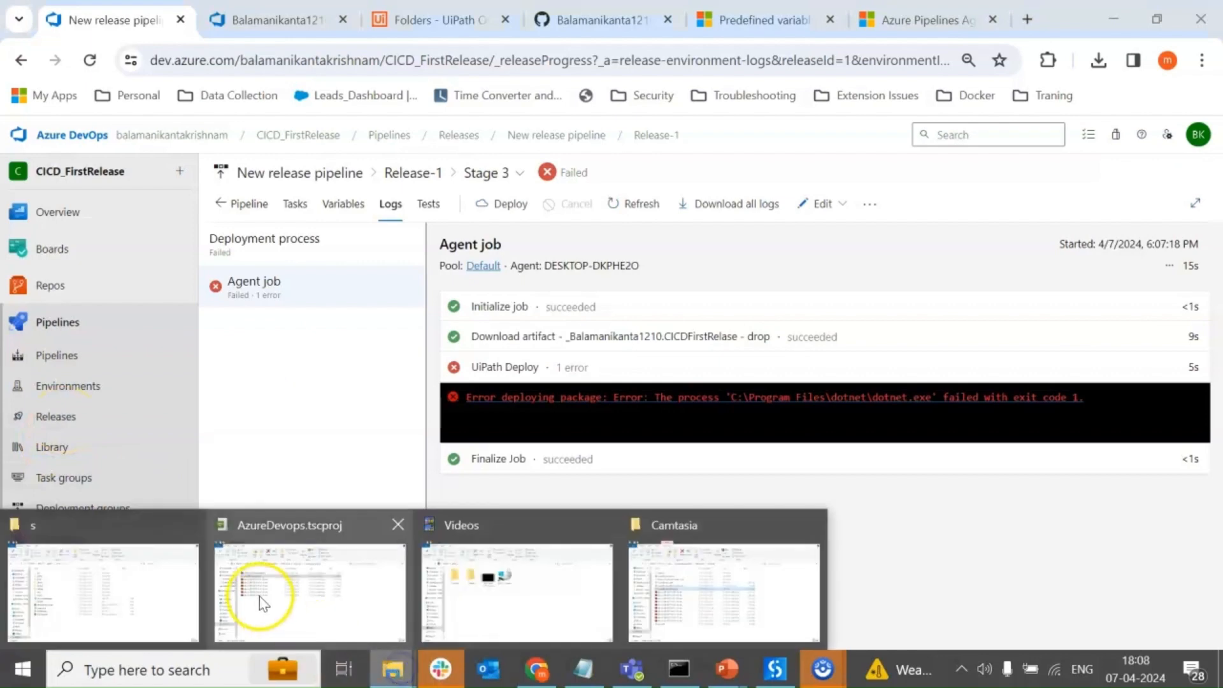
pyautogui.click(118, 602)
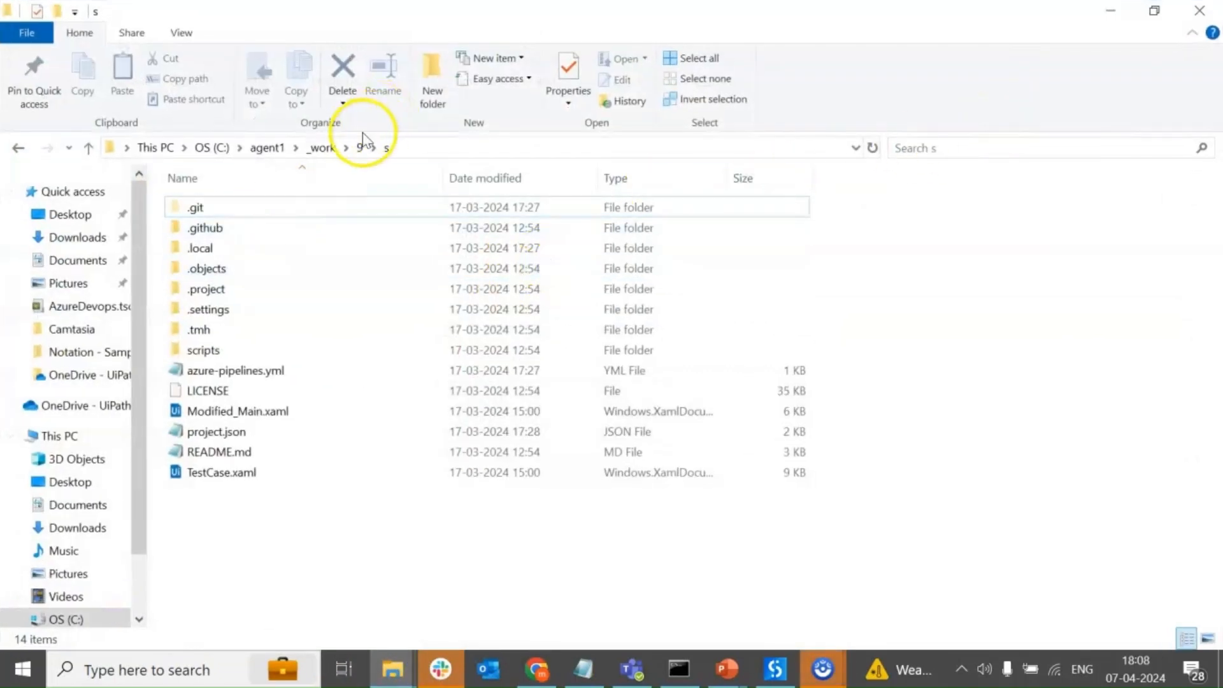
pyautogui.click(360, 148)
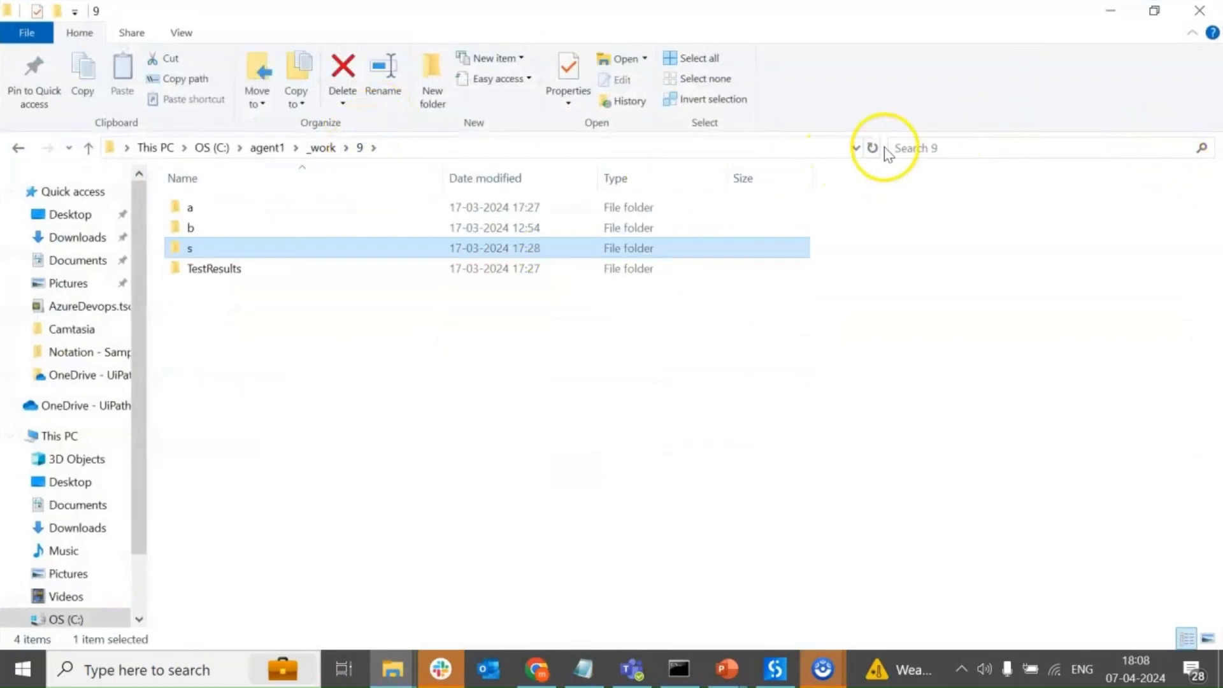
pyautogui.click(322, 148)
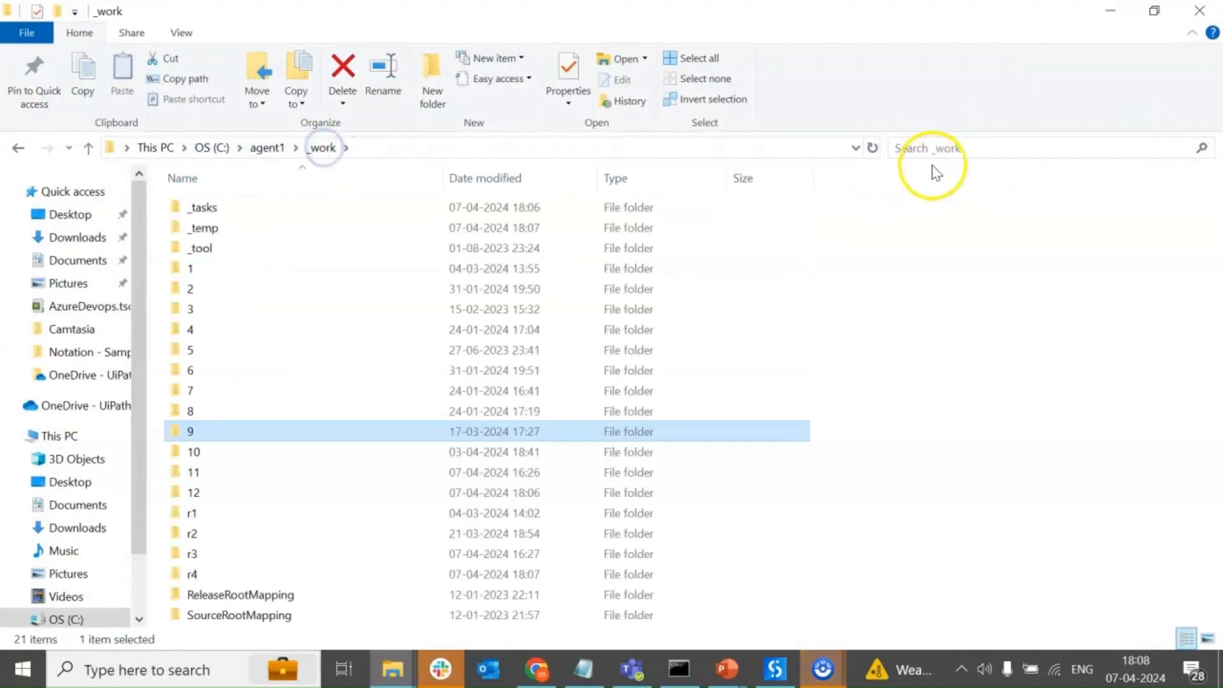
pyautogui.click(211, 501)
pyautogui.doubleClick(212, 499)
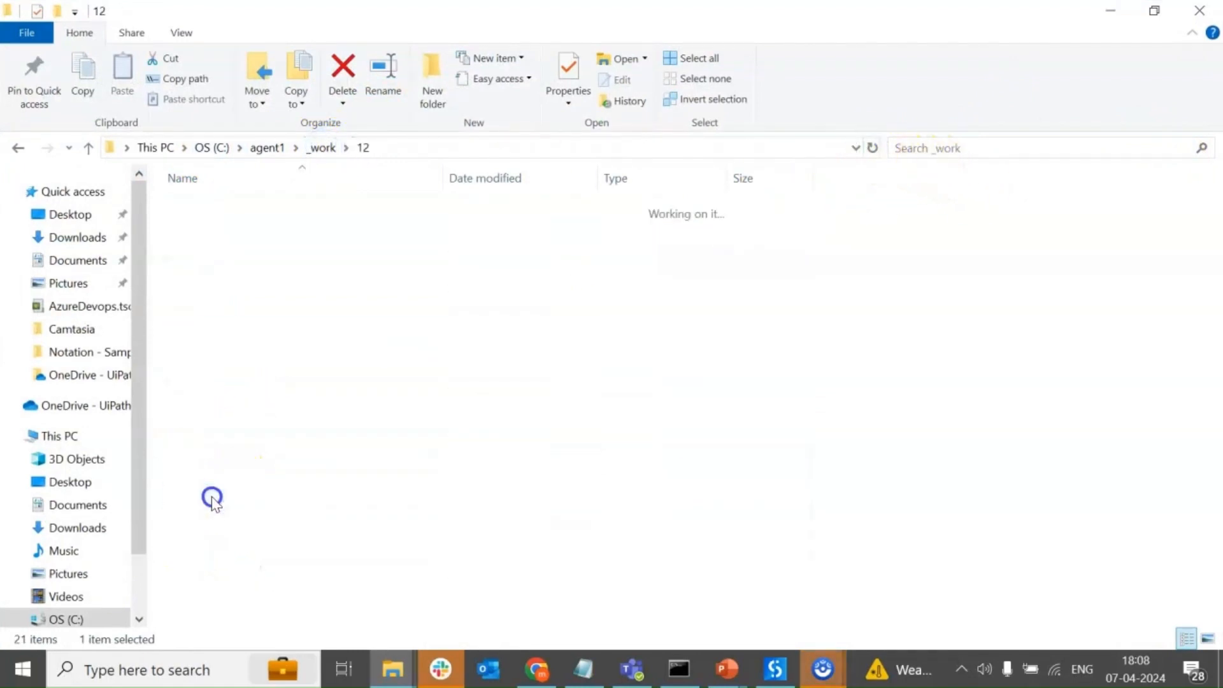
pyautogui.doubleClick(210, 206)
pyautogui.doubleClick(210, 208)
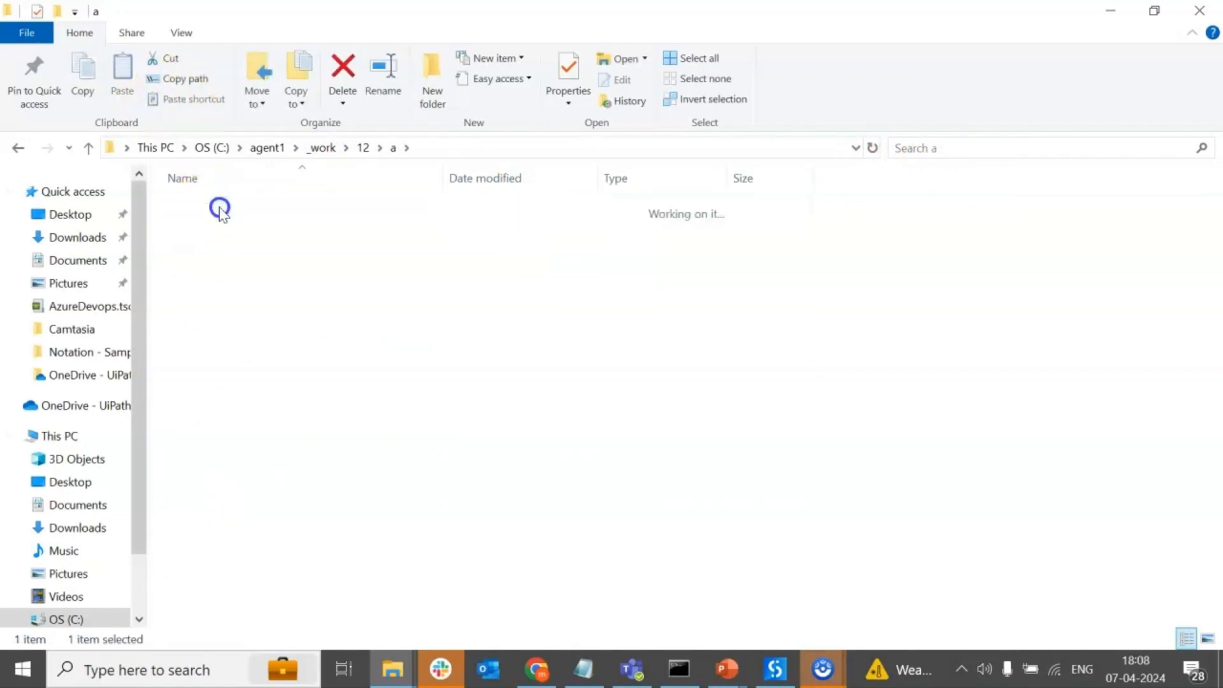
pyautogui.click(392, 152)
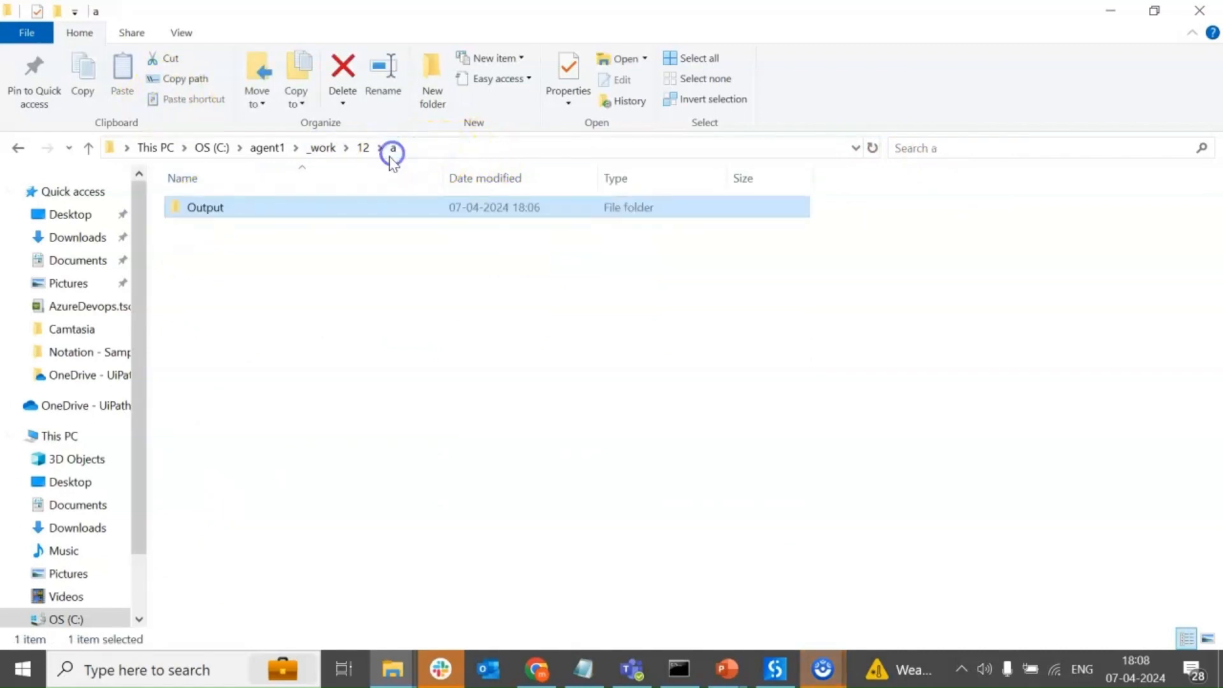
pyautogui.click(363, 147)
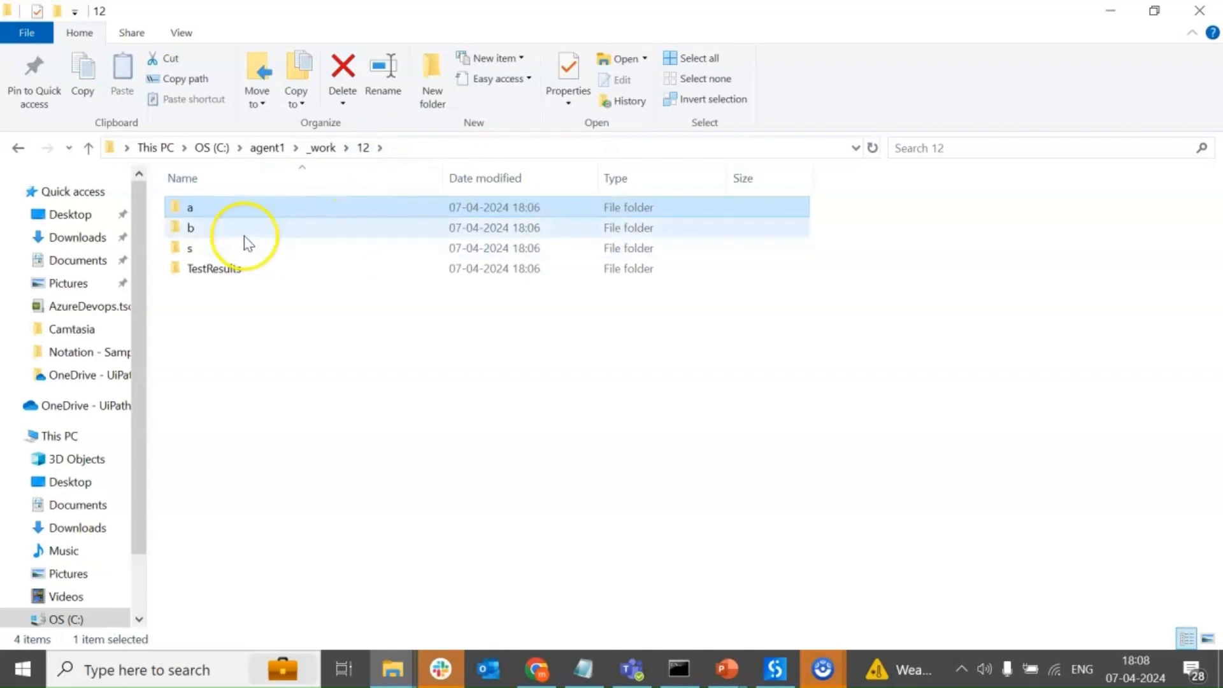
pyautogui.click(318, 148)
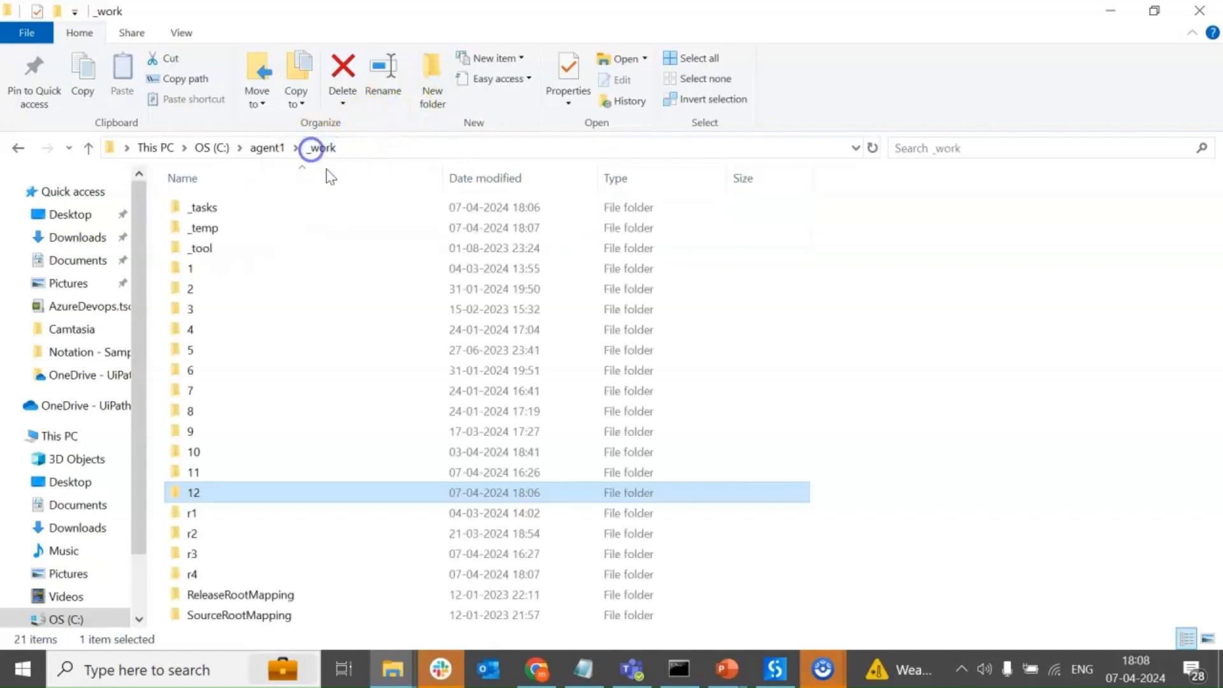
# Browse release folder r4 down to the CICDFirstRelase drop\Output folder to locate the NuGet package.
pyautogui.doubleClick(193, 575)
pyautogui.doubleClick(194, 207)
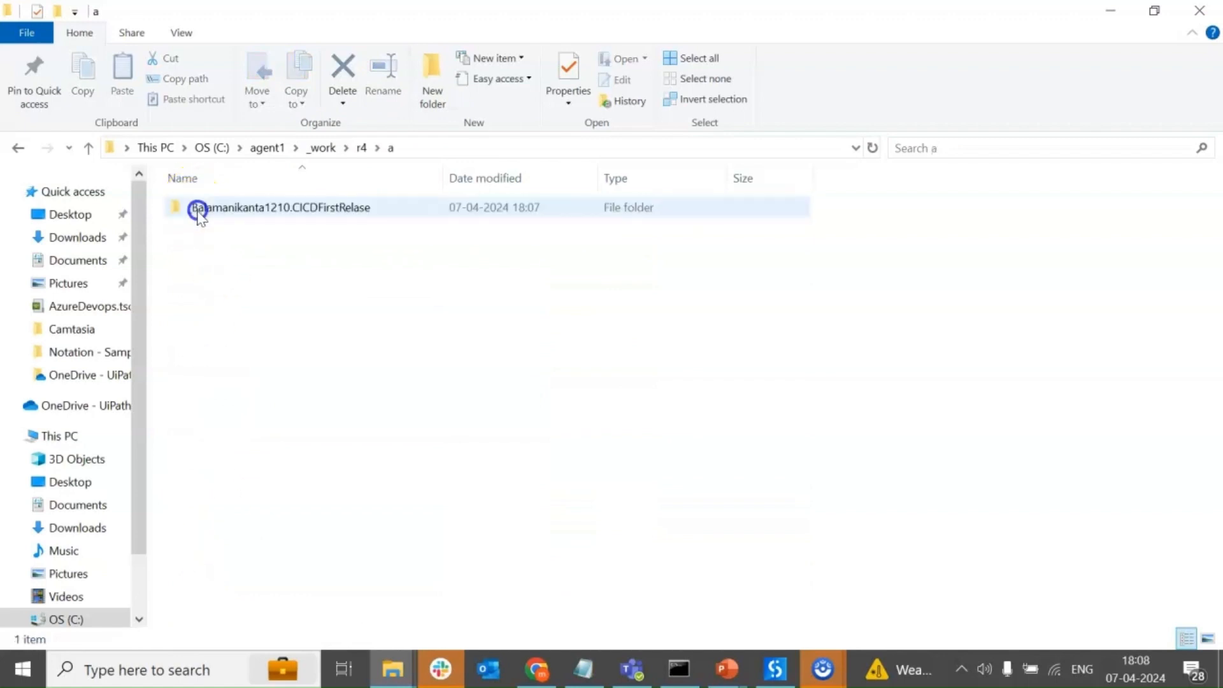
pyautogui.doubleClick(199, 210)
pyautogui.doubleClick(207, 210)
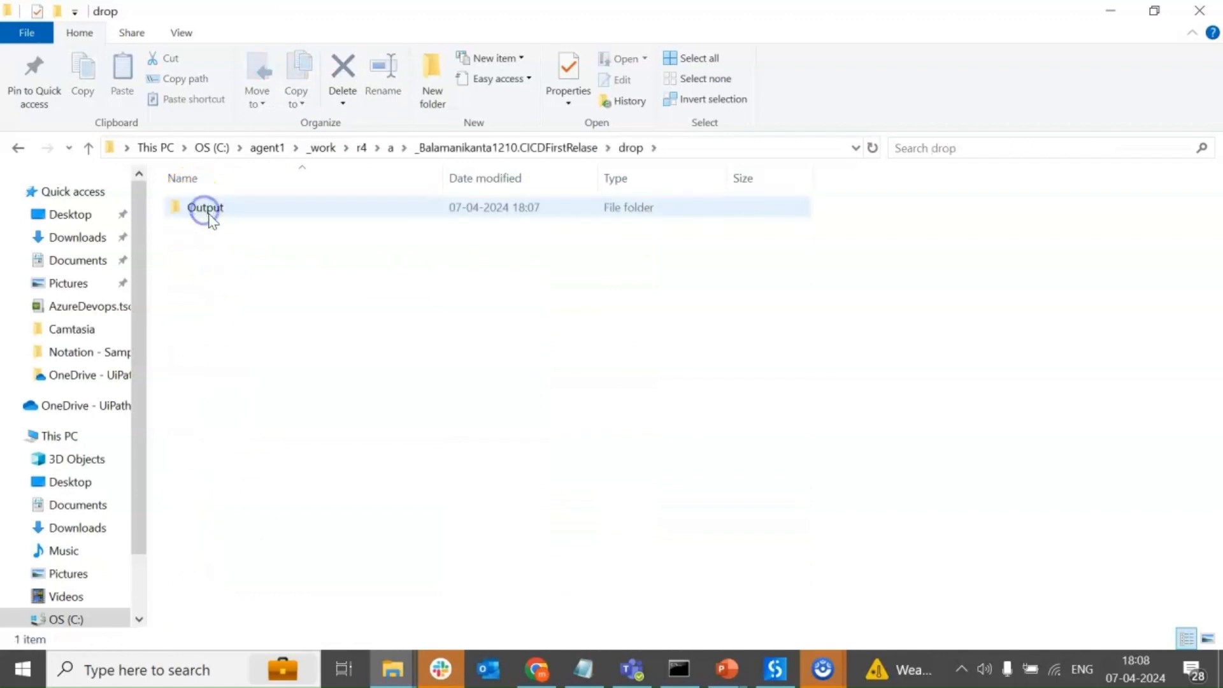
pyautogui.doubleClick(205, 209)
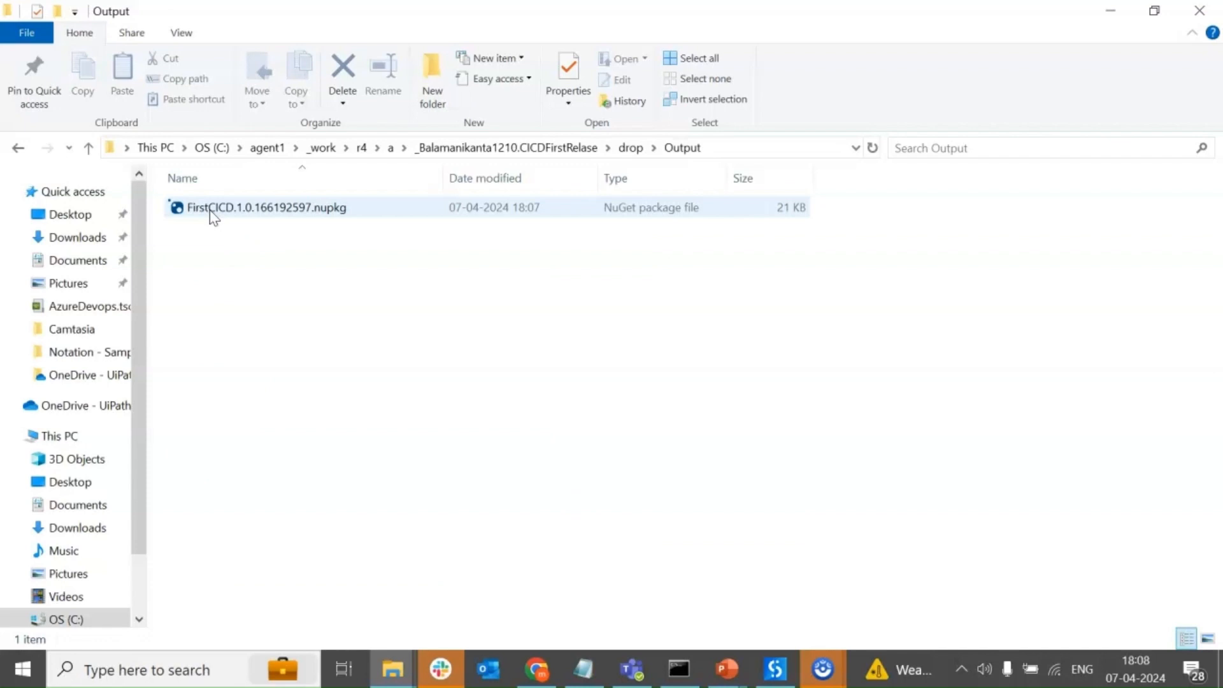
pyautogui.click(334, 215)
pyautogui.click(633, 151)
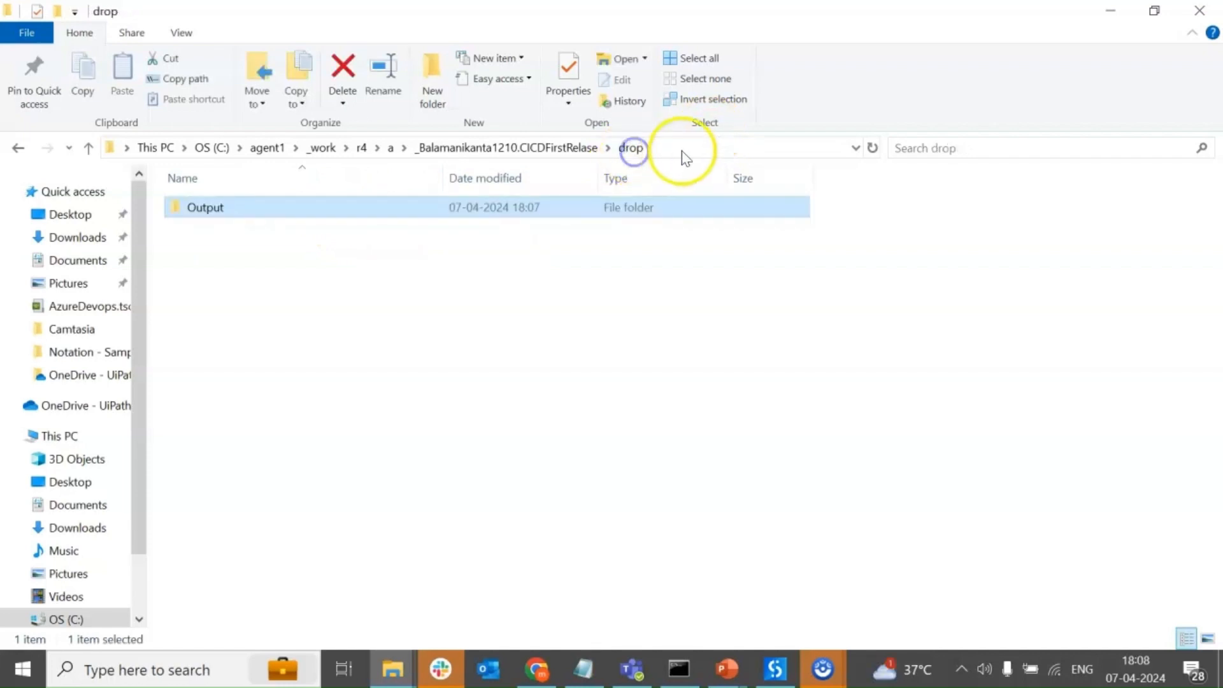
pyautogui.doubleClick(329, 210)
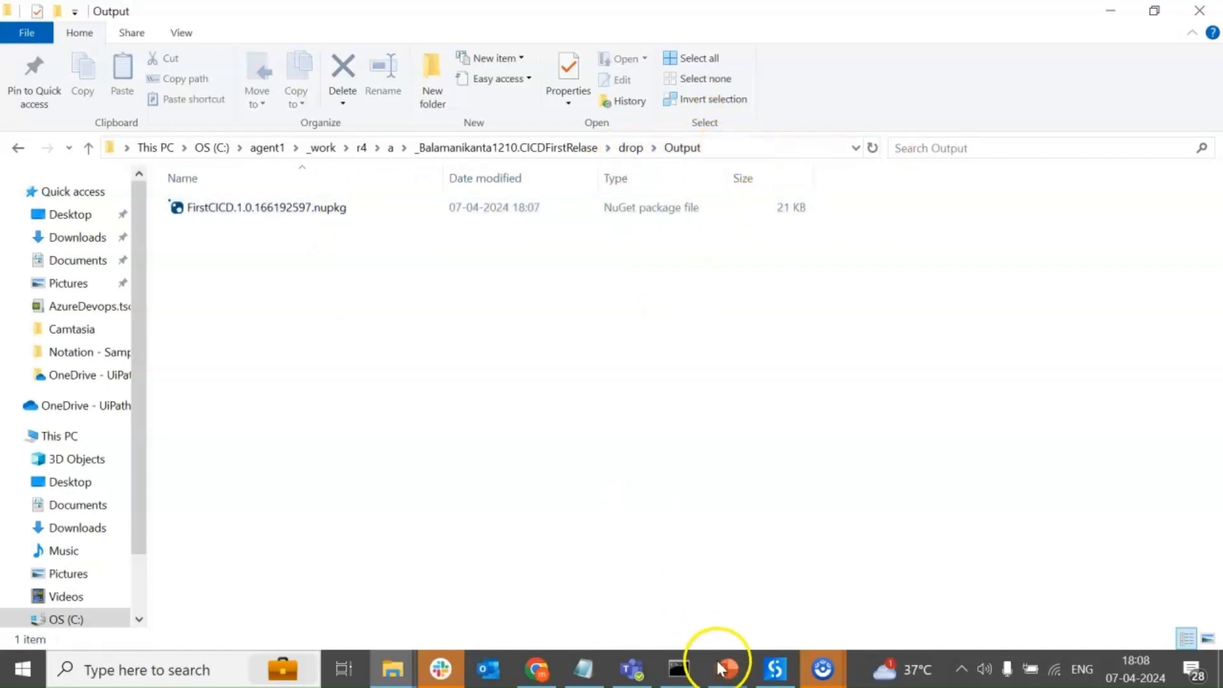
# Return to Azure DevOps in the browser and open the release pipeline's Stage 3 UiPath Deploy task for editing.
pyautogui.click(538, 668)
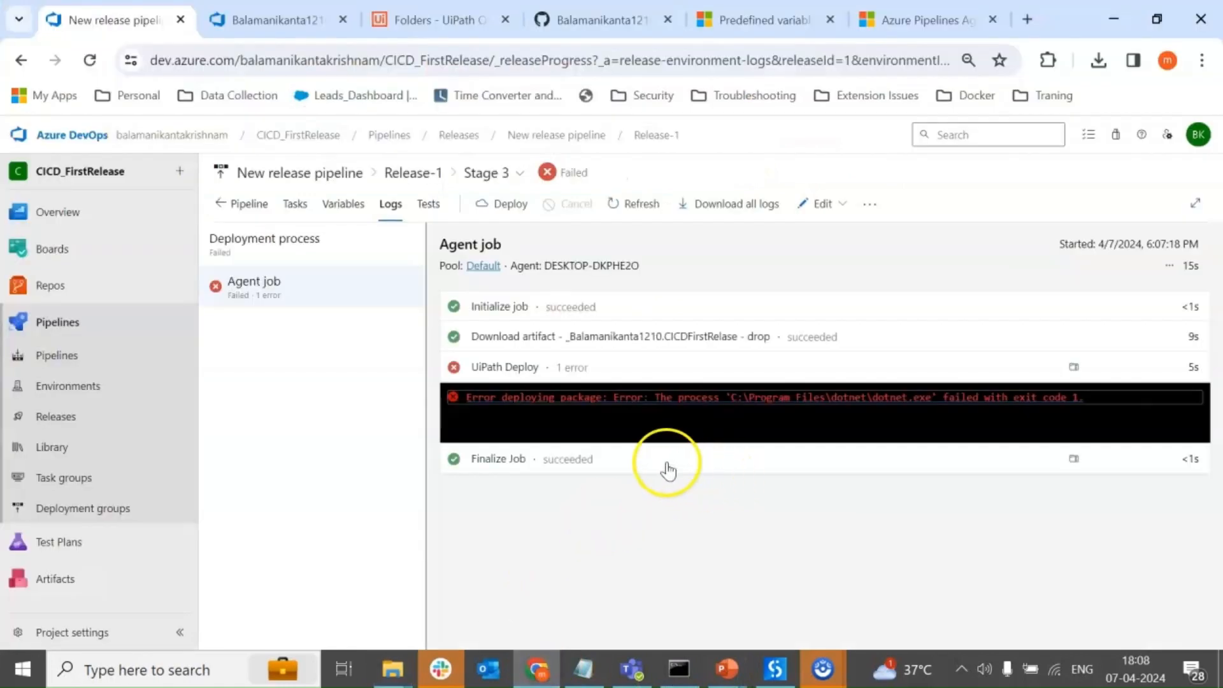
pyautogui.click(74, 419)
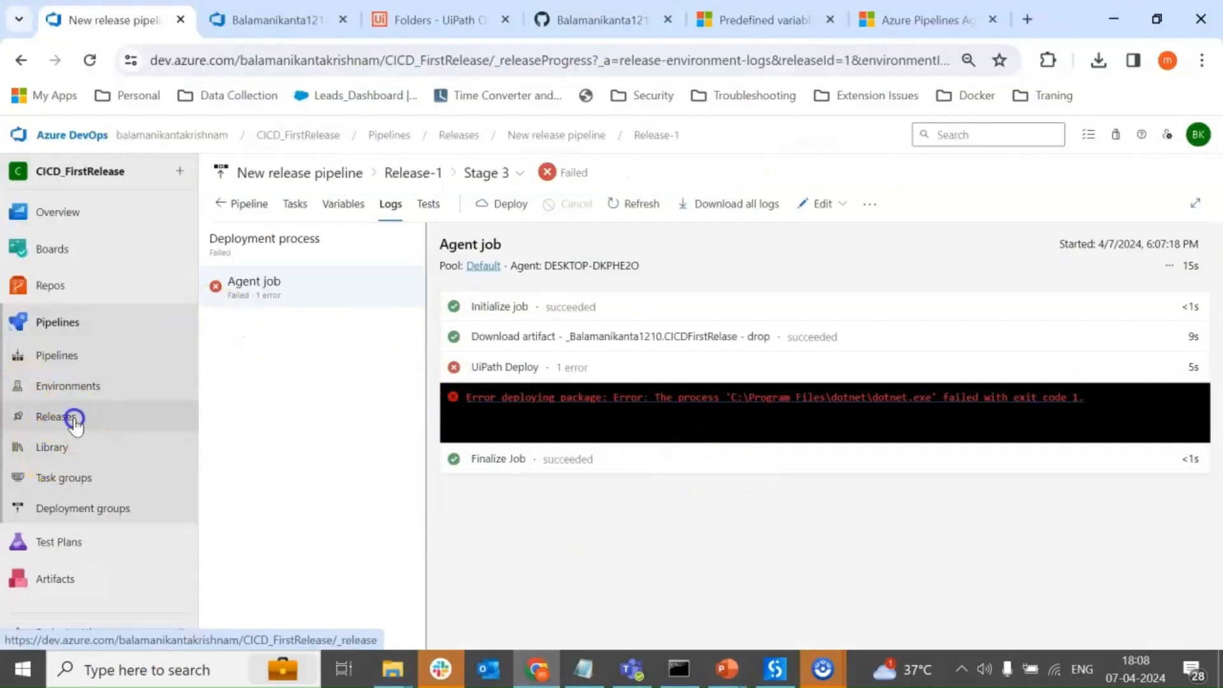
pyautogui.click(1022, 185)
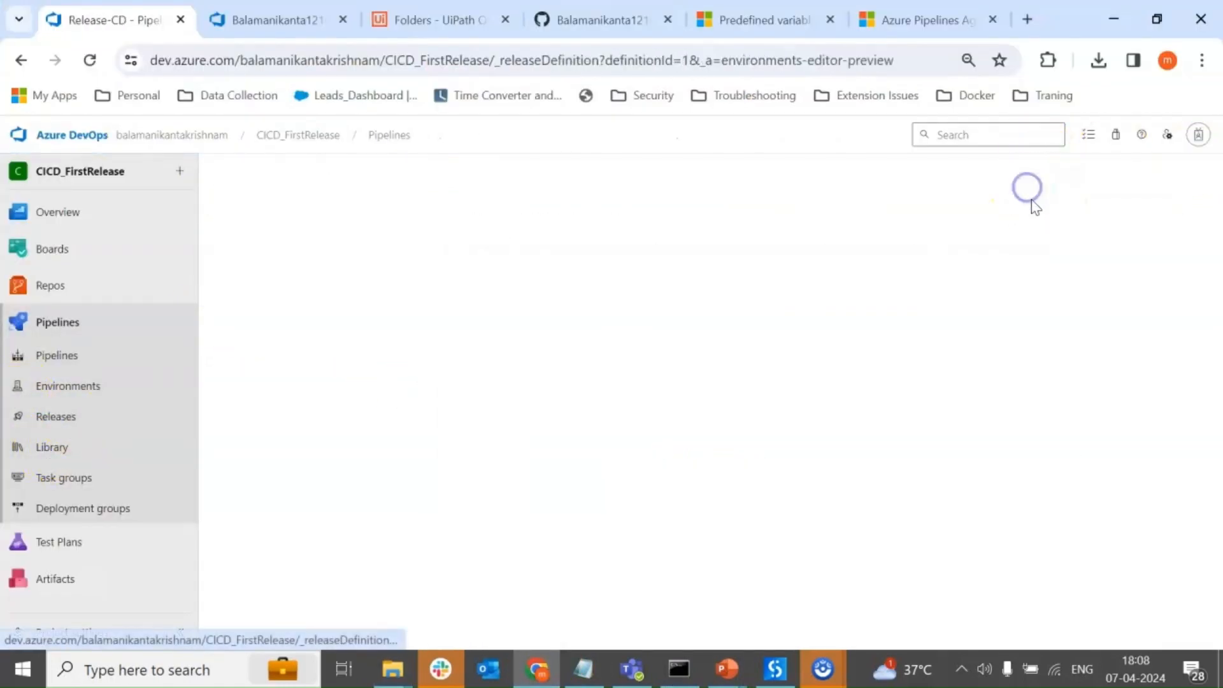
pyautogui.click(513, 378)
pyautogui.click(430, 355)
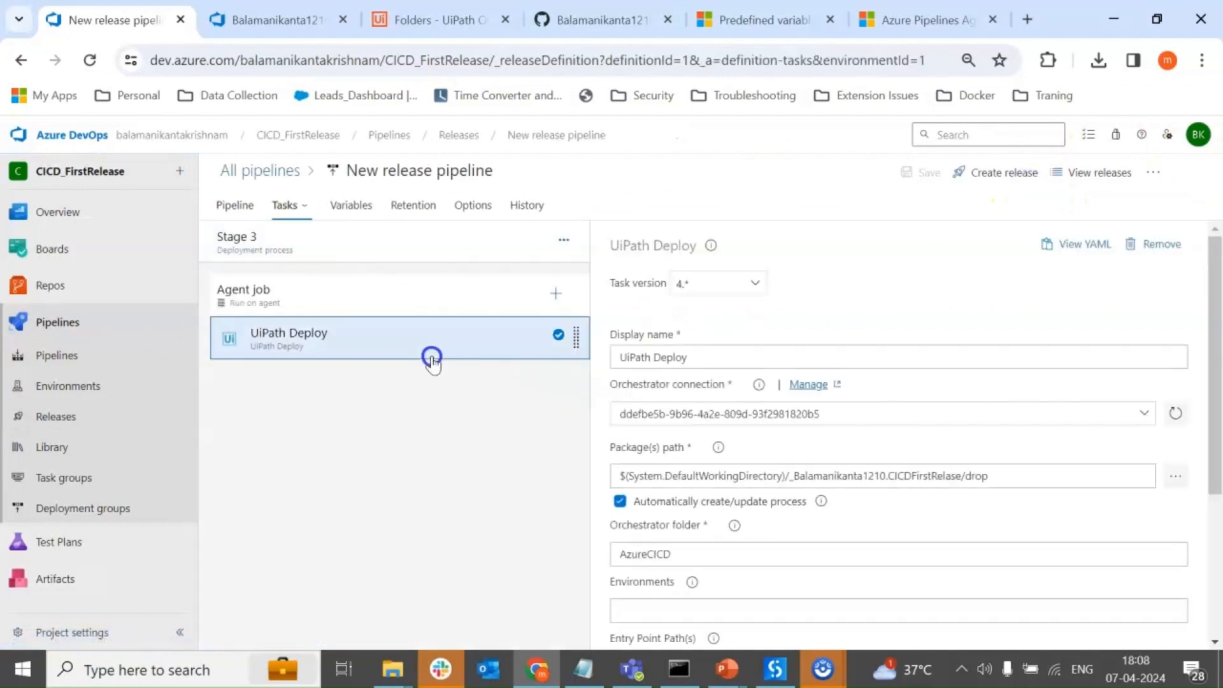
# Set the UiPath Deploy task's package path to the linked CICDFirstRelase build's drop/Output folder and save the release pipeline.
pyautogui.click(1175, 476)
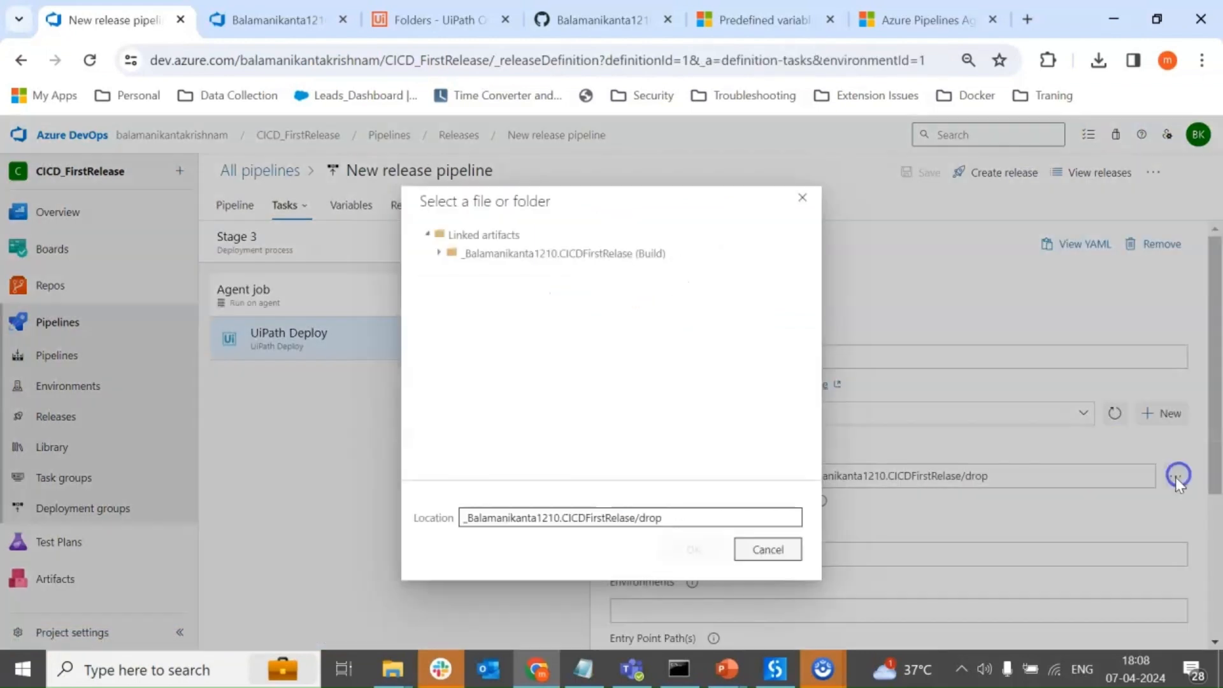
pyautogui.click(439, 251)
pyautogui.click(451, 271)
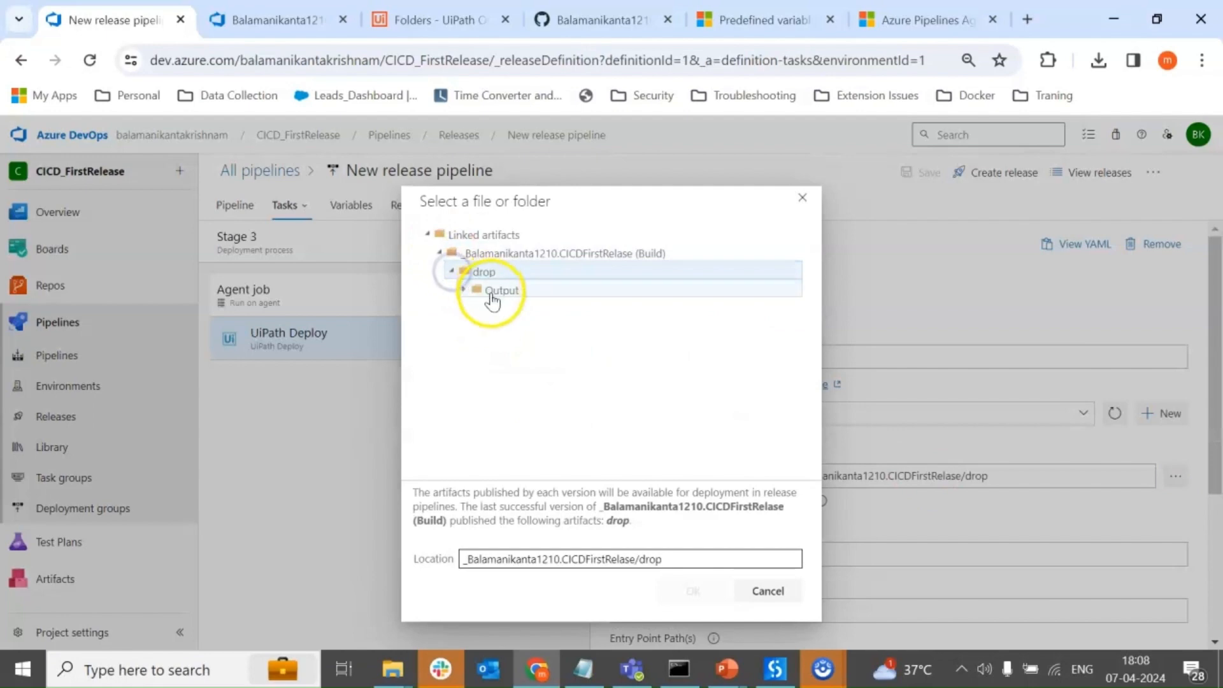
pyautogui.click(463, 291)
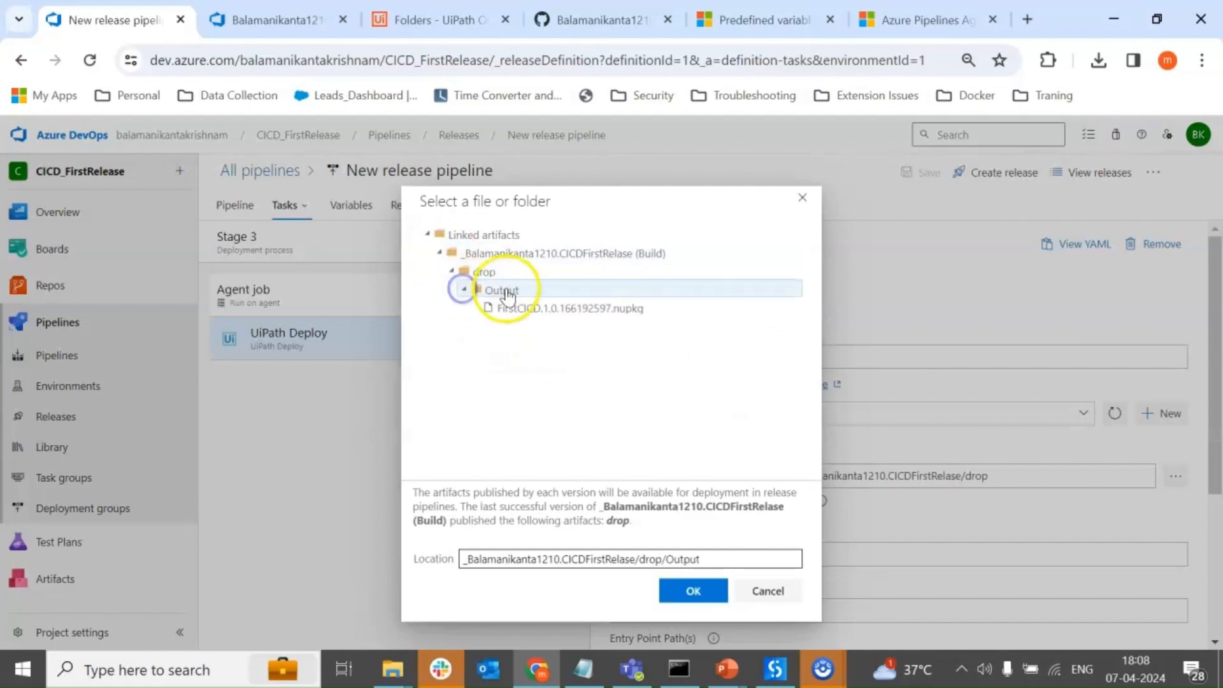
pyautogui.click(694, 591)
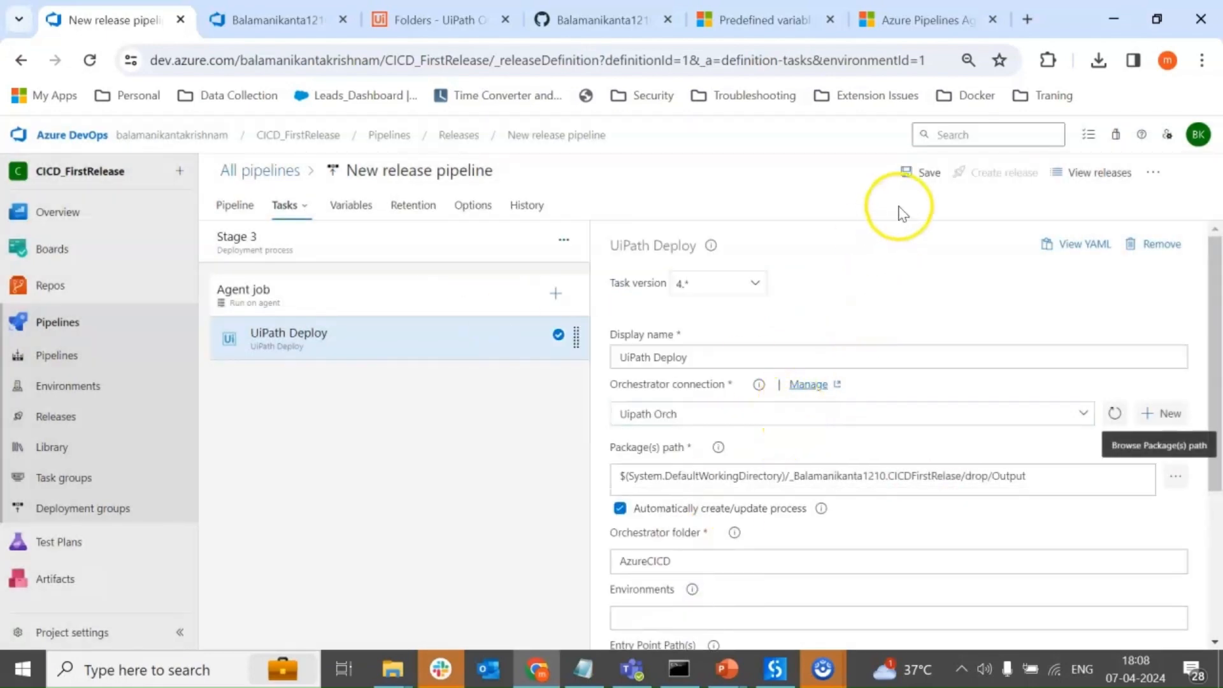
pyautogui.click(925, 178)
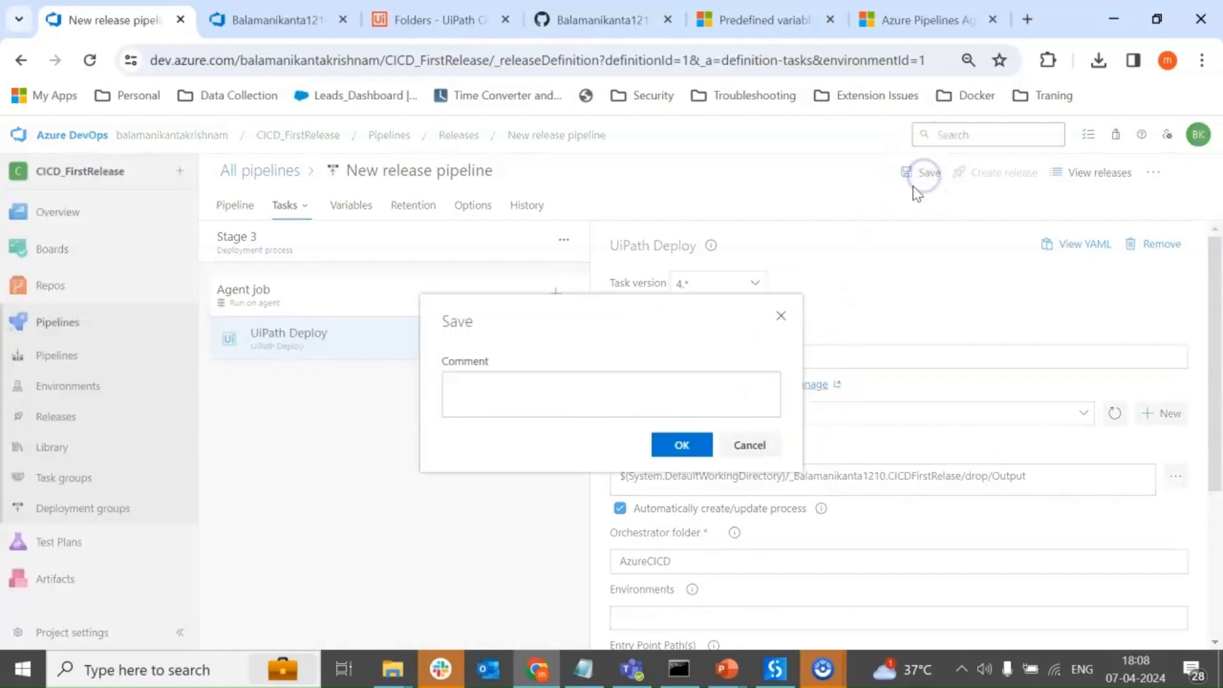
pyautogui.click(687, 441)
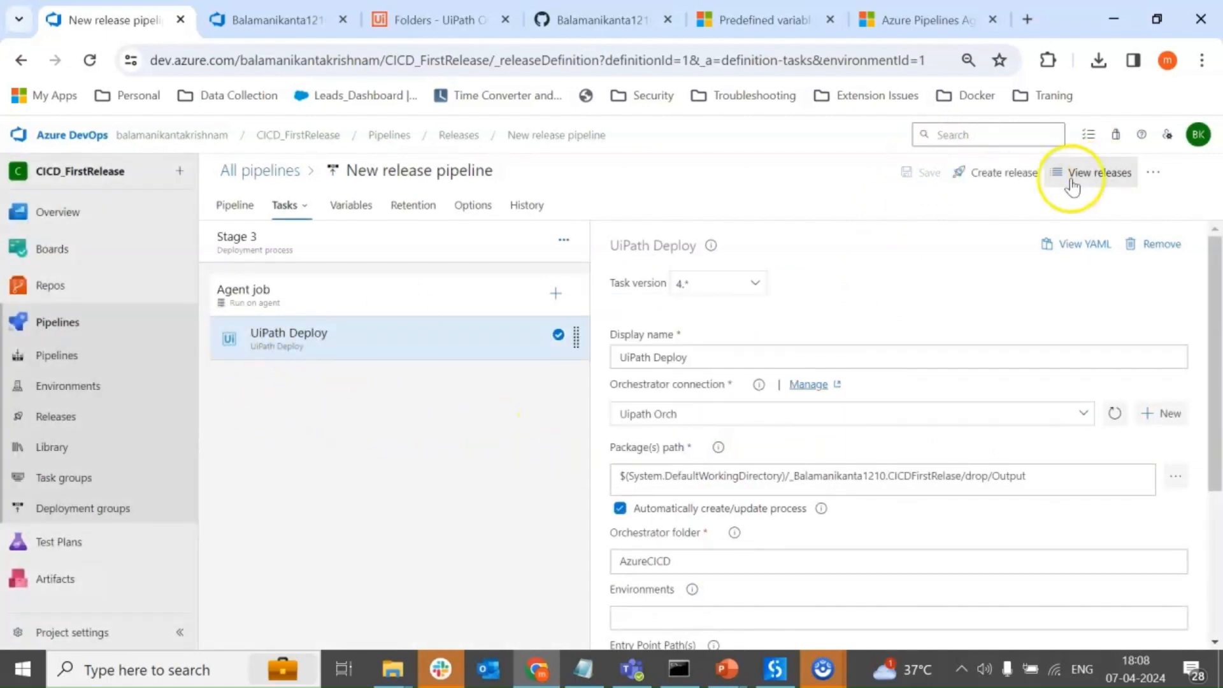
# Create a new release from artifact version 20240407.1 and open its Stage 3 deployment logs.
pyautogui.click(1001, 191)
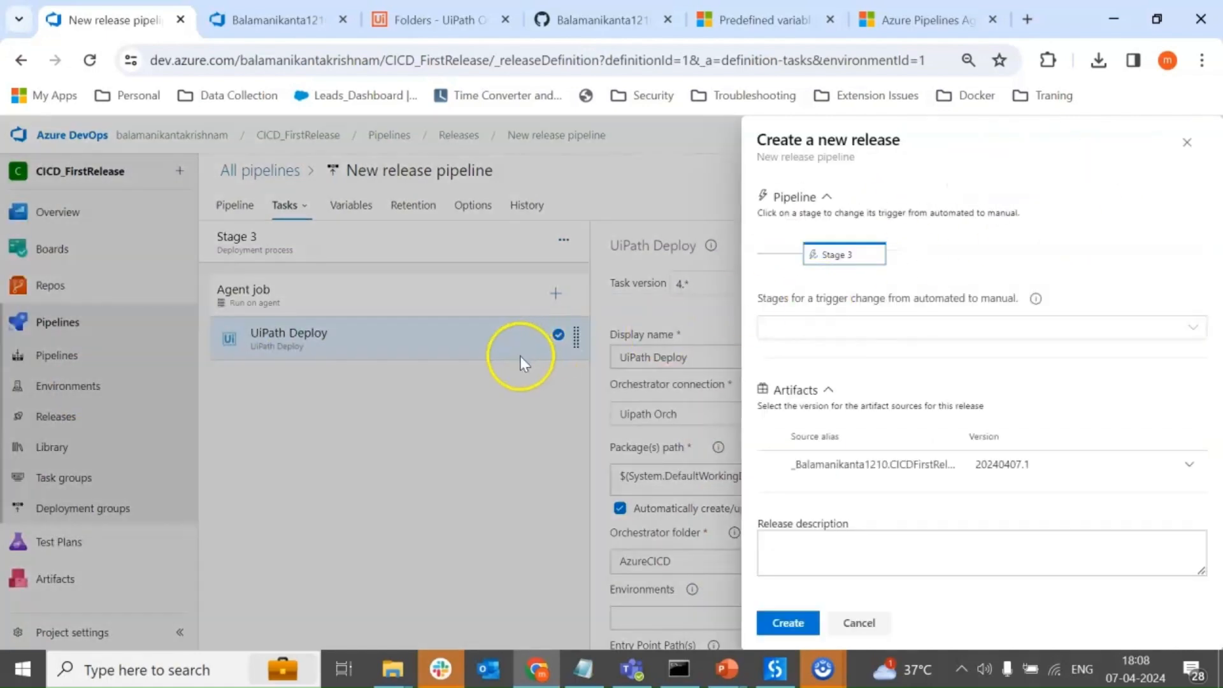
pyautogui.click(793, 621)
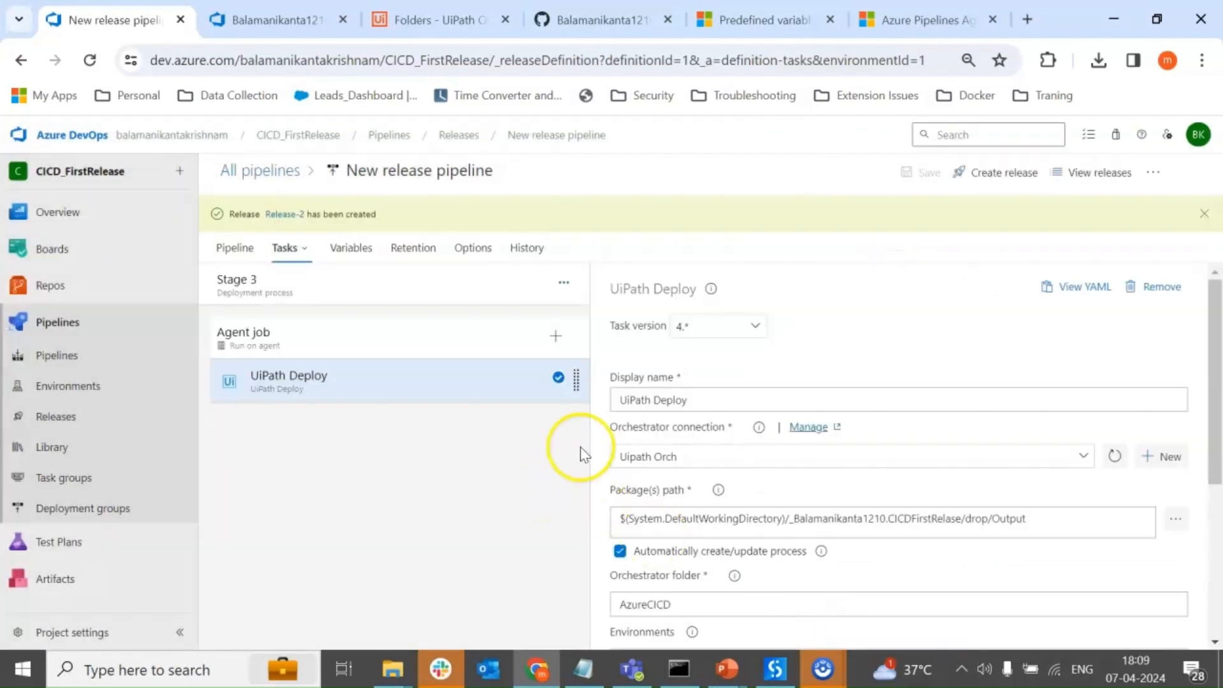
pyautogui.click(67, 423)
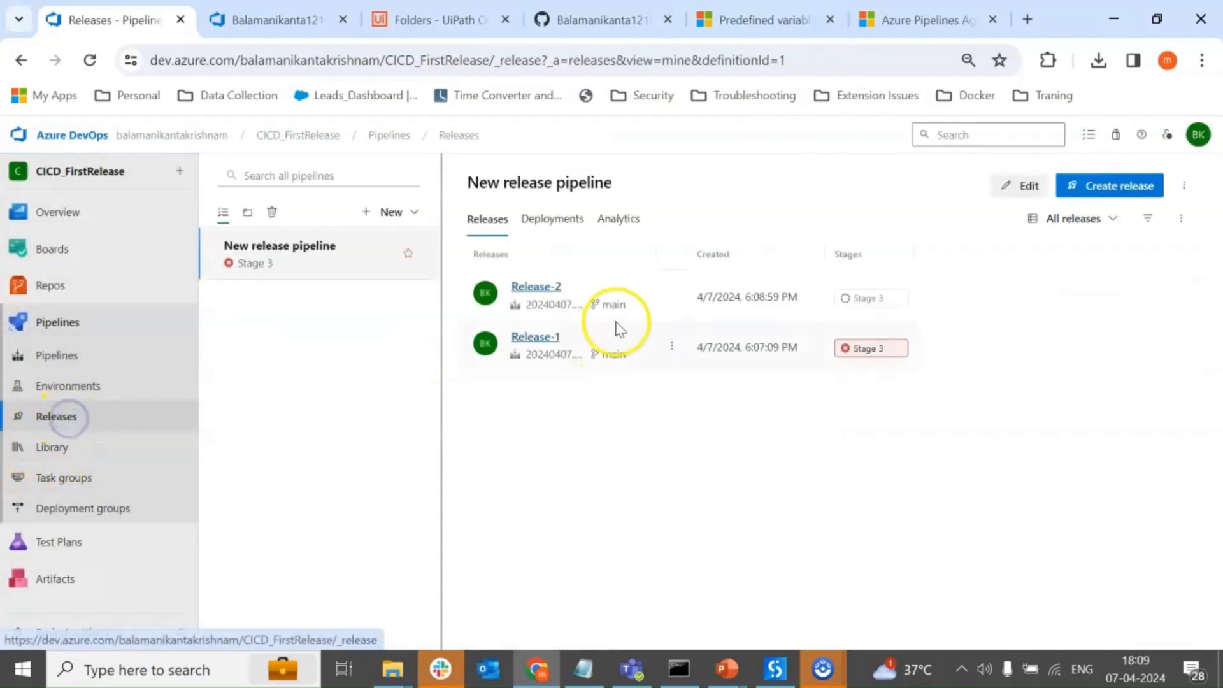
pyautogui.click(546, 287)
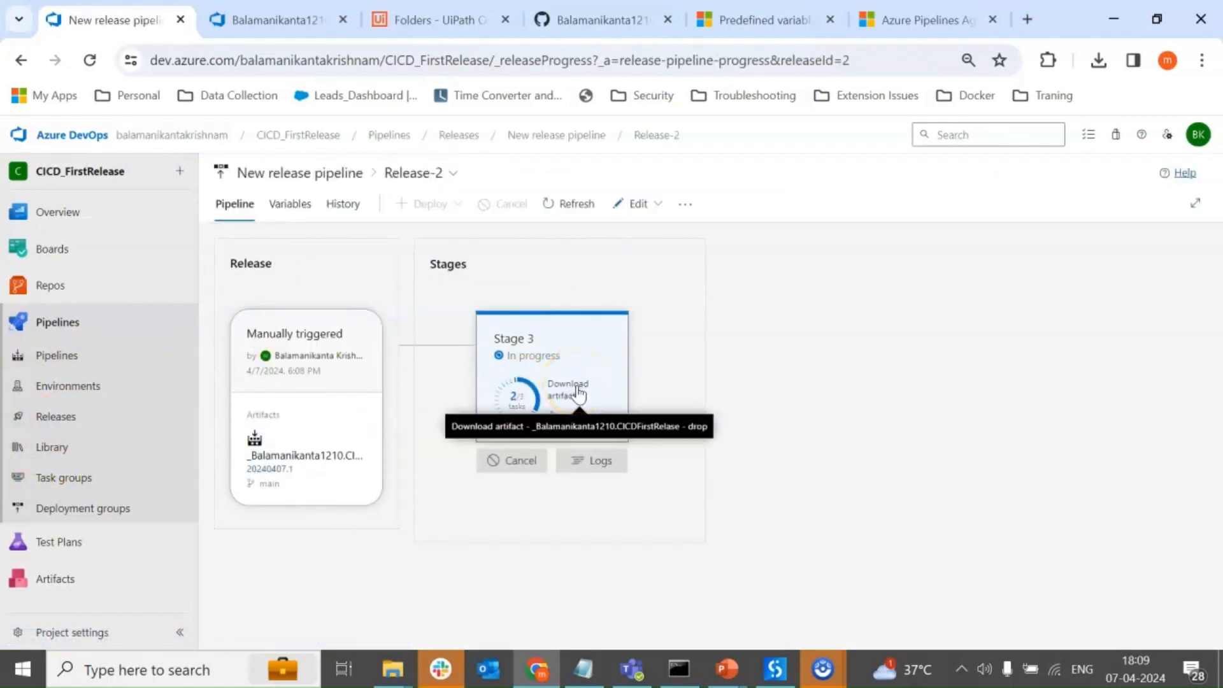
pyautogui.click(578, 393)
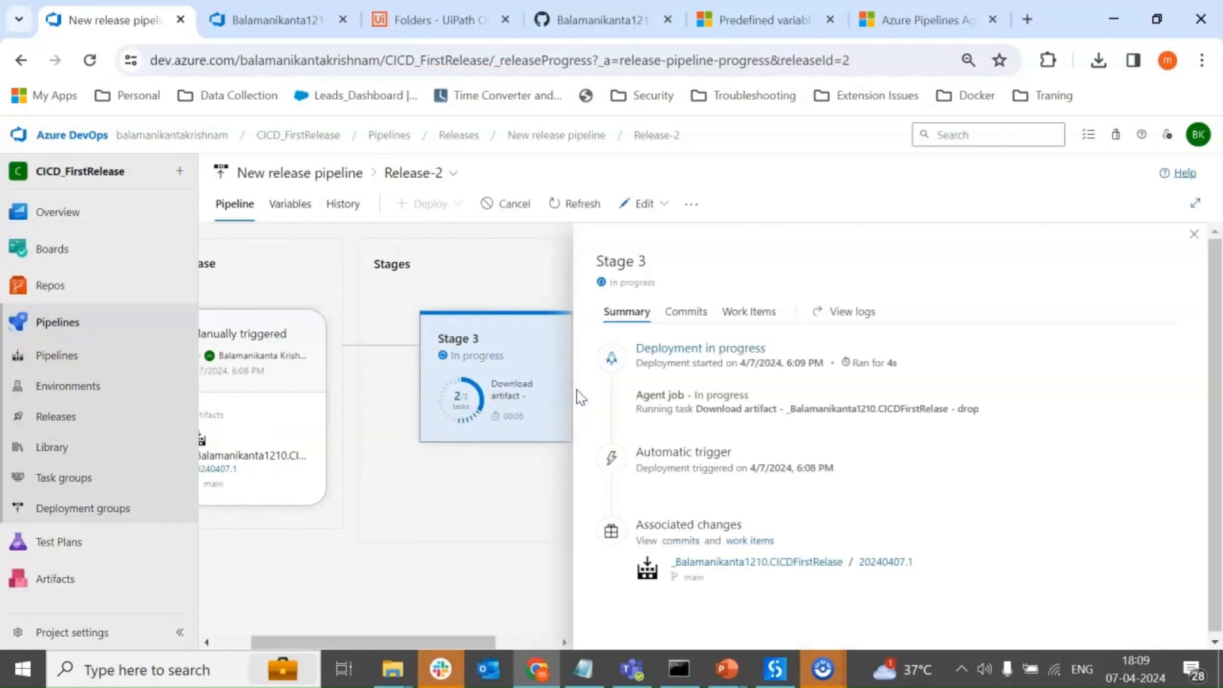
pyautogui.click(522, 470)
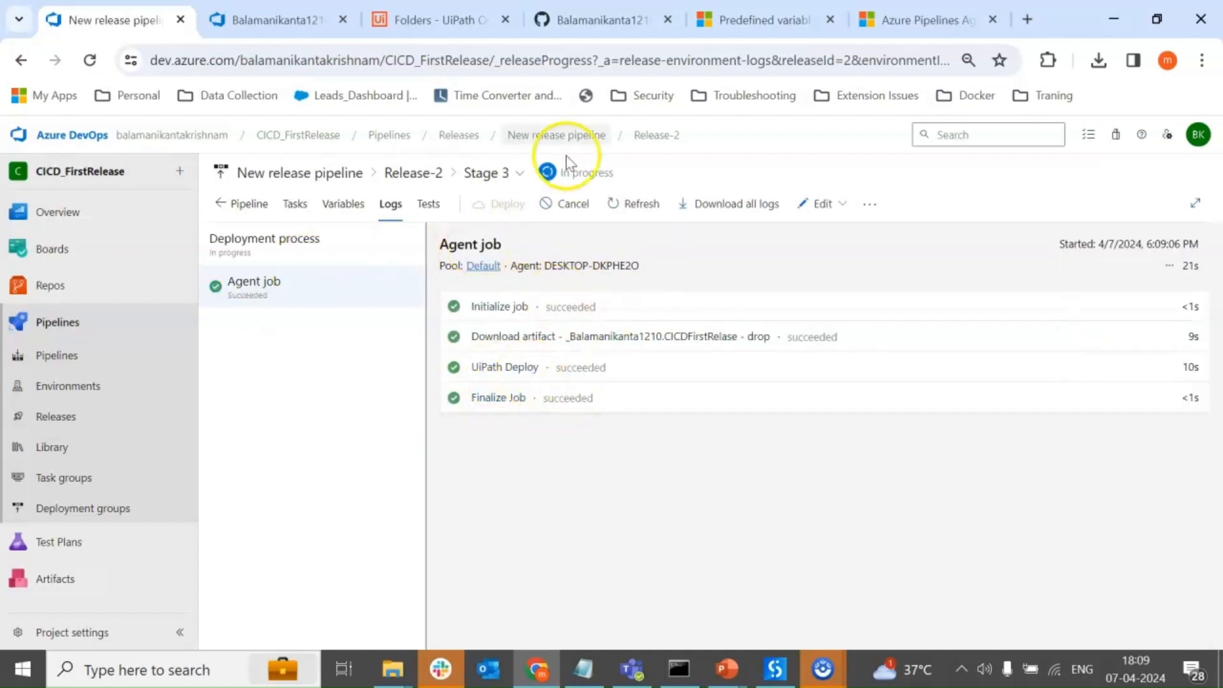
# Switch to UiPath Orchestrator, check the tenant packages for FirstCICD, and open the AzureCICD folder to inspect its contents.
pyautogui.click(391, 23)
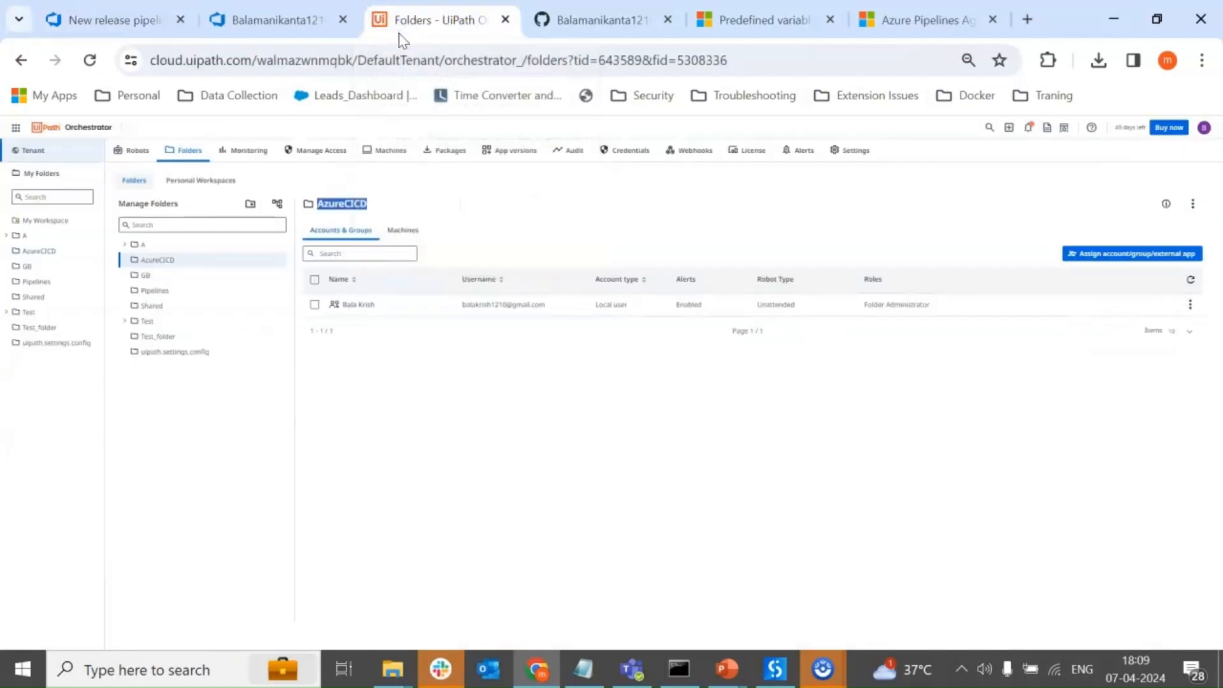
pyautogui.click(17, 154)
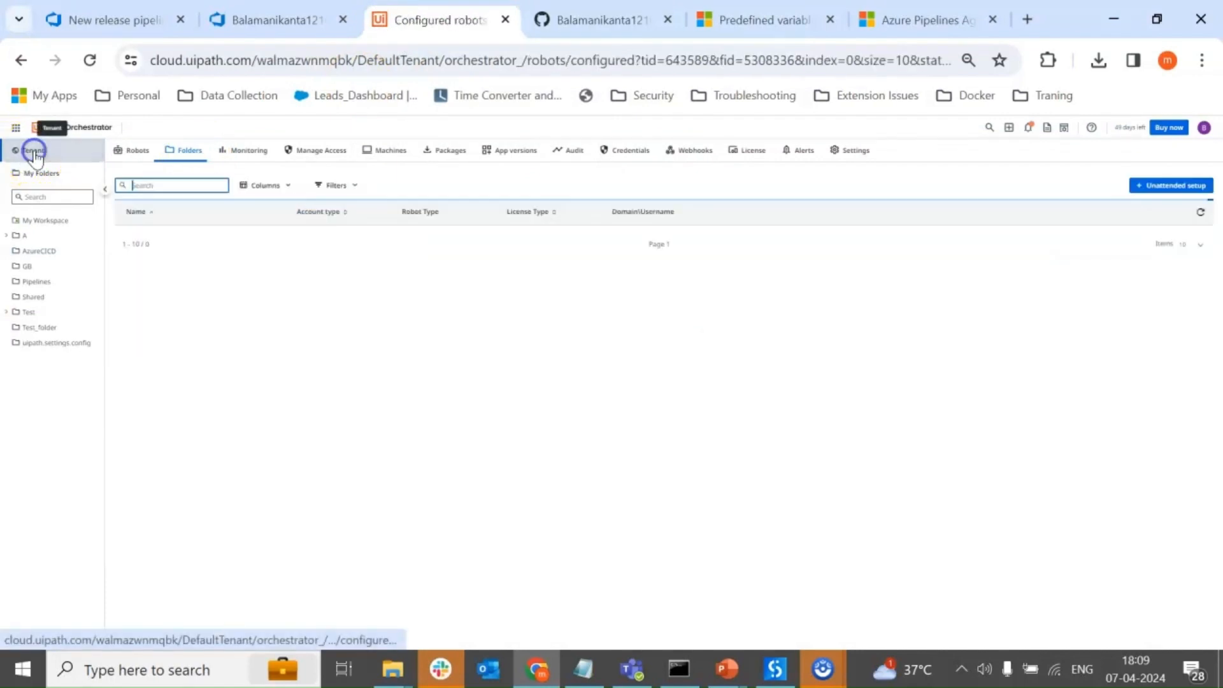
pyautogui.click(459, 154)
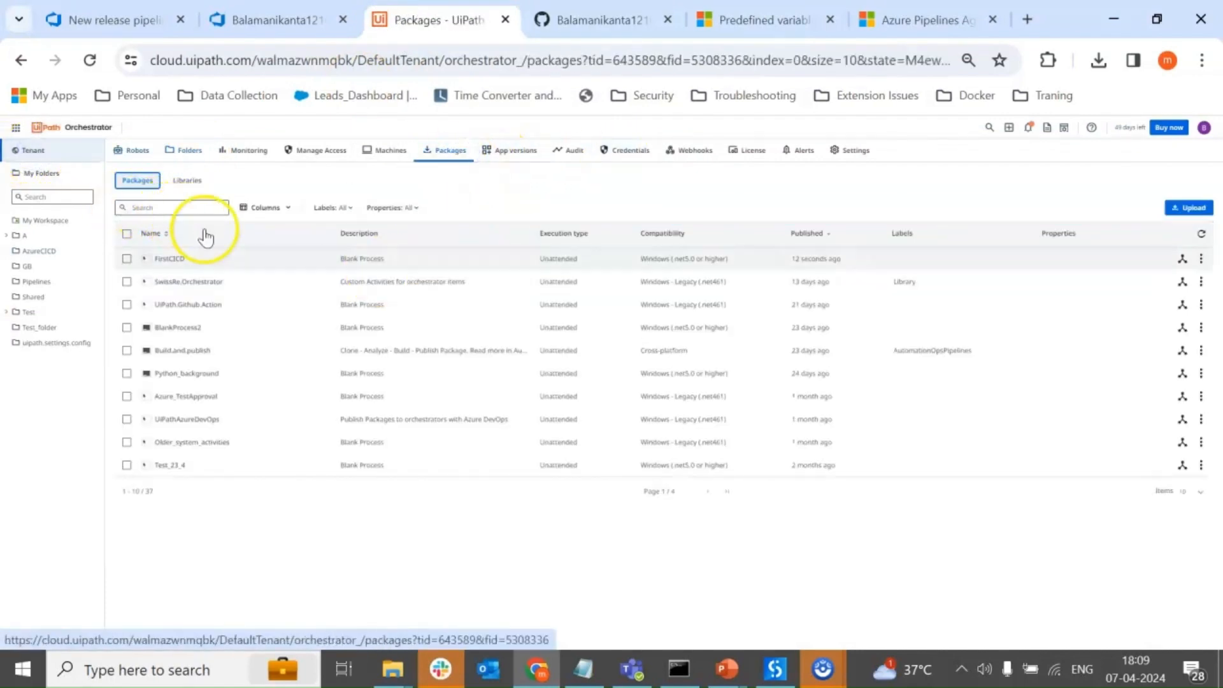
pyautogui.moveTo(841, 261); pyautogui.dragTo(773, 259)
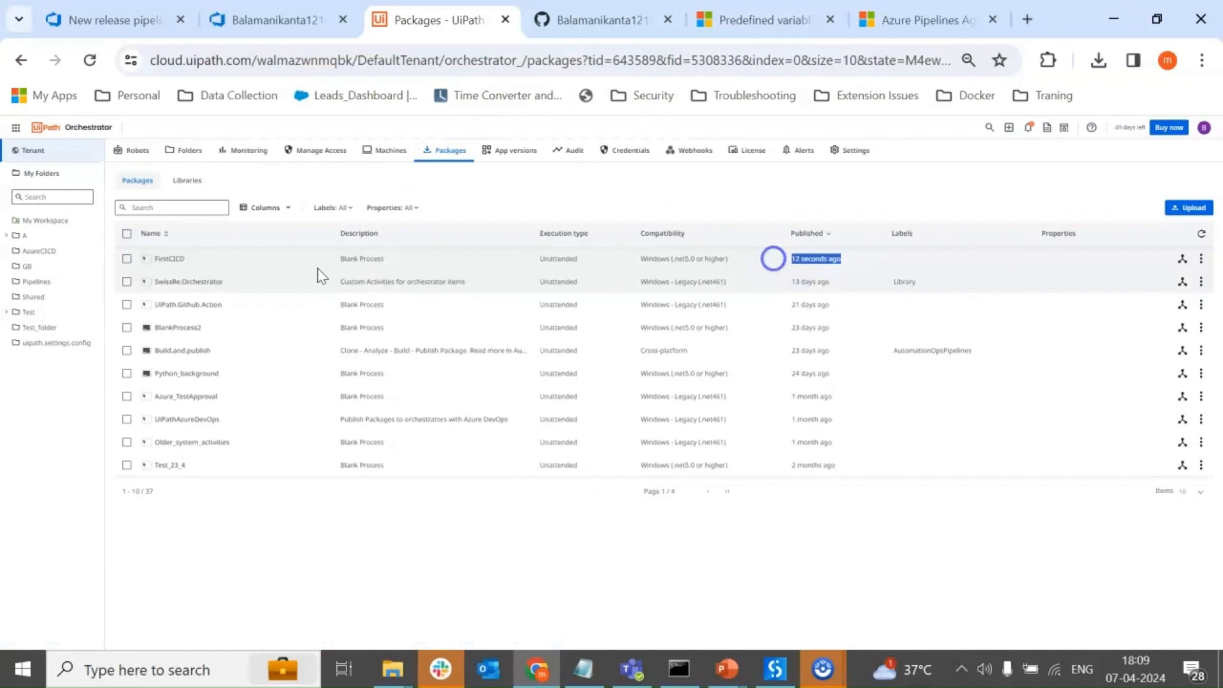
pyautogui.click(191, 260)
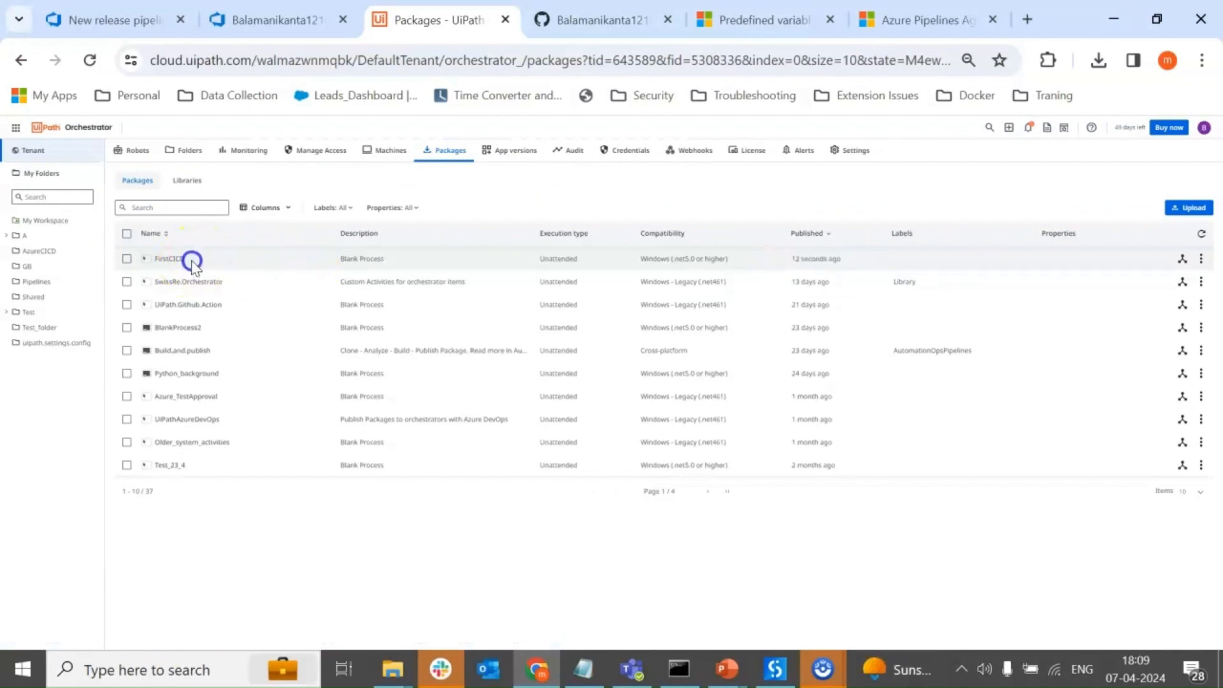
pyautogui.click(41, 250)
pyautogui.click(192, 151)
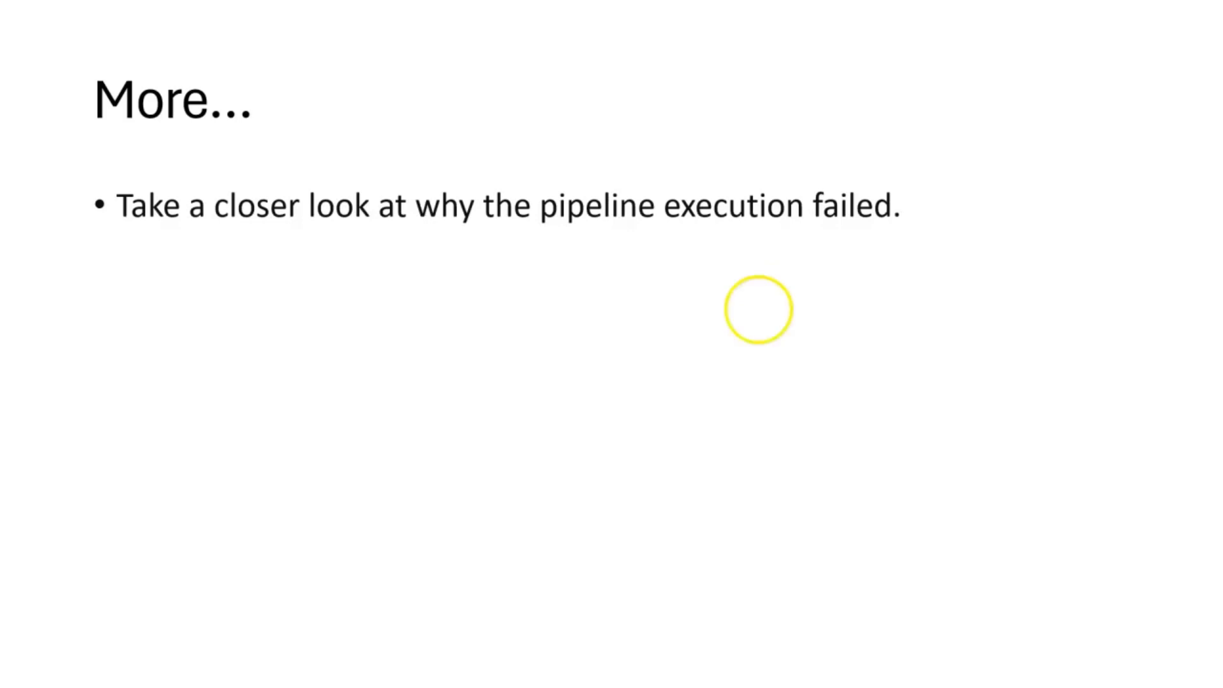
# Return to the browser and examine the invalid package path message in the failed release's UiPath Deploy log.
pyautogui.press('super')
pyautogui.click(512, 675)
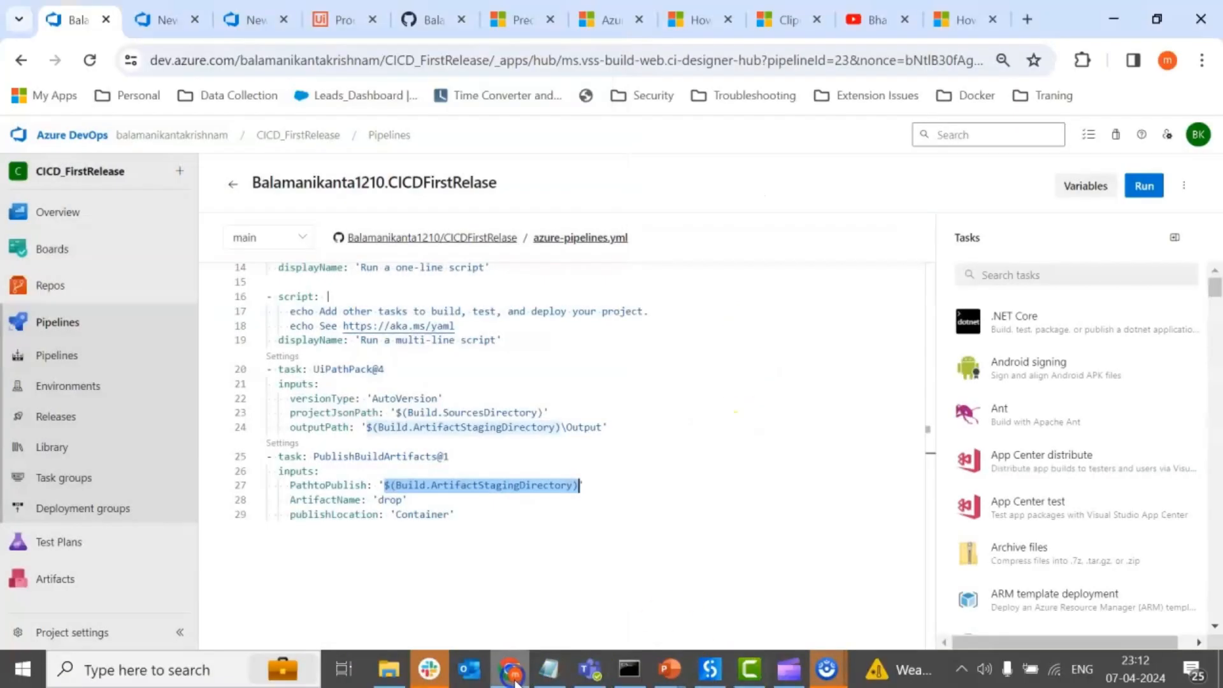
pyautogui.click(255, 19)
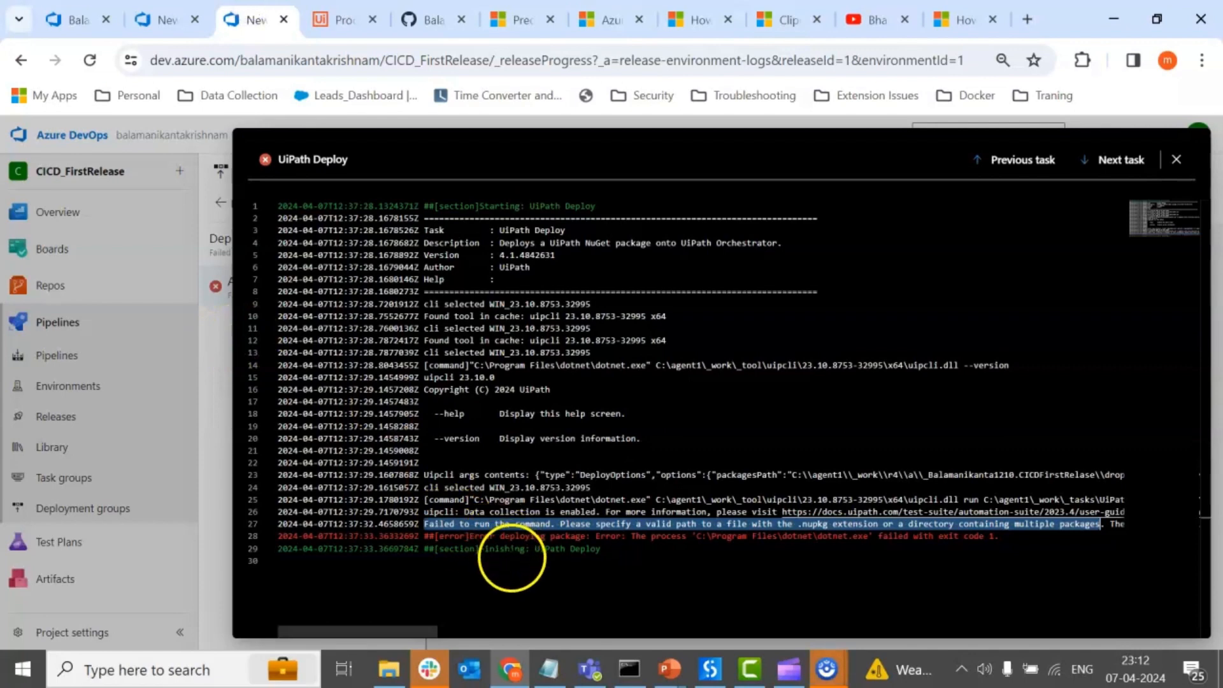
pyautogui.click(511, 558)
pyautogui.click(433, 525)
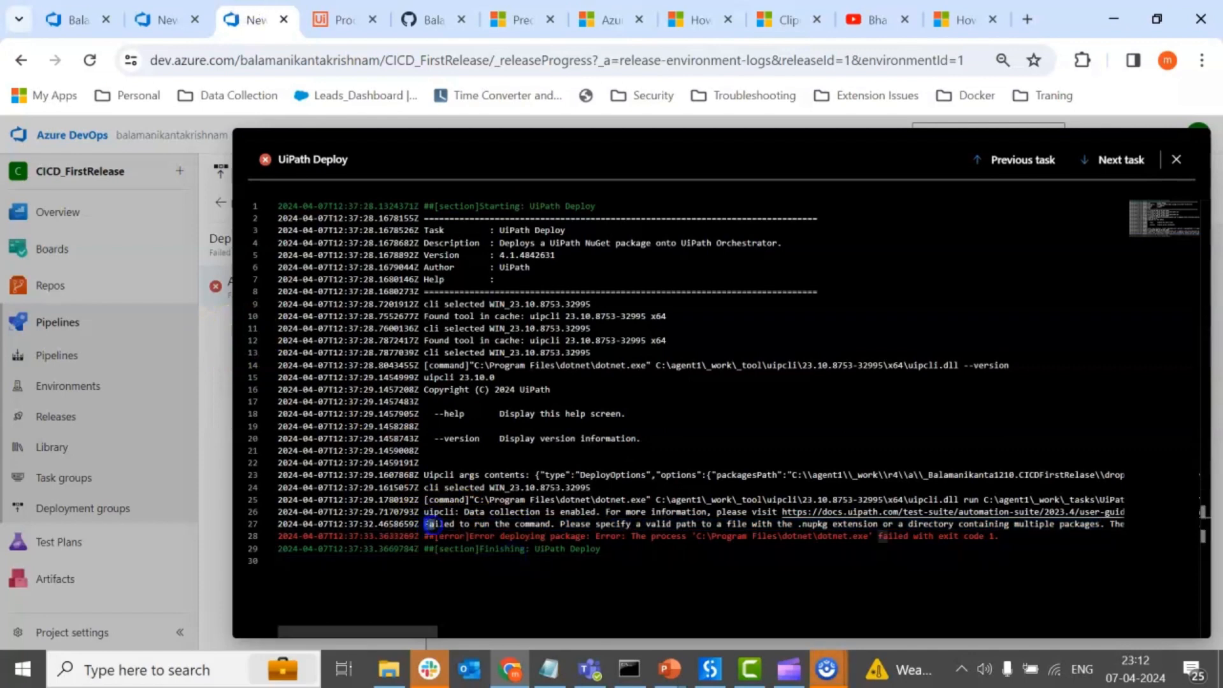
pyautogui.moveTo(446, 523); pyautogui.dragTo(600, 525)
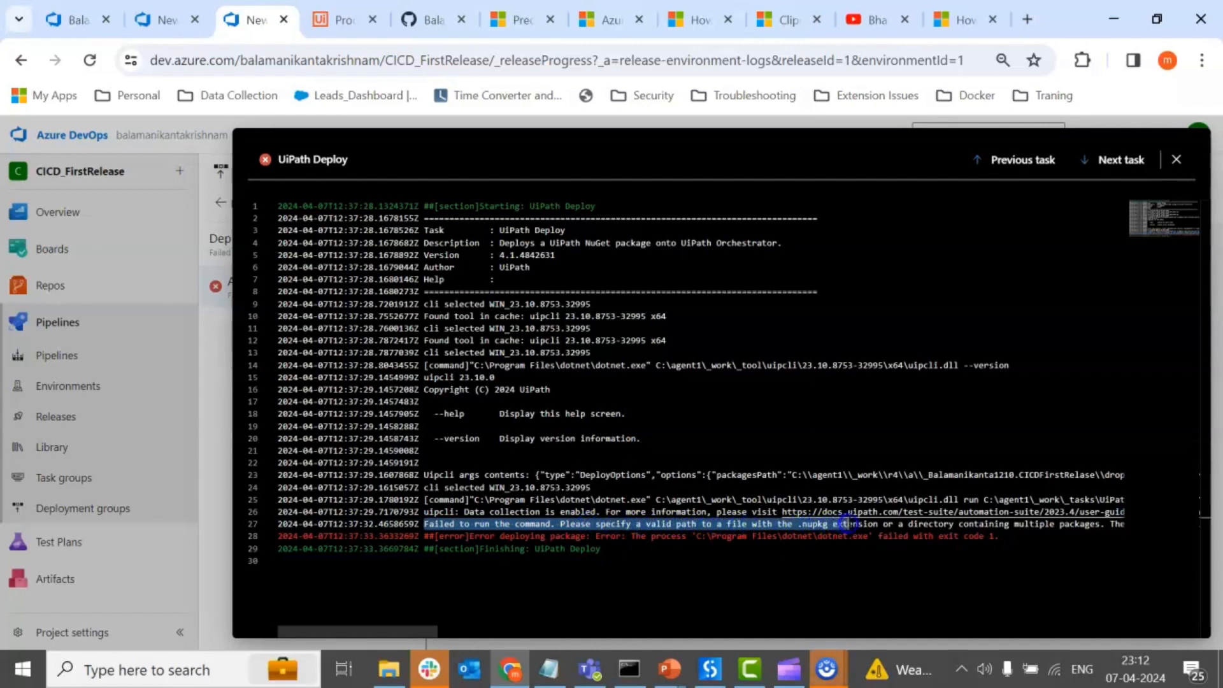
pyautogui.moveTo(887, 524); pyautogui.dragTo(1094, 523)
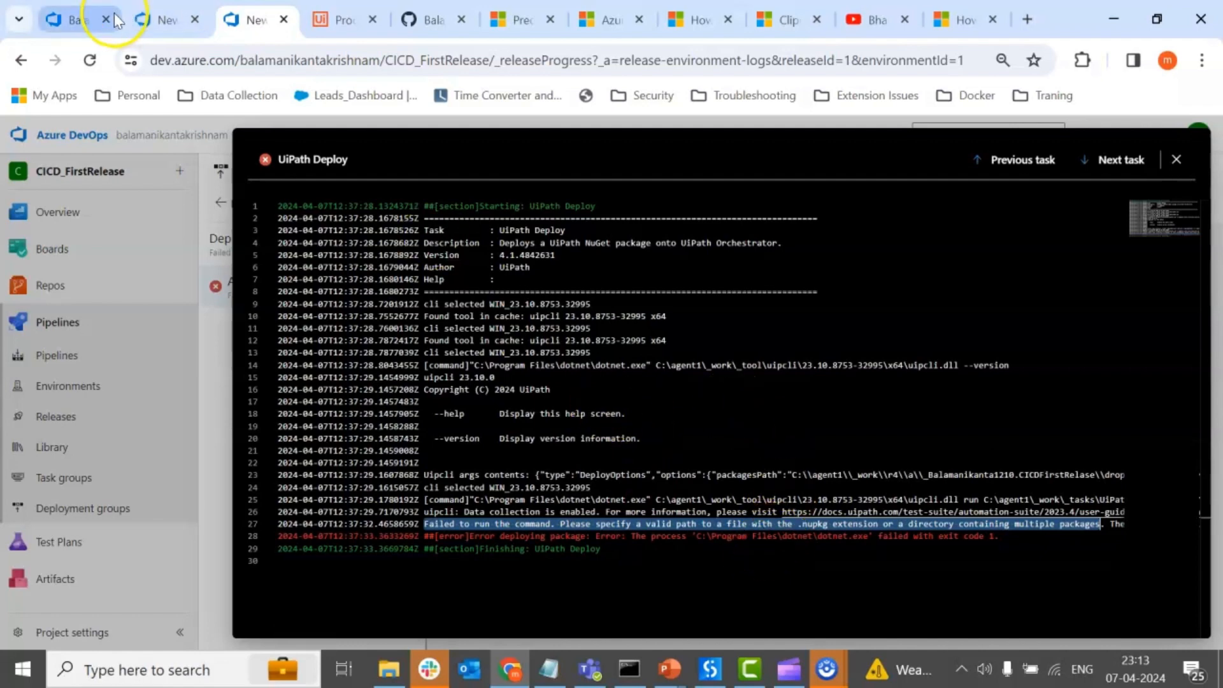
# Review the PublishBuildArtifacts task and its PathtoPublish value in azure-pipelines.yml.
pyautogui.click(60, 24)
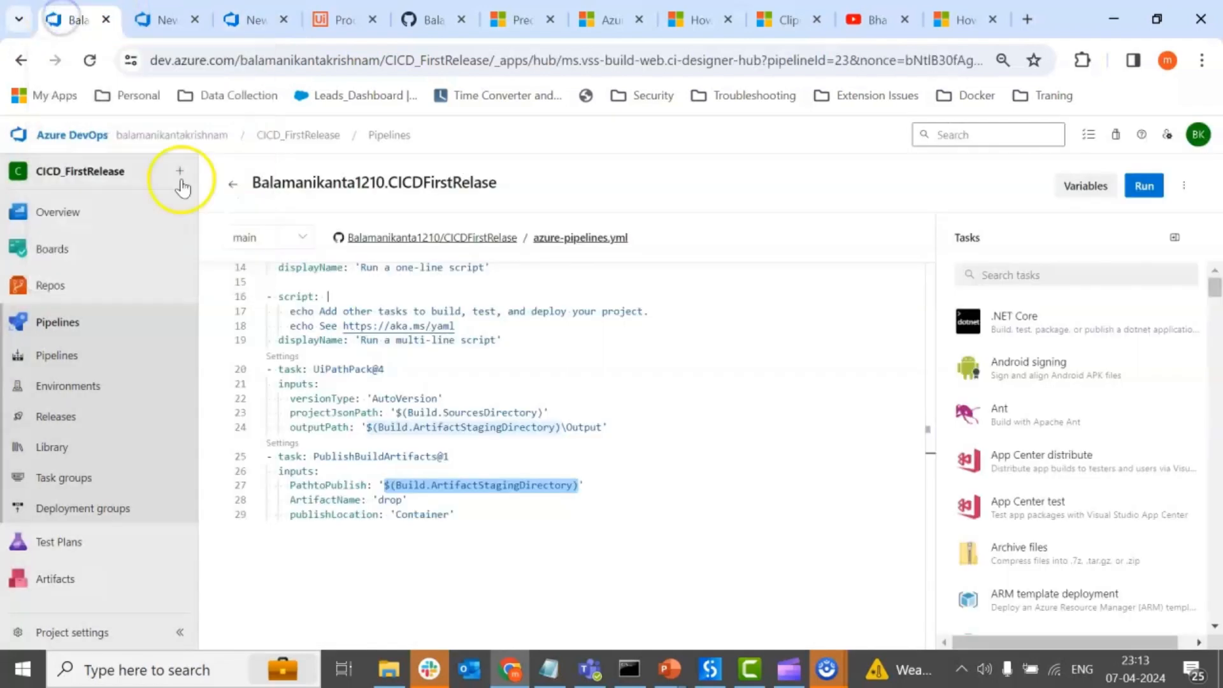
pyautogui.click(346, 467)
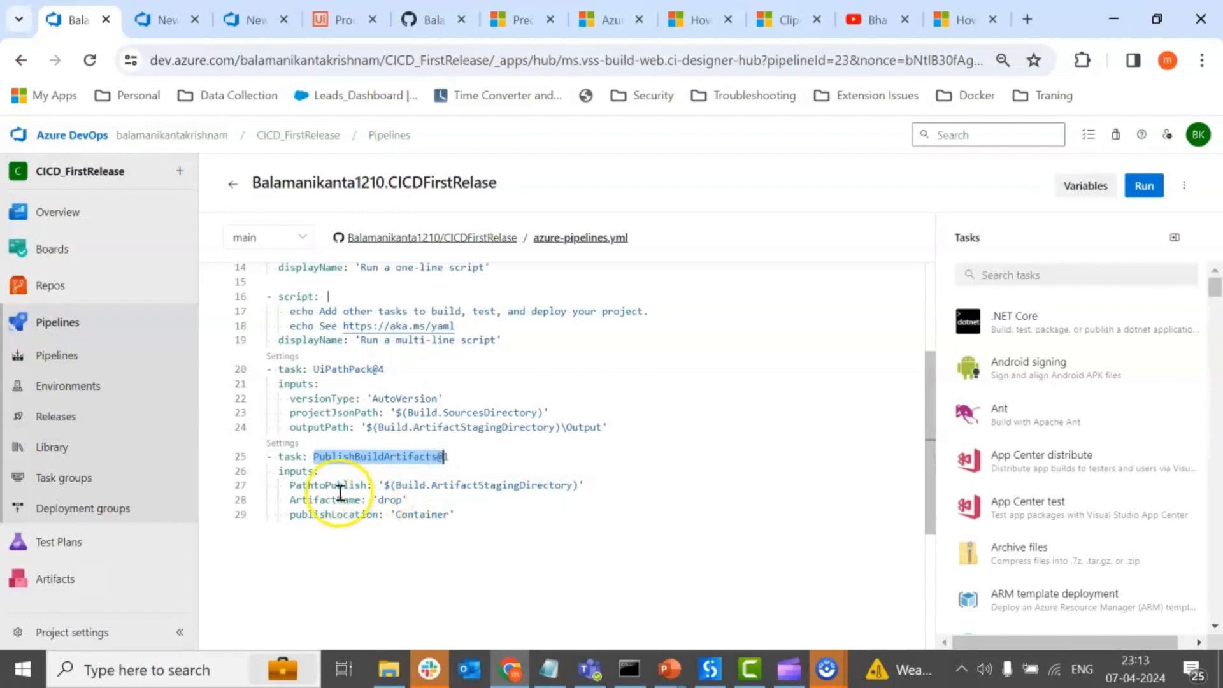
pyautogui.click(387, 485)
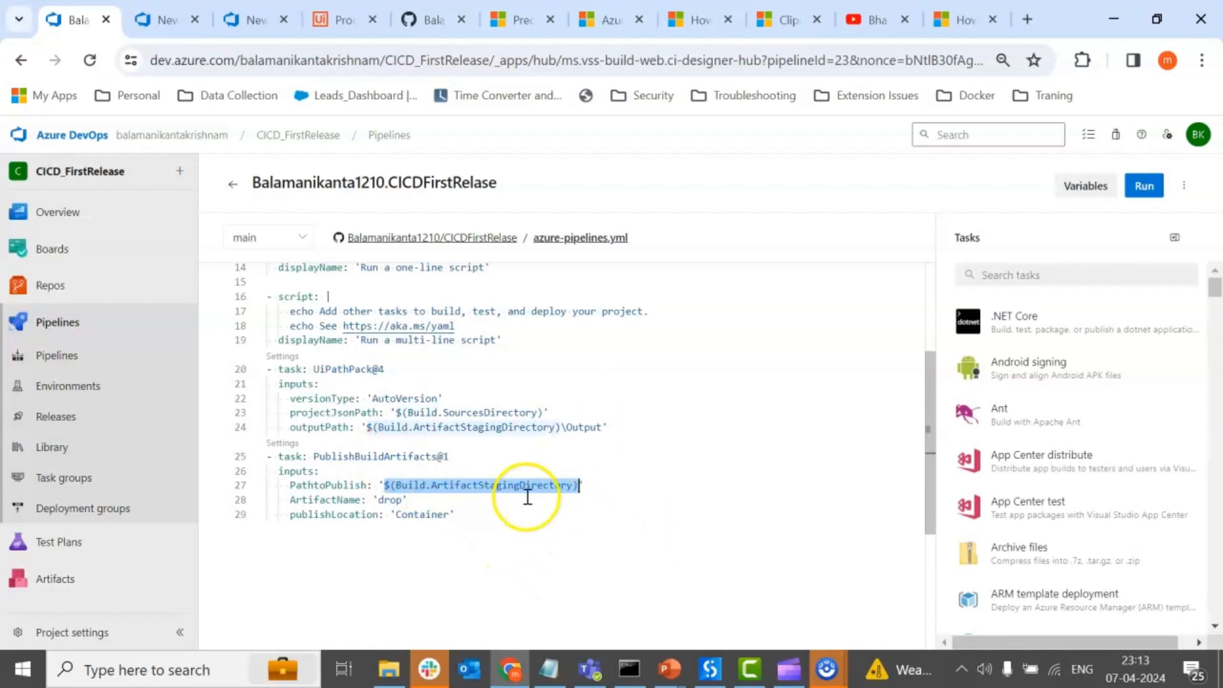
# Switch to File Explorer, inspect the artifact folder a of build folder 12, and return to the pipeline YAML.
pyautogui.click(389, 668)
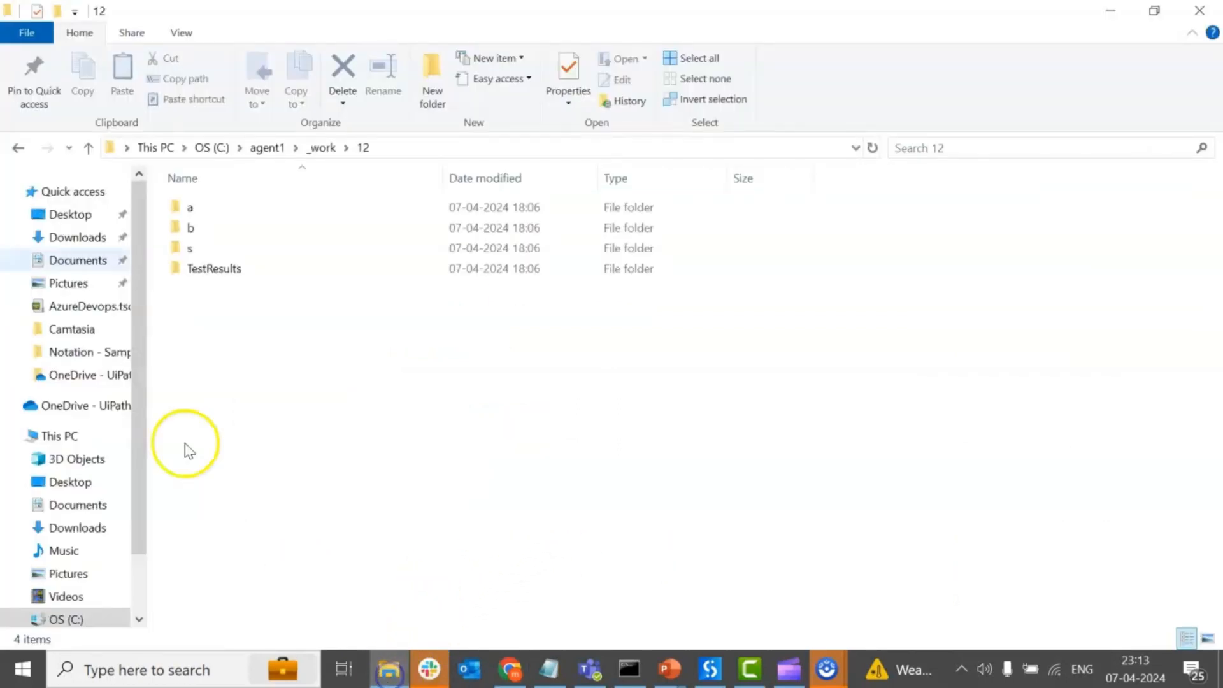
pyautogui.click(182, 210)
pyautogui.doubleClick(191, 213)
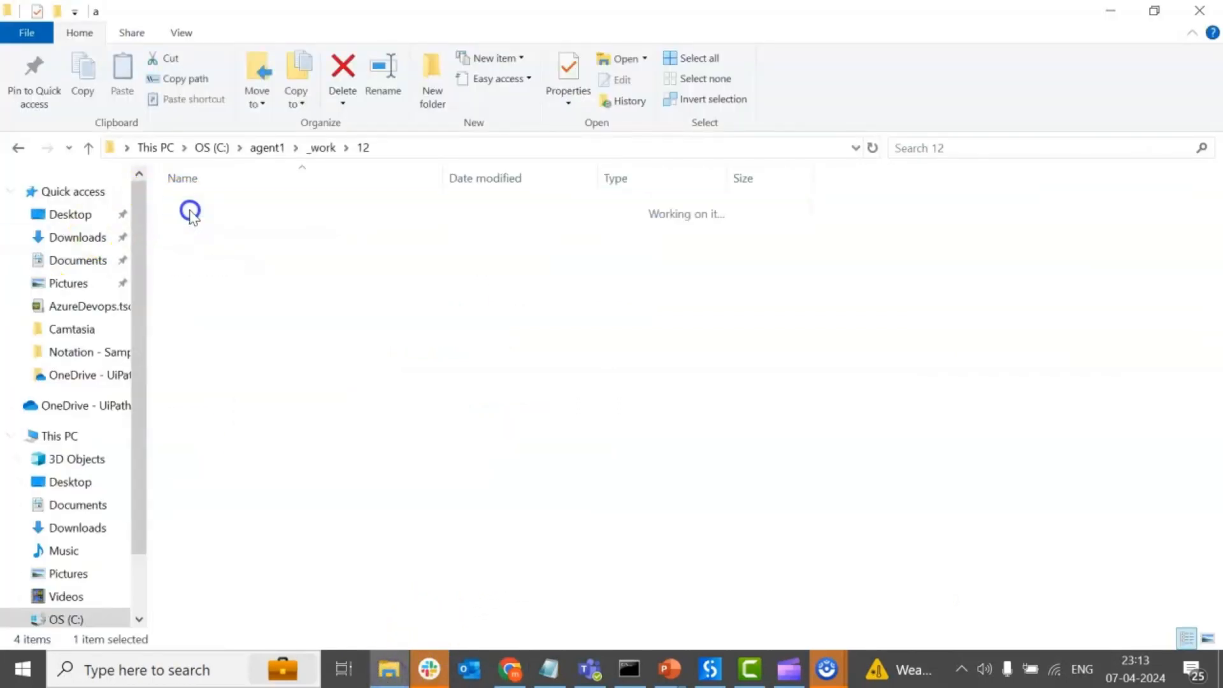
pyautogui.click(212, 214)
pyautogui.click(469, 261)
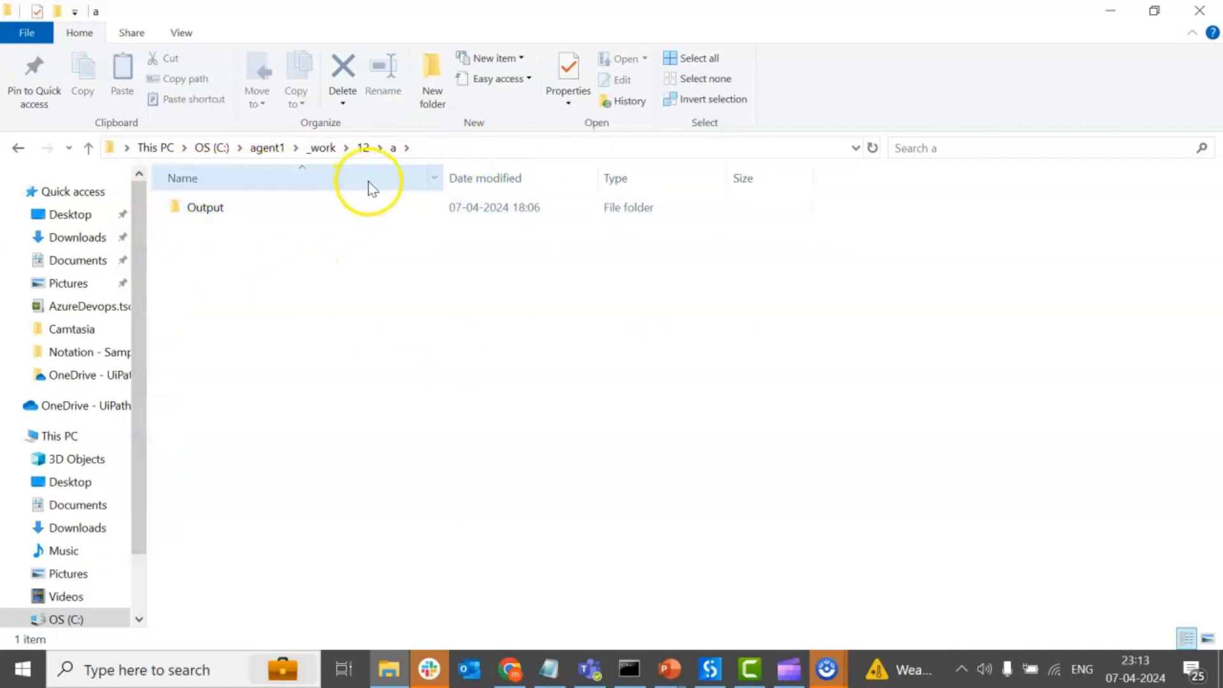
pyautogui.click(1111, 13)
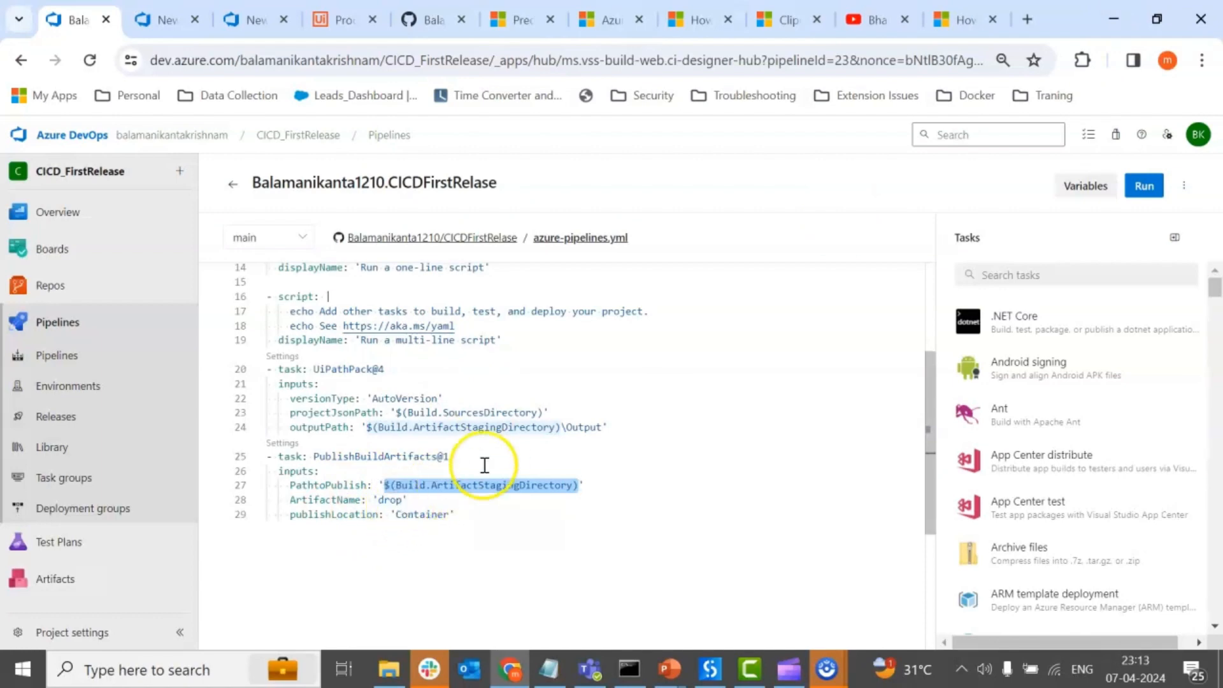
# Switch to File Explorer and open the drop artifact folder inside release folder r4 of agent1\_work.
pyautogui.click(389, 669)
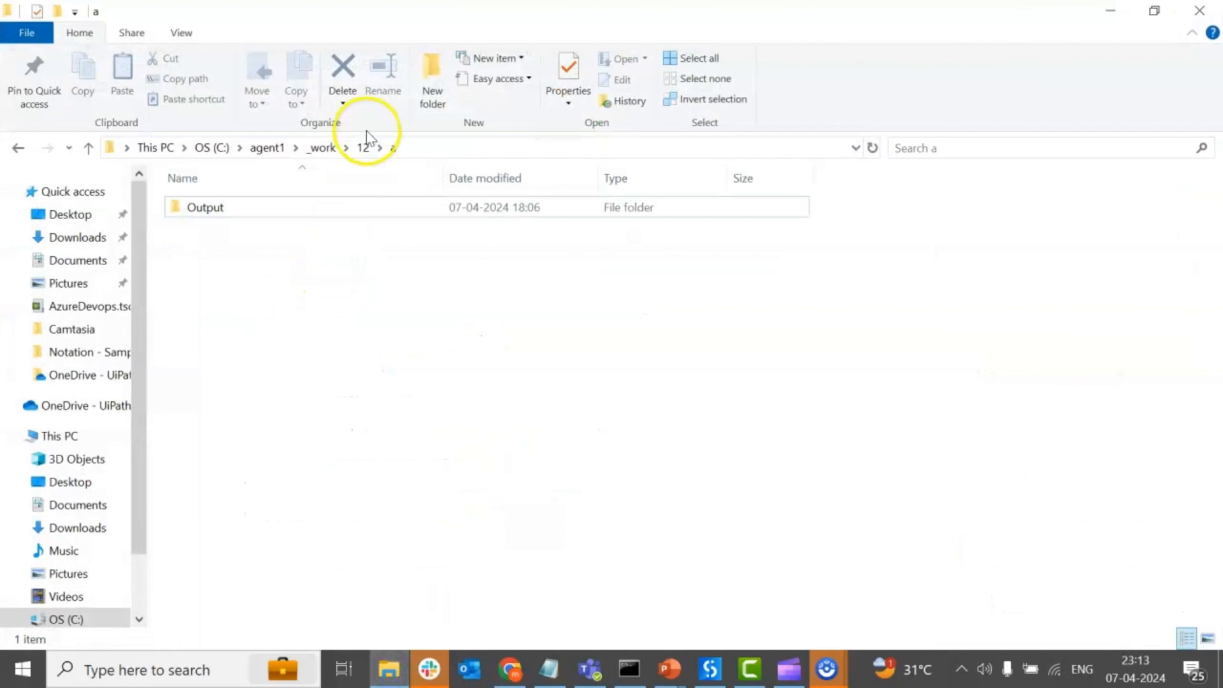
pyautogui.click(362, 147)
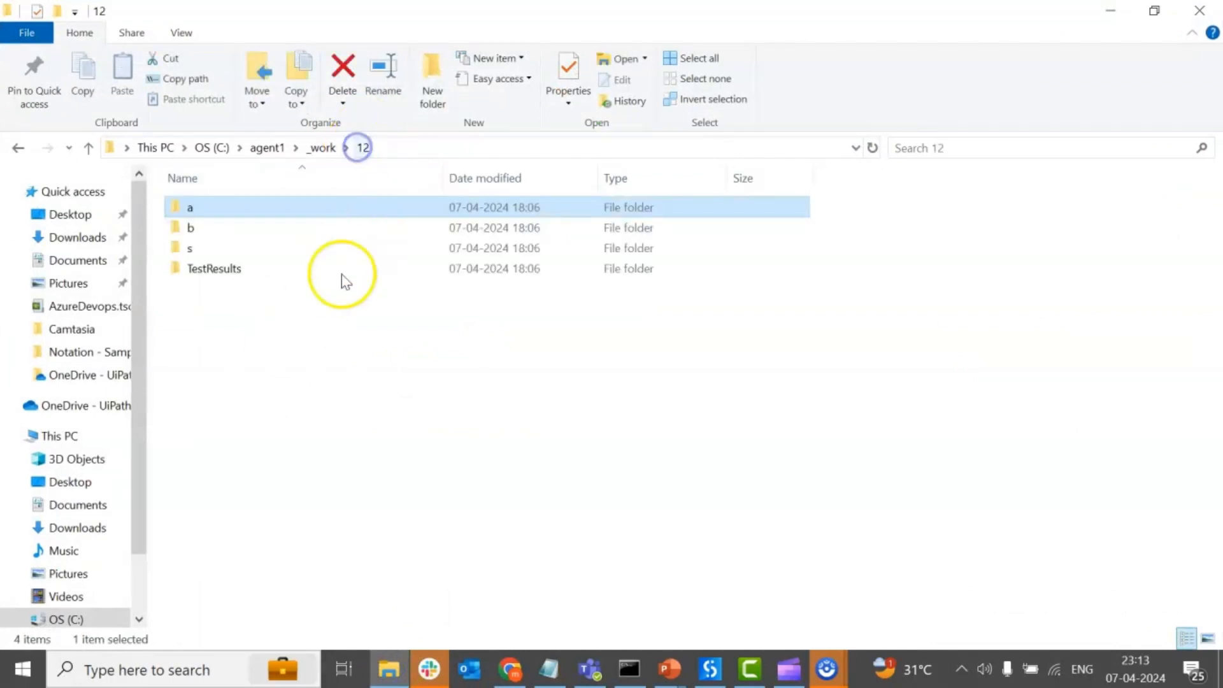
pyautogui.click(320, 147)
pyautogui.doubleClick(193, 575)
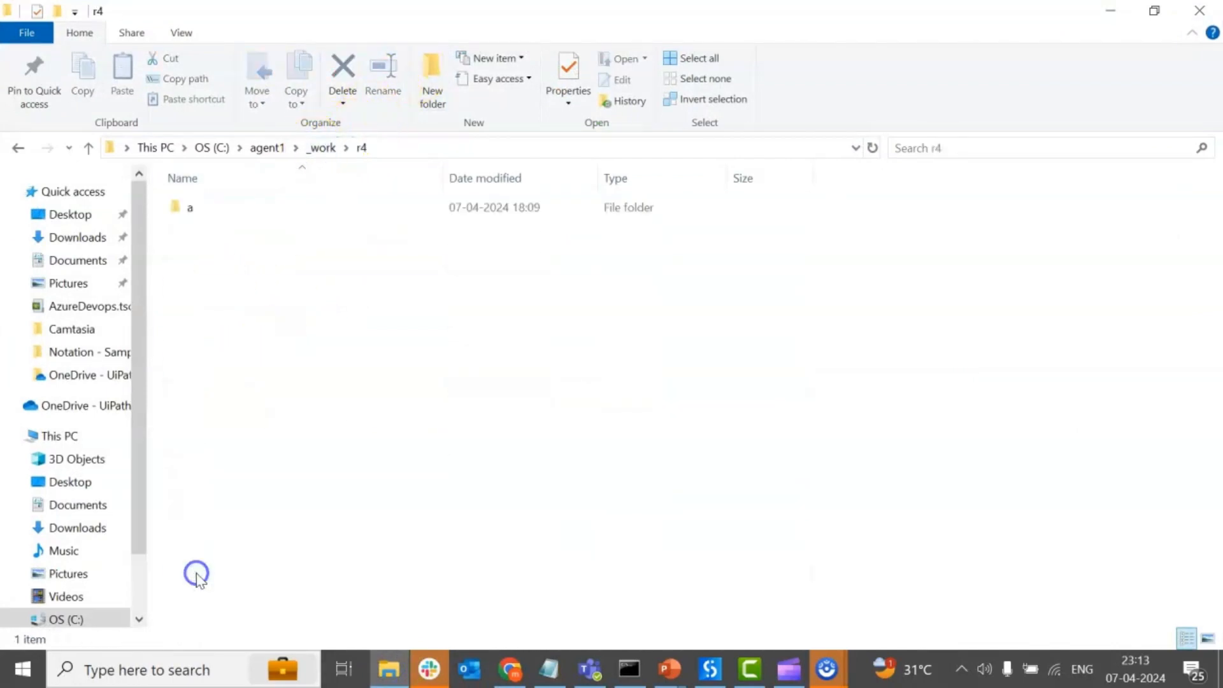
pyautogui.doubleClick(191, 217)
pyautogui.doubleClick(316, 209)
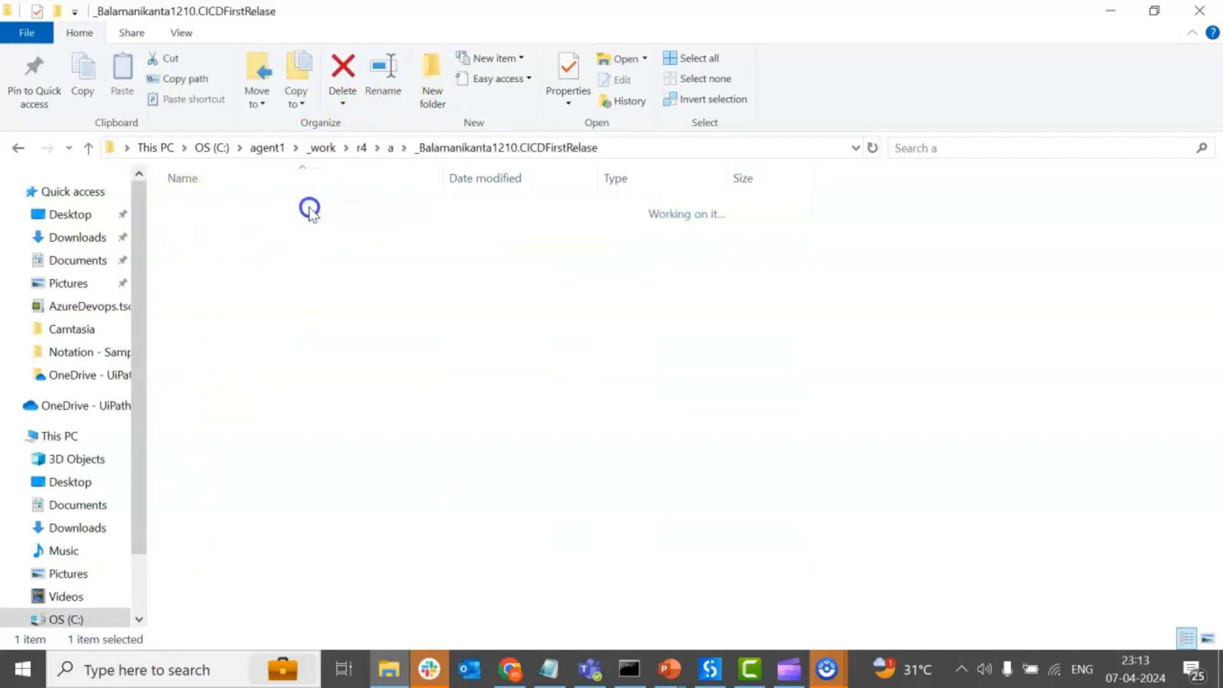
pyautogui.click(210, 209)
pyautogui.doubleClick(211, 209)
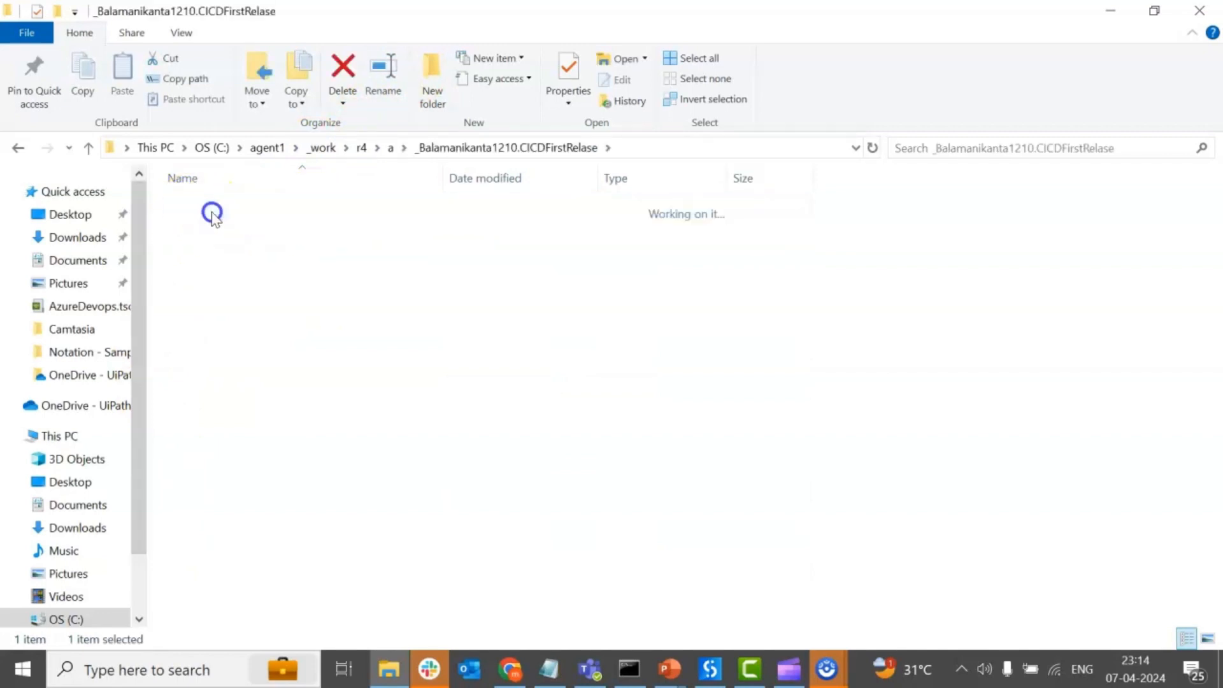
pyautogui.click(210, 210)
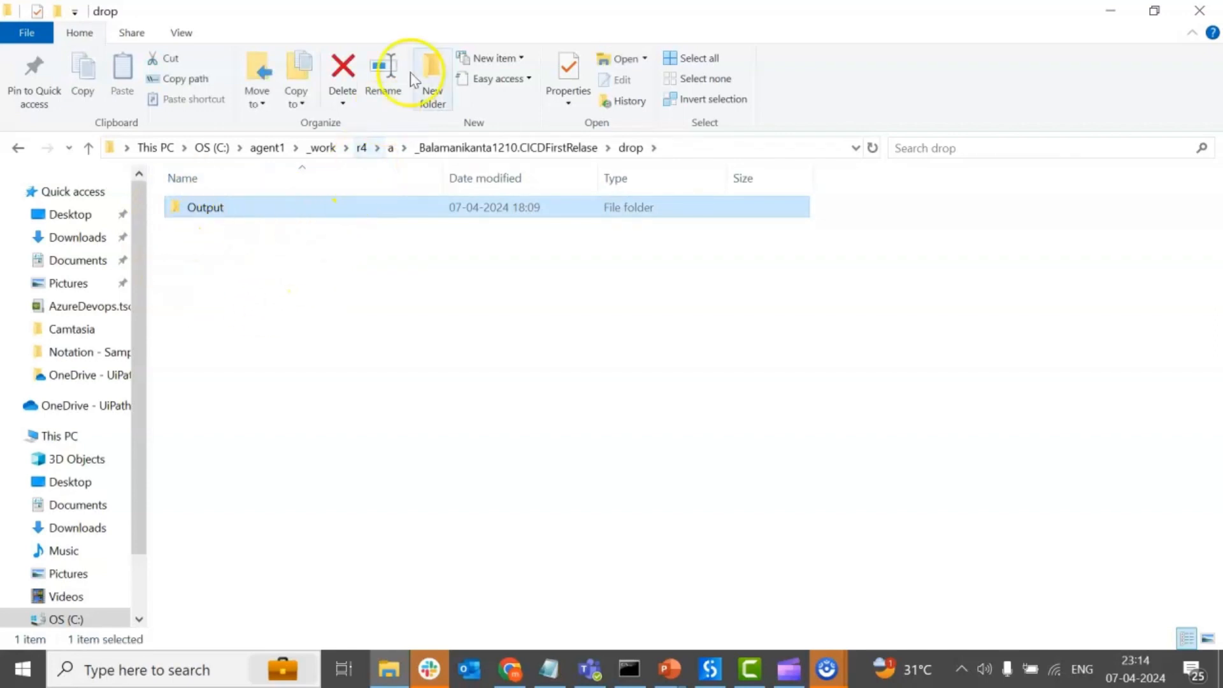
# Open a second File Explorer window and show artifact folder a of build folder 12 in it.
pyautogui.rightClick(907, 23)
pyautogui.click(838, 26)
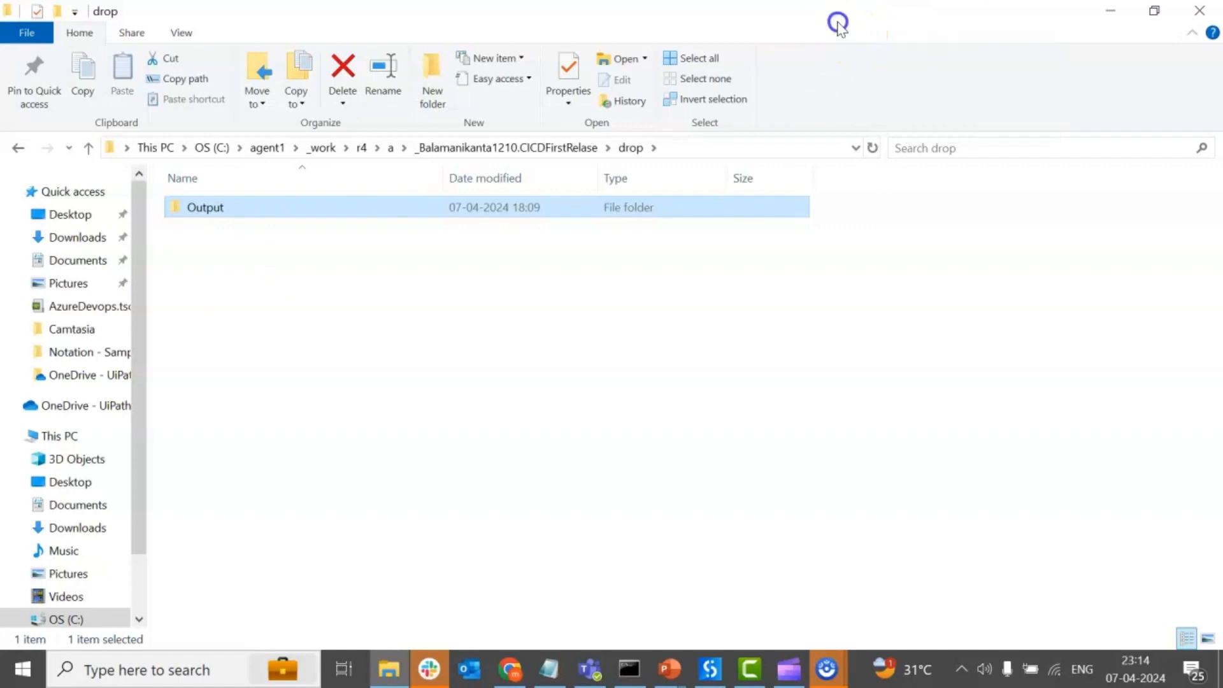
pyautogui.hotkey('ctrl', 'n')
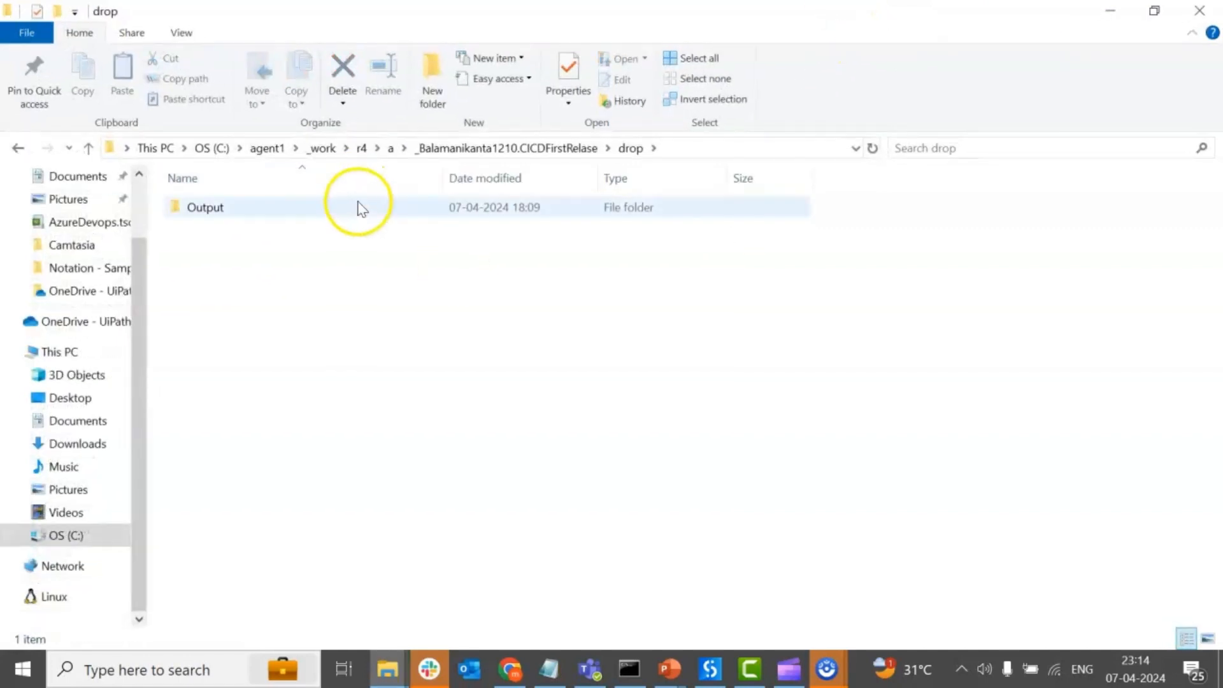
pyautogui.click(321, 148)
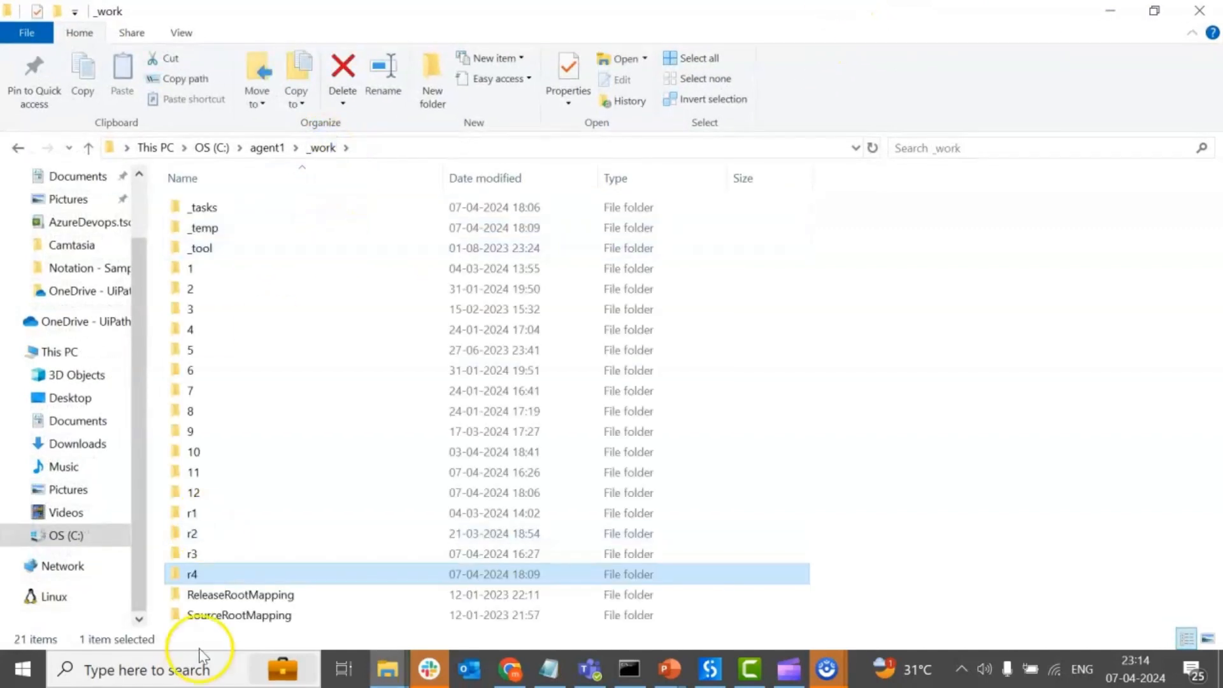
pyautogui.doubleClick(202, 500)
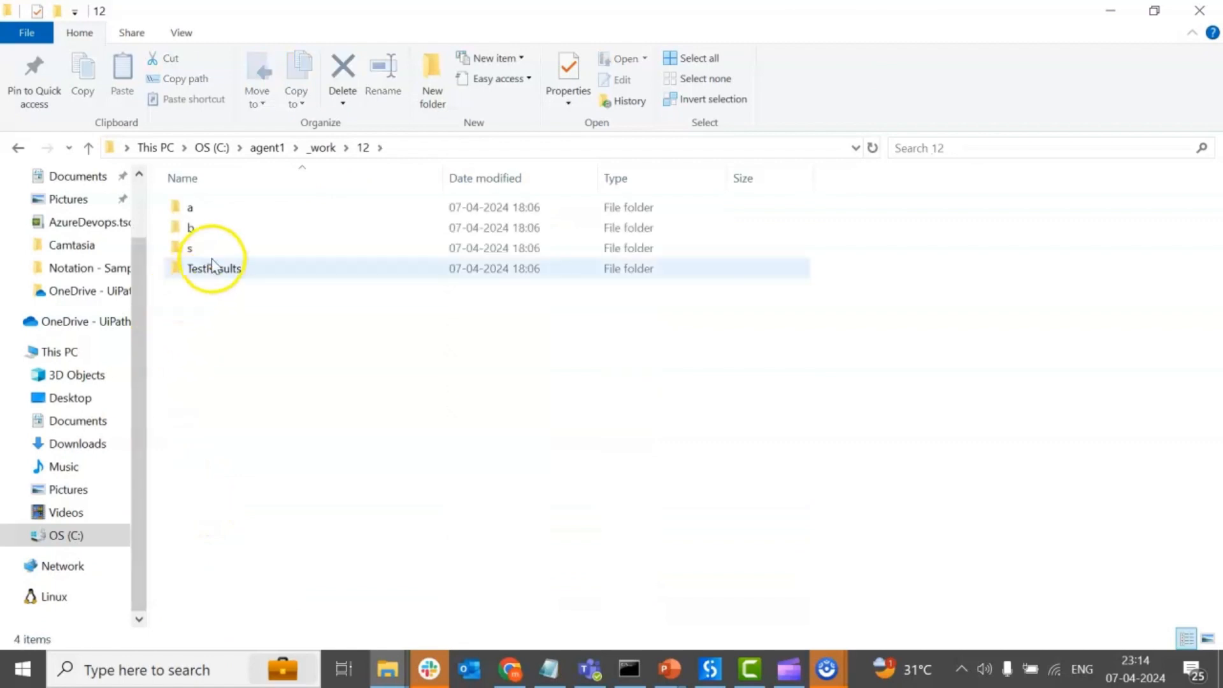
pyautogui.click(205, 210)
pyautogui.doubleClick(205, 210)
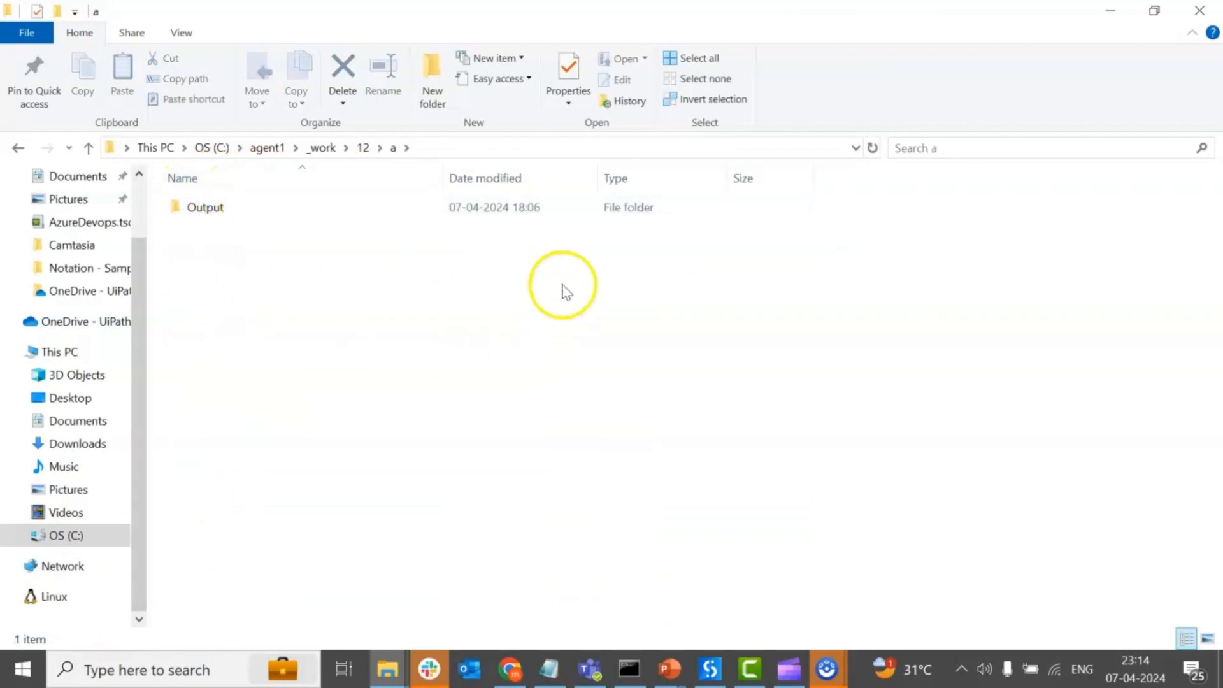
# Compare the contents of release folder r4's drop folder with the PublishBuildArtifacts settings in azure-pipelines.yml.
pyautogui.hotkey('alt', 'Tab')
pyautogui.click(401, 220)
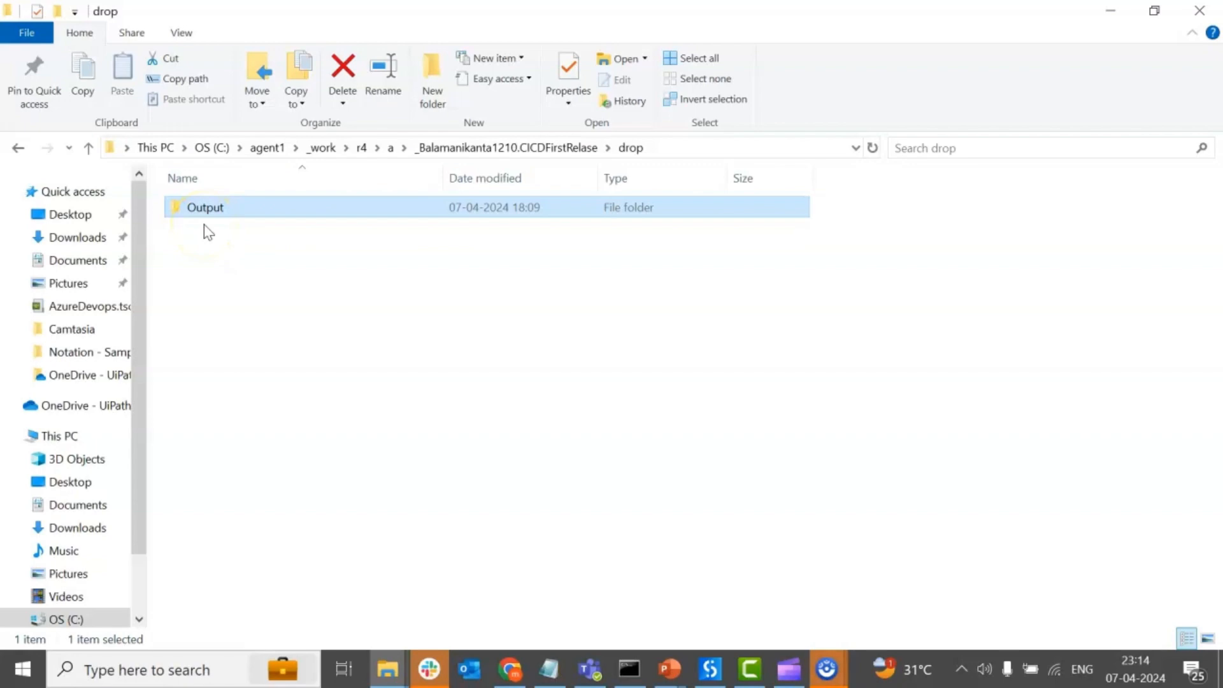
pyautogui.click(1114, 12)
pyautogui.click(1114, 11)
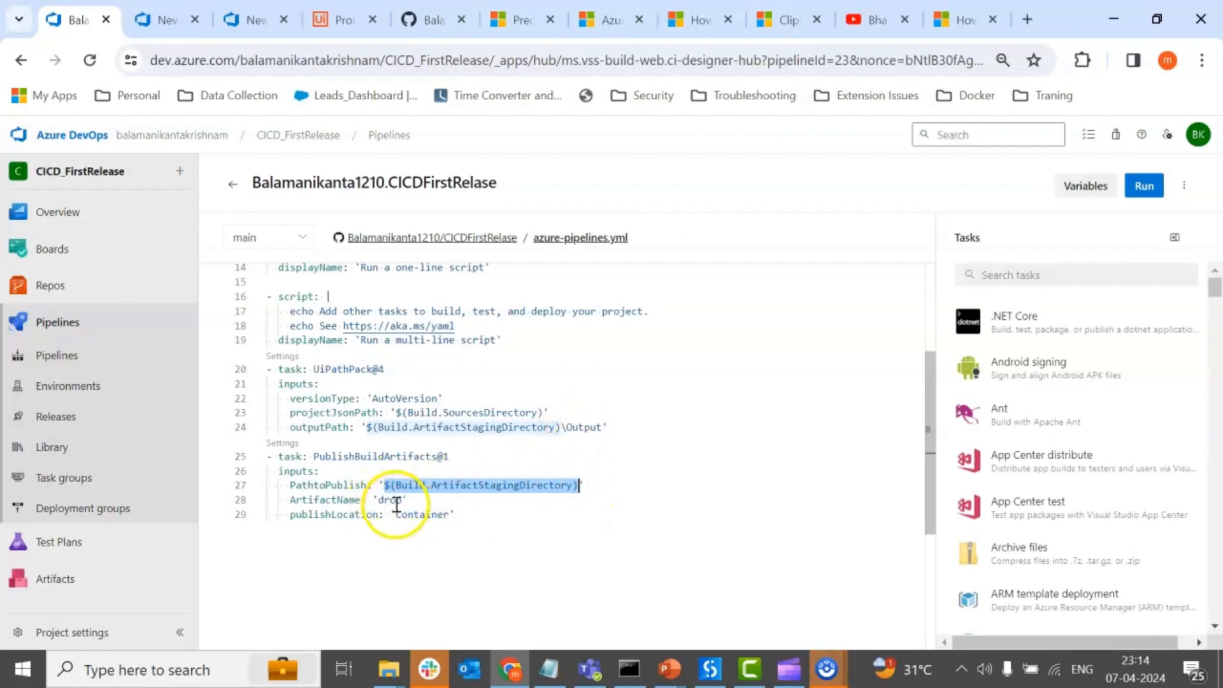
pyautogui.hotkey('alt', 'Tab')
pyautogui.hotkey('alt', 'Tab')
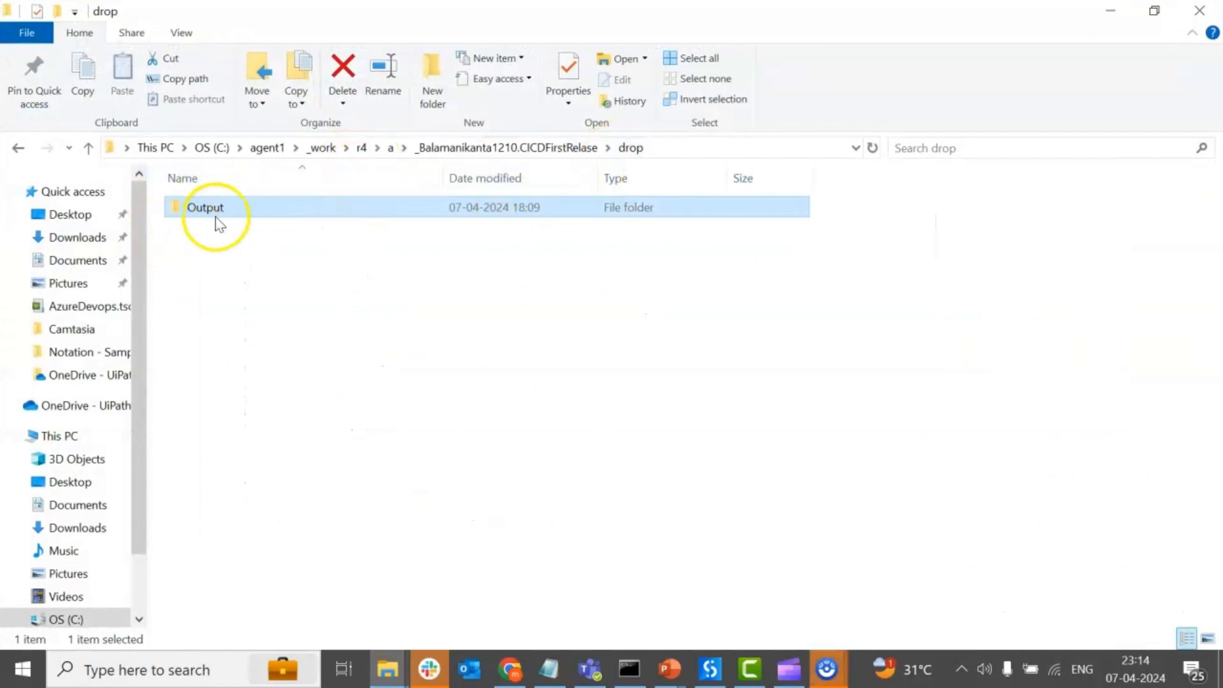
pyautogui.click(1108, 11)
# In Release-1's Stage 3 UiPath Deploy task, append a slash after drop in the package path.
pyautogui.click(157, 22)
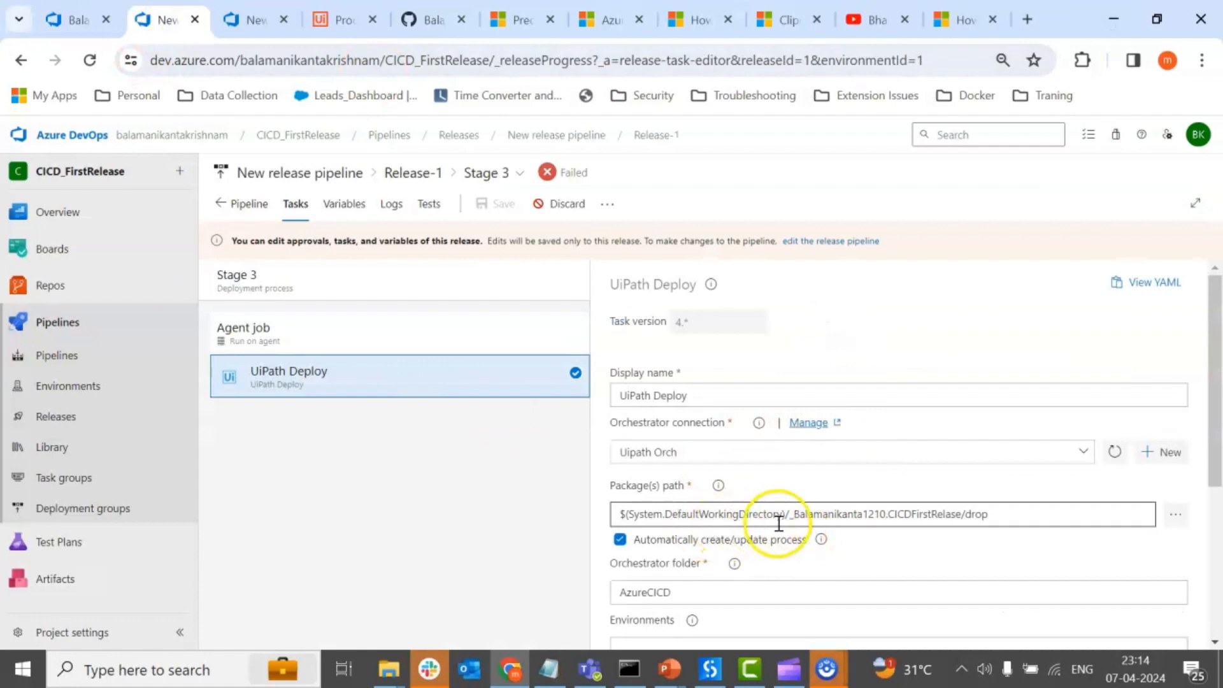
pyautogui.click(999, 514)
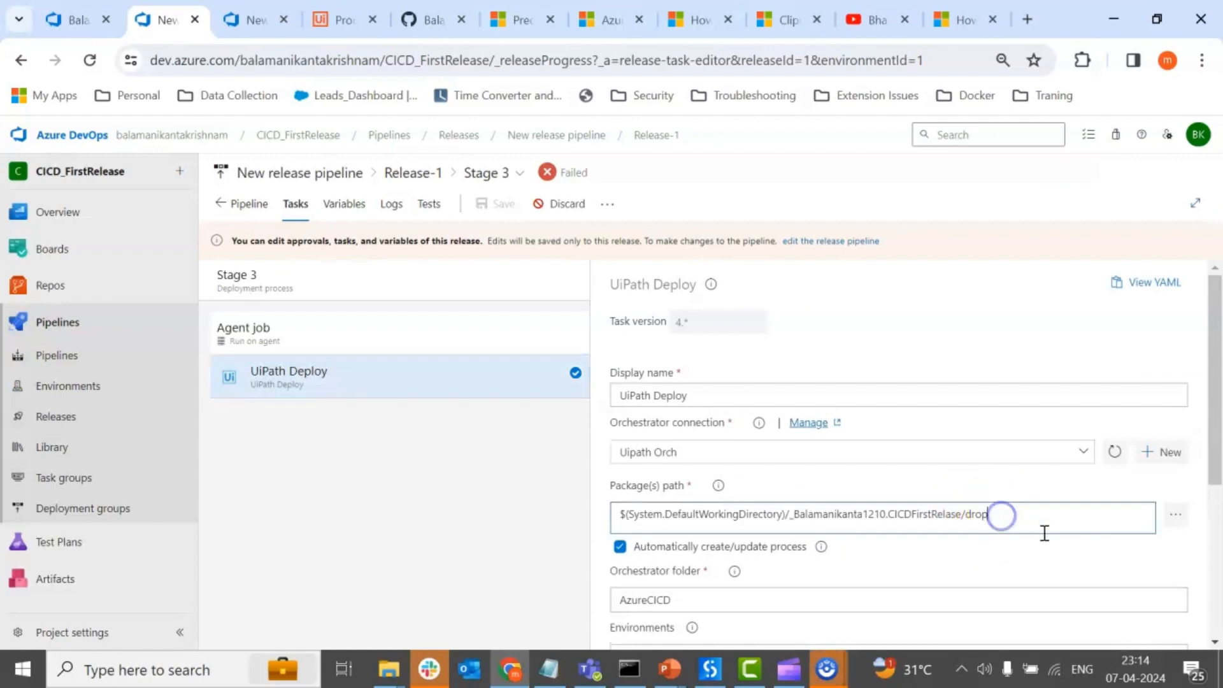
pyautogui.hotkey('alt', 'Tab')
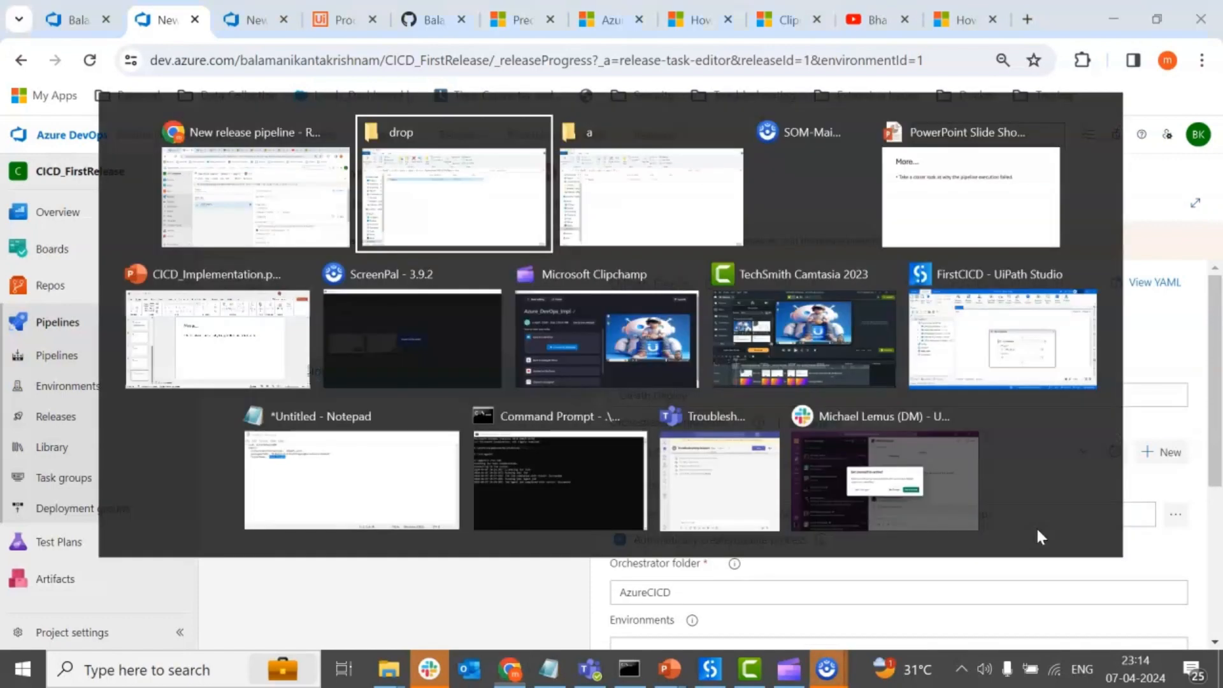
pyautogui.hotkey('alt', 'Tab')
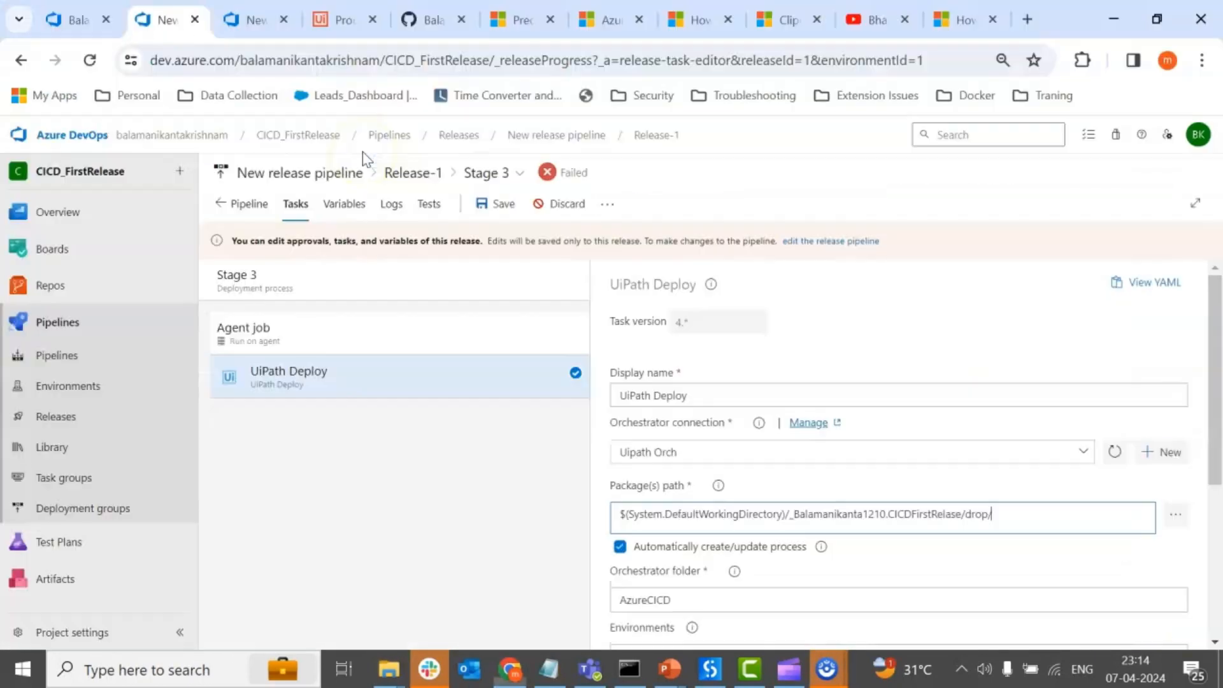
# Switch to File Explorer, inspect the Output folder inside the release's drop folder, and return to the UiPath Deploy task.
pyautogui.hotkey('alt', 'Tab')
pyautogui.click(312, 213)
pyautogui.doubleClick(272, 219)
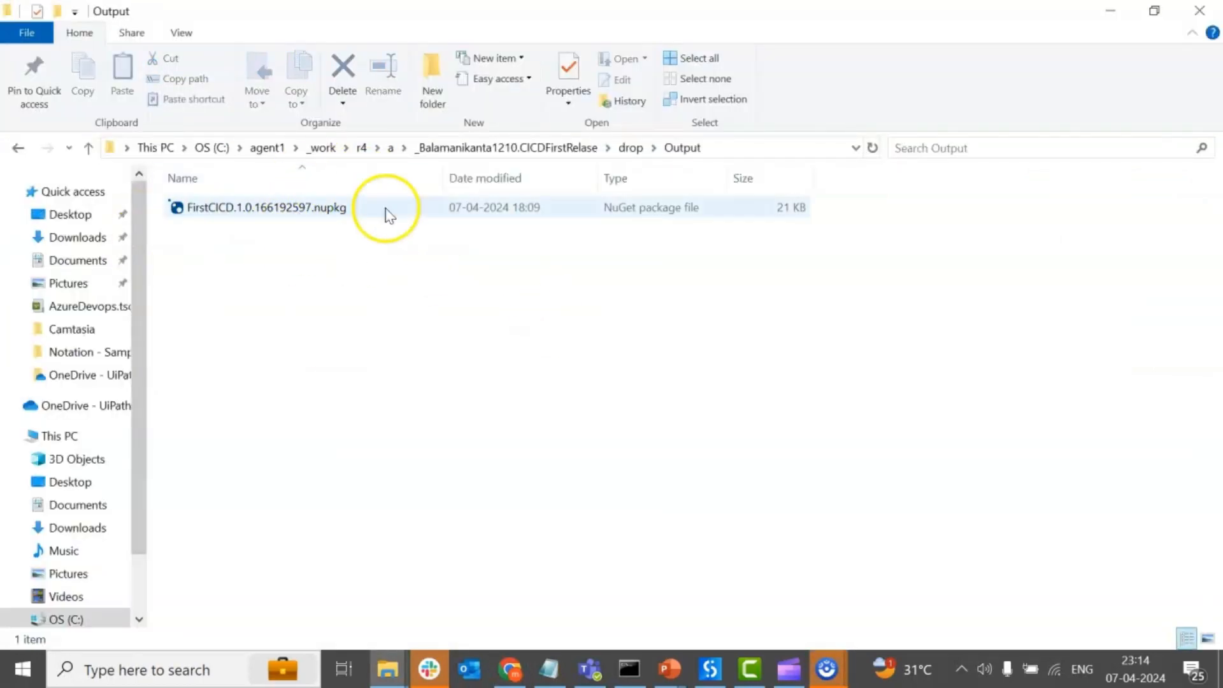
pyautogui.click(1111, 11)
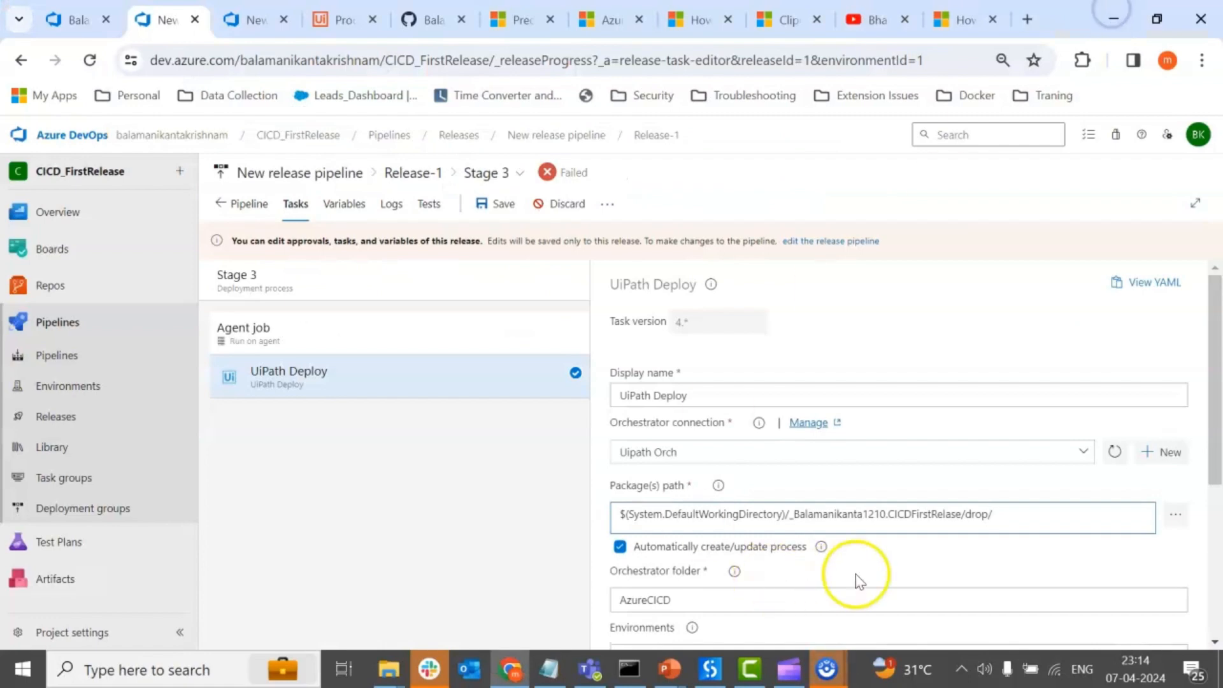